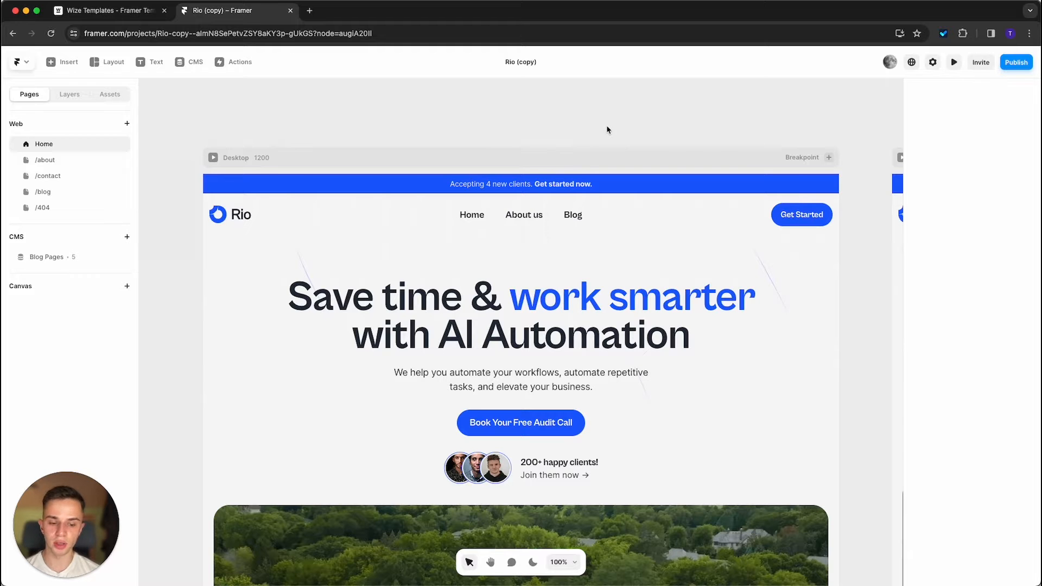
- Look over the Home page's desktop, tablet and phone layouts on the canvas at different zoom levels
left_click_drag(628, 112, 583, 99)
left_click_drag(554, 168, 621, 155)
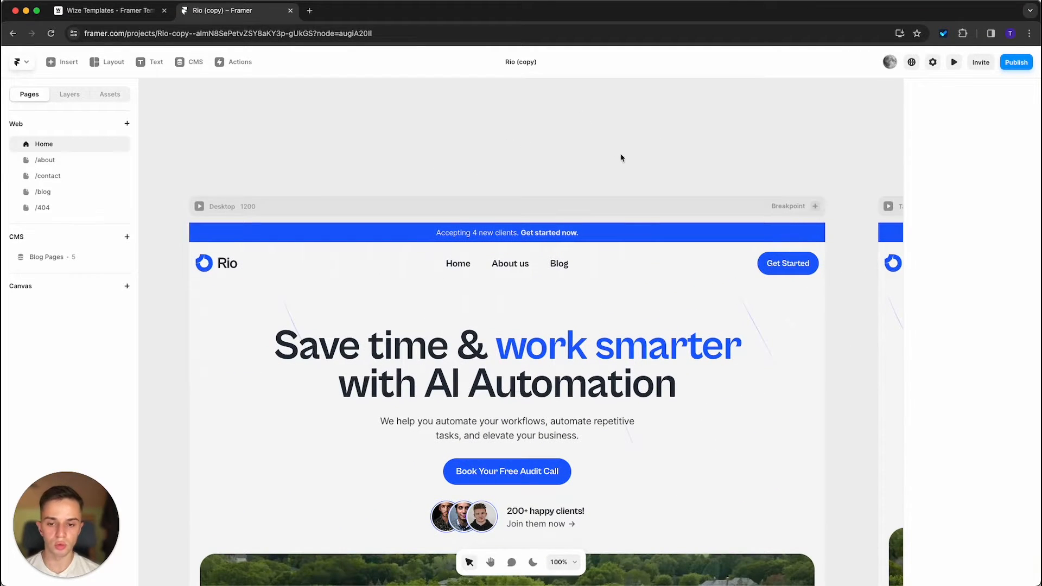
scroll(597, 156, "up", 1)
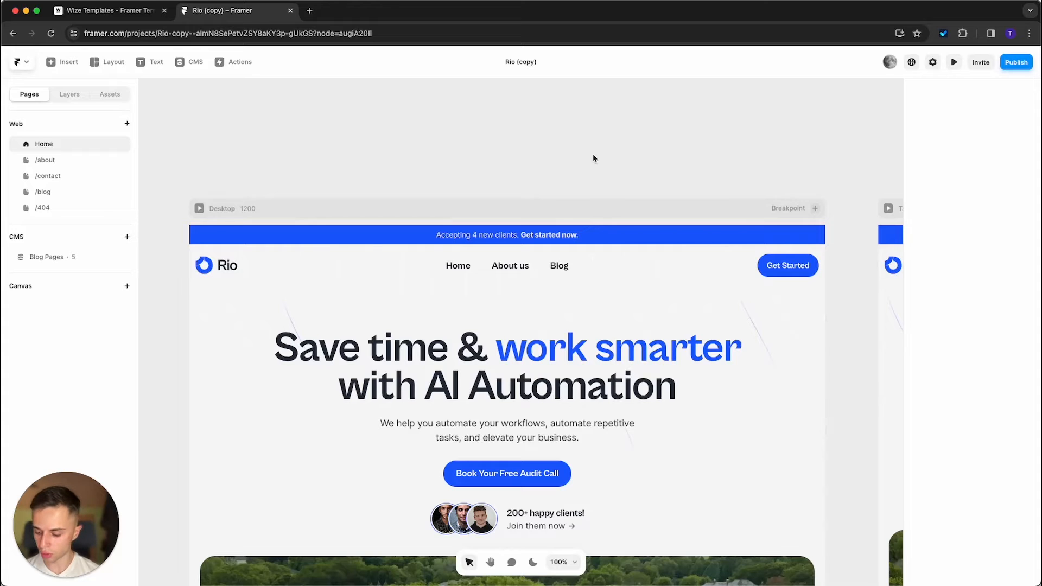
scroll(594, 158, "up", 5)
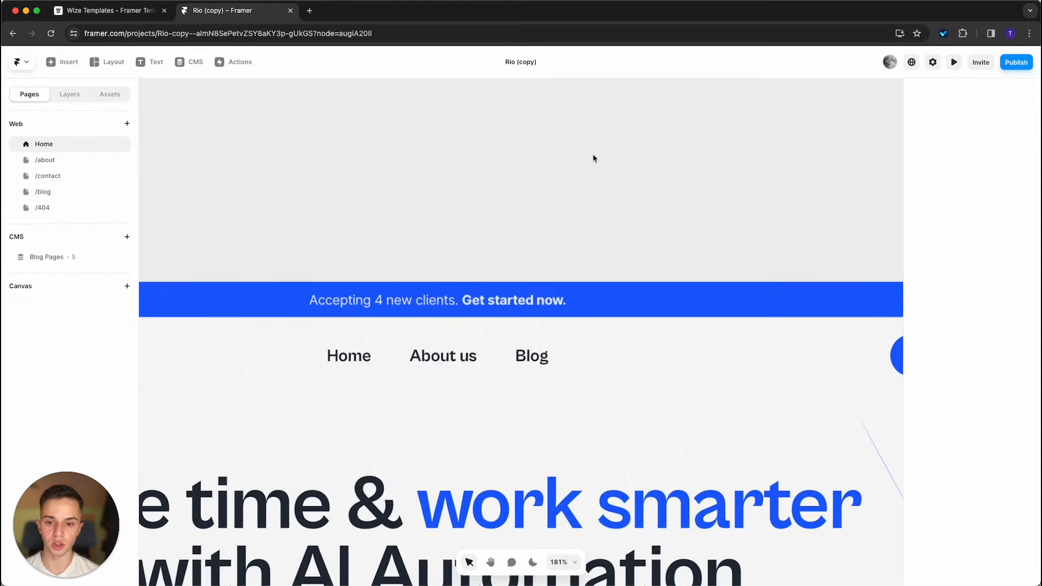
scroll(593, 158, "down", 10)
scroll(594, 158, "up", 6)
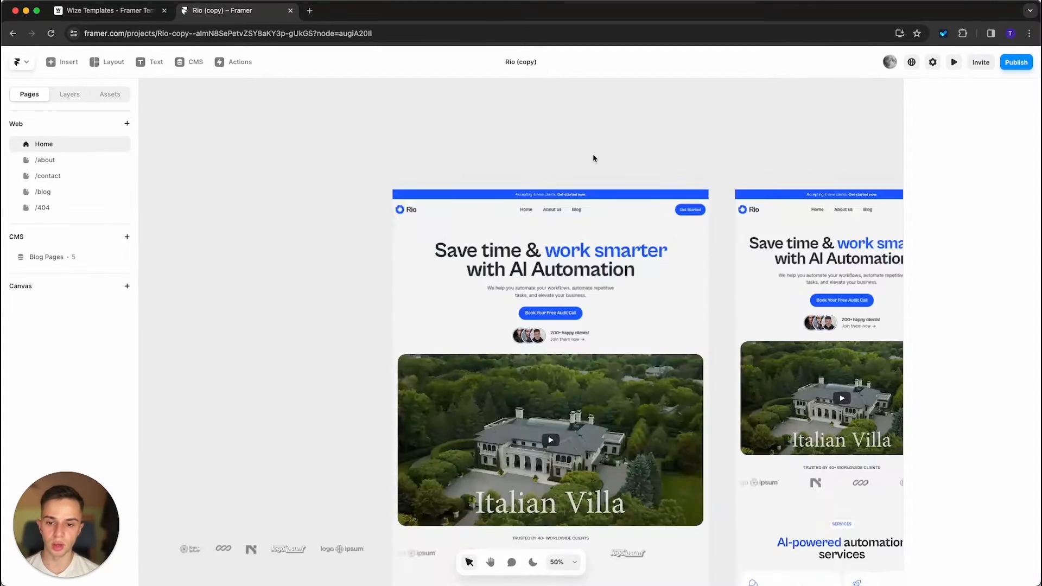
scroll(594, 158, "down", 8)
scroll(661, 146, "up", 3)
left_click_drag(629, 162, 572, 205)
scroll(474, 248, "down", 3)
scroll(475, 249, "up", 7)
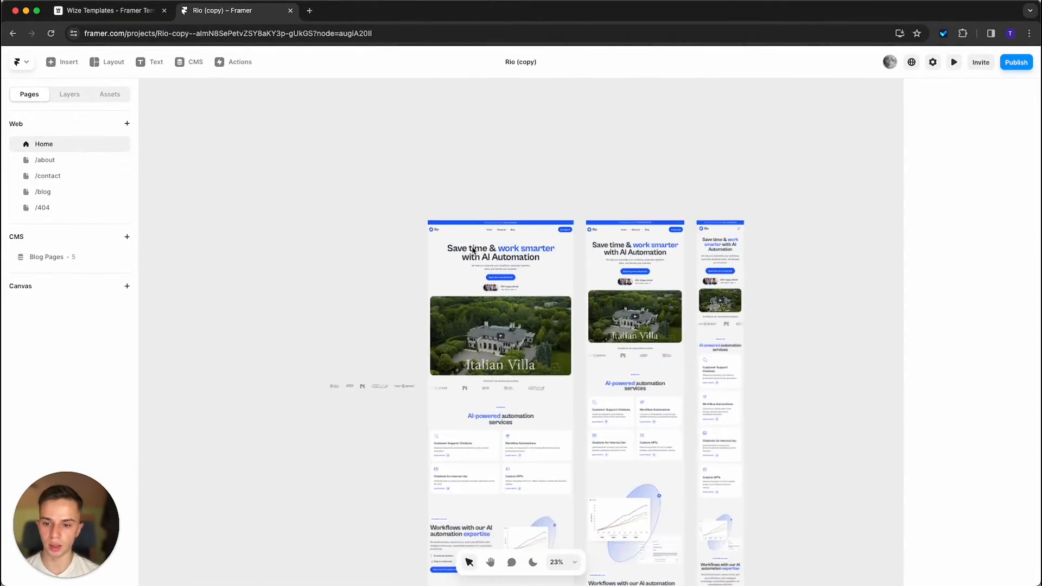
scroll(529, 169, "up", 4)
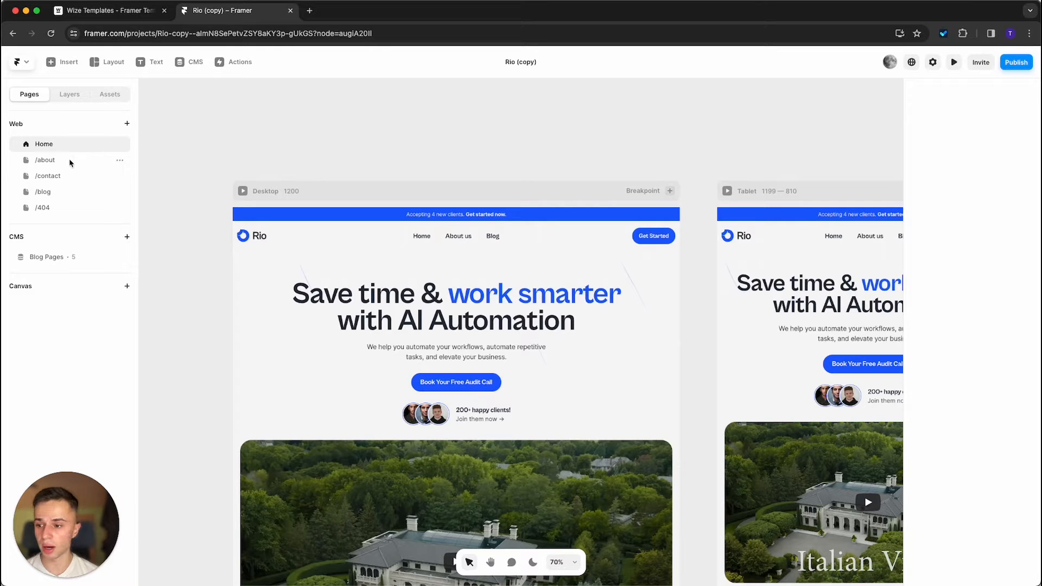
- Check the options of the /about page, view the Blog Pages CMS template and return to the Home page
left_click(119, 161)
left_click(118, 161)
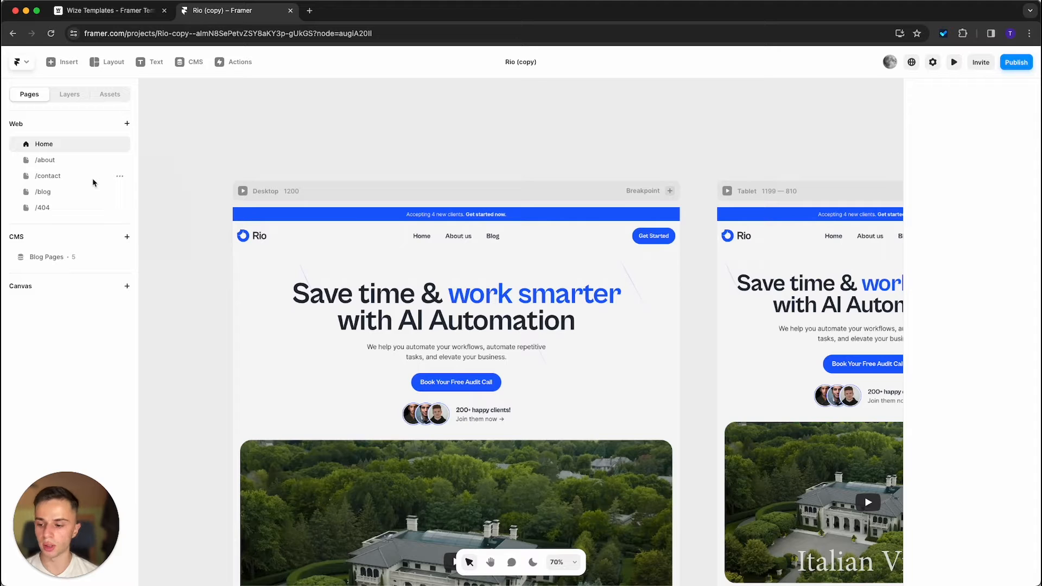
left_click(48, 258)
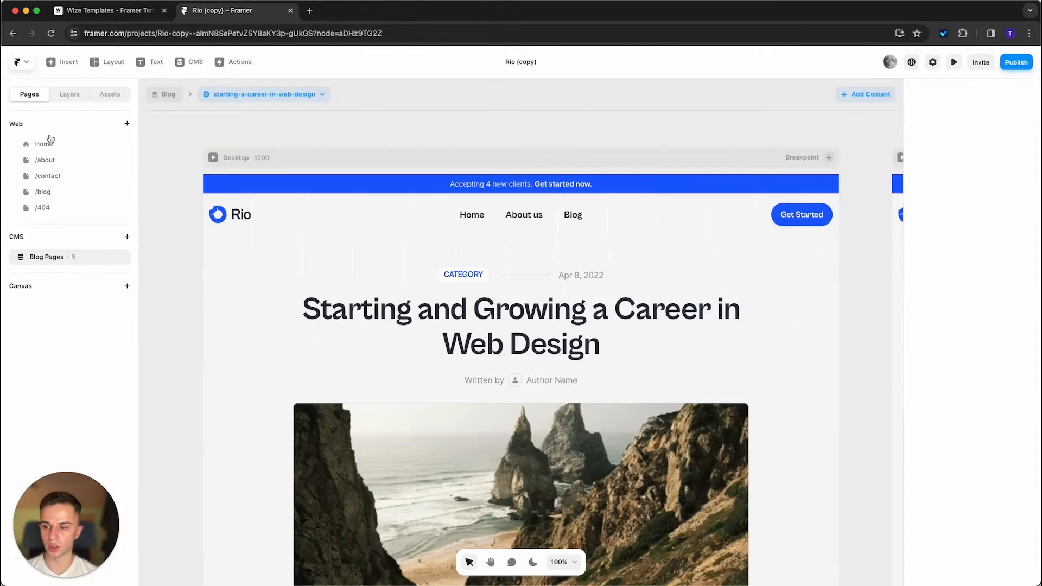
left_click(52, 144)
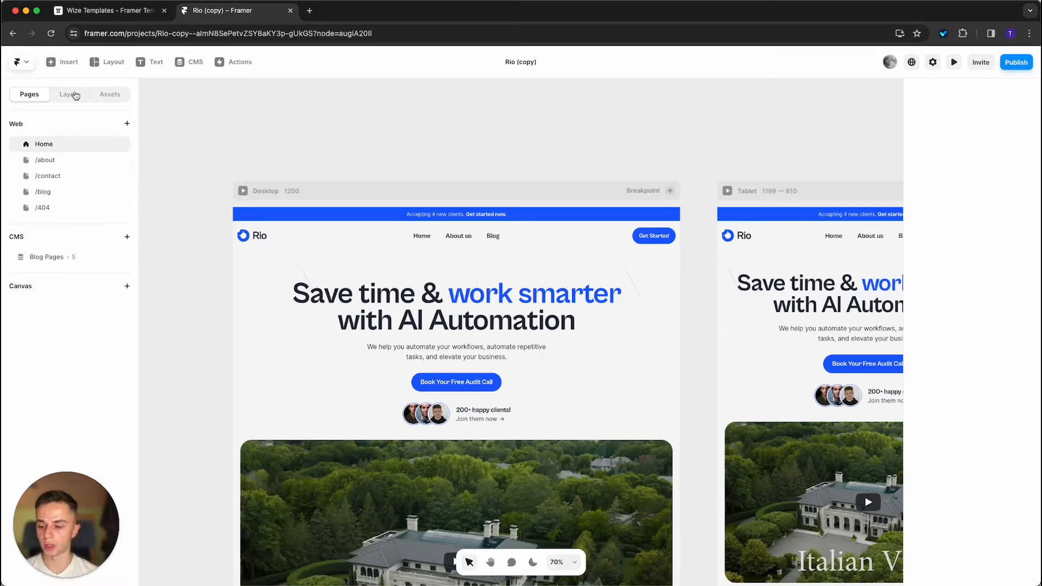
- Show the Home page's layers and examine the sections nested in the Desktop breakpoint
left_click(76, 95)
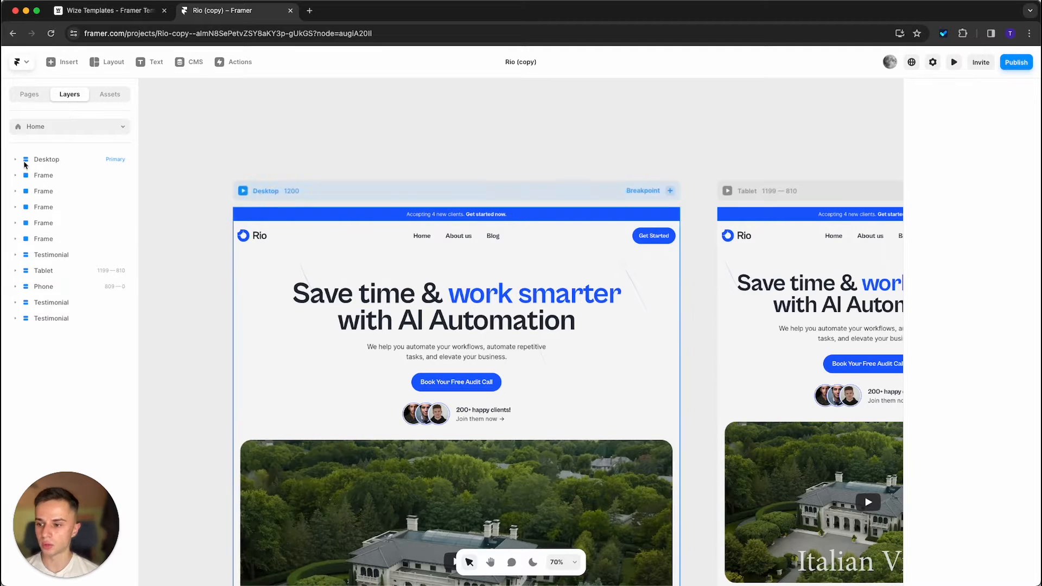
left_click(60, 162)
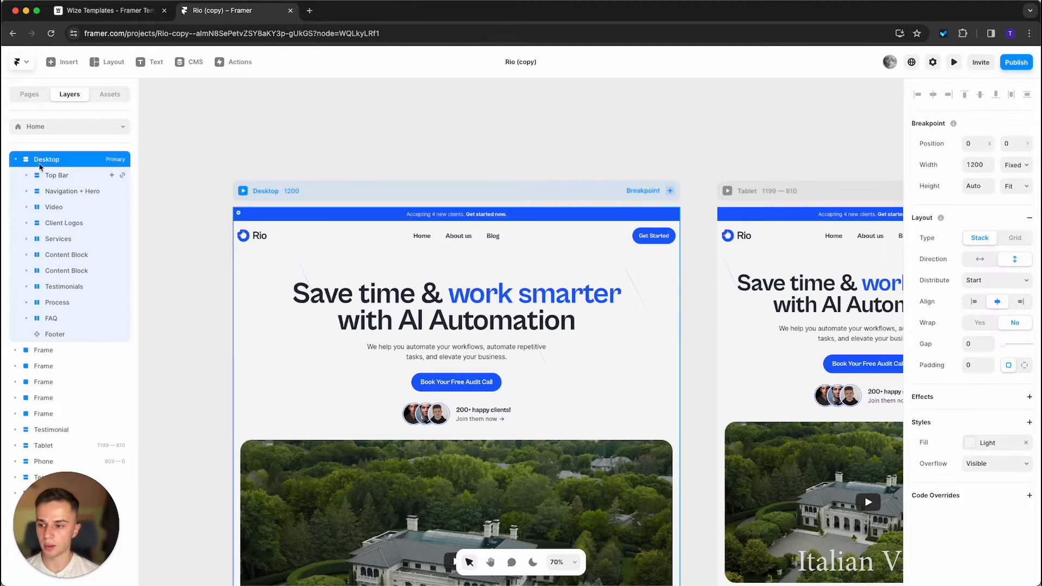
left_click(15, 159)
- Select the Logos Ticker in the desktop Client Logos section and examine it with its connected logo frames
left_click_drag(153, 334, 537, 130)
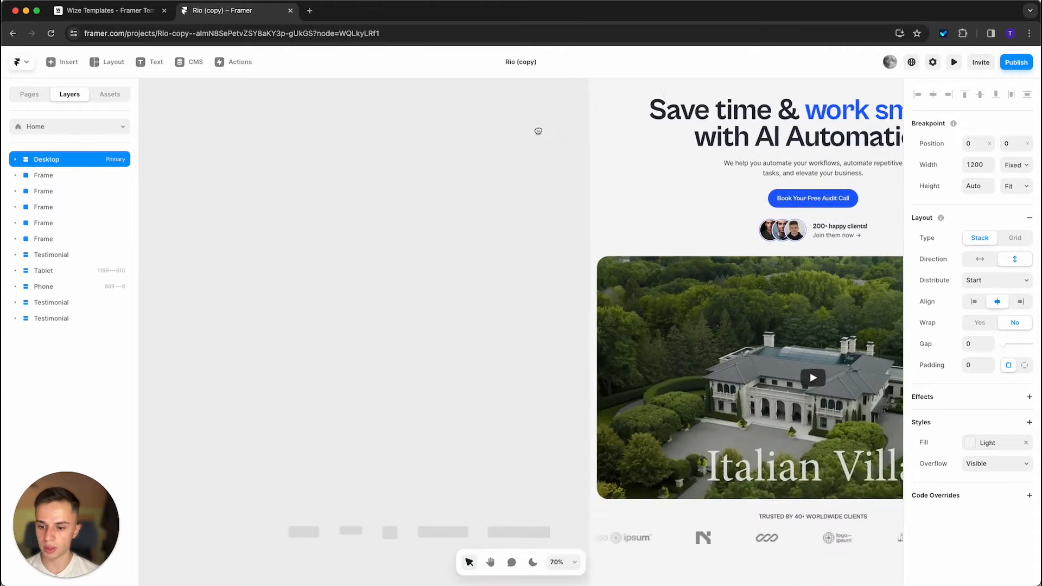
scroll(480, 314, "up", 2)
scroll(484, 328, "down", 3)
left_click_drag(483, 328, 410, 136)
left_click_drag(181, 246, 516, 387)
left_click(560, 325)
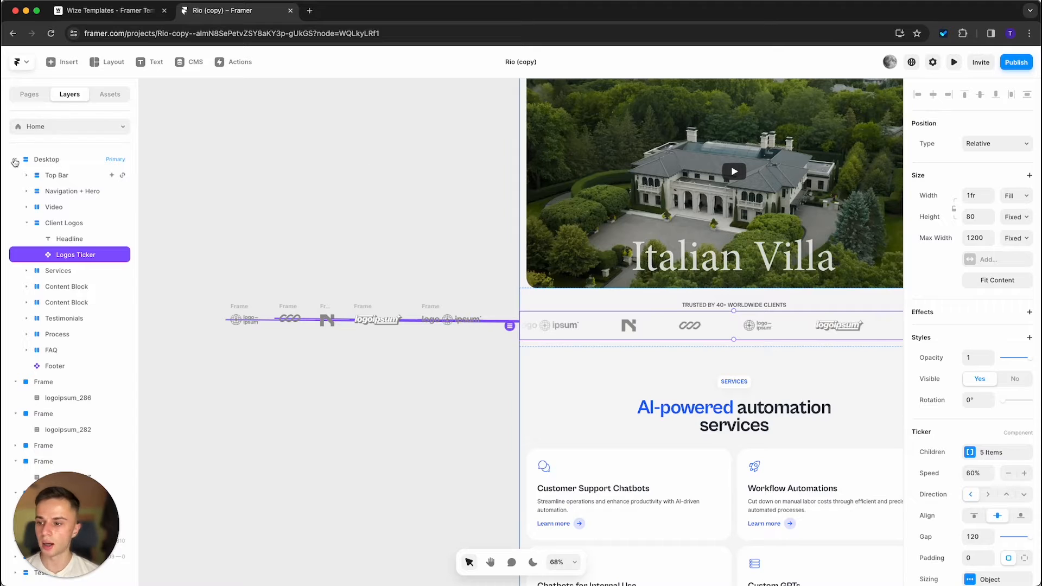
left_click(26, 223)
left_click_drag(411, 190, 298, 281)
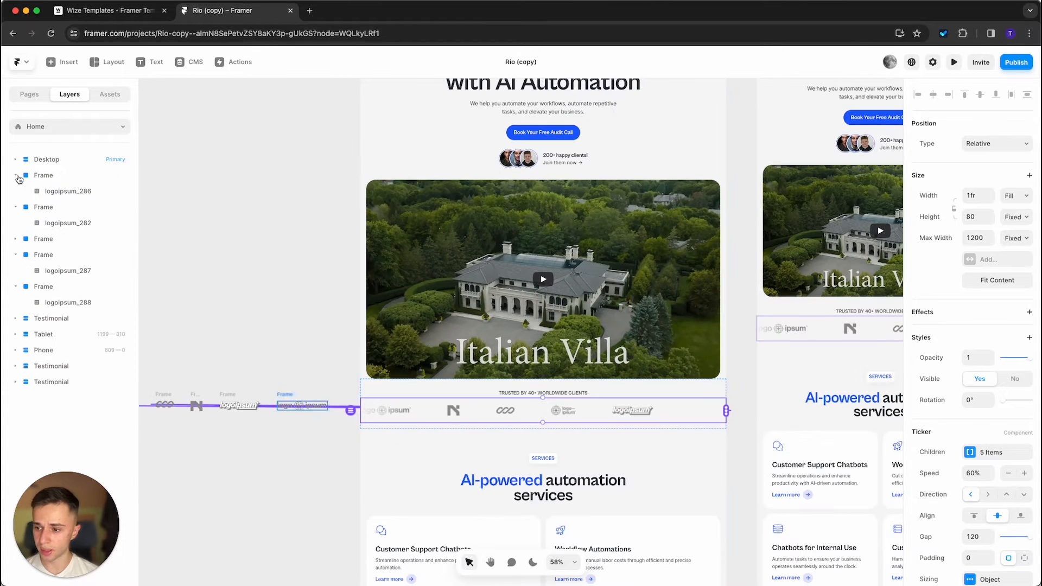
- Select the Testimonial layer and locate the three standalone testimonial cards beside the desktop layout
left_click(51, 319)
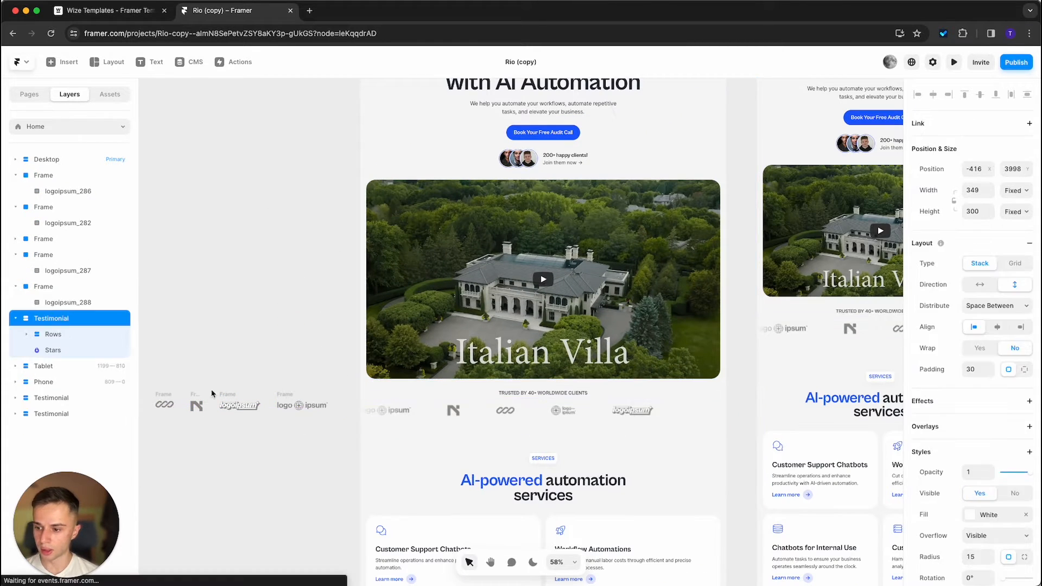
scroll(409, 372, "down", 10)
scroll(438, 432, "down", 10)
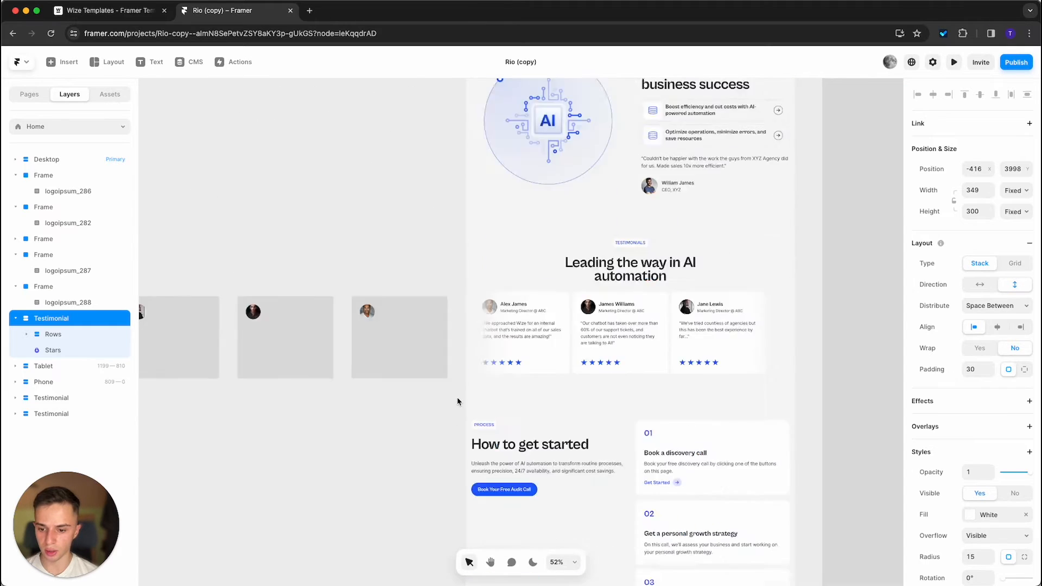
scroll(437, 432, "left", 5)
left_click_drag(261, 158, 655, 350)
scroll(292, 375, "down", 5)
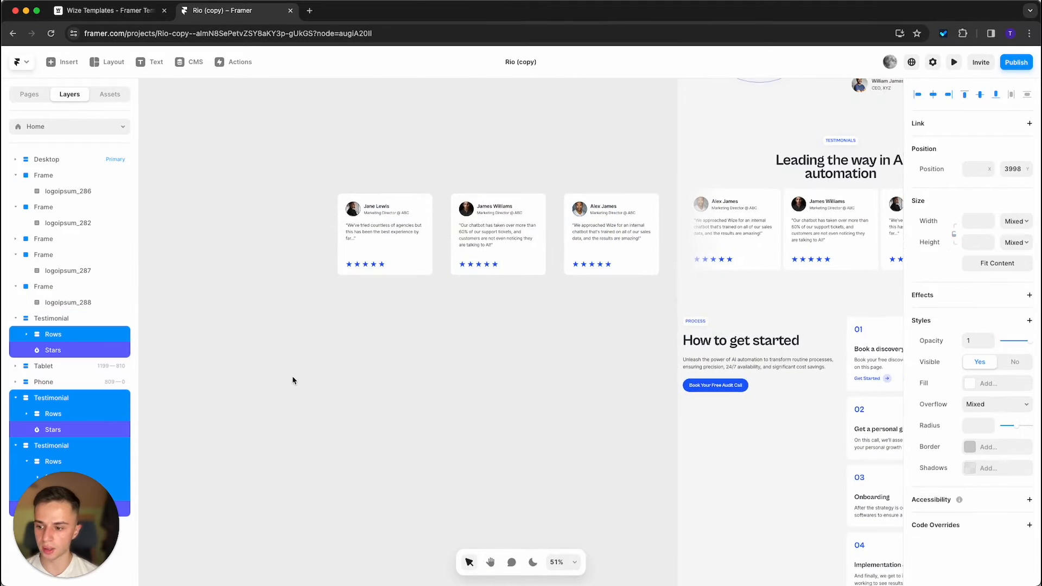
- Select the Tablet breakpoint, compare it with the Desktop and Phone layouts, and clear the selection
left_click(42, 367)
scroll(334, 420, "up", 15)
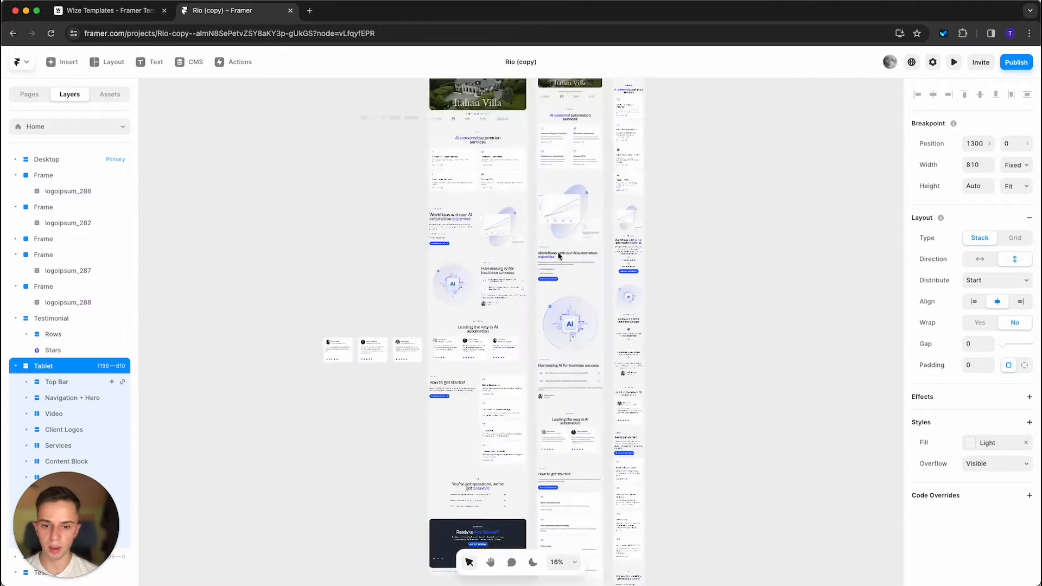
scroll(502, 132, "up", 5)
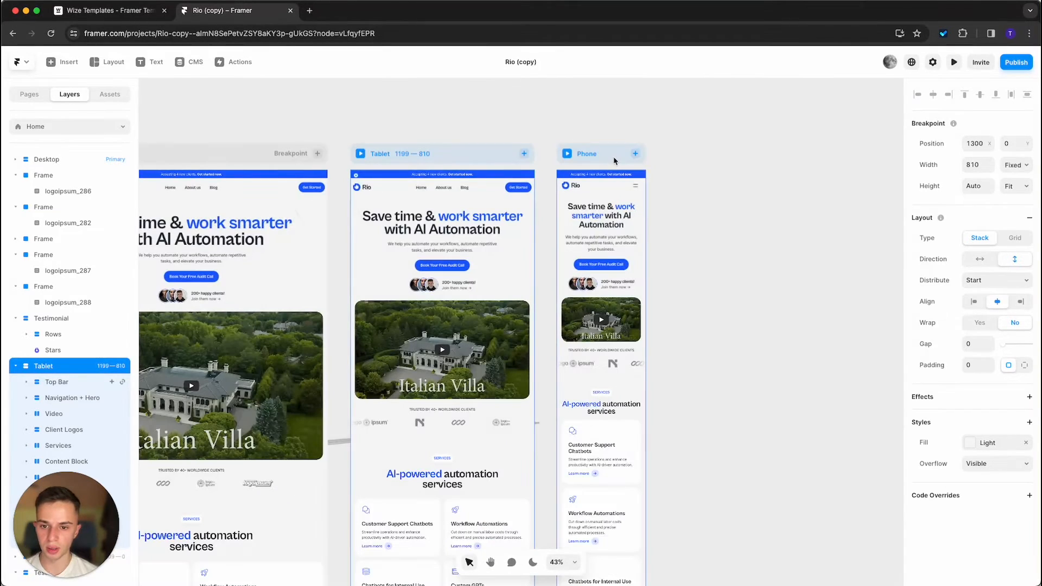
left_click(566, 108)
left_click_drag(288, 138, 461, 177)
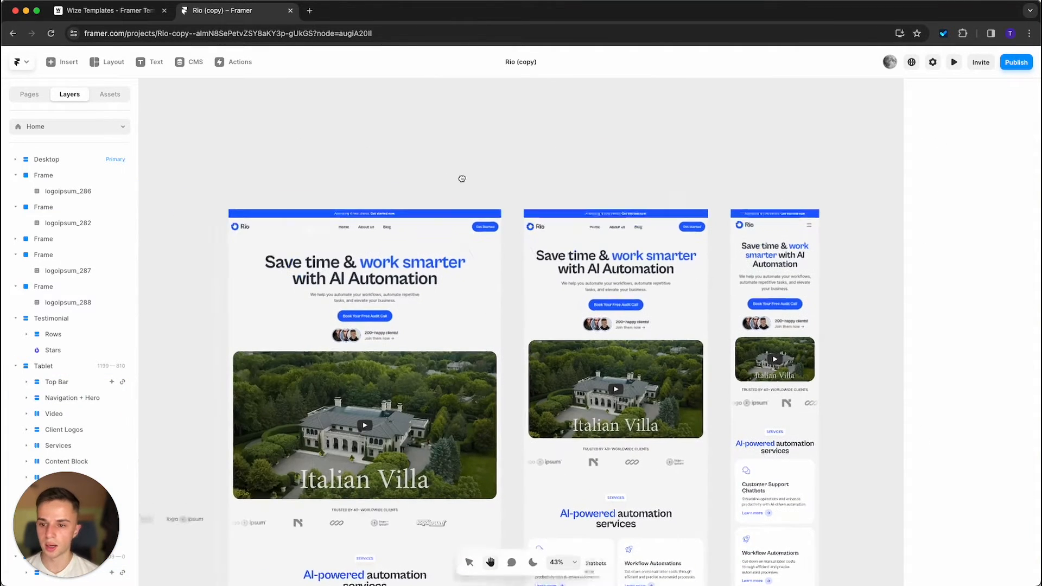
- Expand the Tablet's first Content Block down to its Content Rows layer to examine the nested elements
scroll(80, 408, "down", 5)
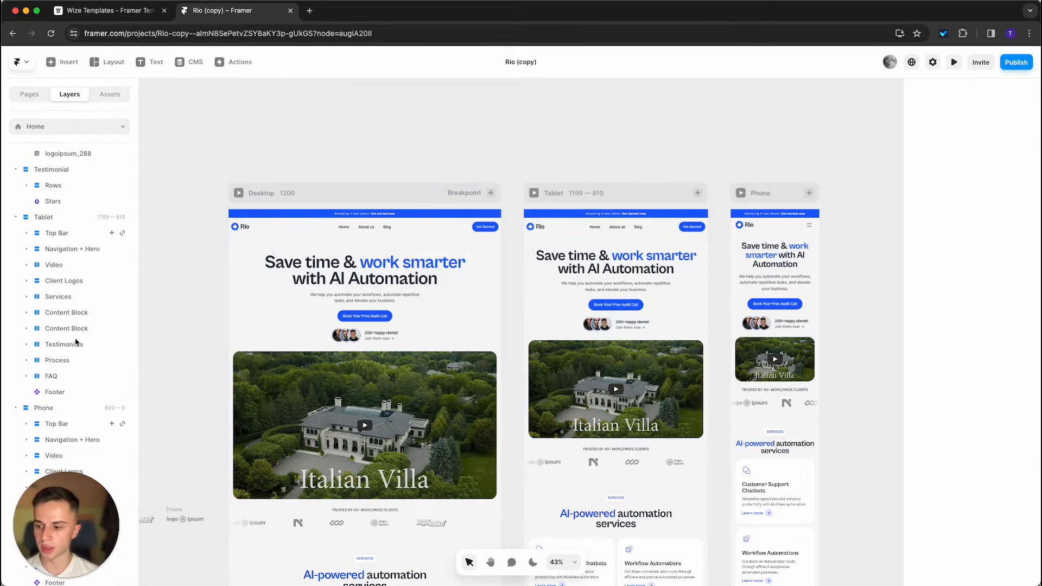
left_click(76, 312)
left_click(76, 333)
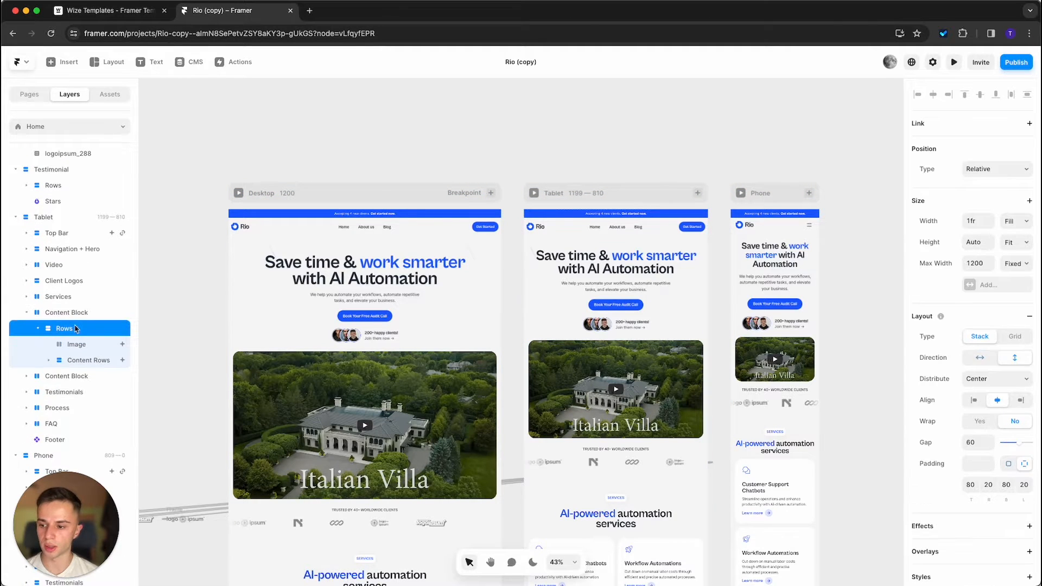
left_click(77, 360)
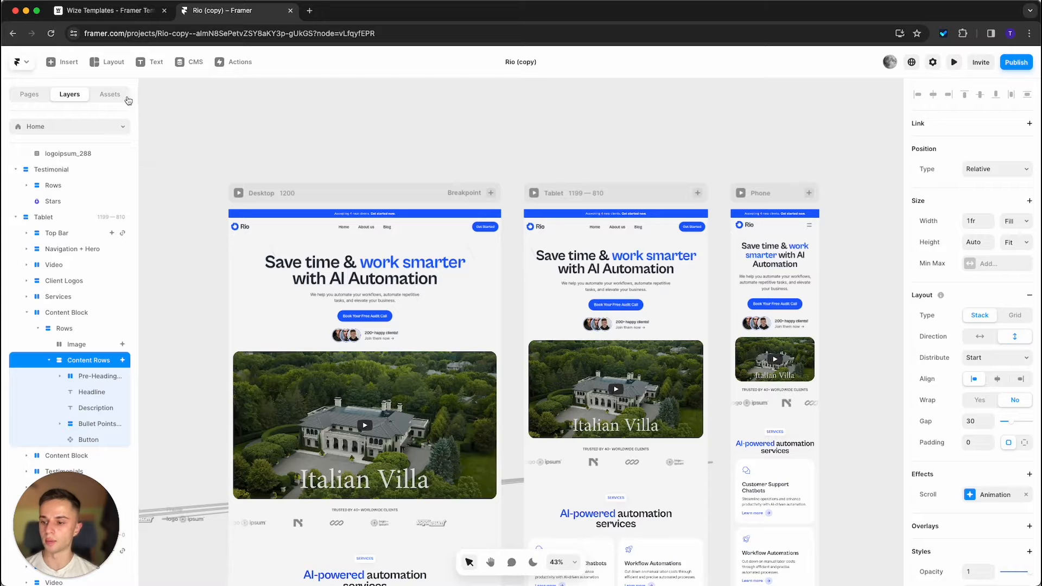
- Switch the layer list to the /about page, the /blog page and back to Home
left_click(64, 126)
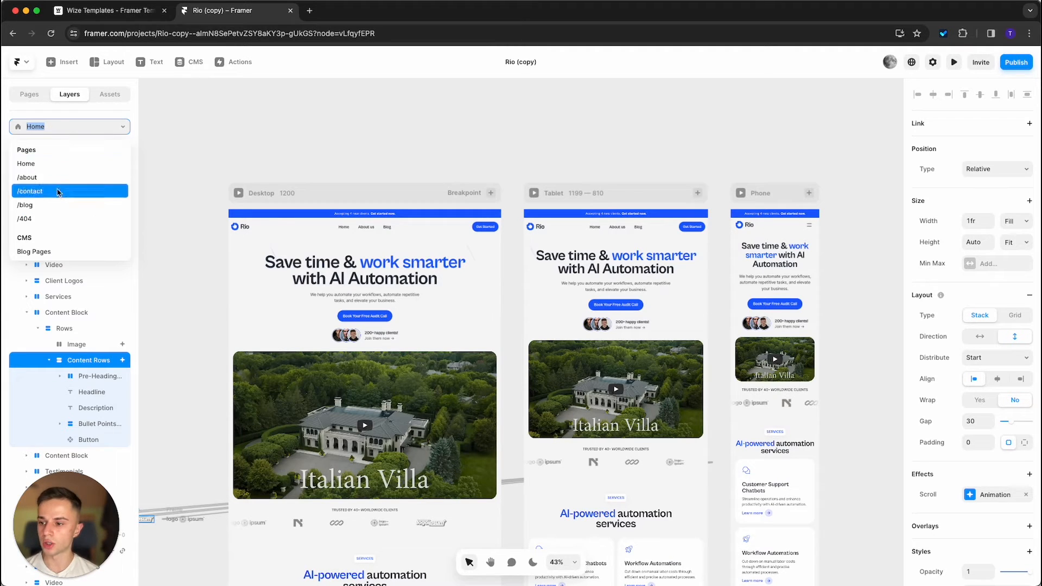
left_click(30, 177)
left_click(25, 128)
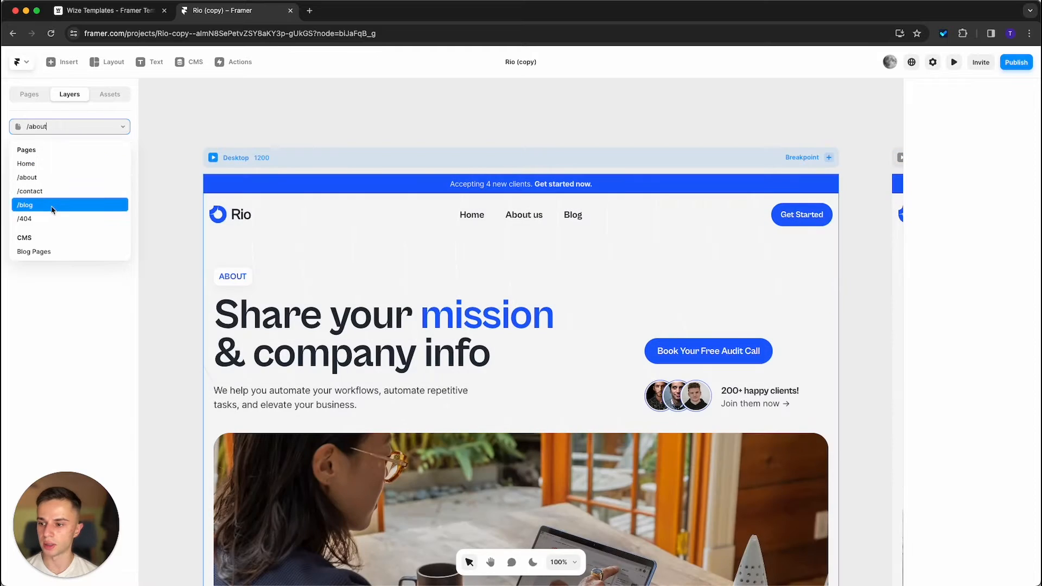
left_click(52, 209)
left_click(64, 126)
left_click(27, 163)
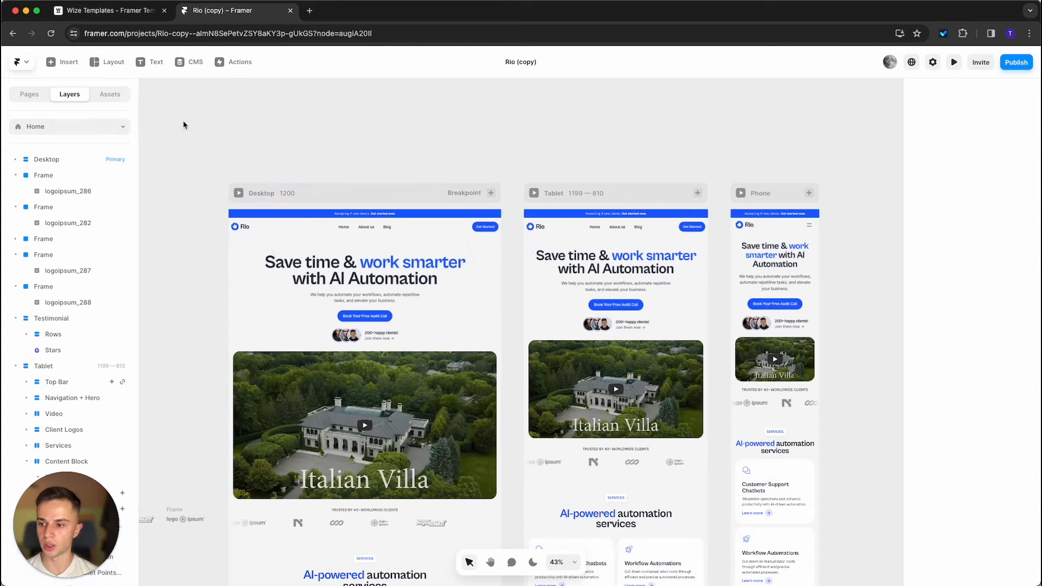
- Show the project's assets, open the Accordion component for viewing and return to the Home page
left_click(110, 95)
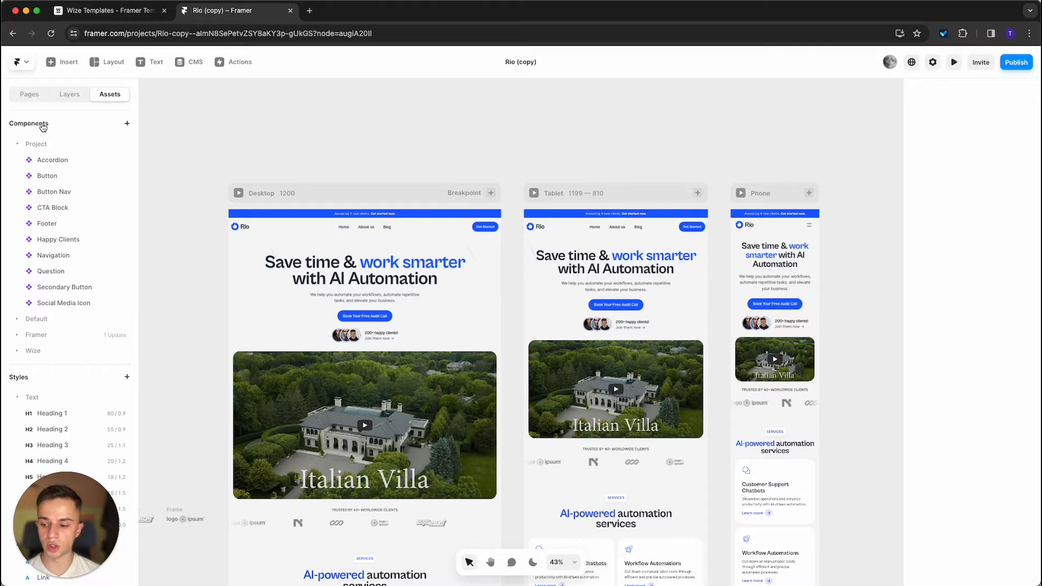
left_click(63, 160)
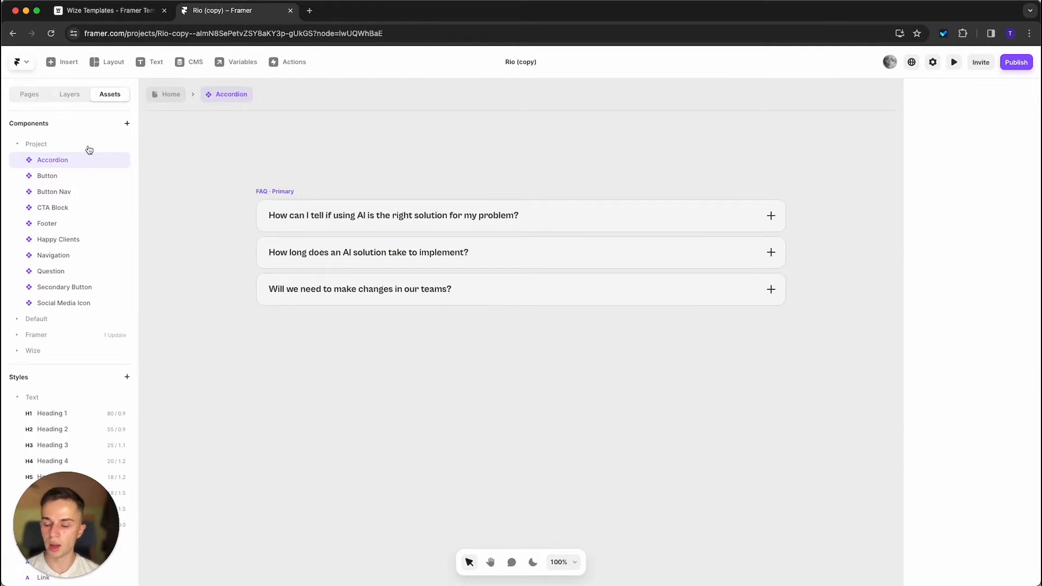
left_click(186, 97)
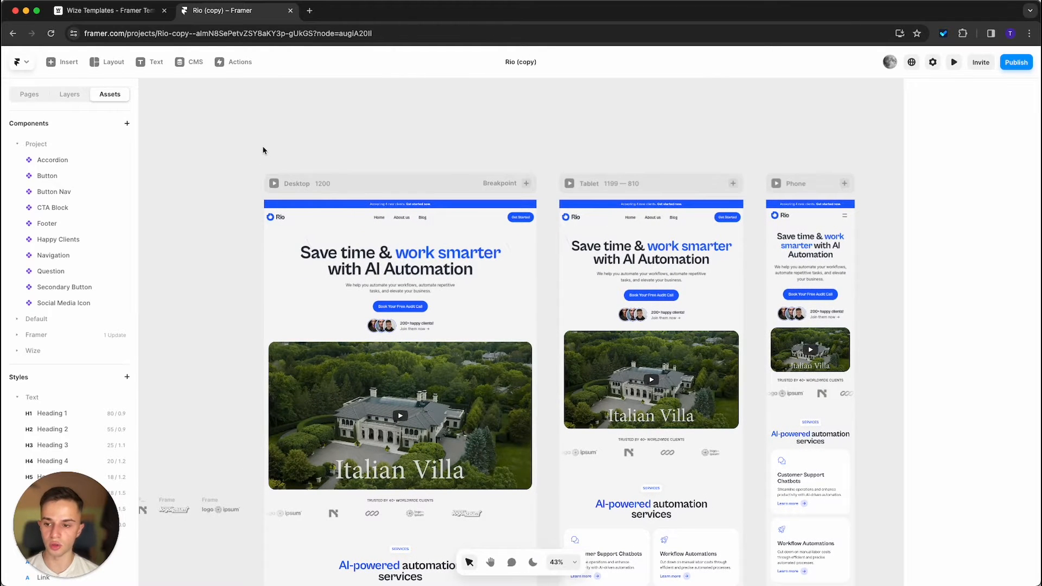
- Duplicate the Blog link in the Navigation component's Desktop variant and return to the Home page
scroll(309, 228, "up", 3)
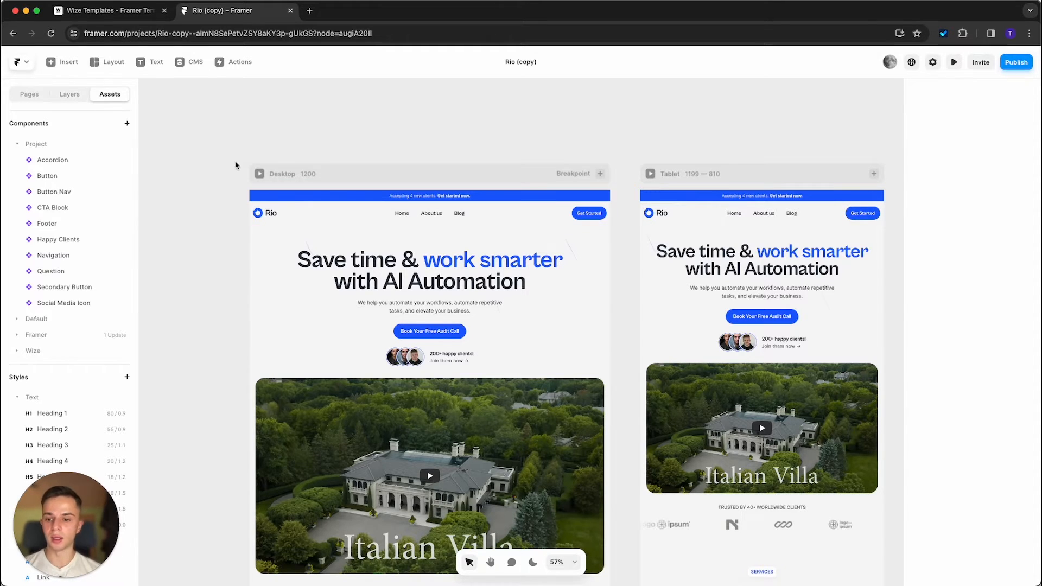
double_click(459, 212)
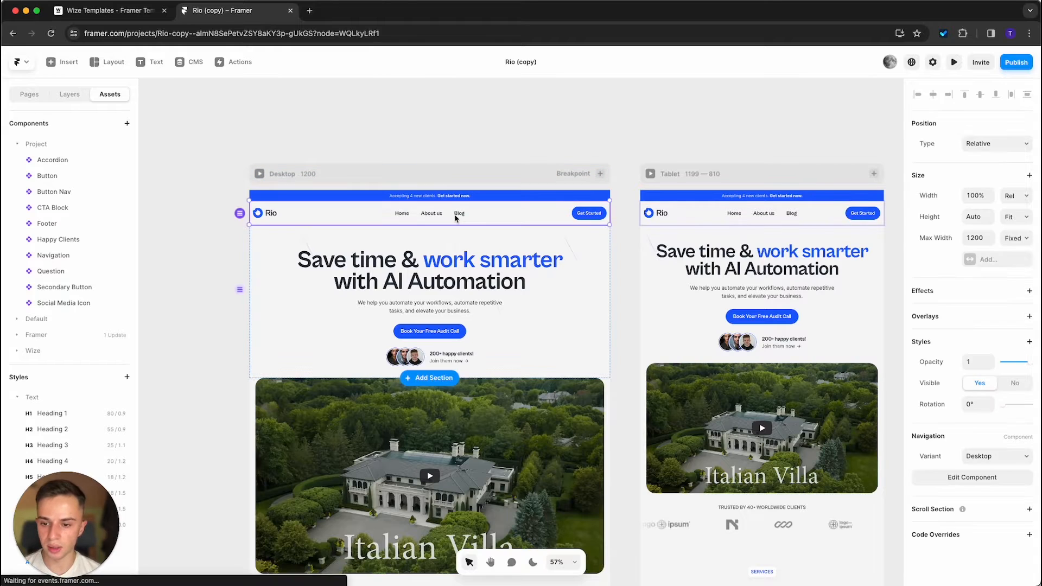
left_click(572, 350)
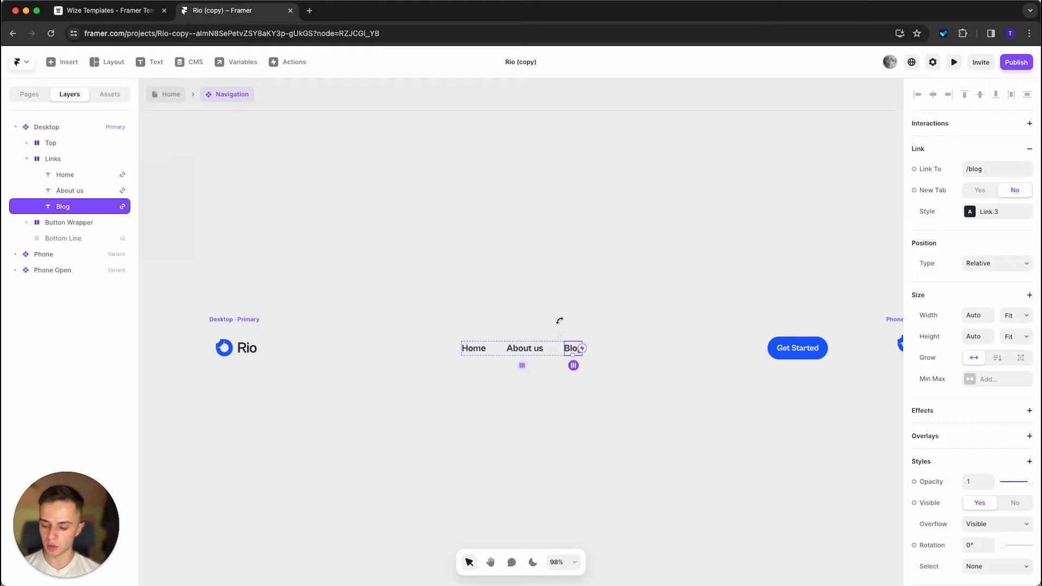
key("super+d")
left_click(580, 327)
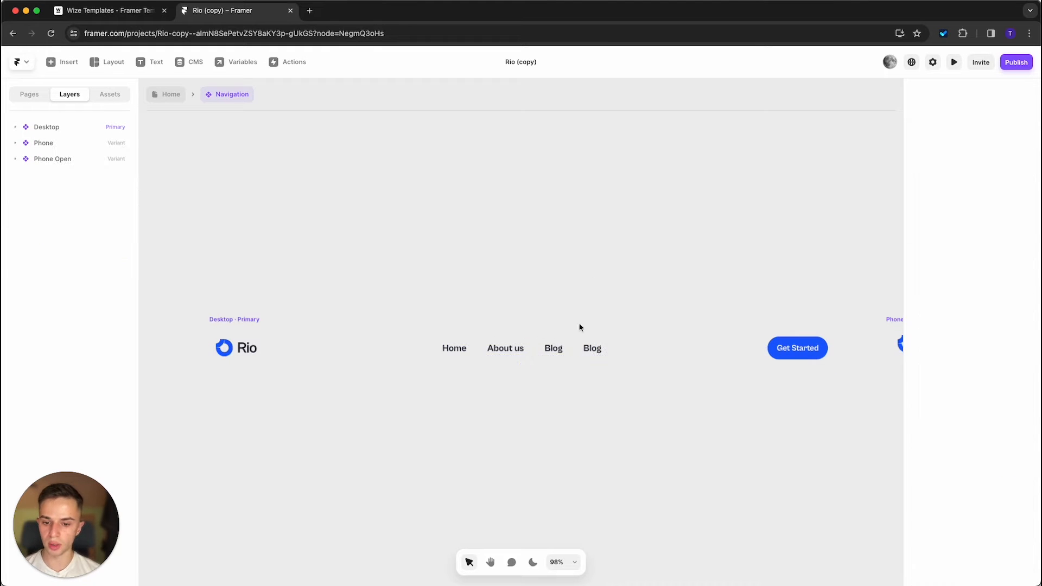
left_click(169, 95)
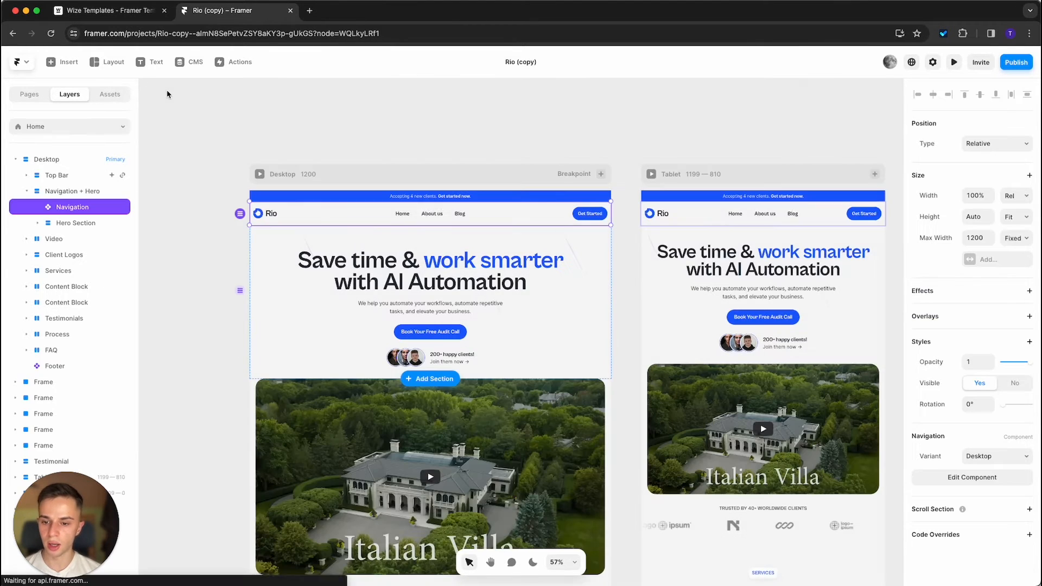
left_click(495, 154)
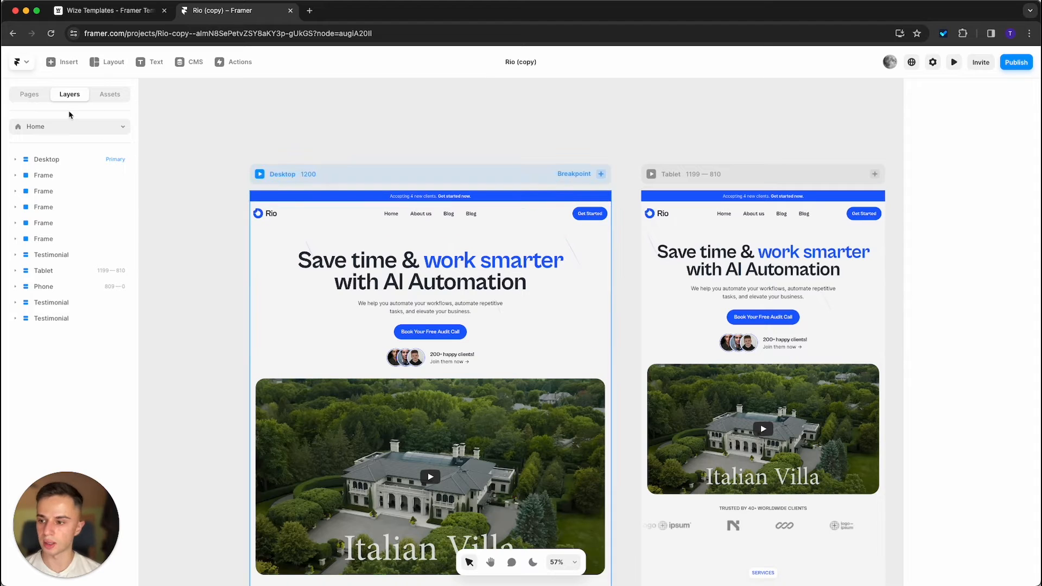
- Open the /about page for viewing, return to the Home page and show its layers
left_click(33, 96)
left_click(54, 159)
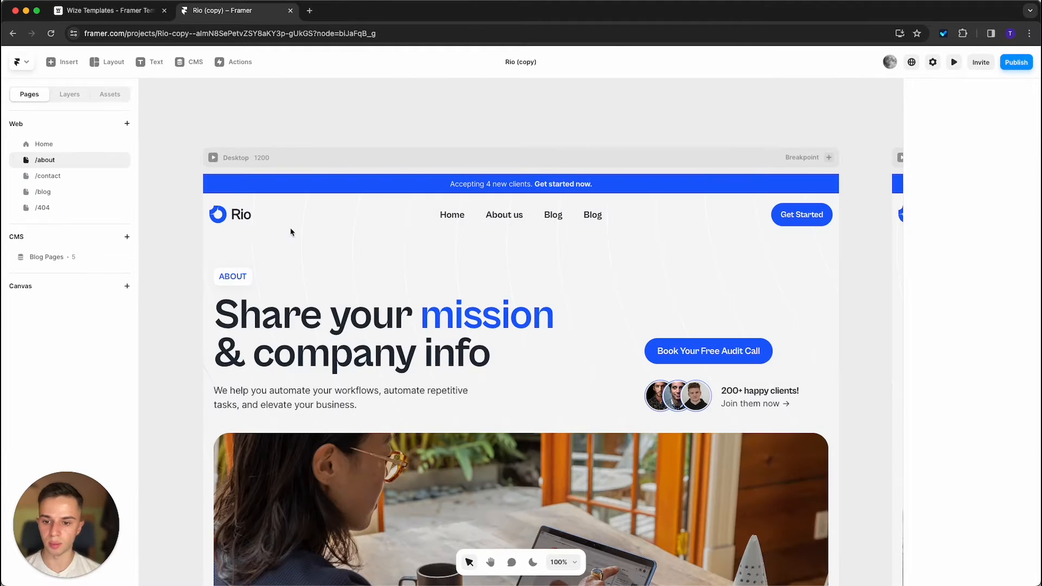
left_click(84, 145)
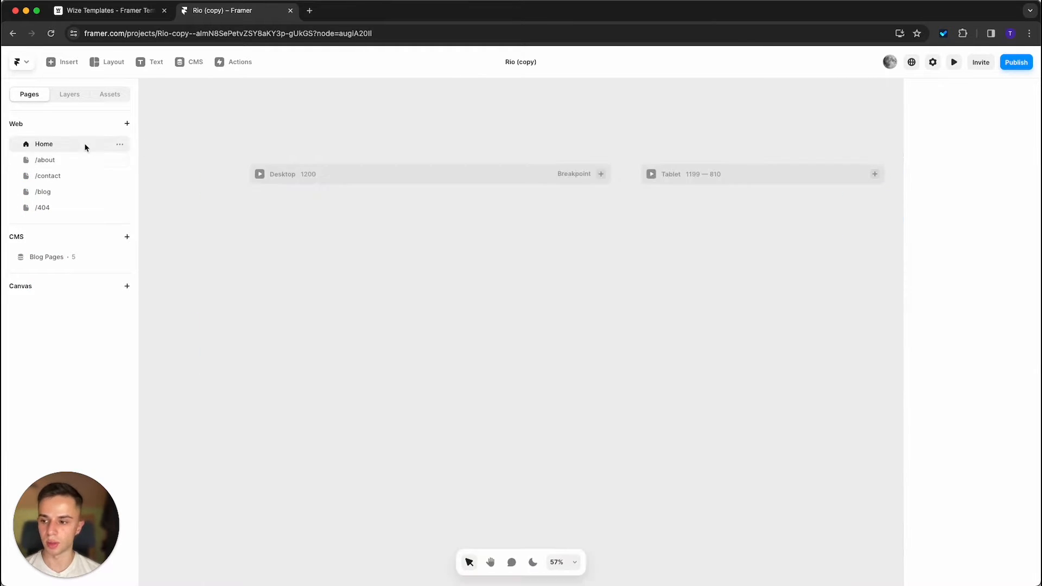
left_click(69, 94)
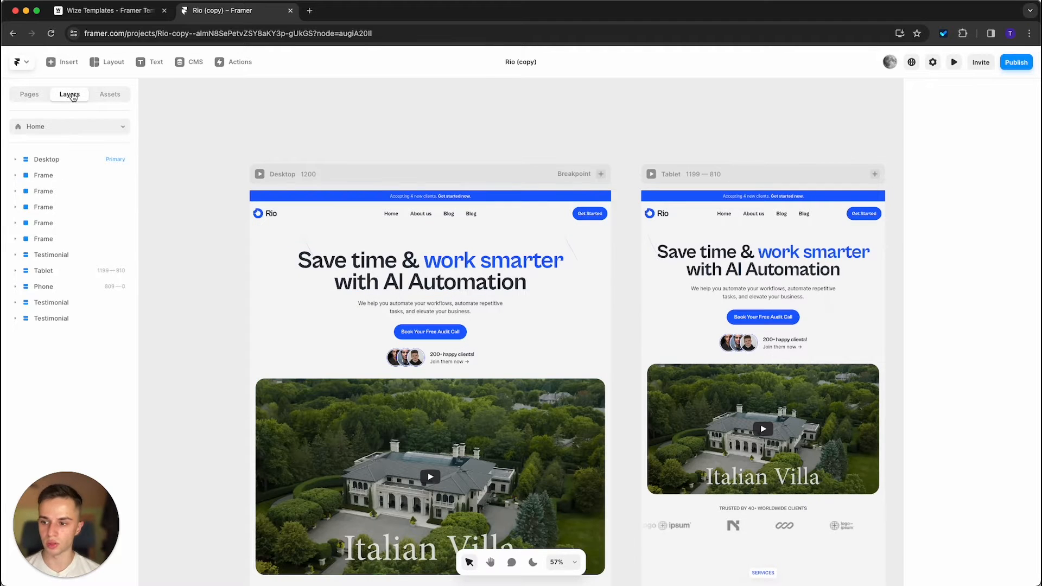
- Show the project's assets and examine the settings of the Heading 1 text style and the Link 3 style
left_click(116, 94)
scroll(79, 268, "down", 1)
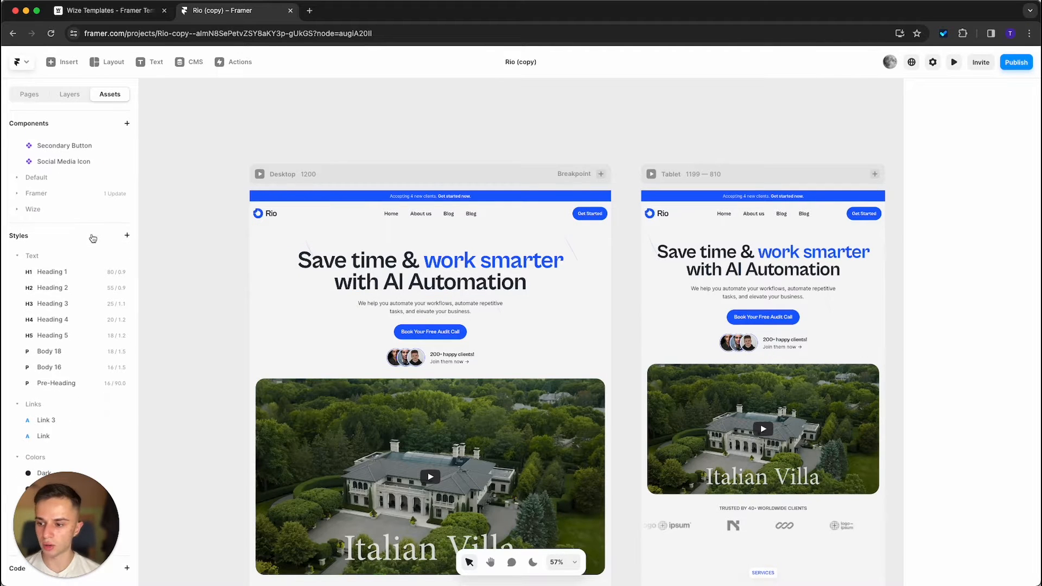
left_click(48, 278)
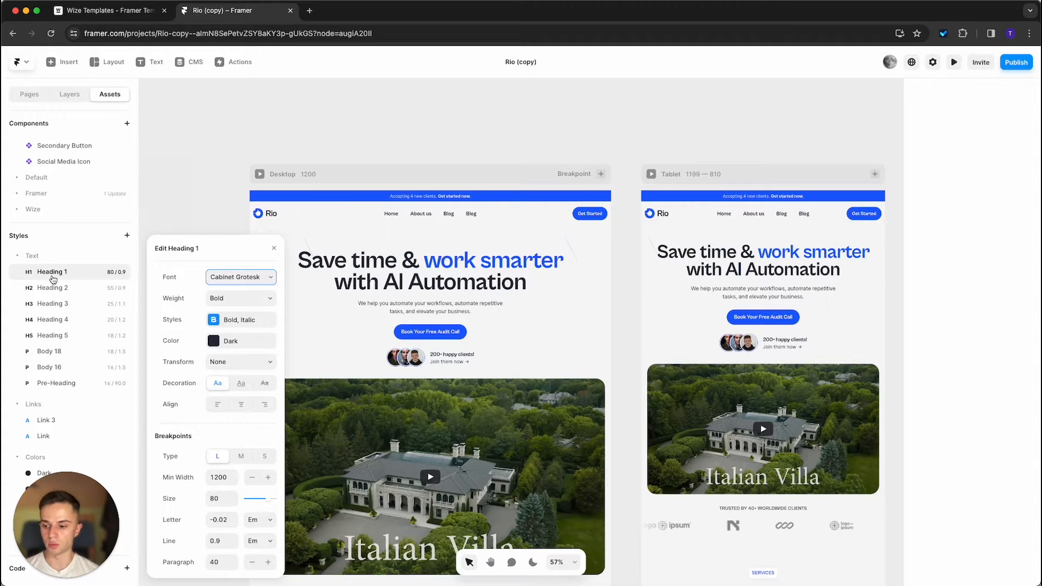
left_click(53, 279)
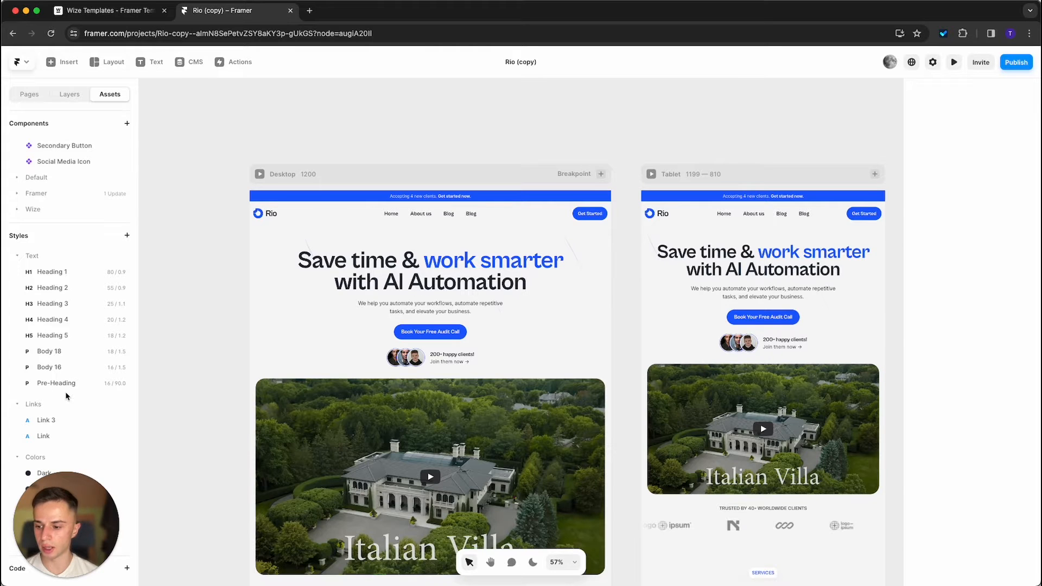
left_click(51, 422)
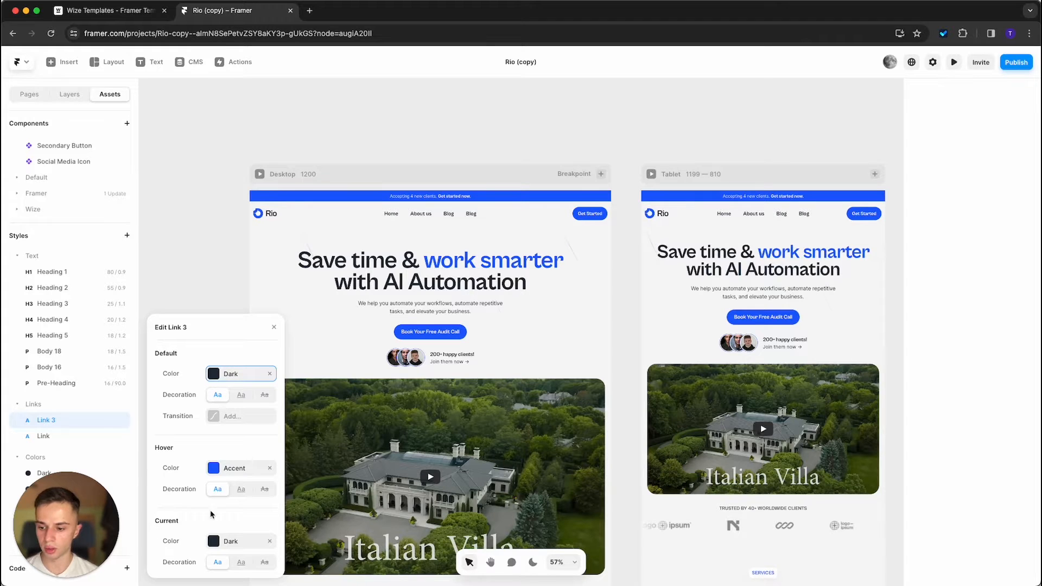
left_click(68, 419)
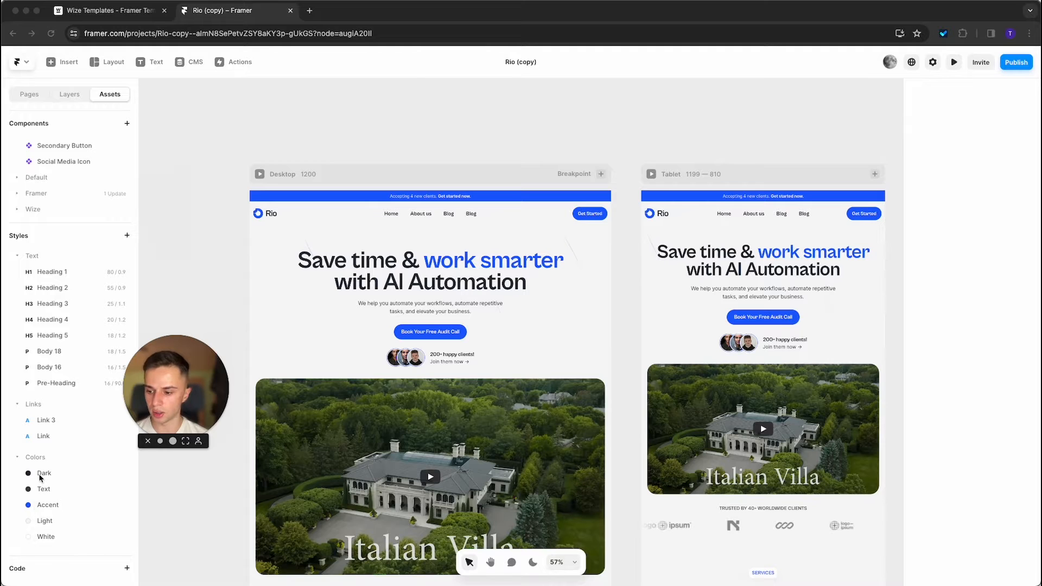
- Try recolouring the Dark colour style to light blue #72A9ED and undo the colour changes
left_click(42, 473)
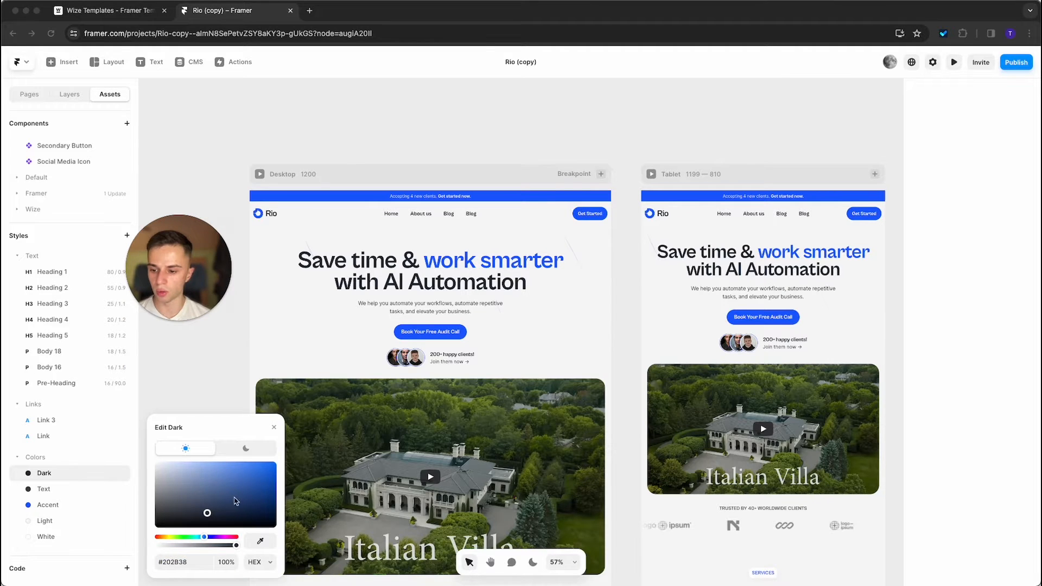
left_click(237, 462)
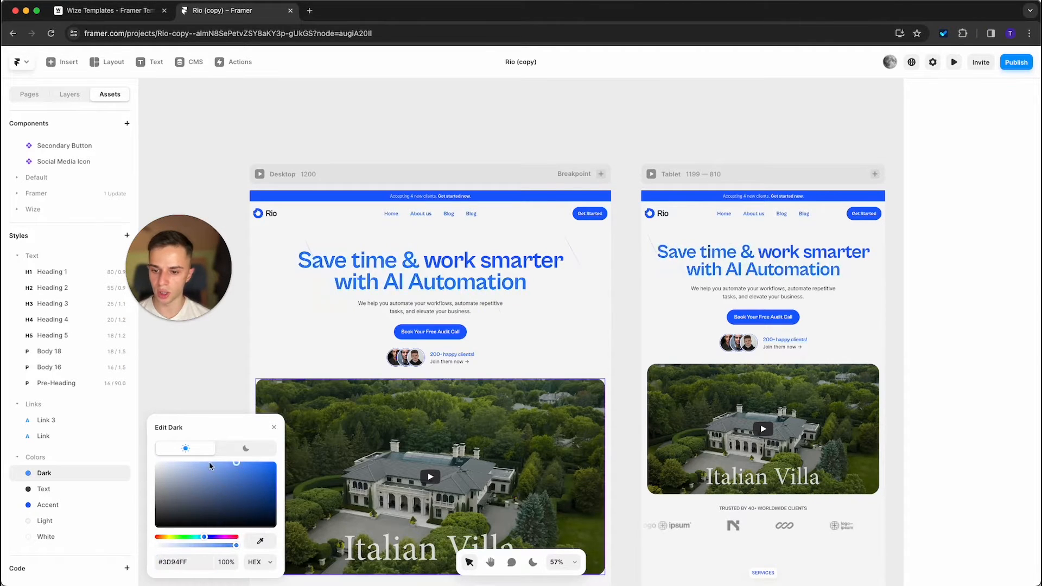
left_click_drag(211, 465, 218, 467)
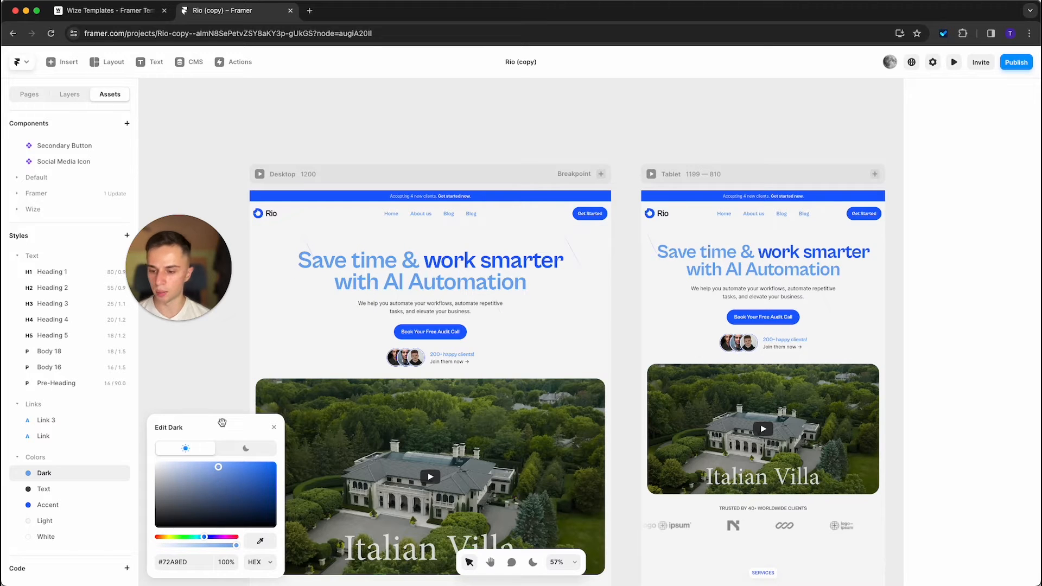
key("super+z")
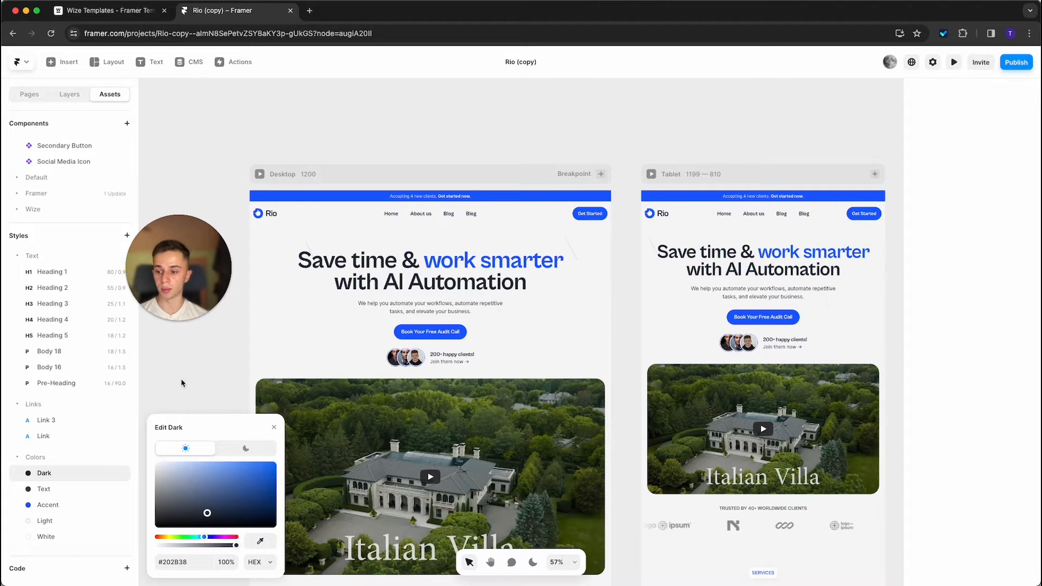
- View the Heading 3 style settings and the options for creating a code file, closing both without changes
left_click(53, 303)
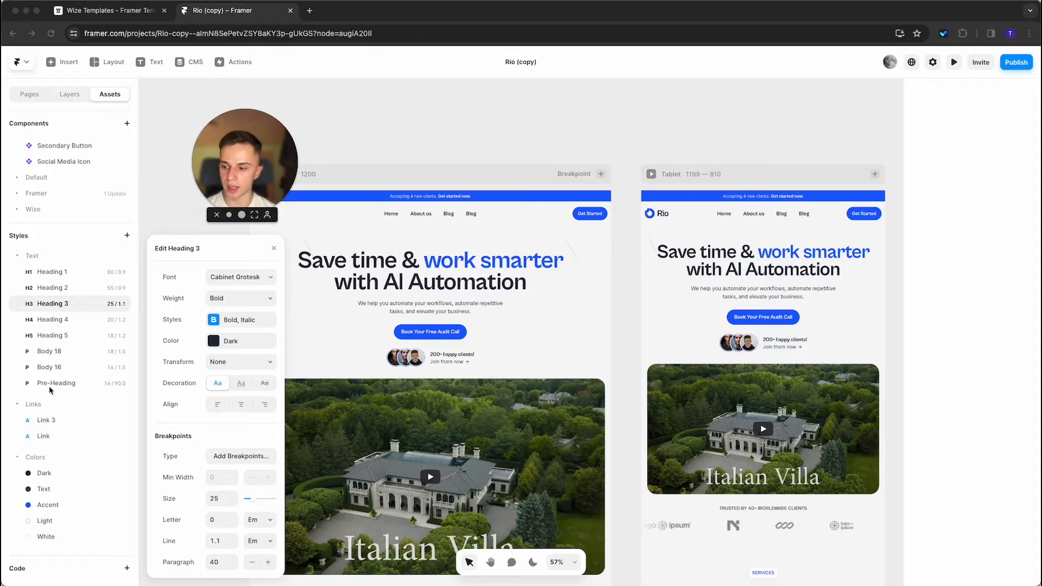
left_click(128, 568)
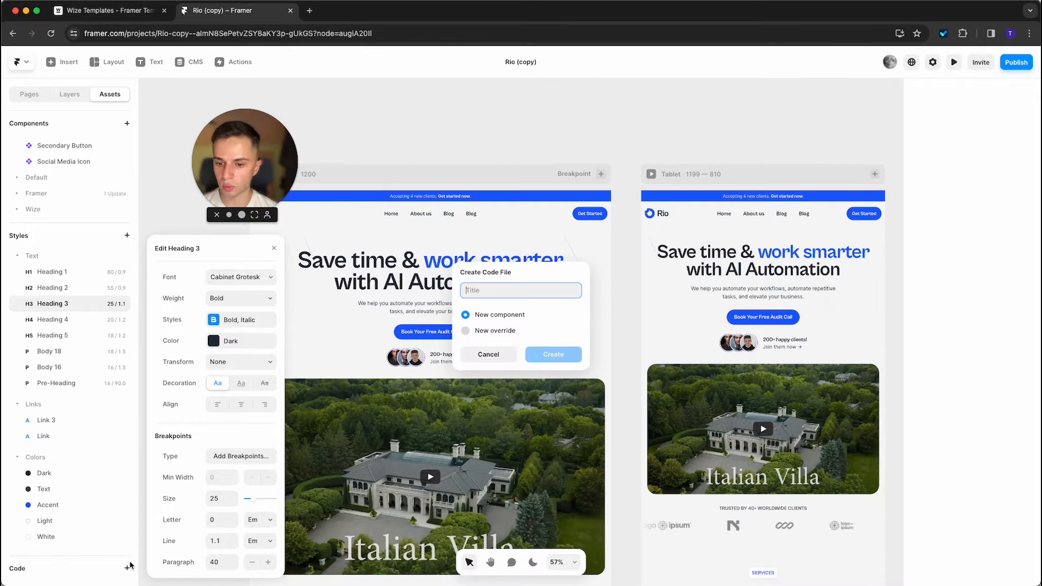
left_click(511, 360)
left_click(273, 248)
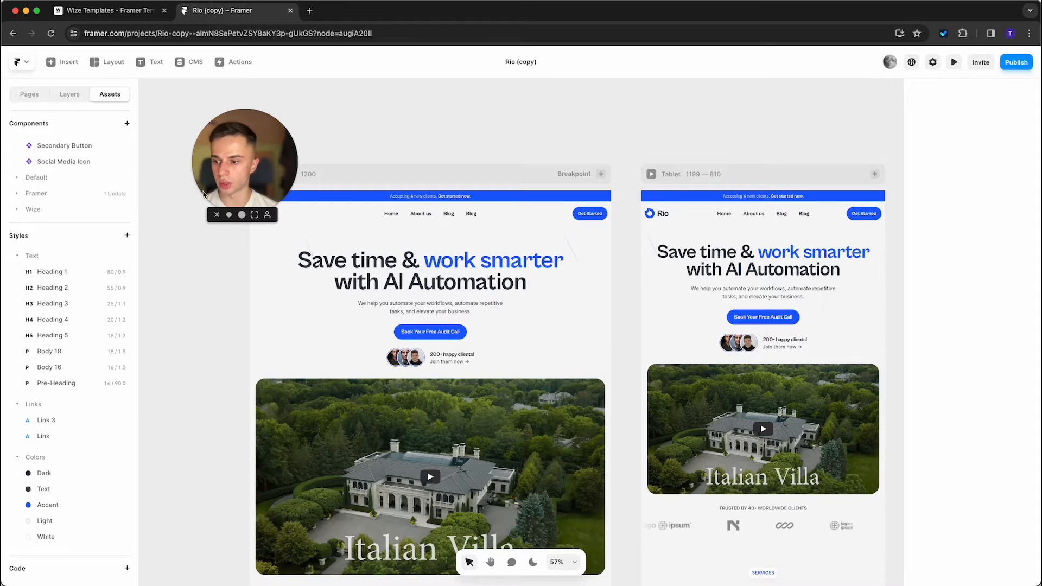
left_click_drag(205, 193, 22, 535)
- Show the page list and browse the main menu's File, Text and Site Settings commands
left_click(30, 94)
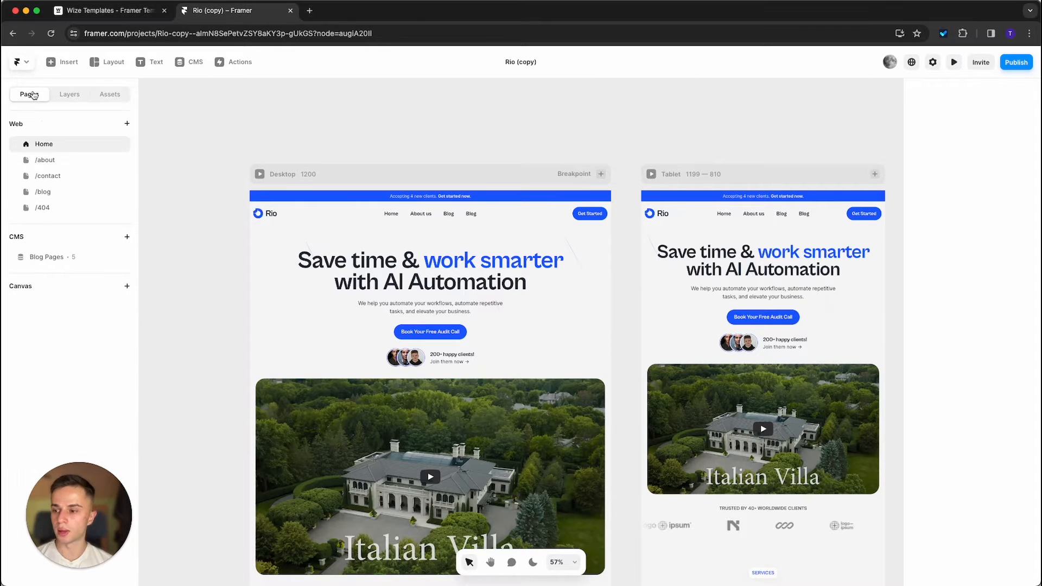
left_click(26, 64)
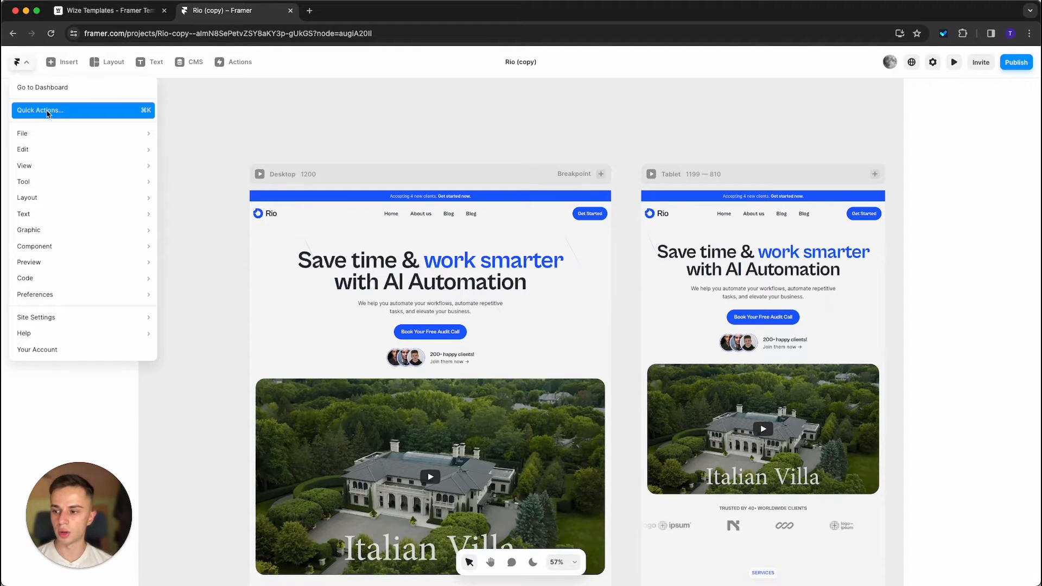
mouse_move(62, 133)
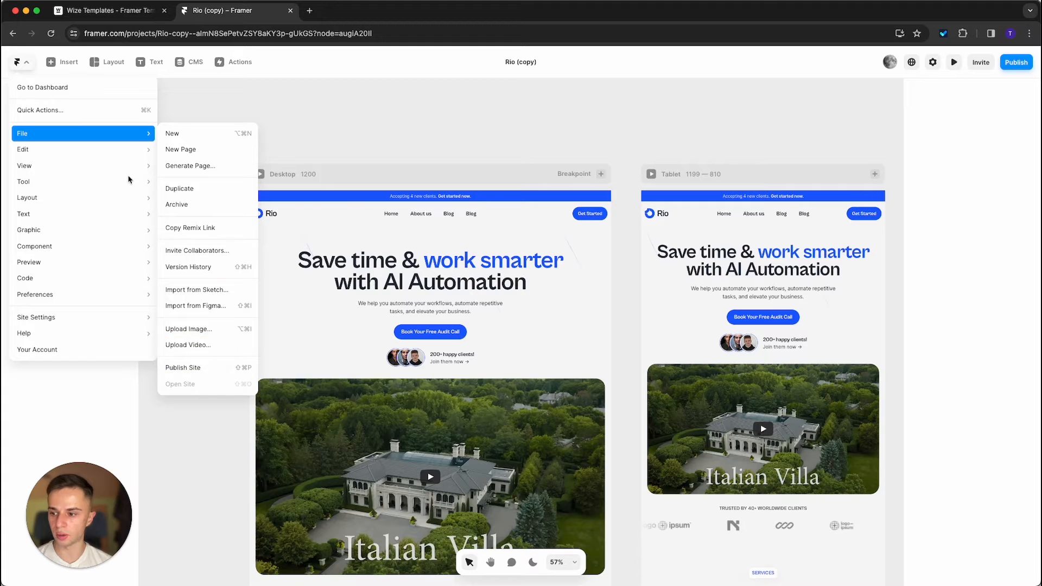
mouse_move(114, 215)
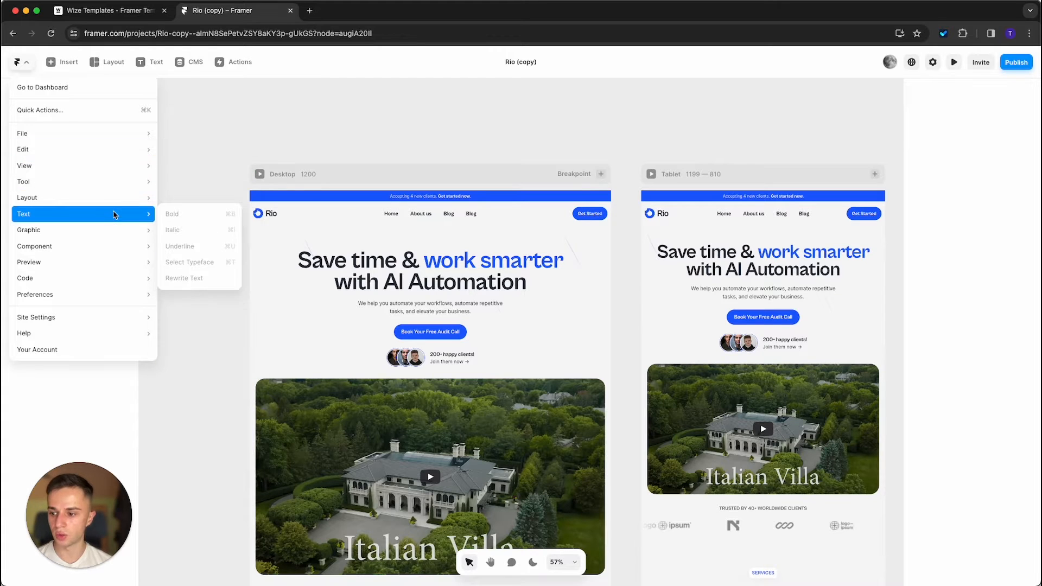
mouse_move(107, 324)
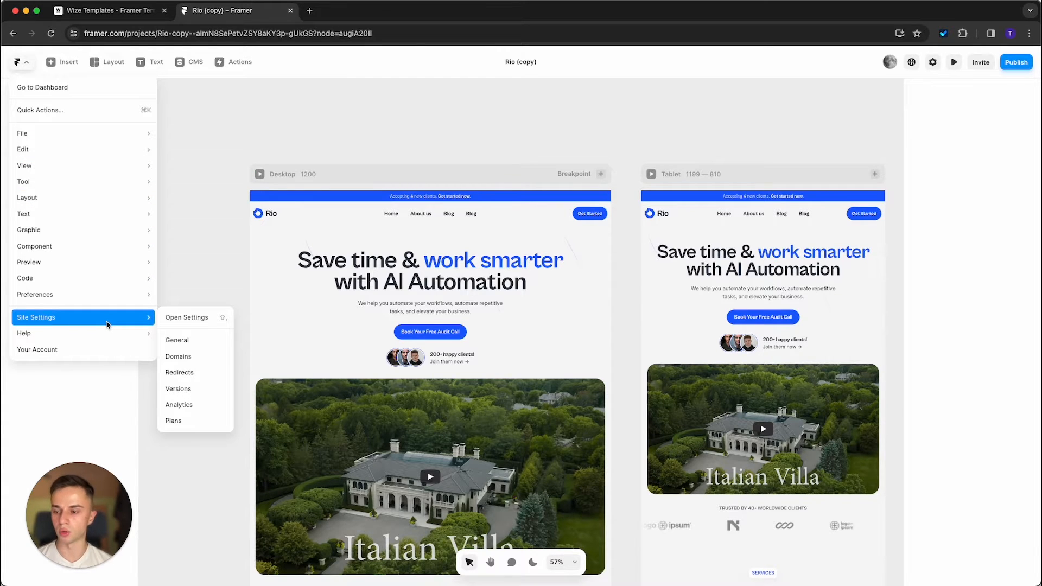
- Browse the insertable Navigation, Menus and Media elements
left_click(64, 63)
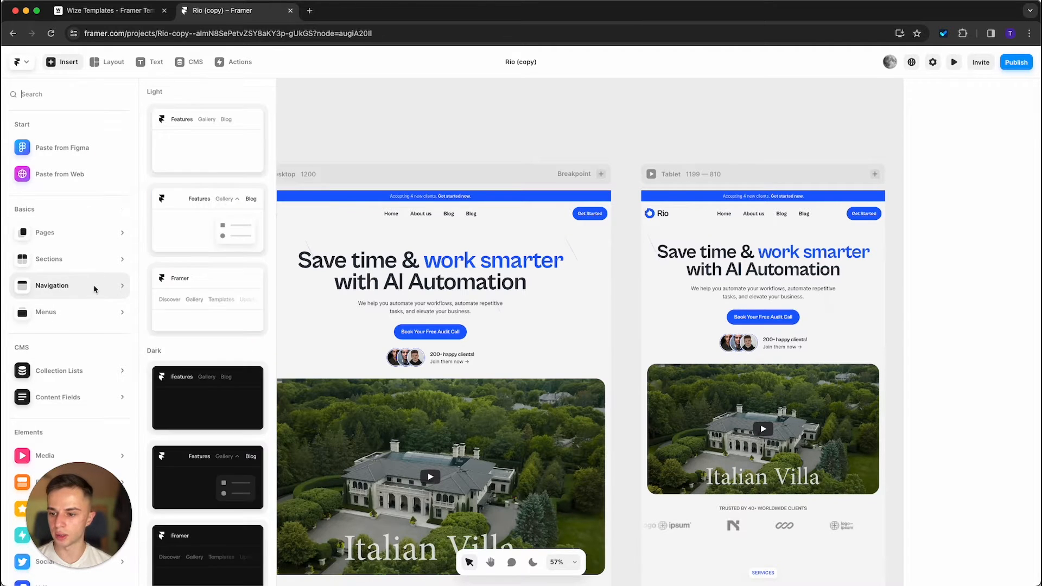
mouse_move(98, 320)
scroll(99, 311, "down", 1)
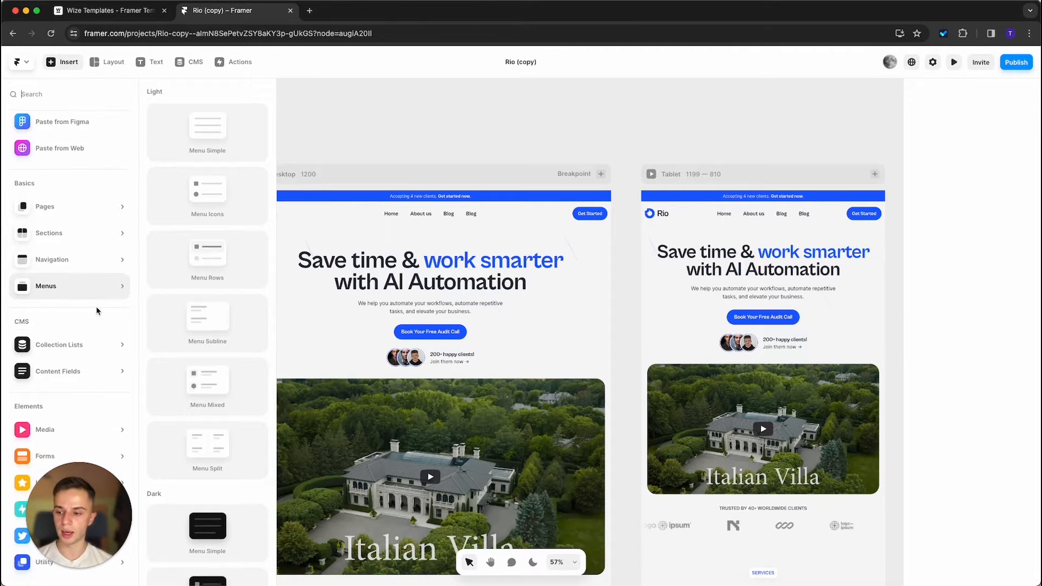
mouse_move(101, 429)
scroll(214, 345, "down", 1)
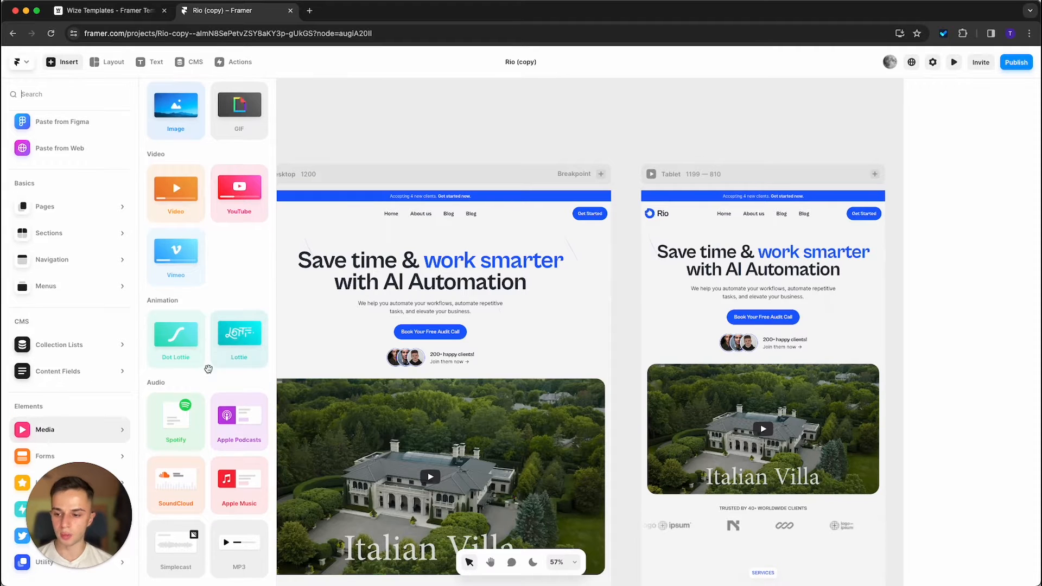
scroll(210, 488, "up", 1)
- Draw a white frame about 232 by 109 on the empty canvas above the Desktop breakpoint
left_click(95, 63)
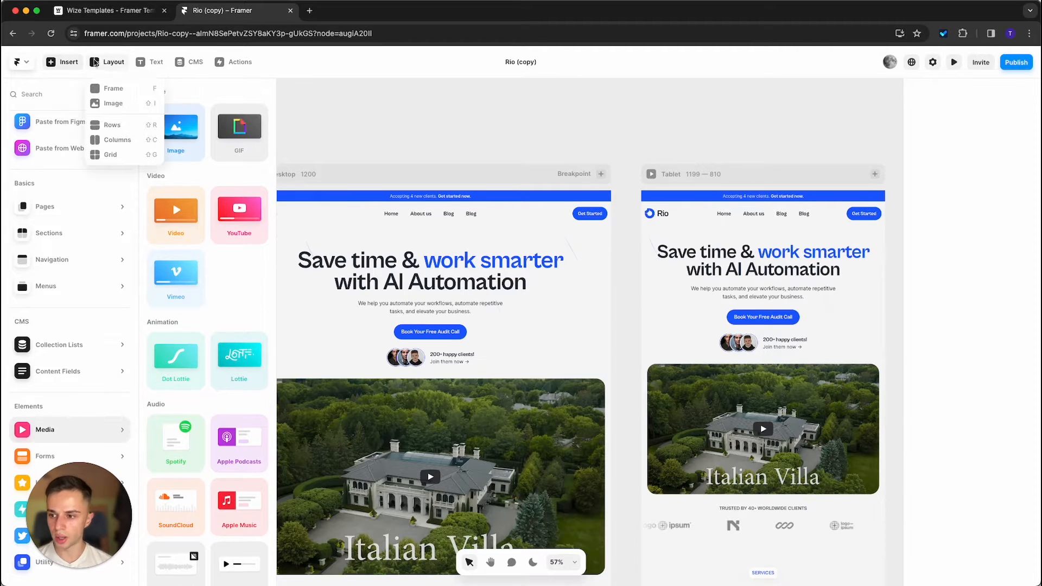
left_click(94, 63)
left_click(94, 63)
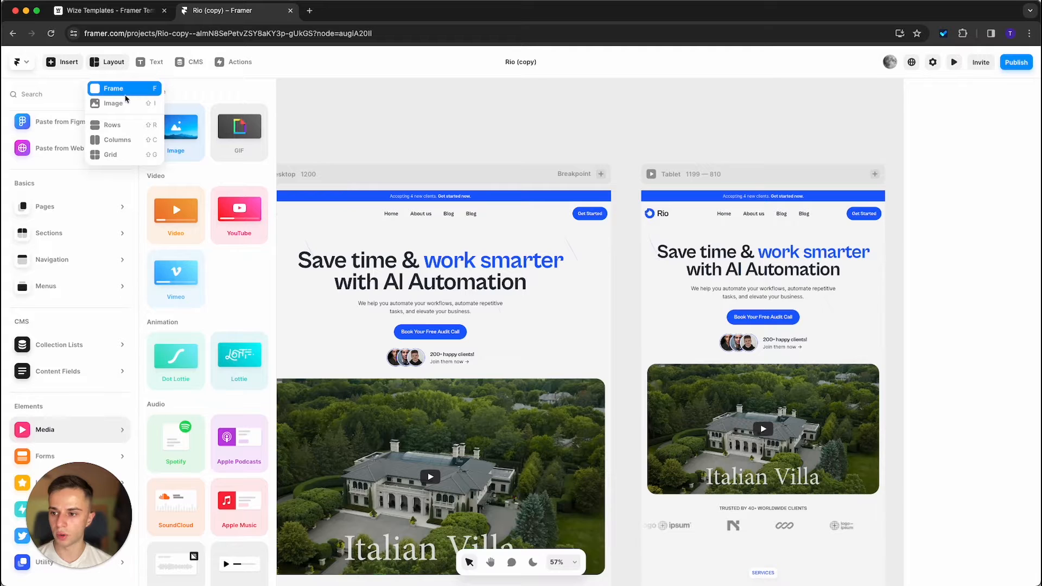
left_click(112, 88)
left_click_drag(348, 98, 418, 131)
- Draw an image frame about 241 by 215 beside the white frame above the Desktop breakpoint
left_click(106, 62)
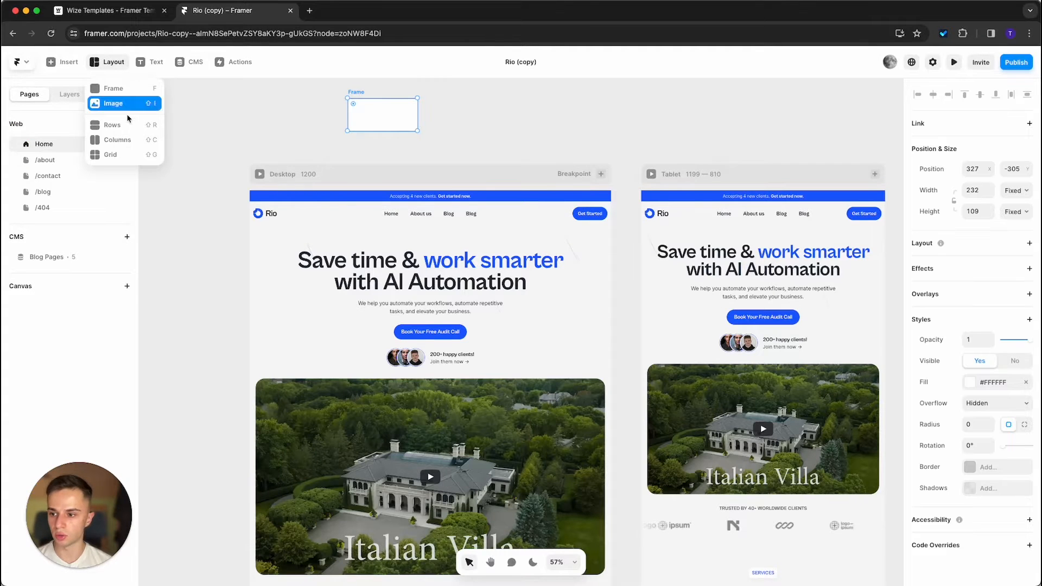
left_click(124, 103)
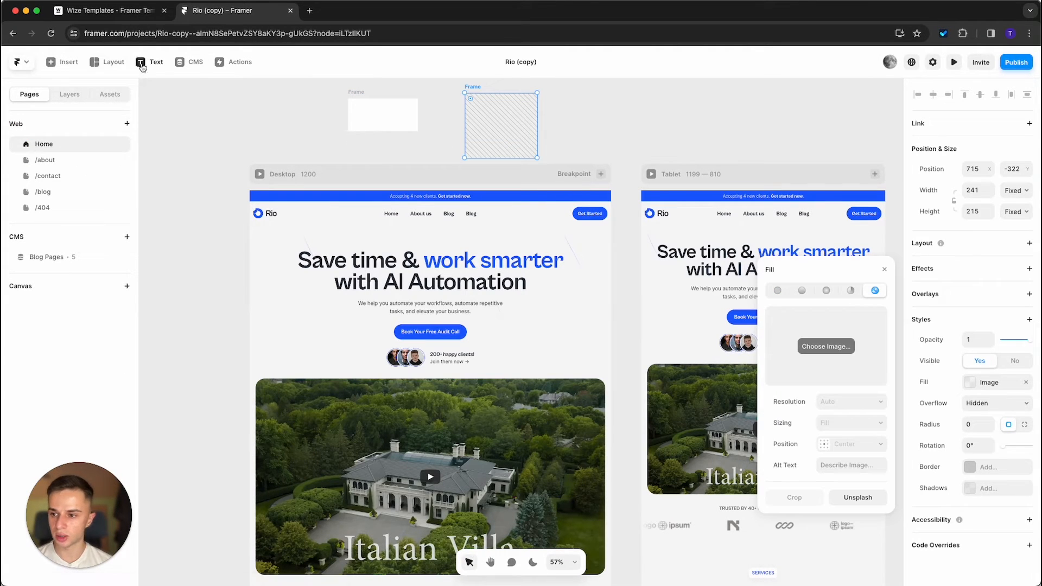
left_click(96, 63)
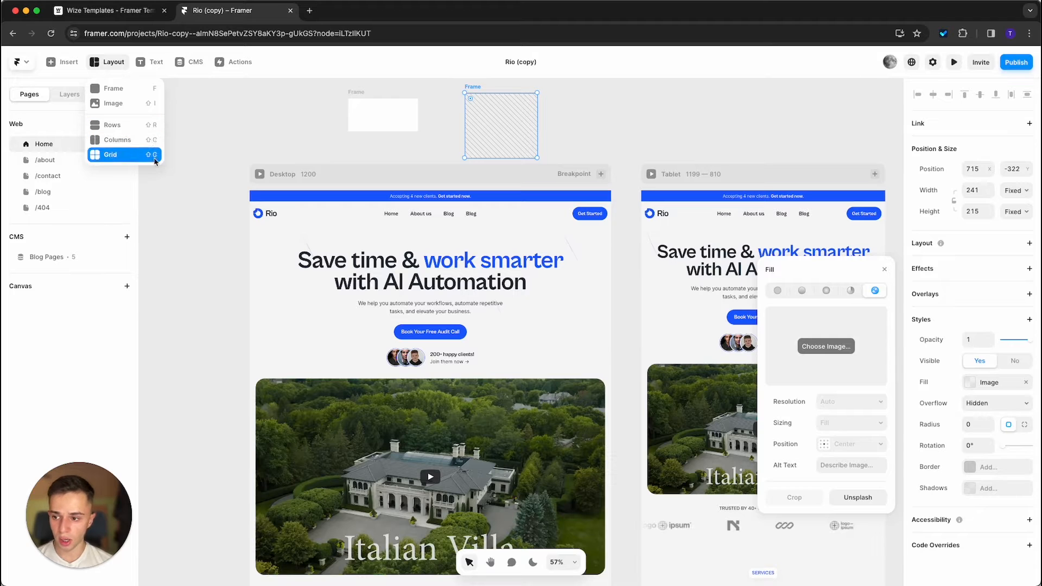
- Add the text "асдасдас" inside the white frame above the Desktop breakpoint and deselect it
left_click(160, 66)
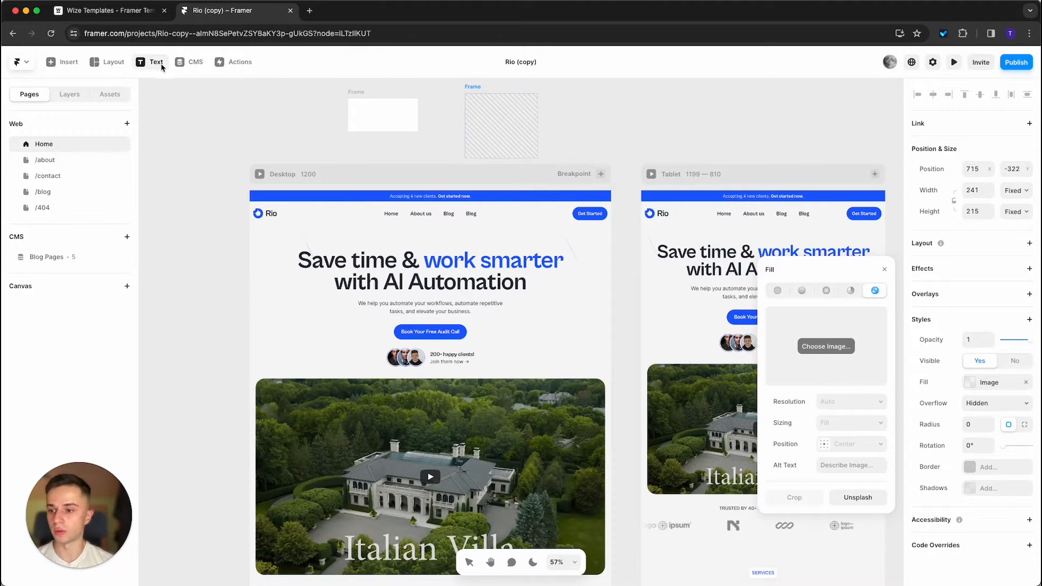
left_click(361, 123)
type("асдасдад")
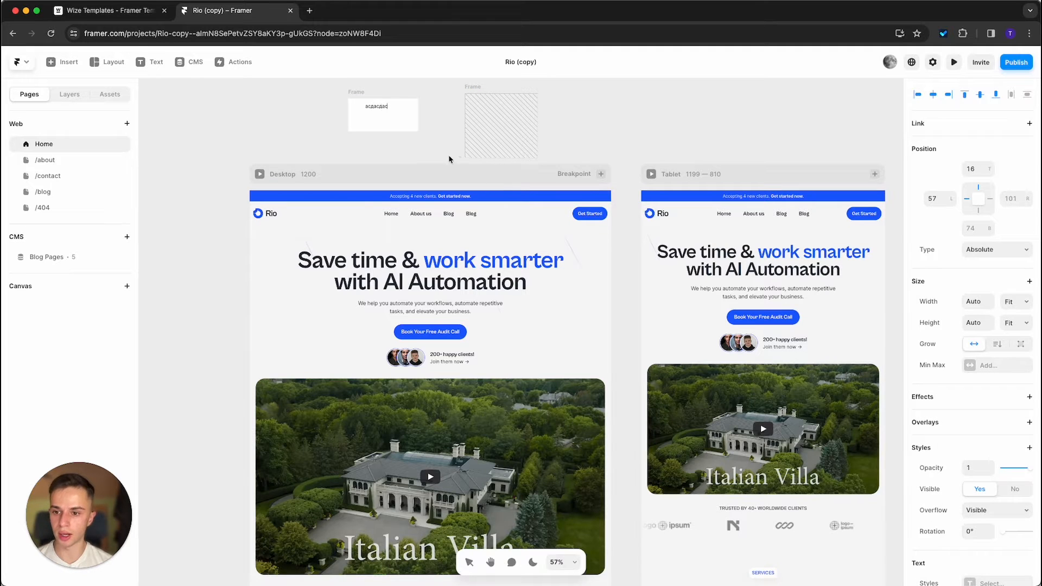
key("Escape")
key("Escape")
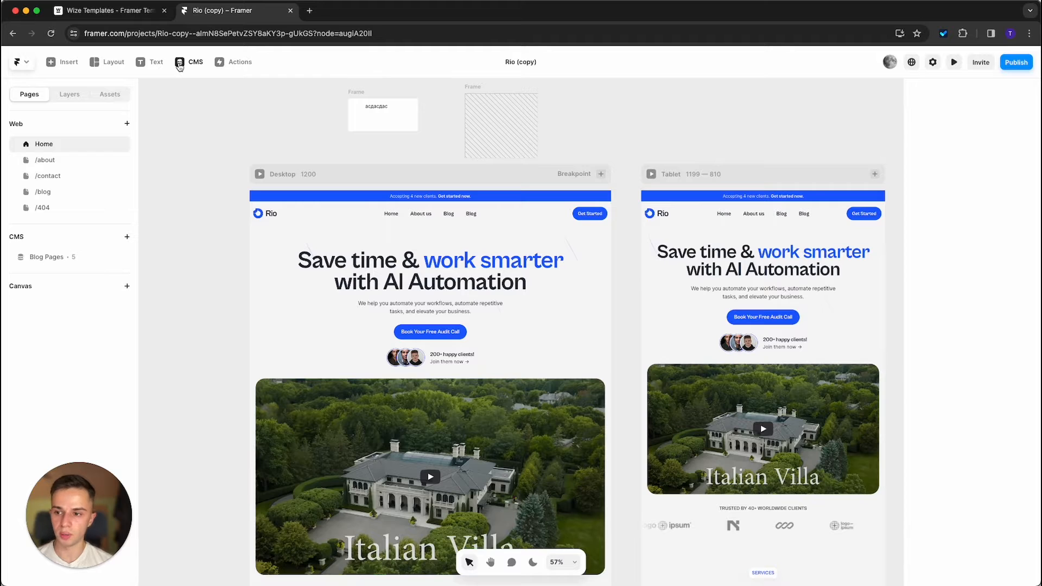
- View the list of quick actions, preview the Home page and return to the editor canvas
left_click(231, 67)
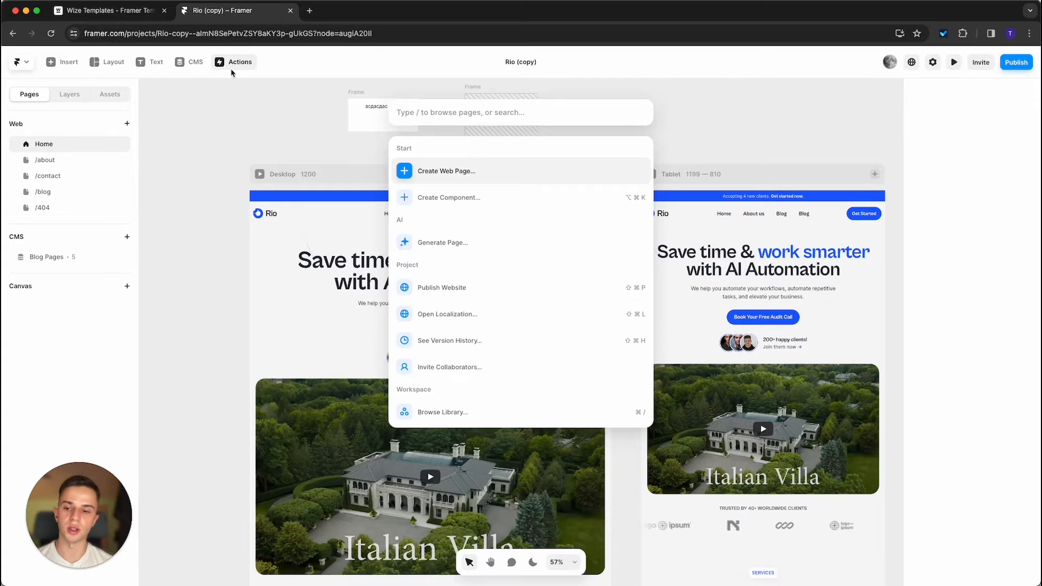
left_click(233, 171)
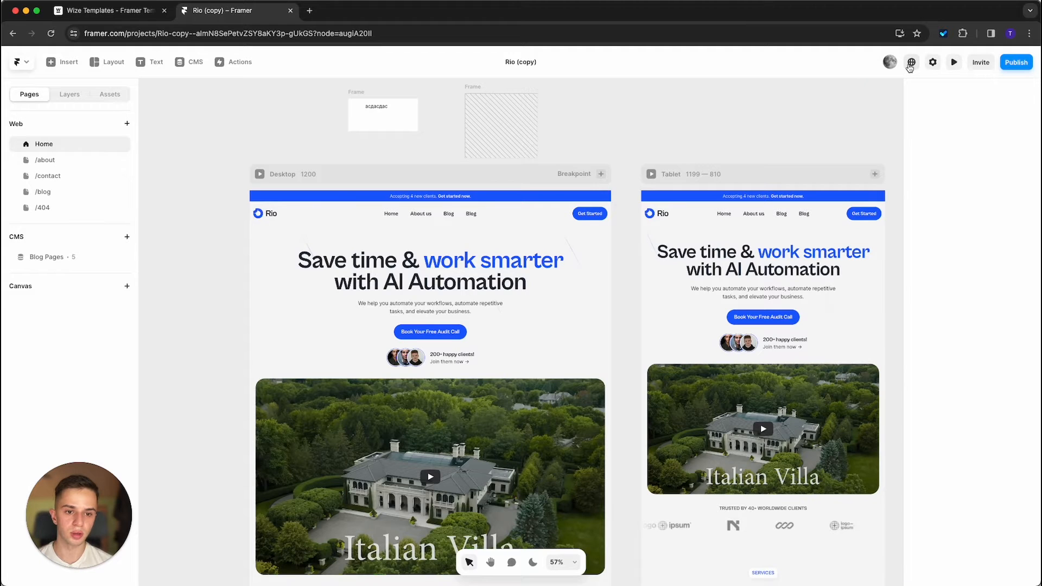
left_click(953, 63)
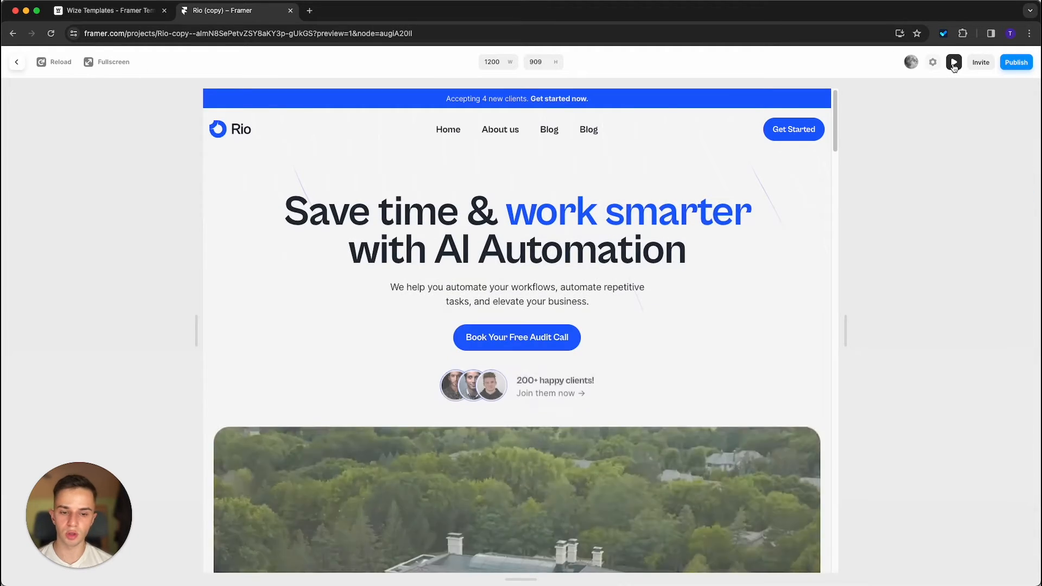
left_click(954, 63)
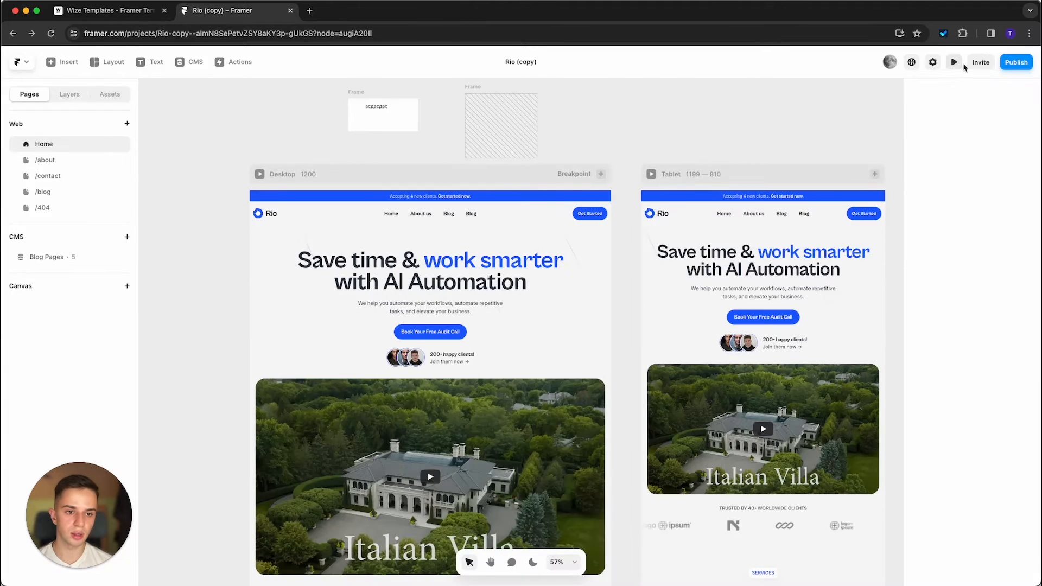
- Publish the site to its free framer.app domain and dismiss the domain details
left_click(1007, 65)
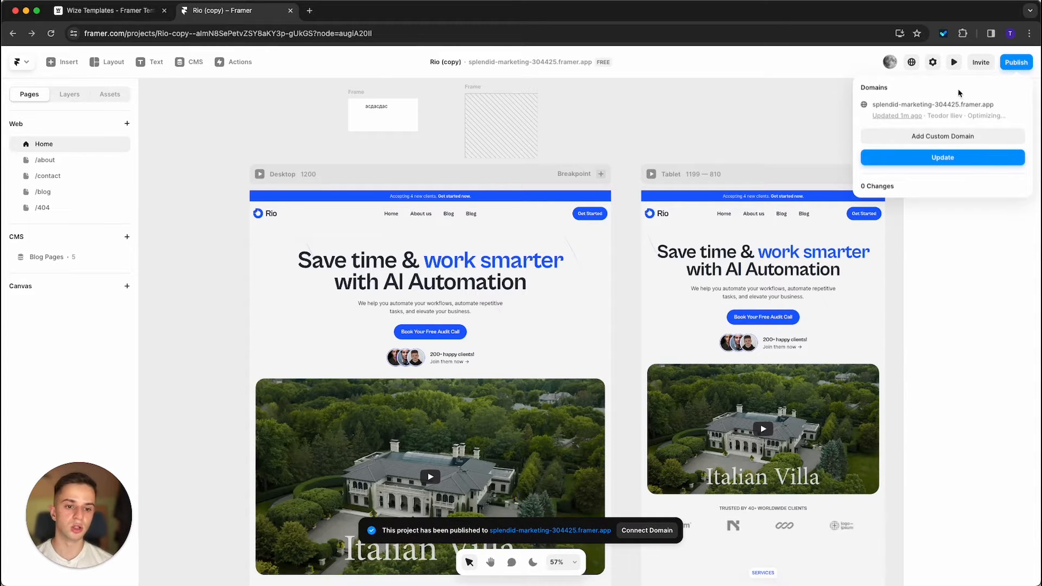
left_click(820, 133)
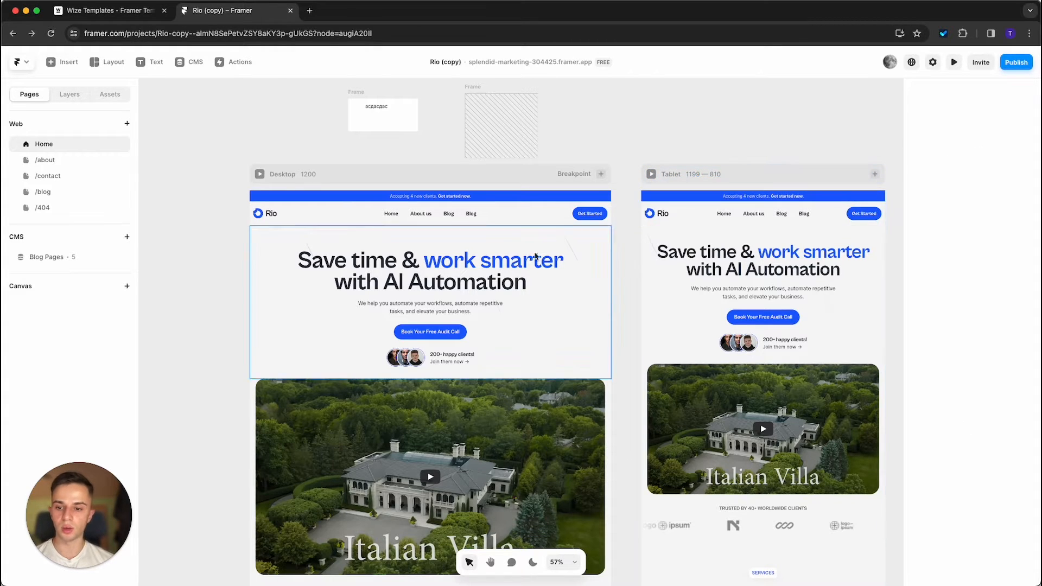
- Examine the size, effect and style properties of the hero heading and the YouTube video on the Desktop breakpoint
left_click(490, 279)
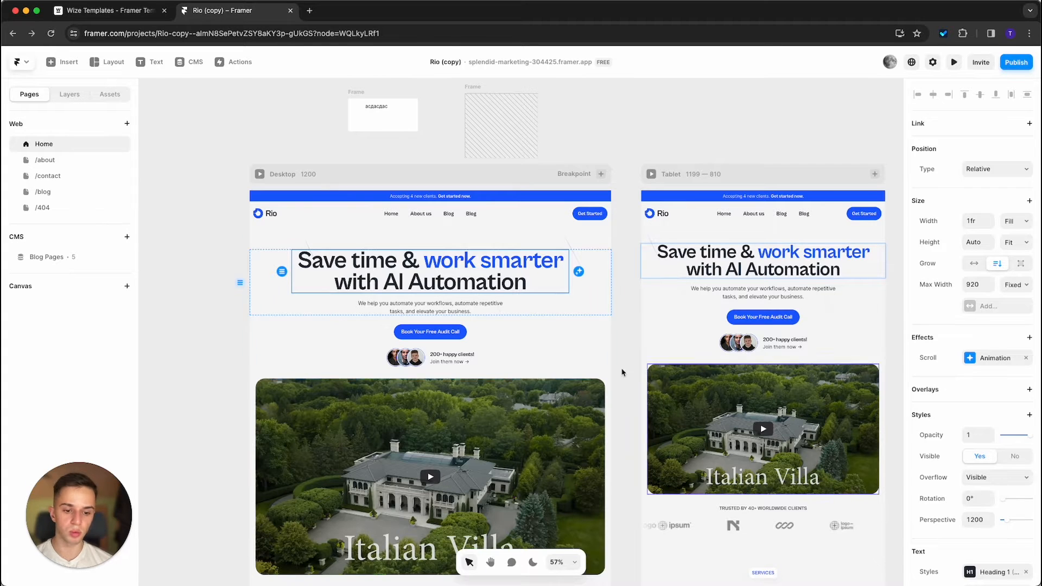
scroll(962, 431, "down", 3)
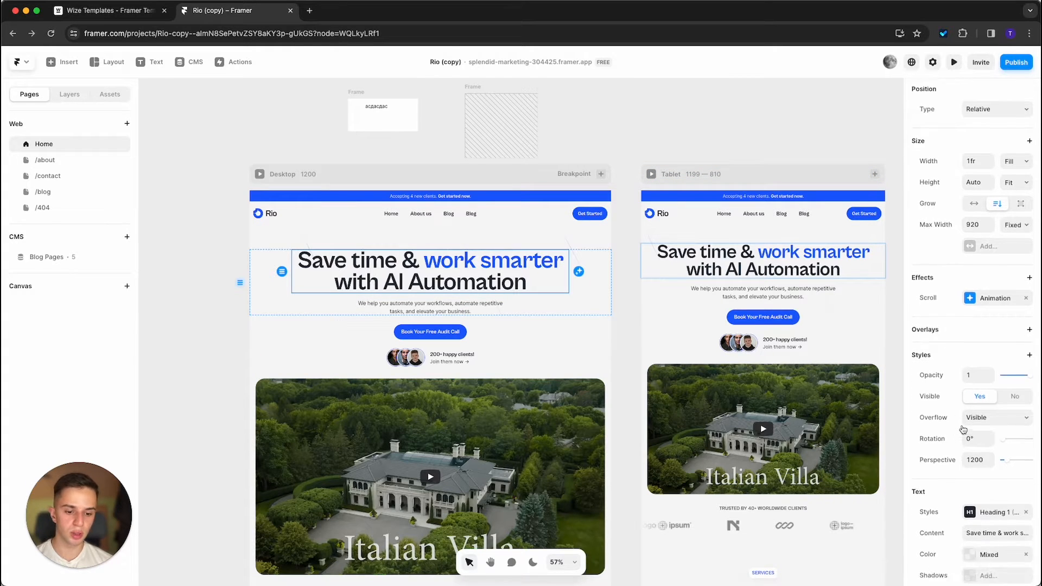
left_click(593, 419)
scroll(962, 361, "down", 2)
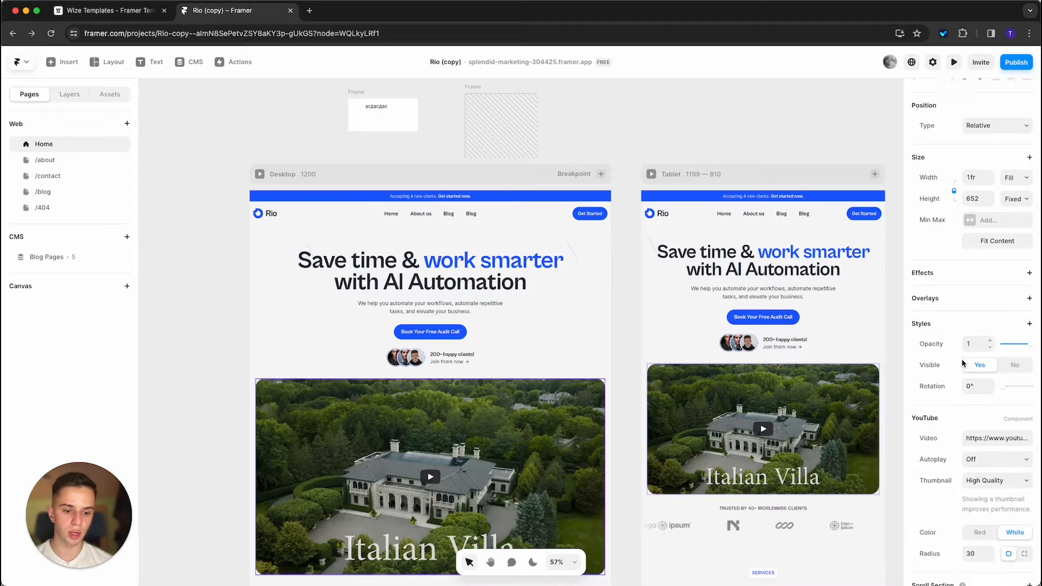
scroll(801, 348, "down", 5)
scroll(738, 331, "up", 2)
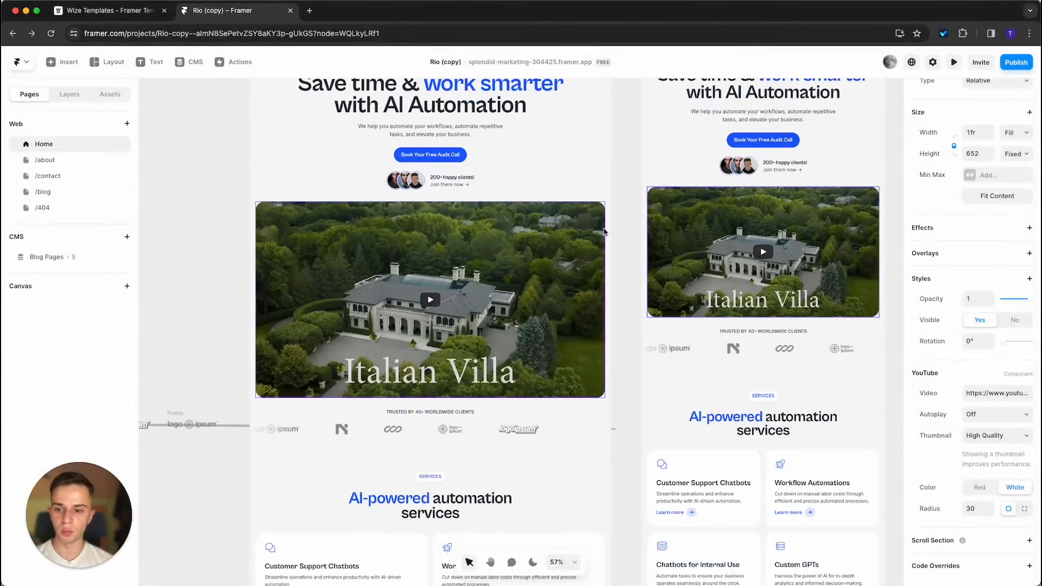
- Examine the size, animation, style and link properties of the "Book Your Free Audit Call" button in the Desktop hero
left_click(441, 154)
scroll(483, 167, "up", 3)
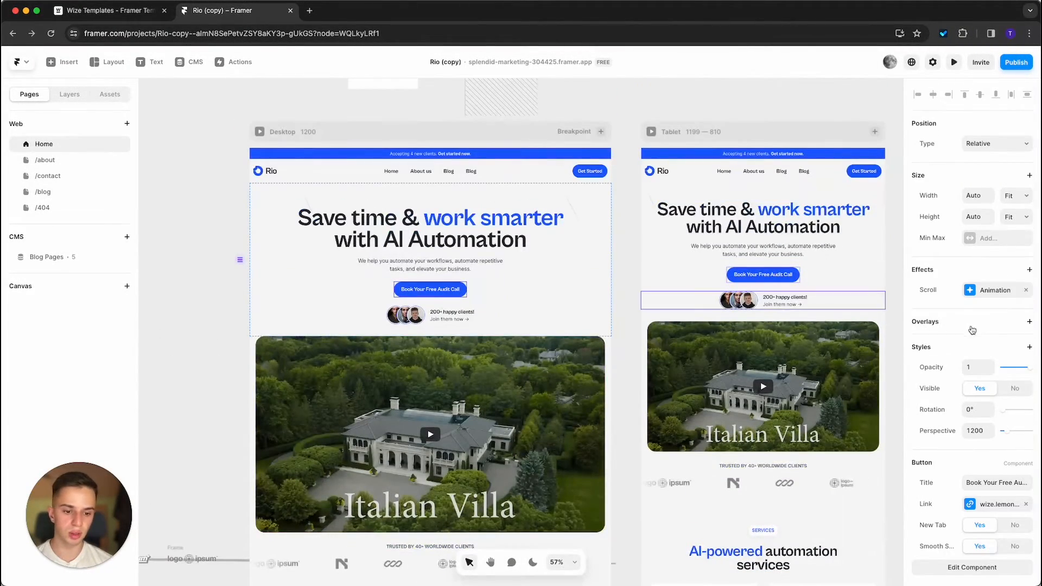
scroll(999, 423, "down", 2)
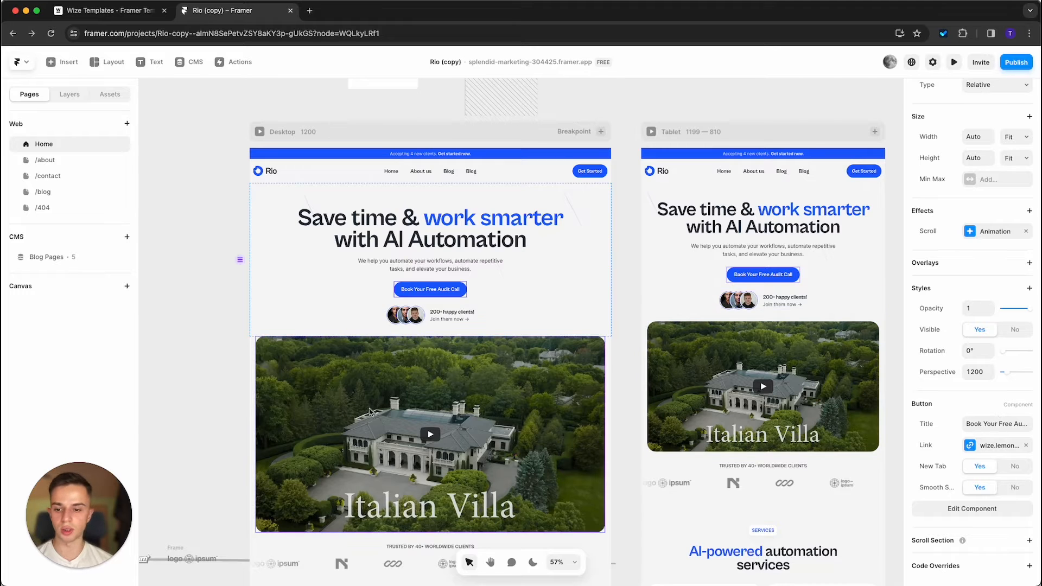
scroll(494, 394, "down", 5)
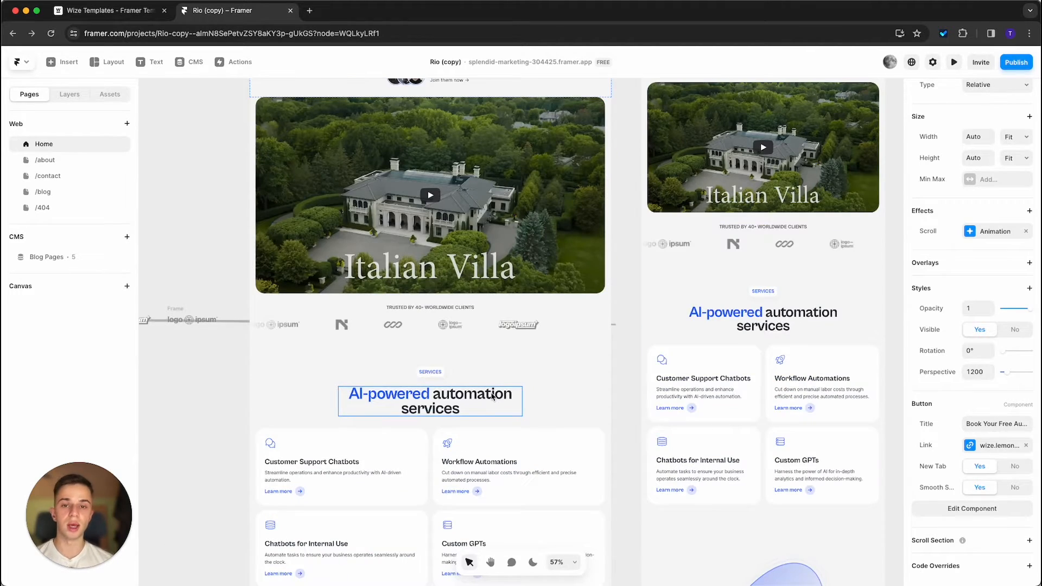
scroll(493, 396, "down", 3)
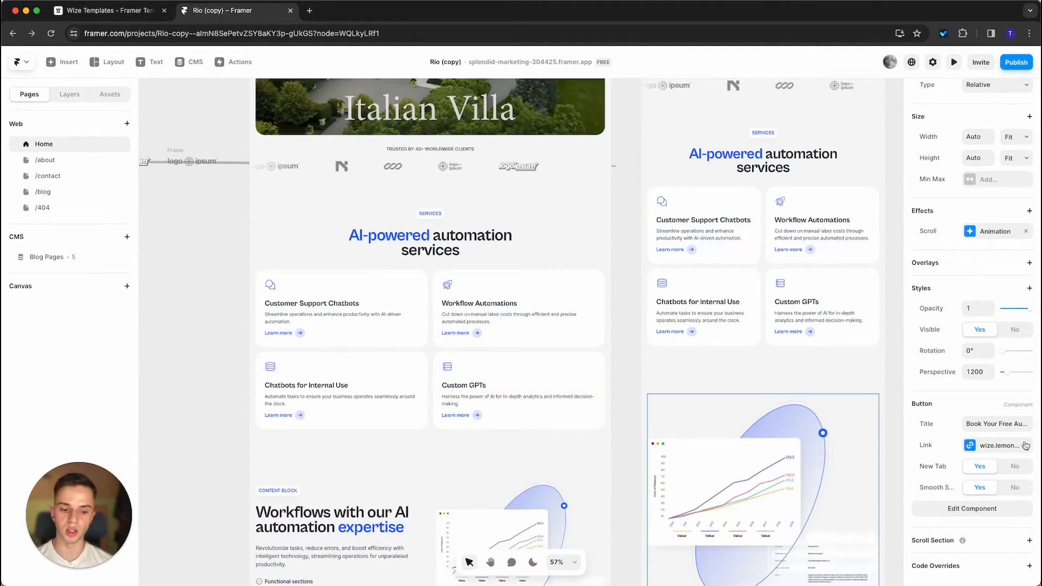
scroll(698, 398, "up", 5)
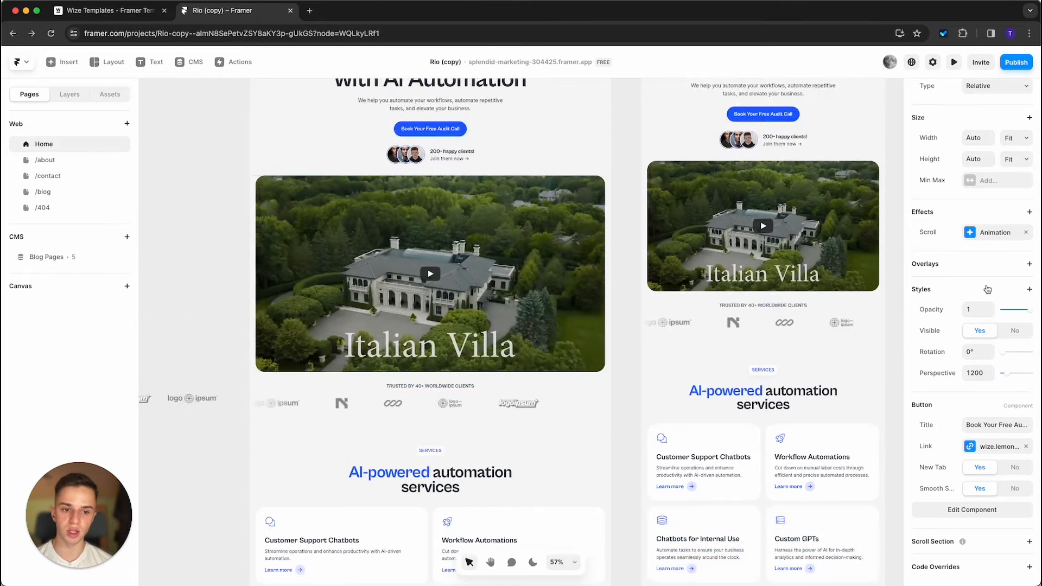
scroll(988, 290, "up", 2)
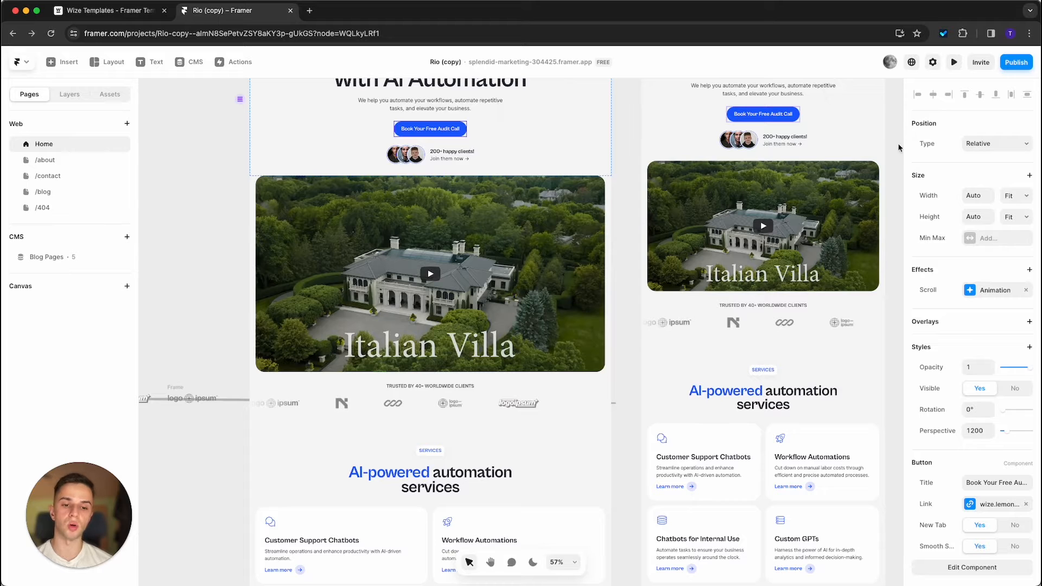
- Set the Desktop navigation bar's width to a fixed 600
scroll(712, 240, "up", 3)
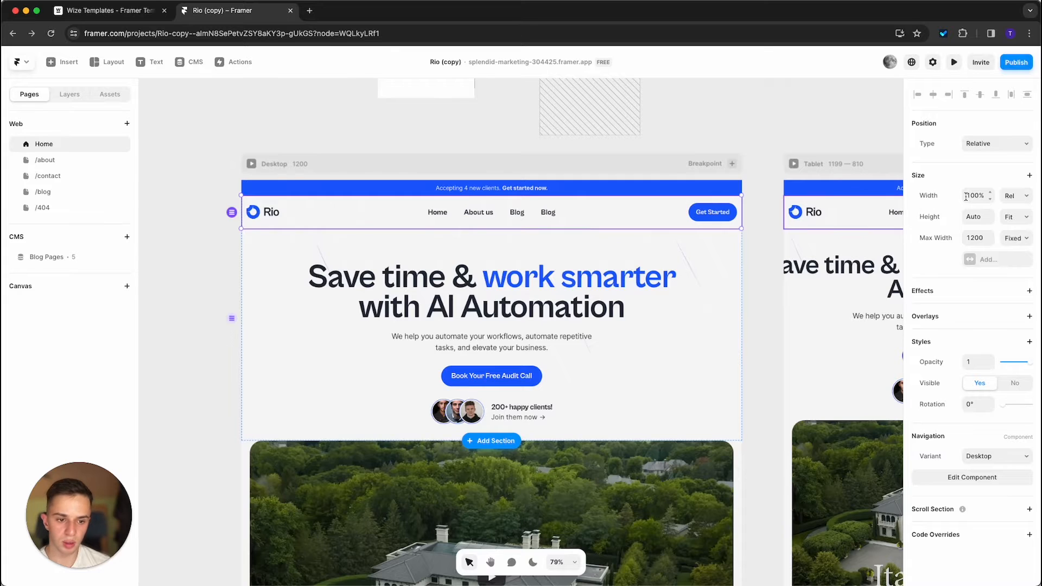
left_click(1005, 200)
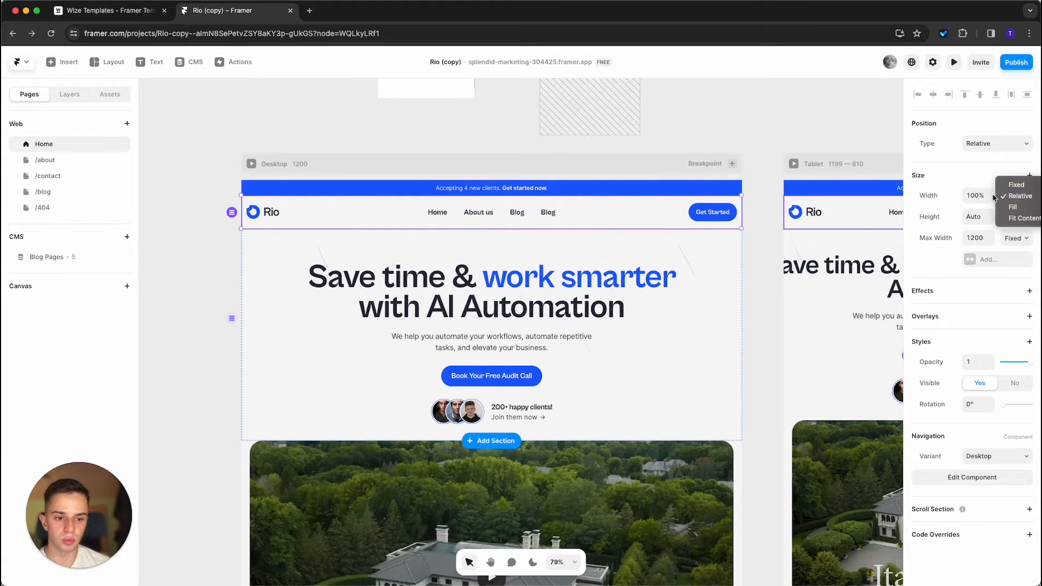
left_click(981, 188)
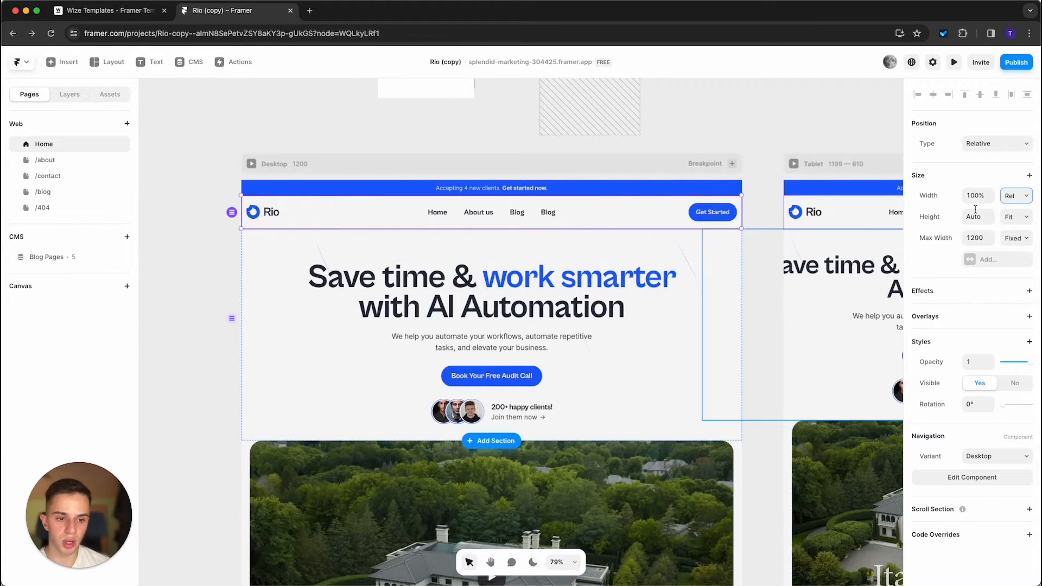
left_click(1017, 195)
left_click(1026, 186)
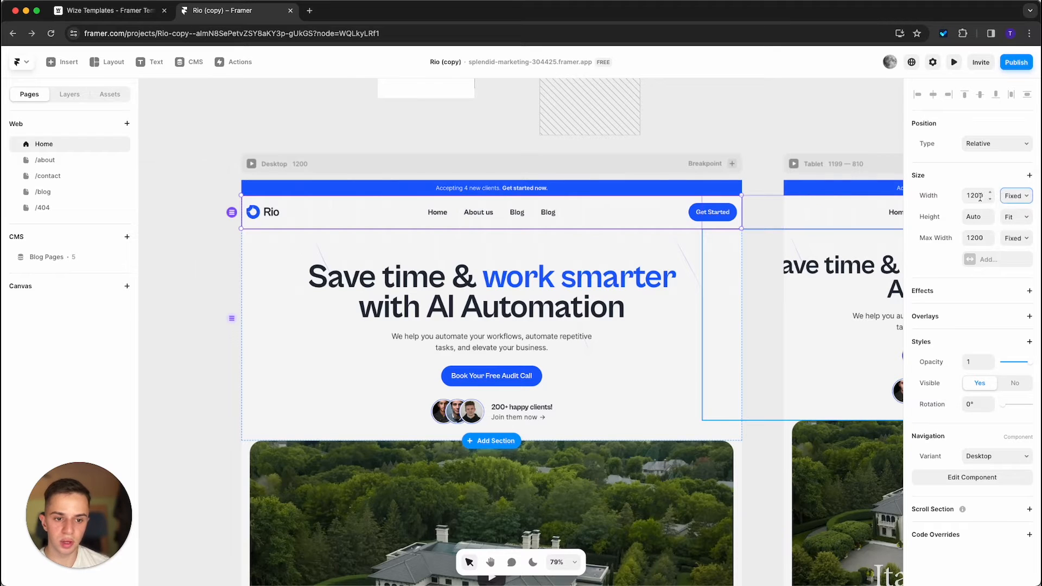
left_click(981, 197)
type("600")
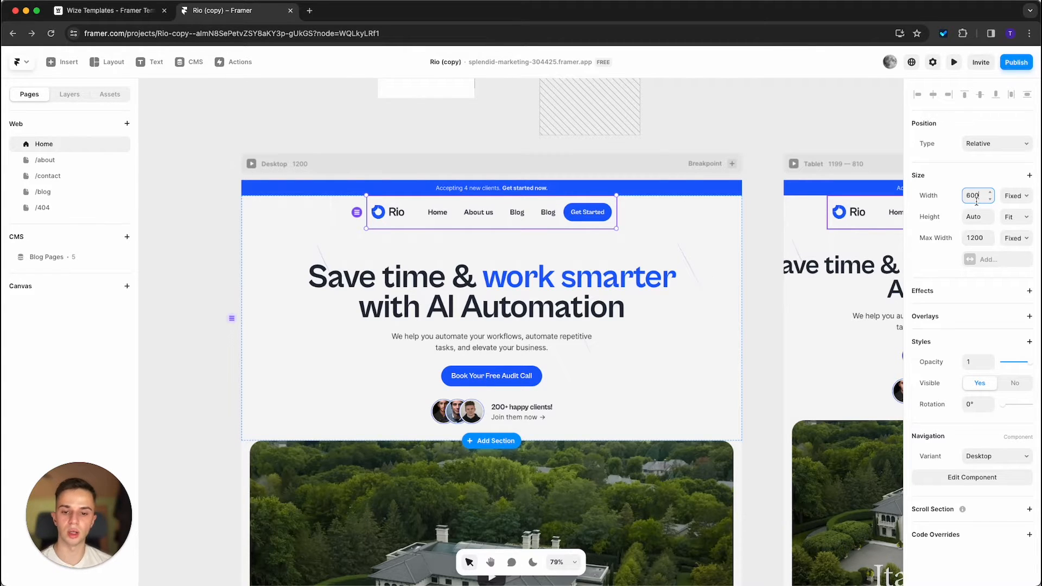
- Set the navigation bar's width to Fill and keep its height at Fit Content
left_click(1020, 201)
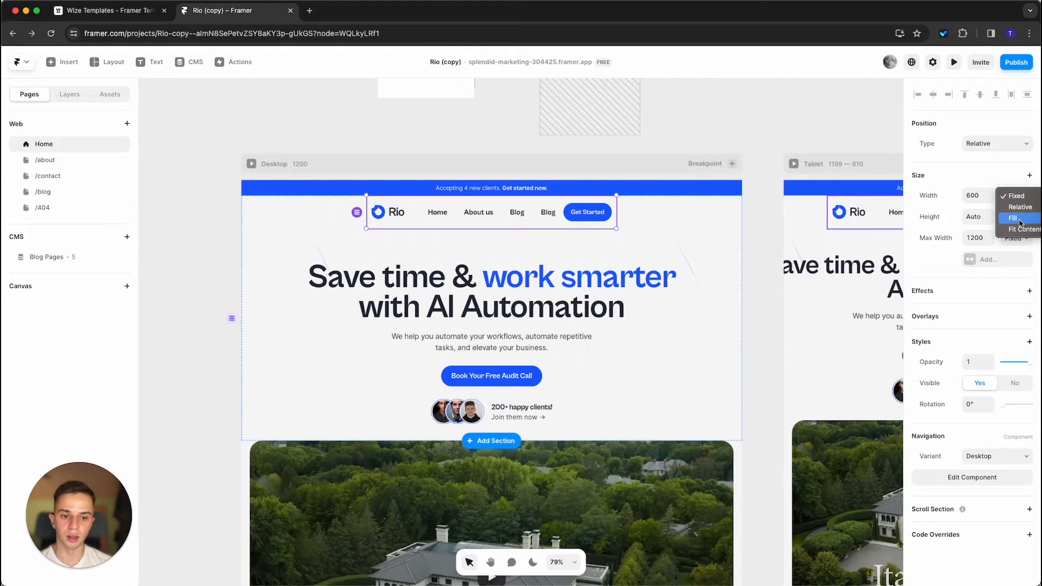
left_click(1021, 221)
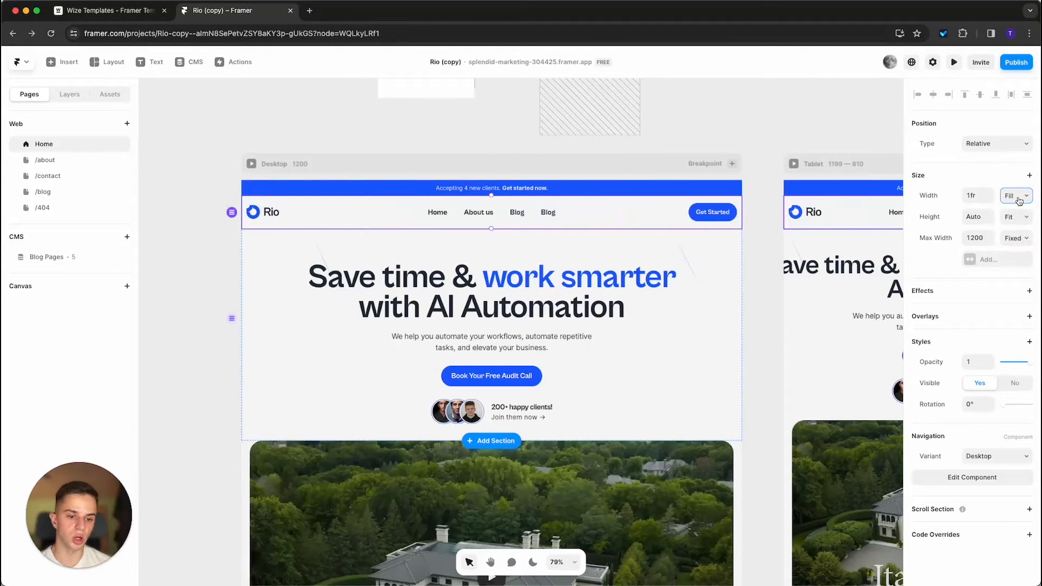
left_click(1011, 217)
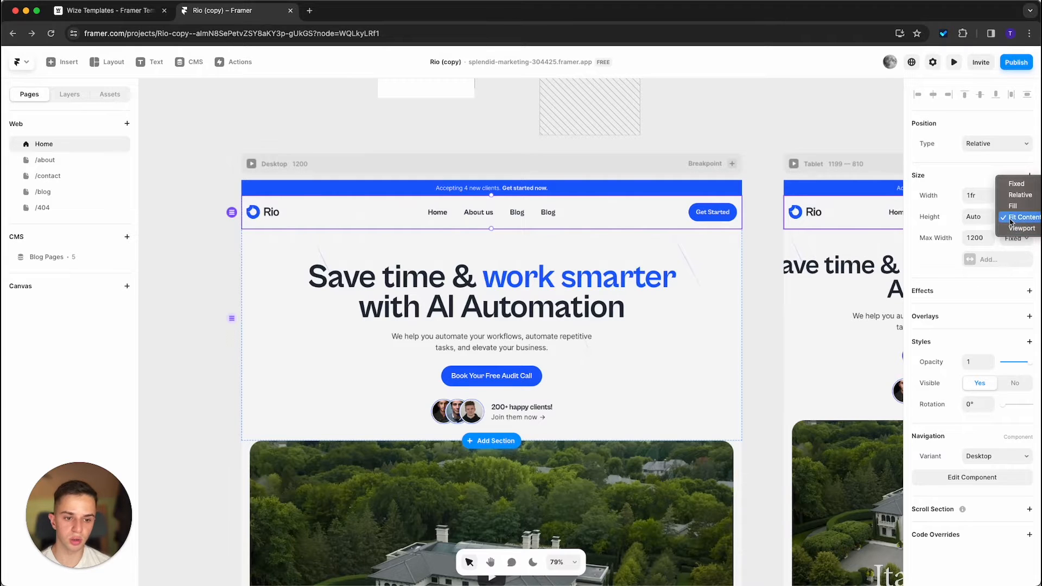
left_click(1010, 222)
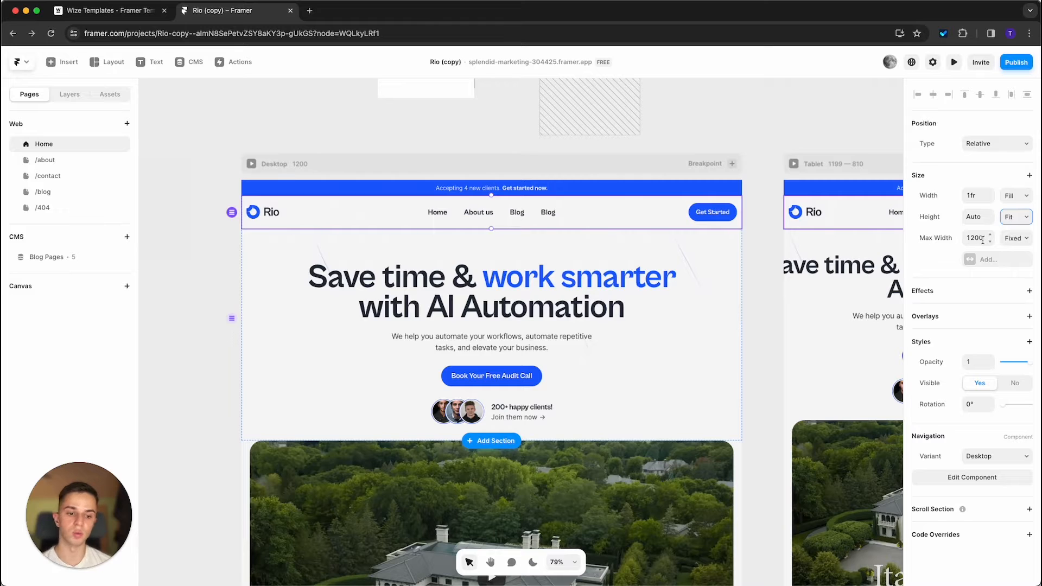
- Remove the navigation bar's maximum width, check it in a widened page preview and return to the editor
left_click(985, 239)
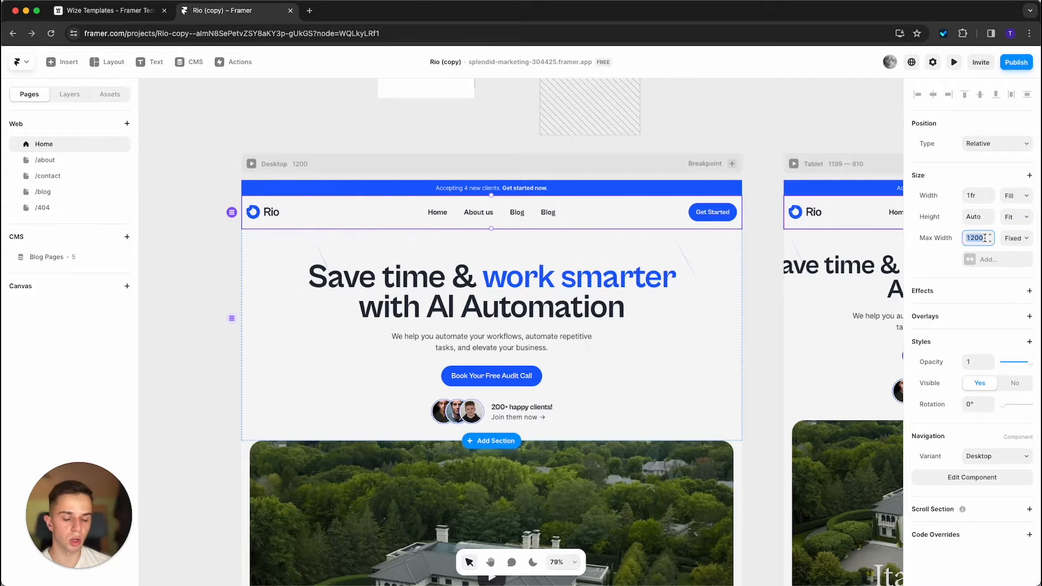
key("BackSpace")
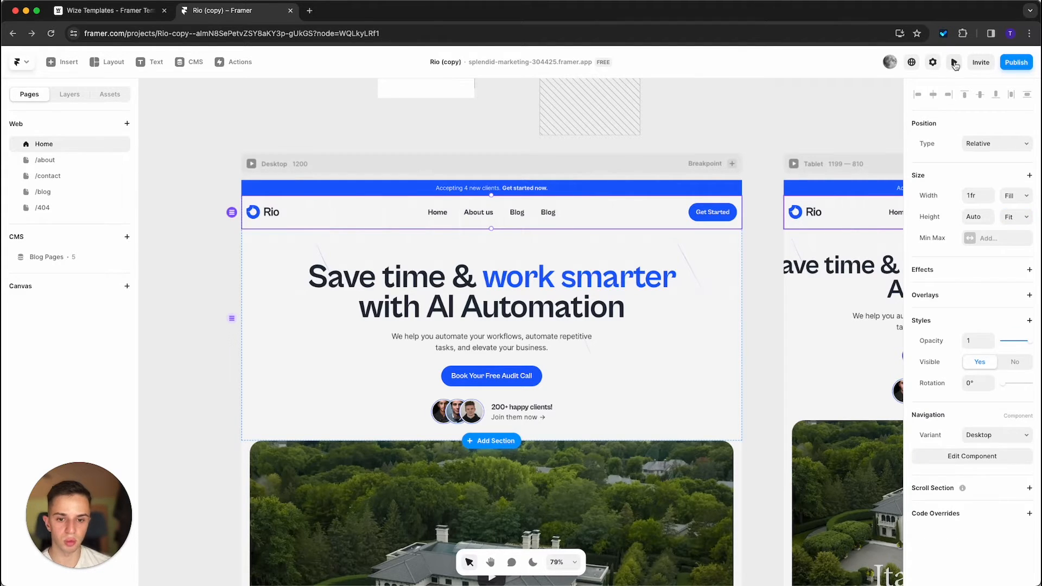
left_click(955, 63)
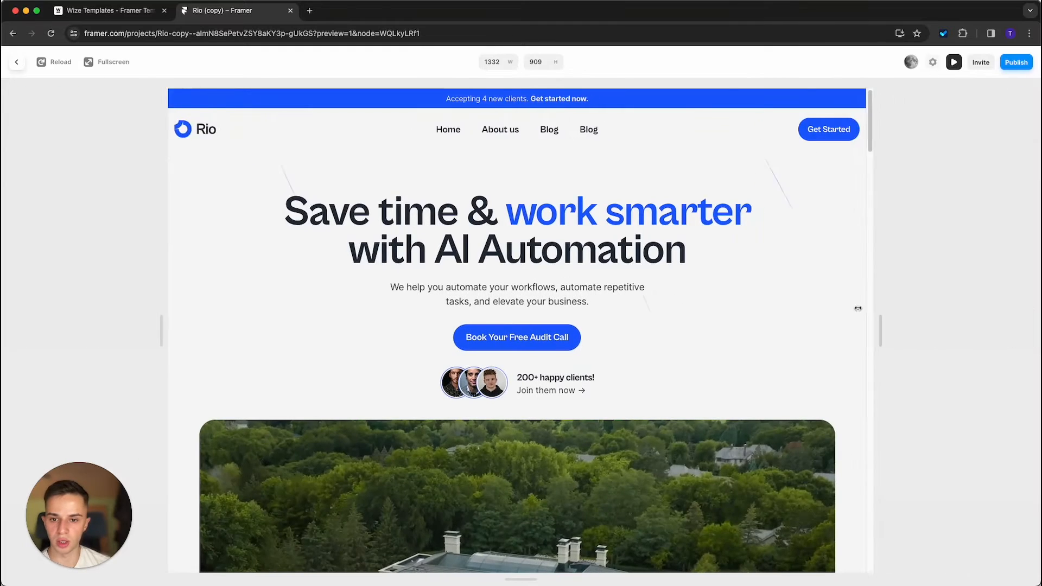
left_click_drag(859, 308, 921, 296)
left_click(18, 66)
- Add a maximum width to the navigation bar and make it a fixed 1200
left_click(977, 245)
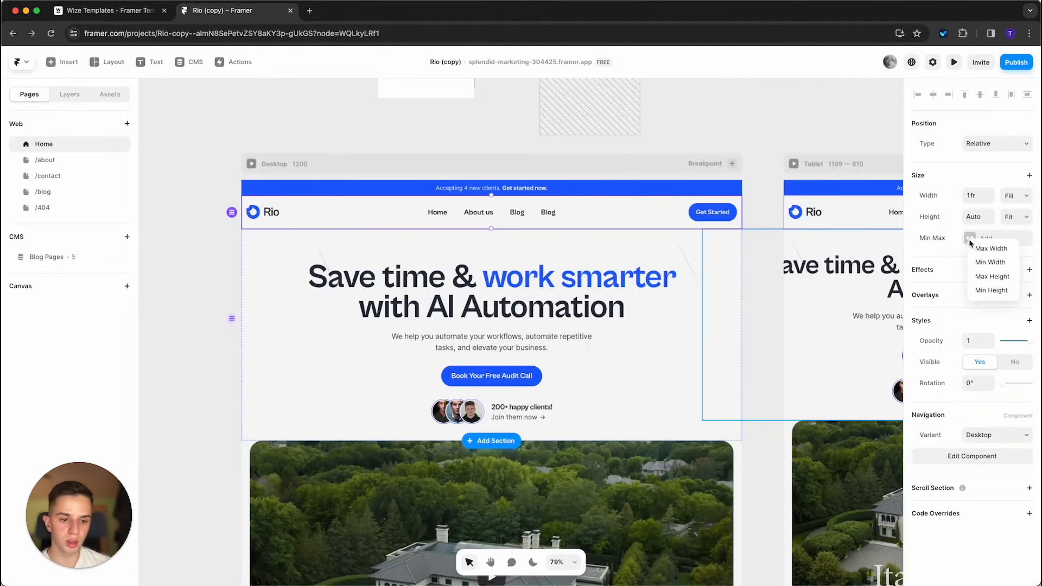
left_click(976, 250)
left_click(982, 240)
left_click(1012, 242)
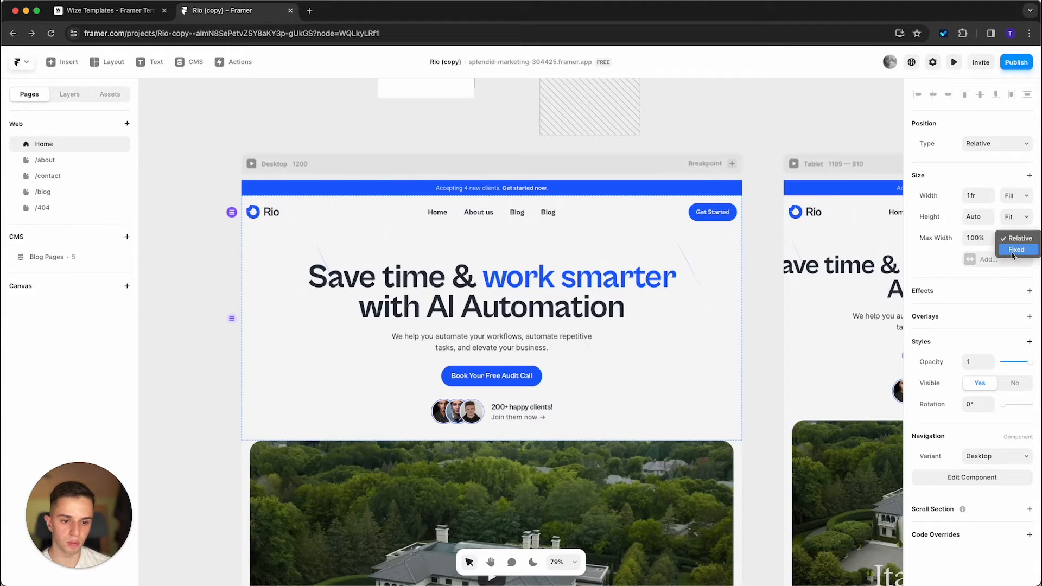
left_click(1017, 249)
- Preview the Home page widened to about 1532 to check the navigation bar's limit, and return to the editor
left_click(954, 64)
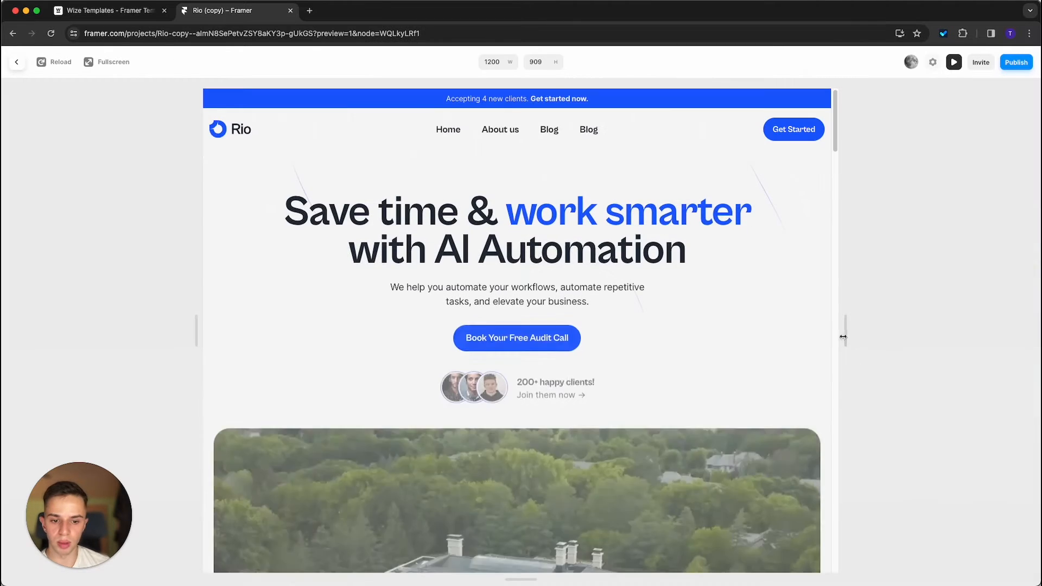
left_click_drag(842, 331, 933, 330)
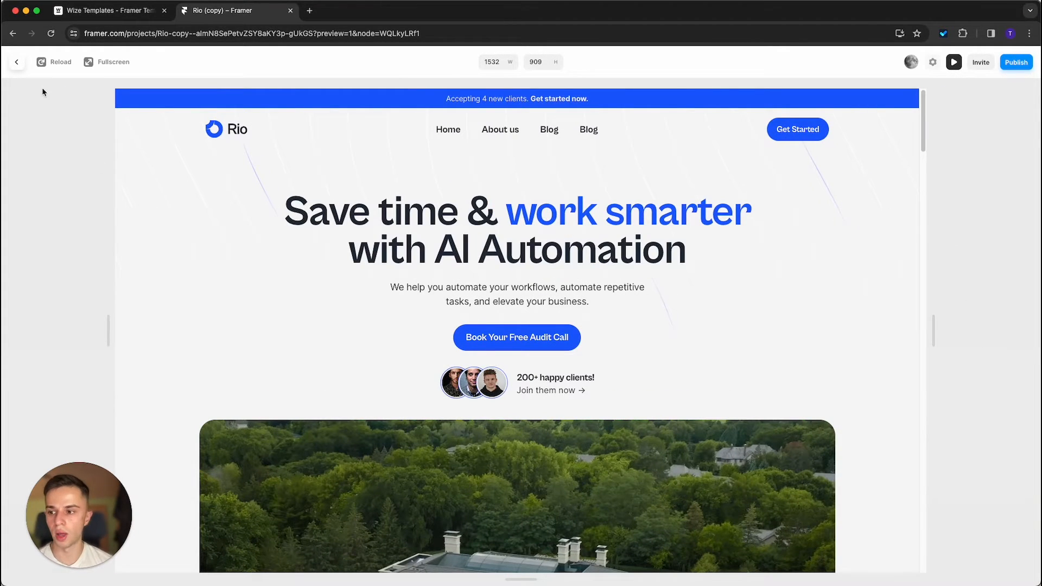
left_click(17, 64)
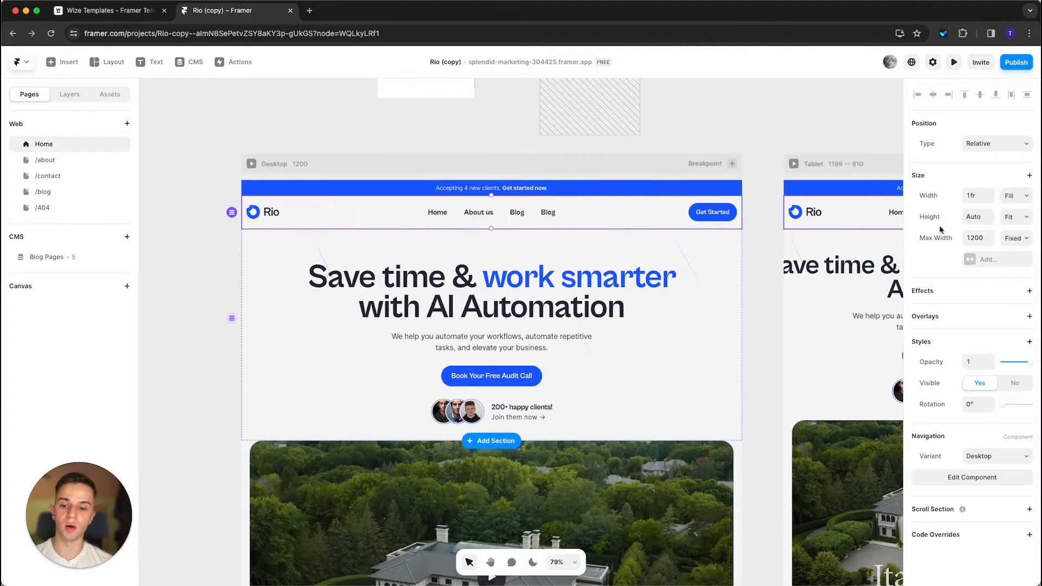
- Remove the maximum width of the paragraph below the Desktop hero heading and deselect it
left_click(563, 347)
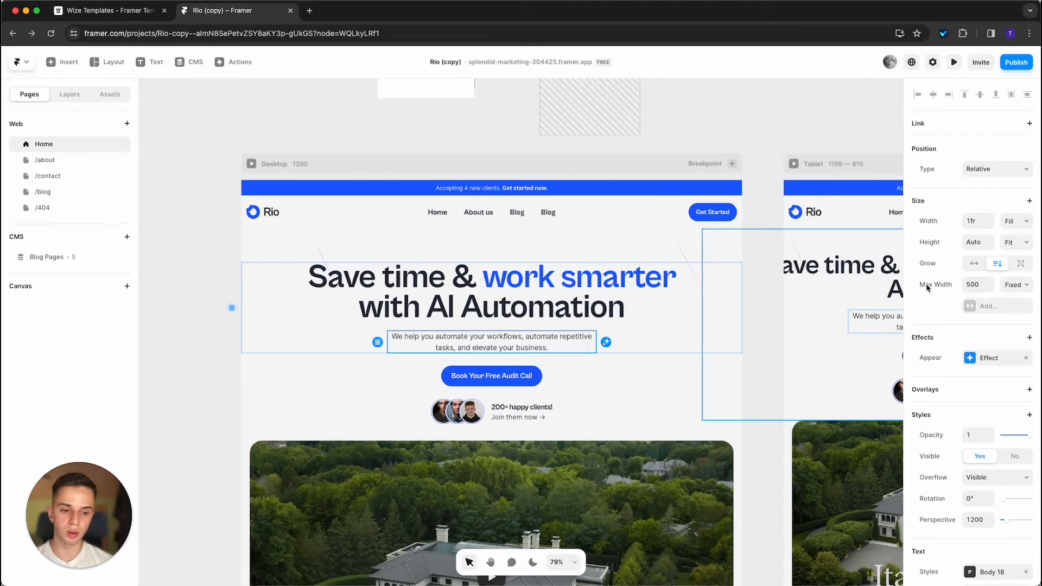
left_click(980, 283)
key("BackSpace")
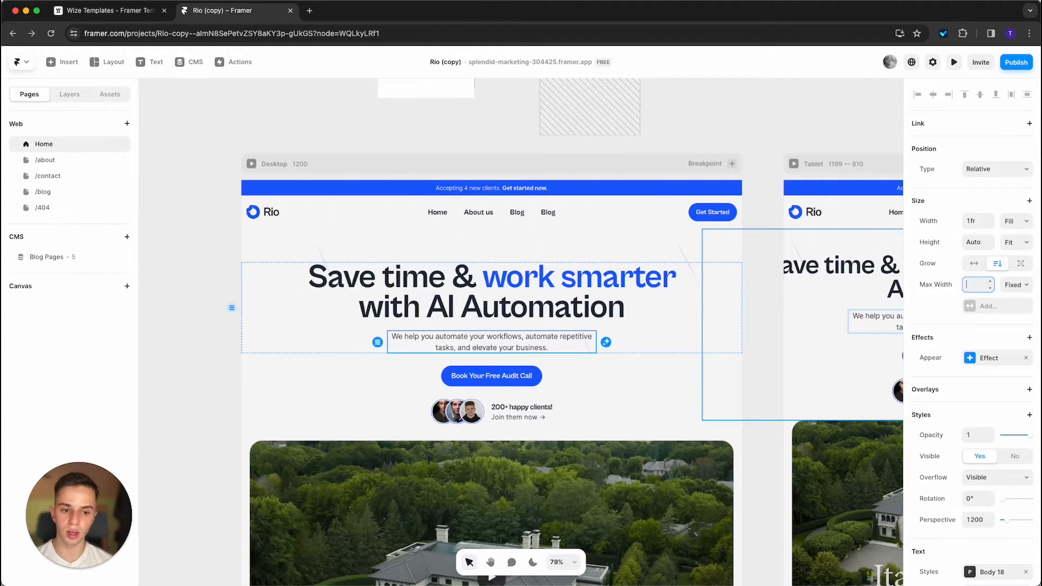
key("Return")
left_click(750, 428)
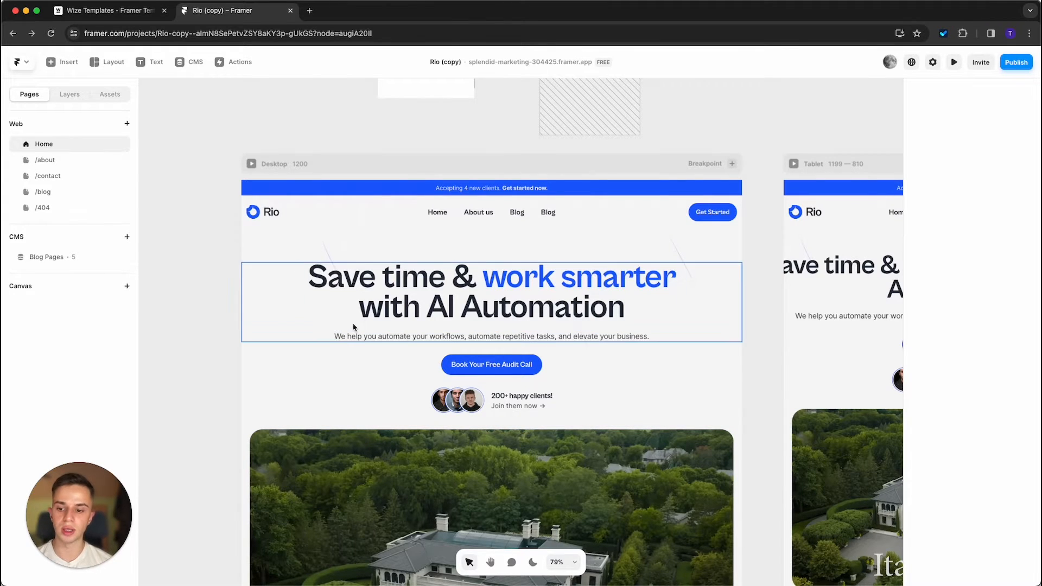
- Add a maximum width of 500 to the paragraph below the Desktop hero heading
left_click(356, 337)
left_click(1021, 287)
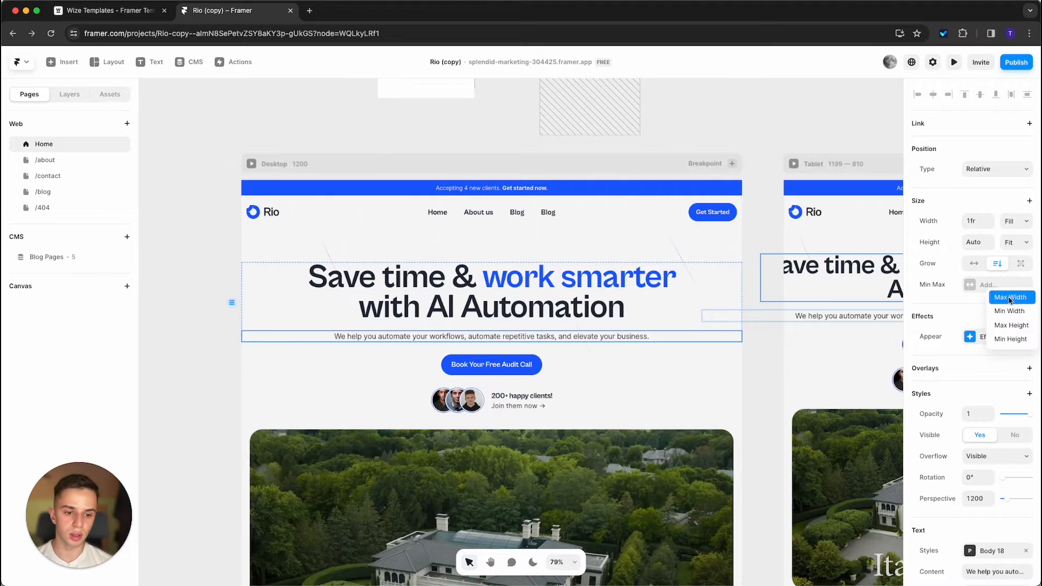
left_click(1010, 297)
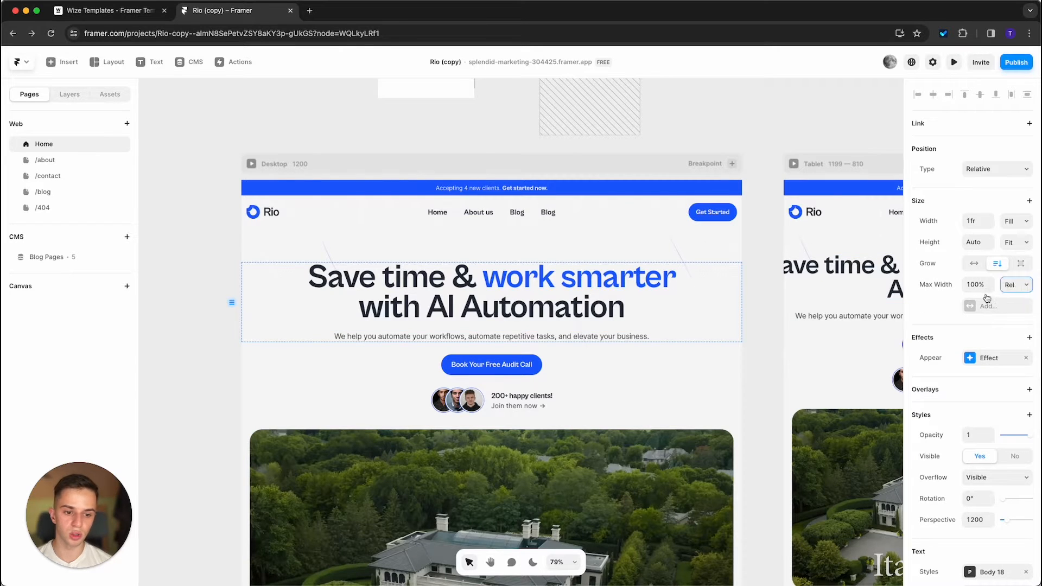
left_click(977, 285)
type("500")
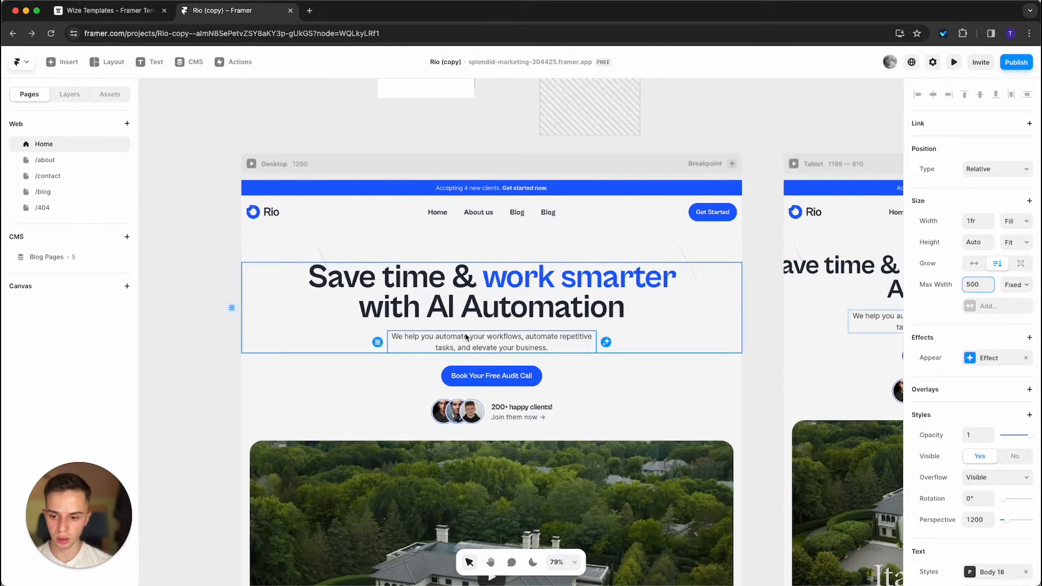
- Try a grid layout with two columns and two rows on the Desktop hero section, and return it to a stack
left_click(225, 361)
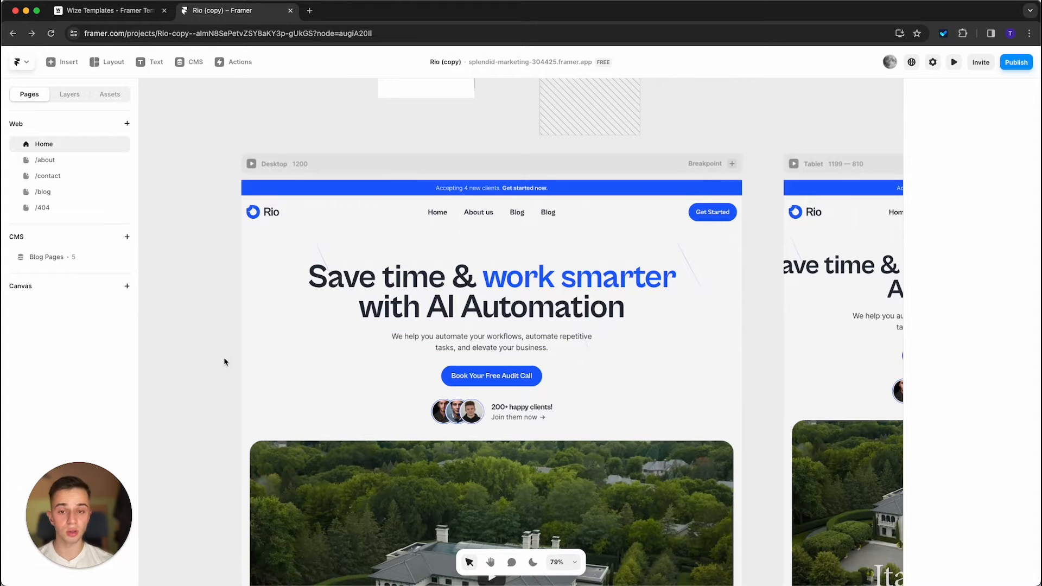
left_click(326, 356)
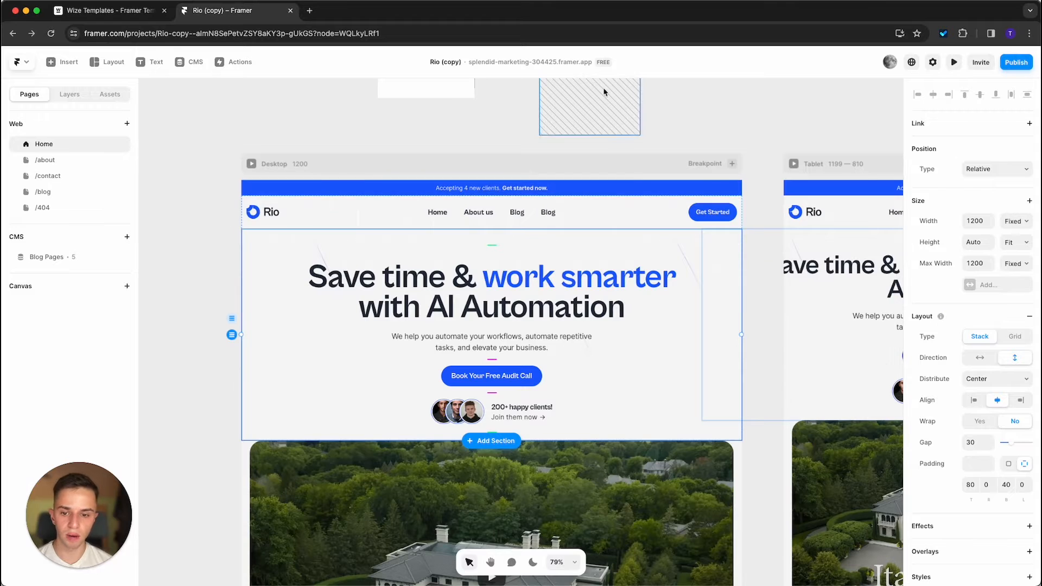
left_click(674, 145)
left_click(631, 249)
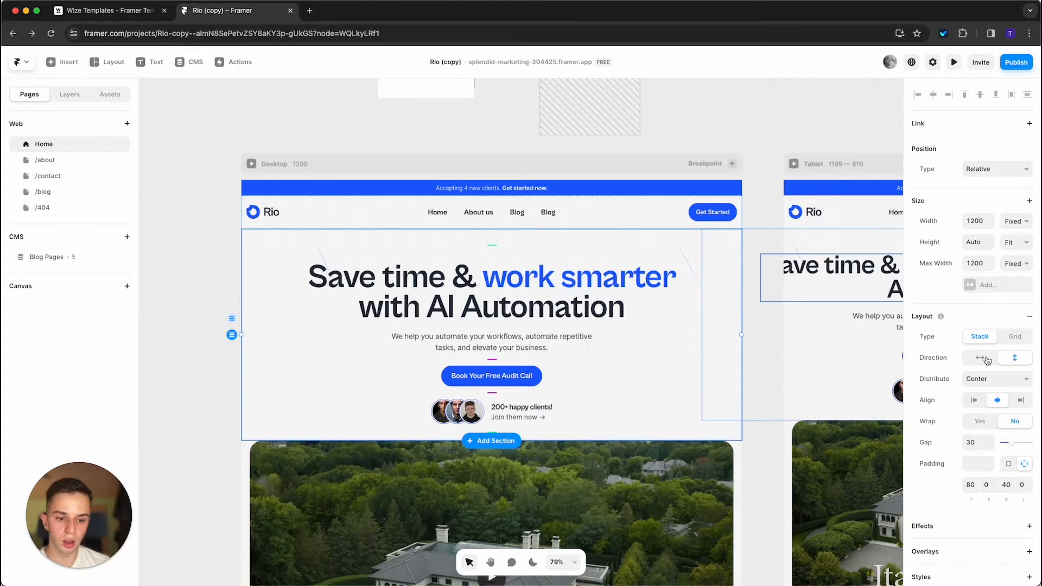
left_click(1003, 342)
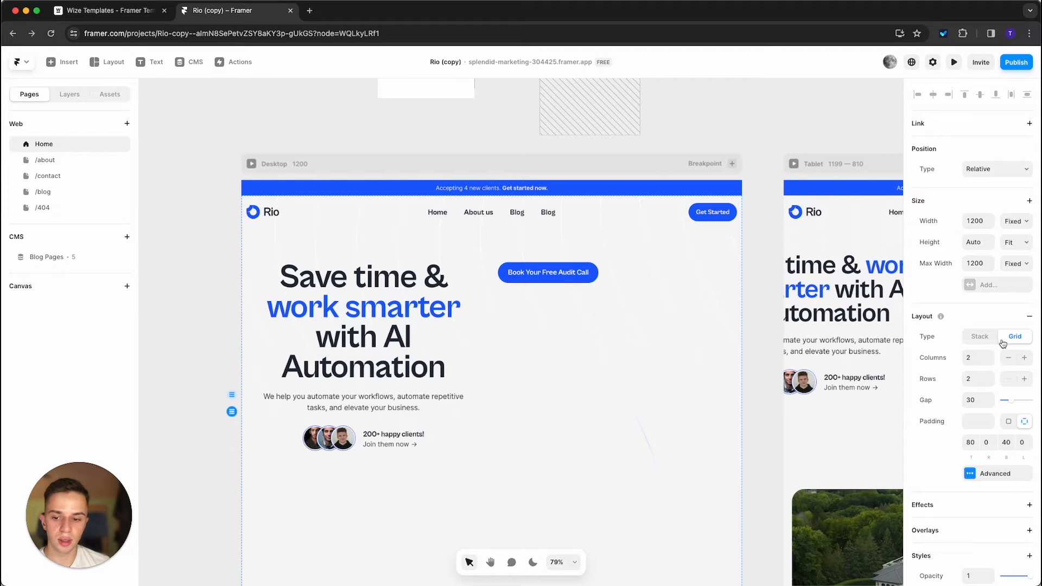
left_click(1008, 362)
left_click(1024, 359)
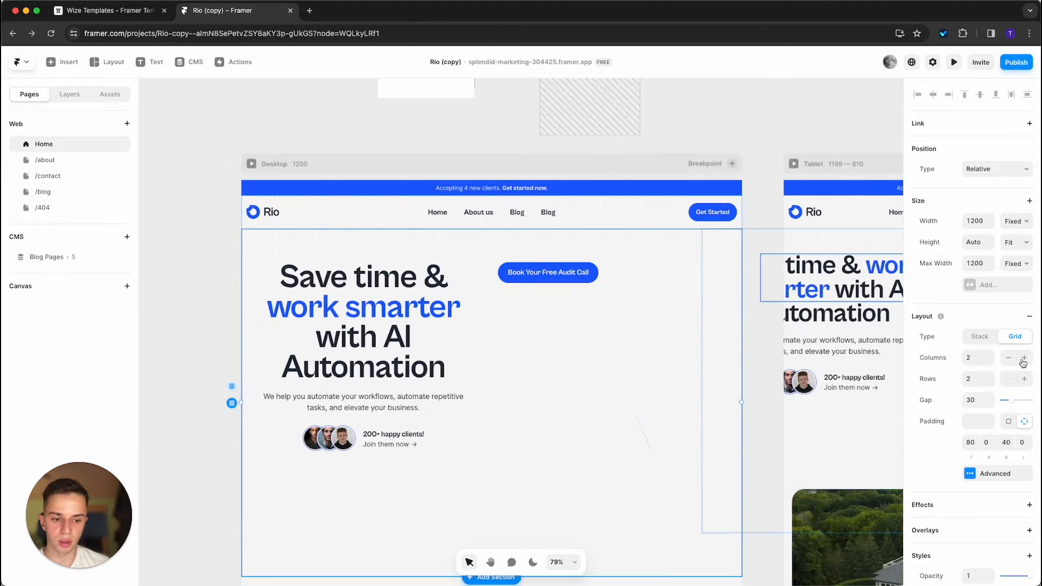
left_click(1025, 380)
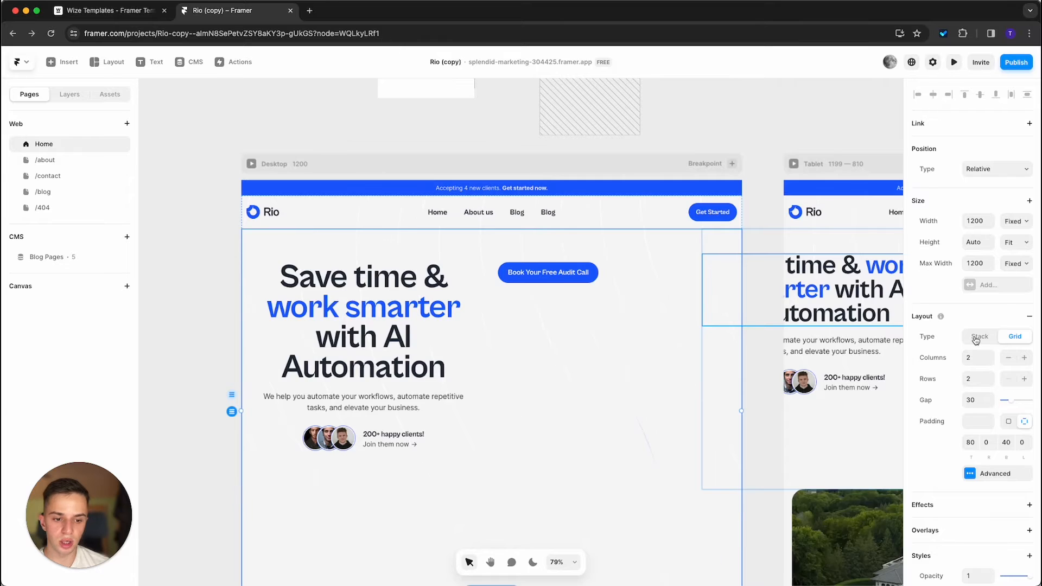
left_click(980, 337)
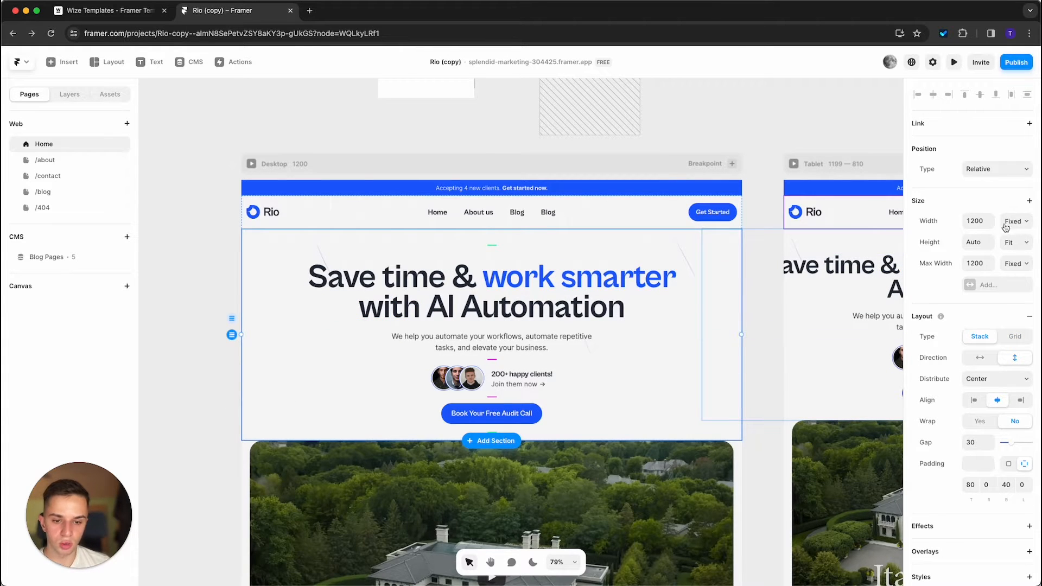
- Set the Desktop hero section's width to Fill
left_click(1015, 221)
left_click(1011, 247)
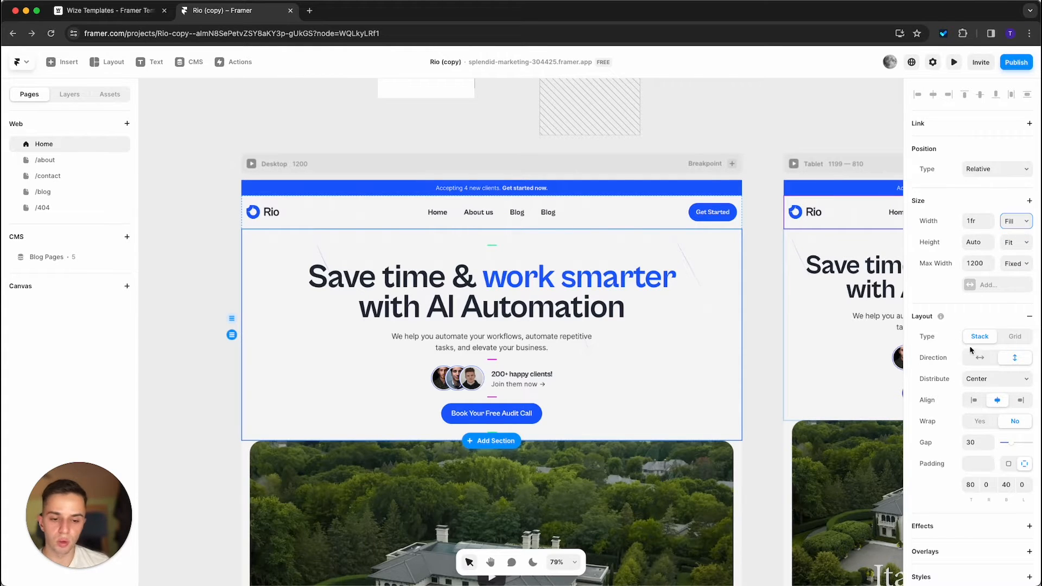
- Show the page's layers, try a horizontal stack direction on the Hero Section, and return it to vertical
left_click(76, 96)
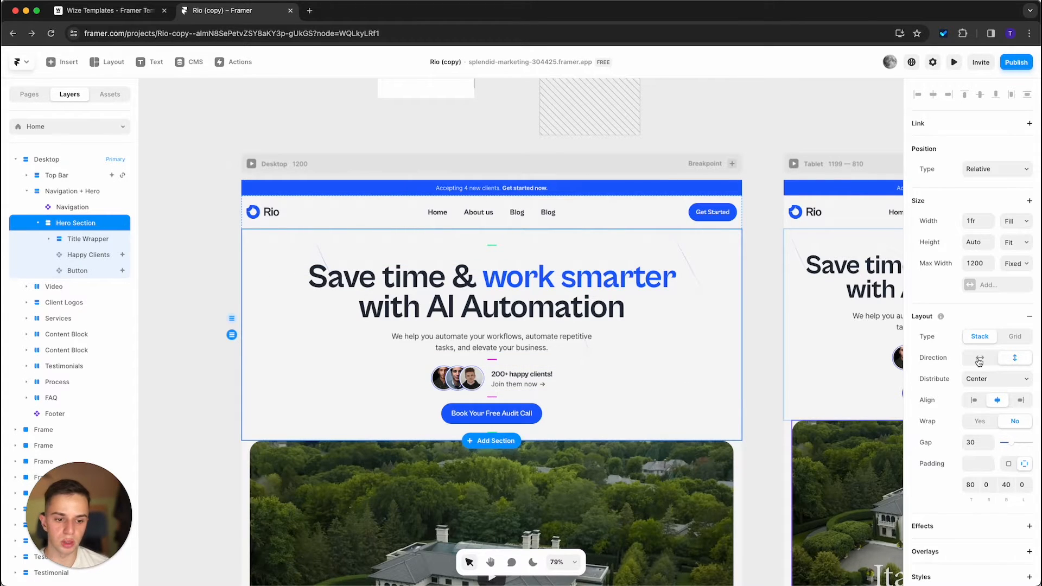
left_click(980, 359)
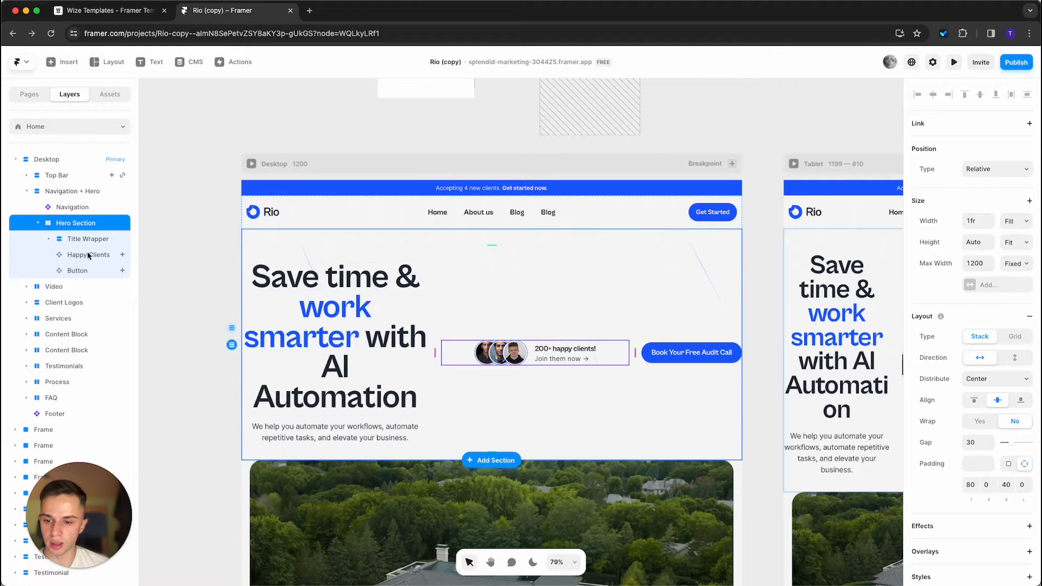
left_click(1015, 359)
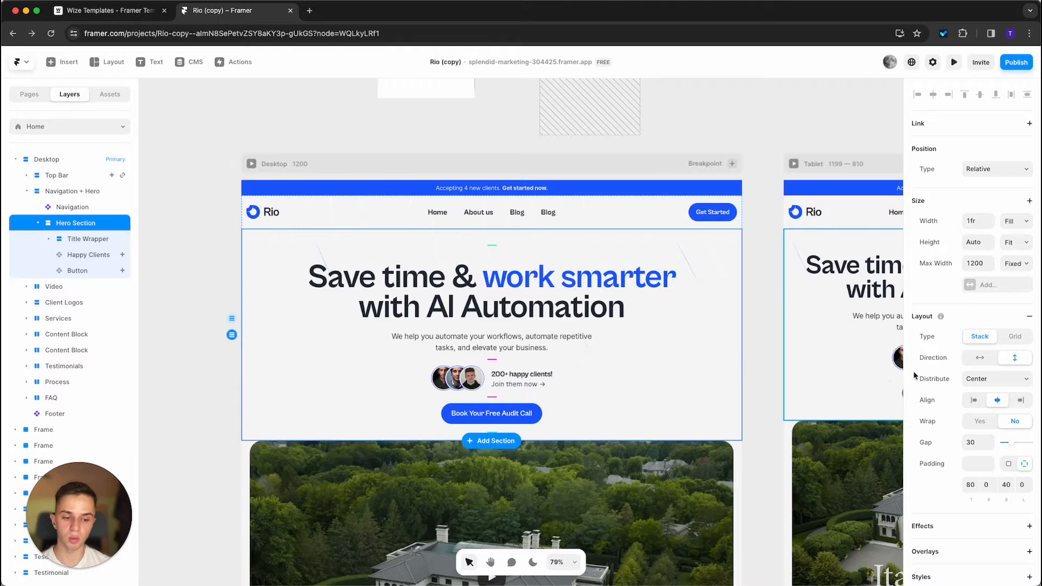
- Try a stack layout on the Services Wrapper in the Desktop services section, and return it to a grid
scroll(852, 379, "down", 15)
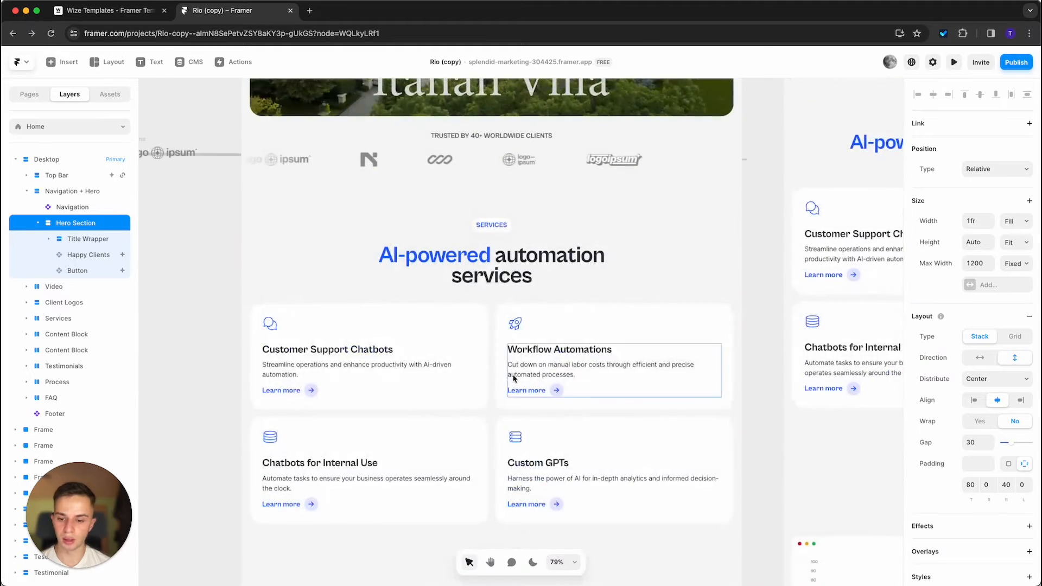
left_click(493, 414)
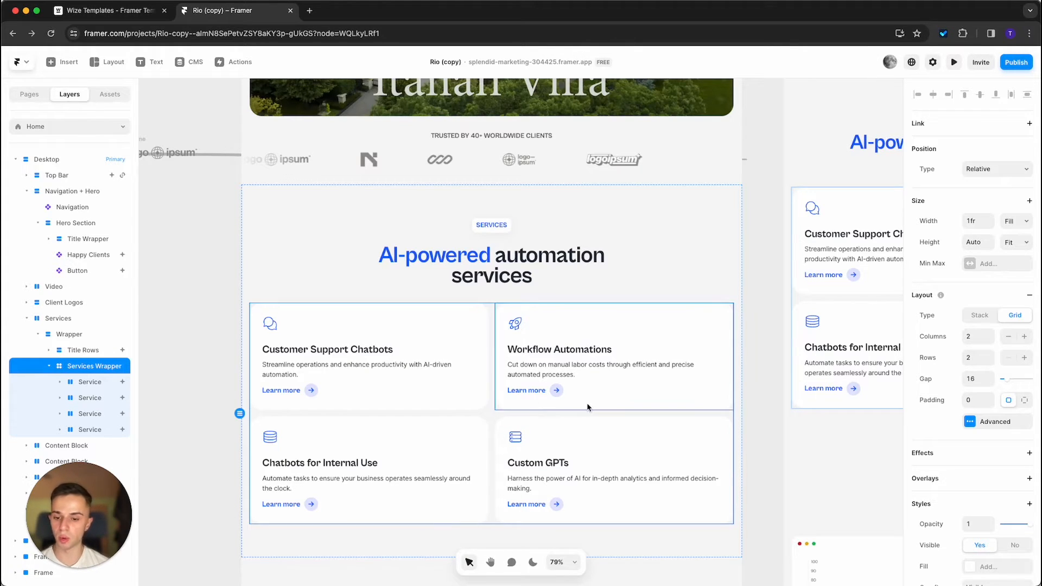
left_click(984, 315)
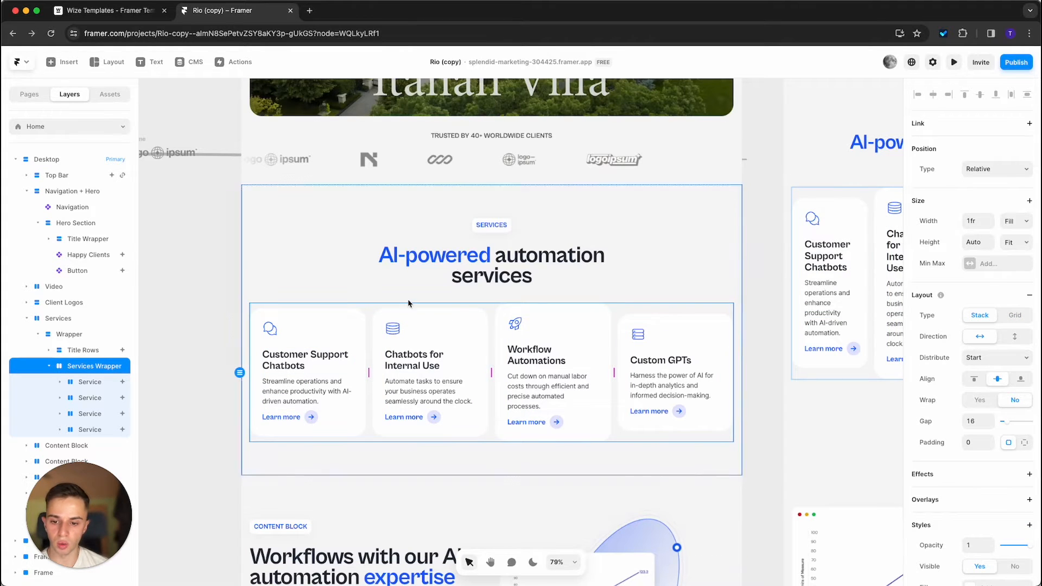
left_click(1028, 321)
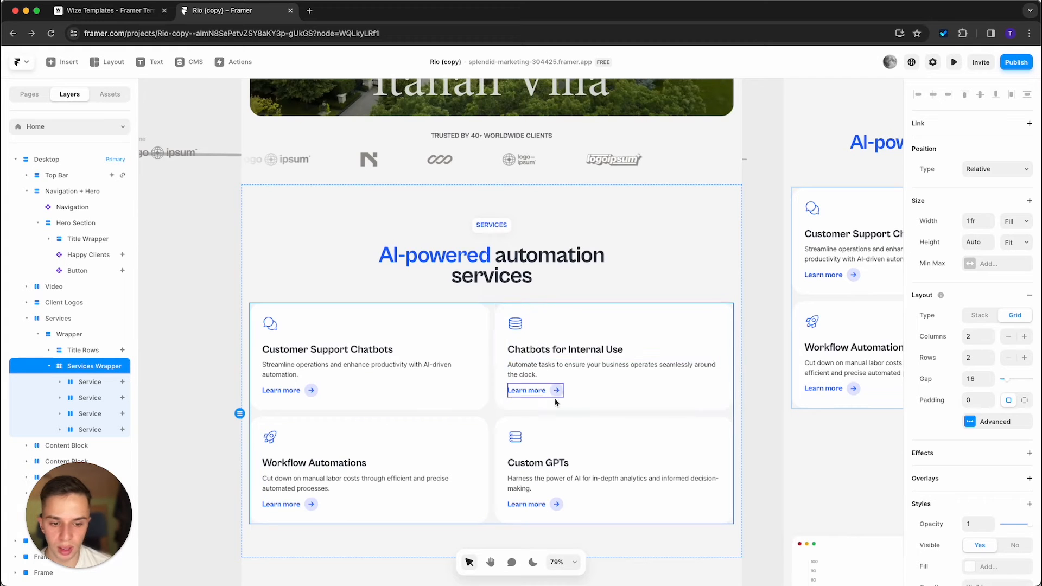
- Examine the effect types that can be added to the Desktop Hero Section, and close the list without choosing one
scroll(624, 365, "up", 10)
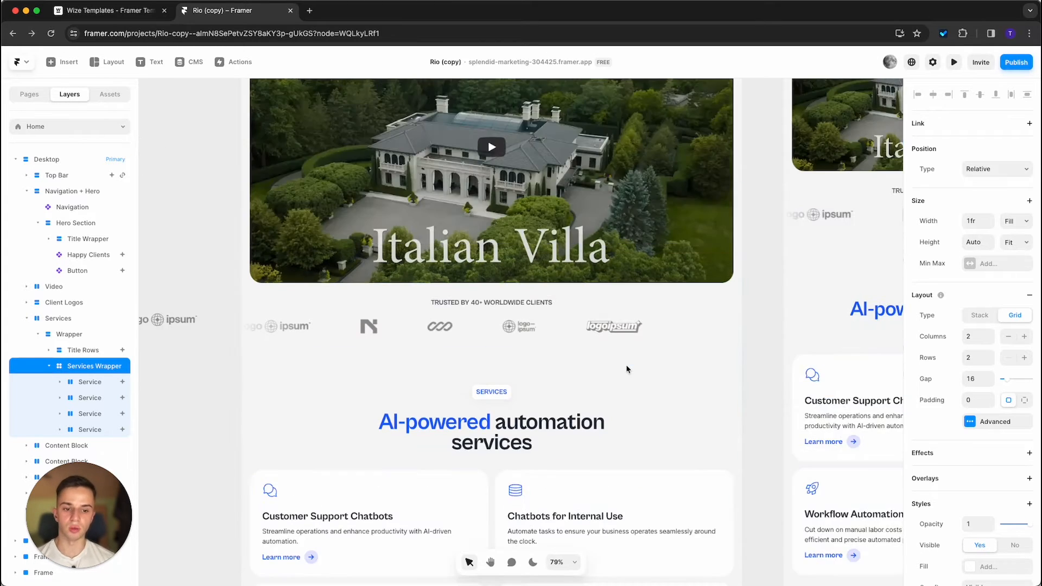
left_click(612, 249)
scroll(612, 253, "up", 3)
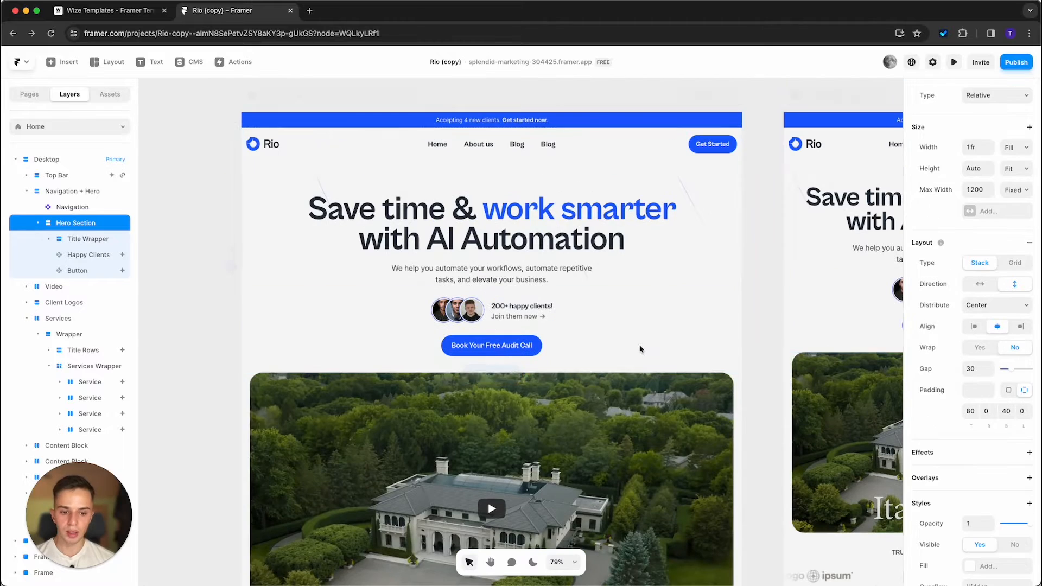
scroll(946, 400, "down", 5)
left_click(947, 400)
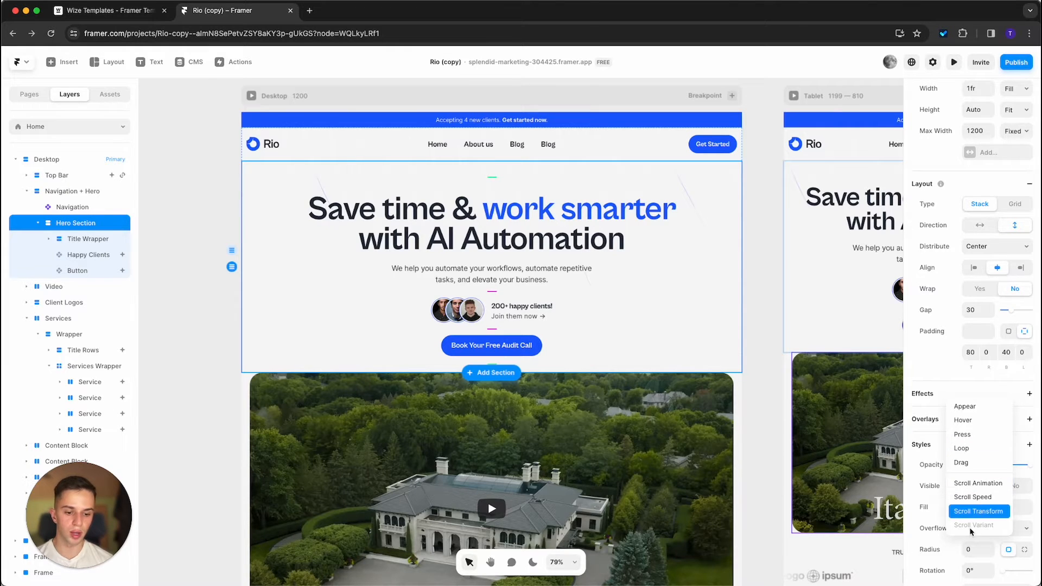
left_click(951, 62)
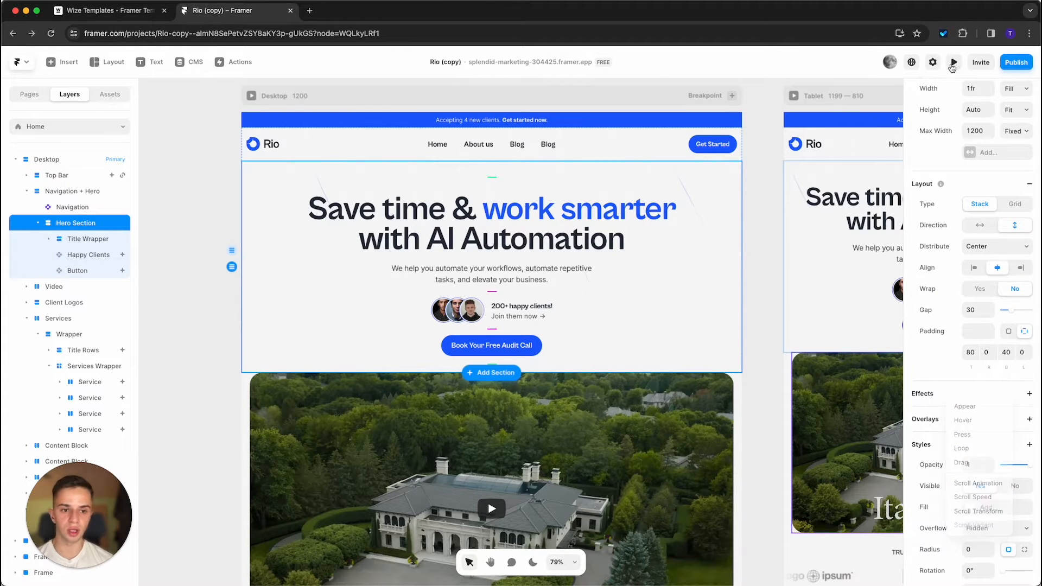
- Preview the Home page, replay its entrance effects by reloading twice, and return to the editor
left_click(953, 62)
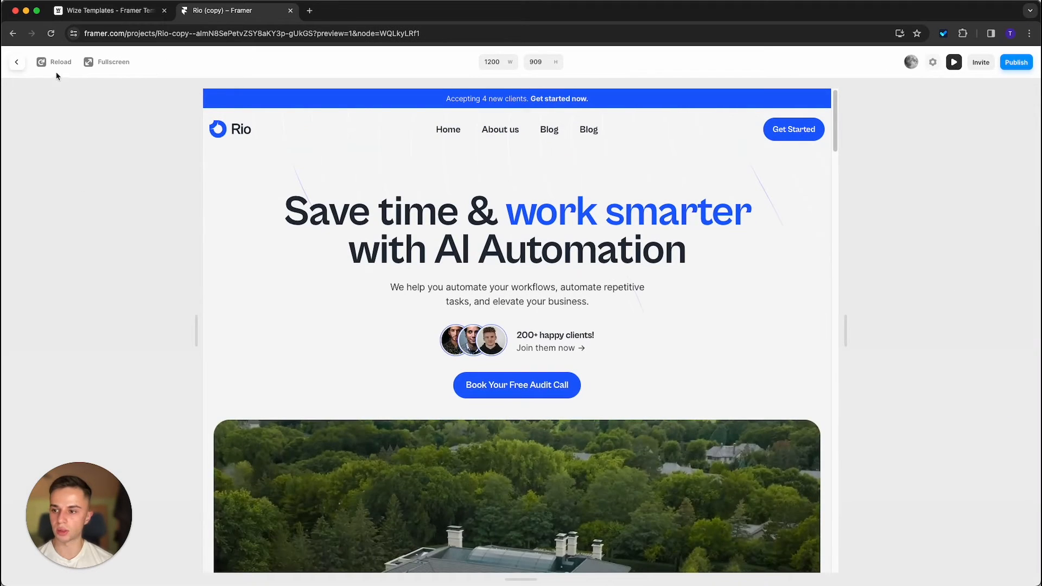
left_click(56, 63)
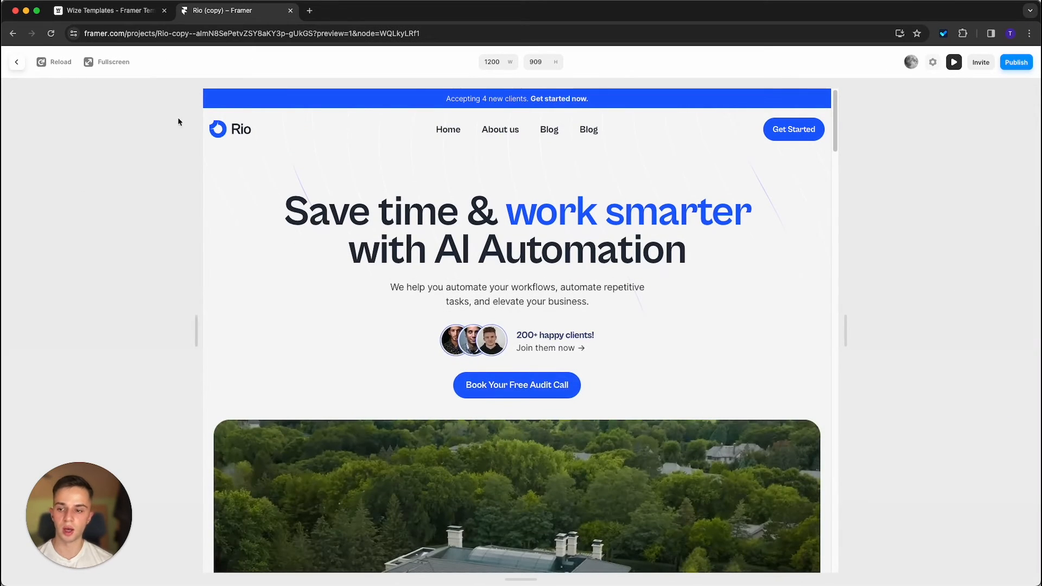
left_click(54, 62)
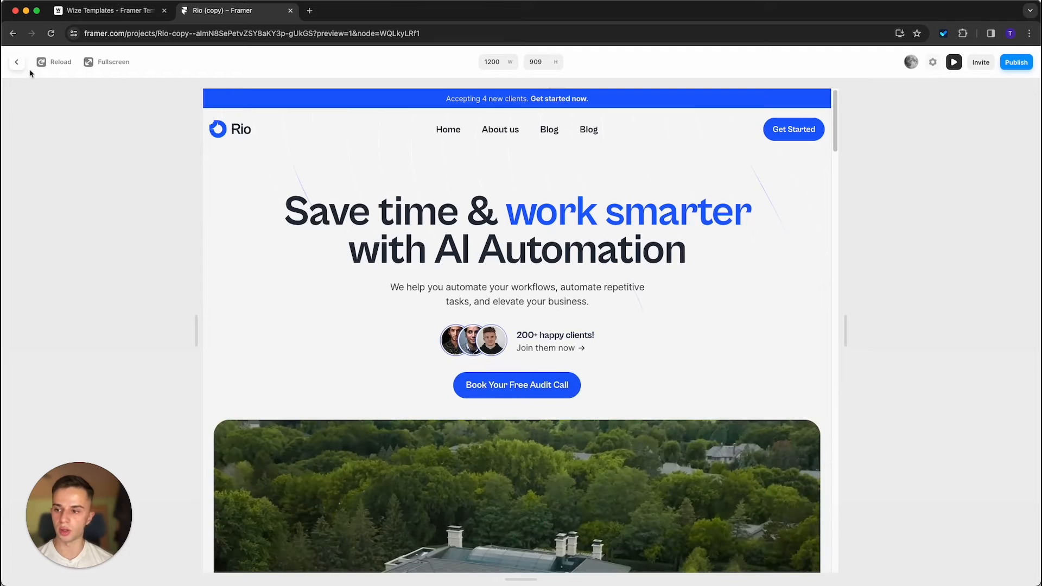
left_click(16, 62)
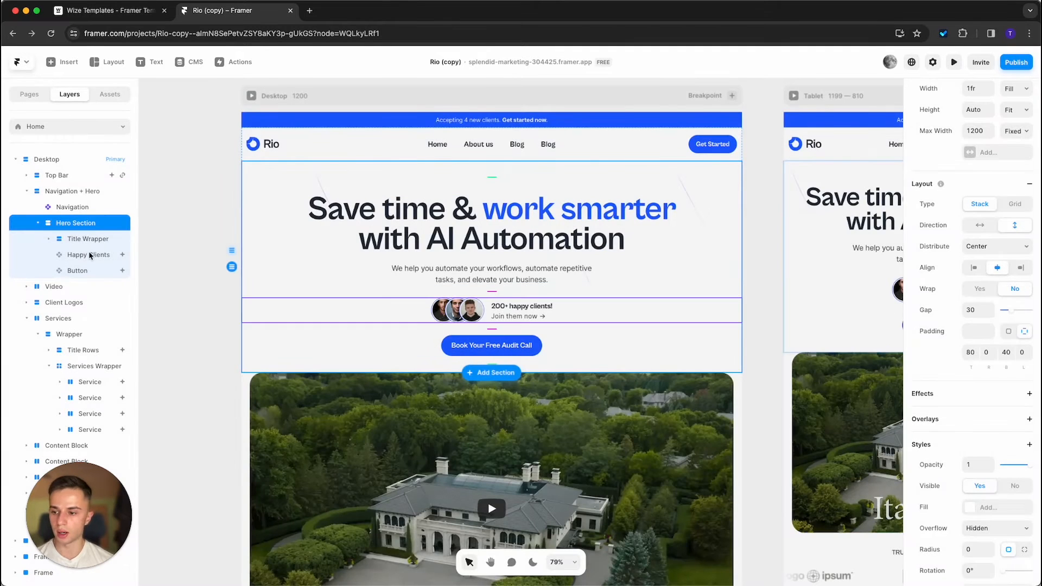
- Widen the layers list and examine the scroll animation settings of the hero's Happy Clients component, then deselect it
left_click_drag(139, 256, 155, 255)
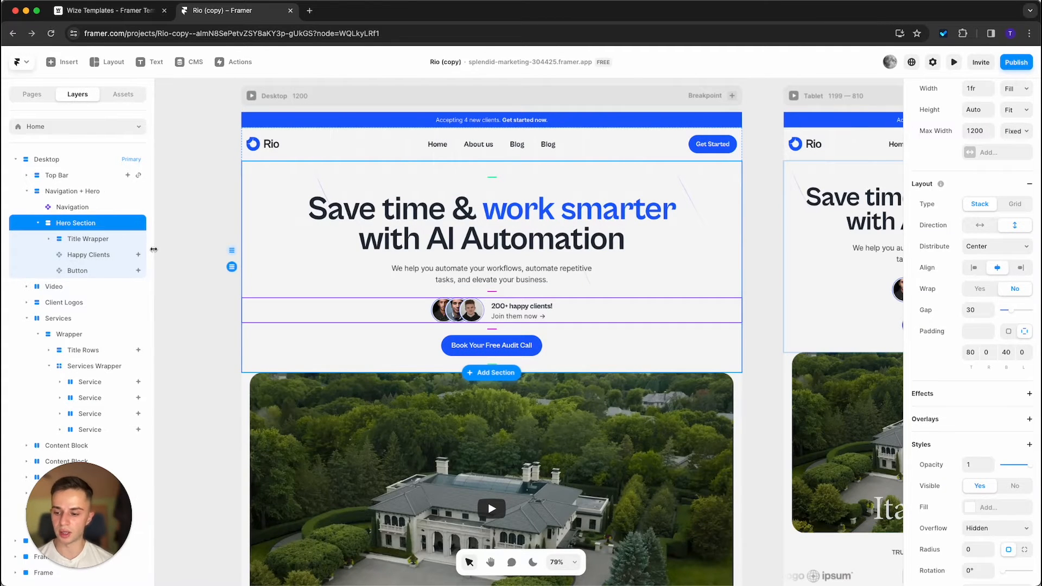
left_click(124, 256)
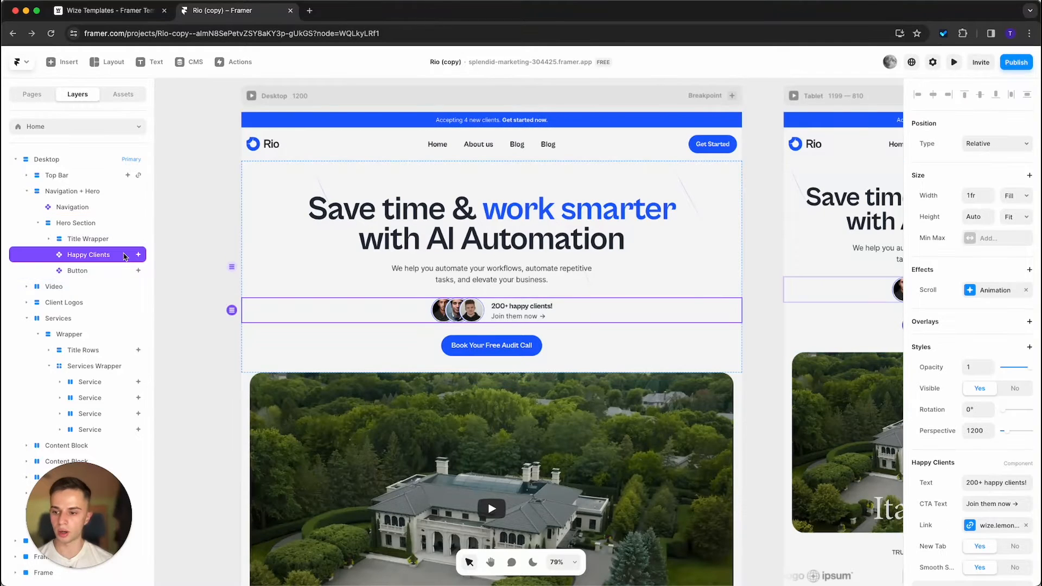
left_click(979, 291)
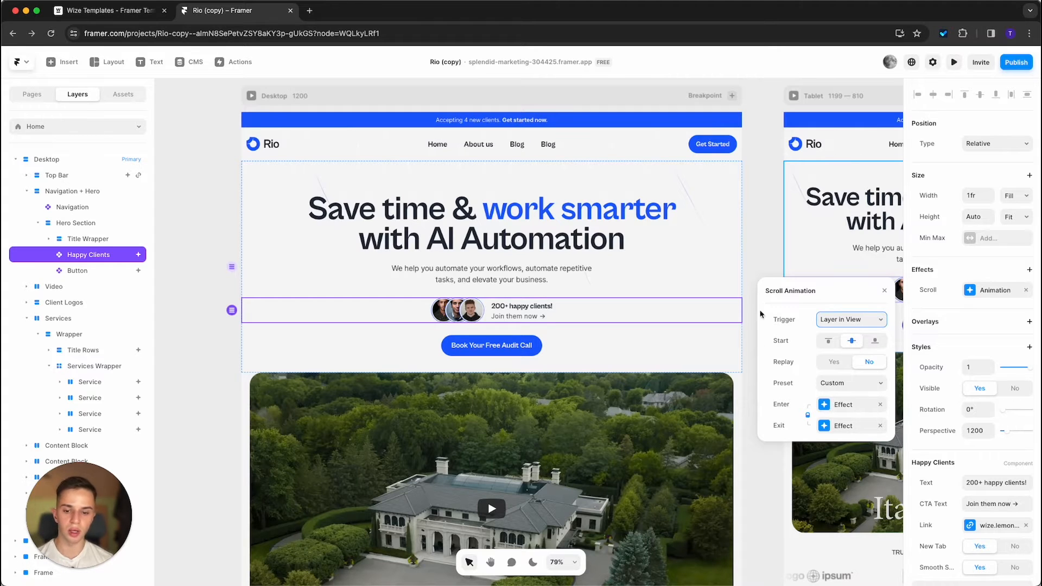
left_click(755, 271)
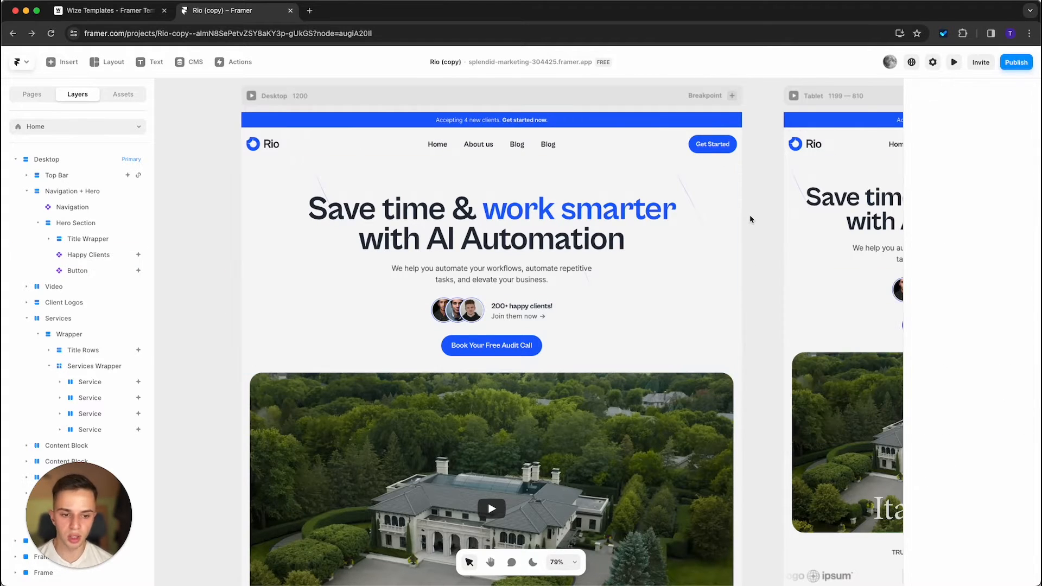
- Try an opacity of 0.5 and hidden visibility on the Desktop Hero Section, restoring opacity 1 and visibility
left_click(547, 270)
scroll(940, 375, "down", 3)
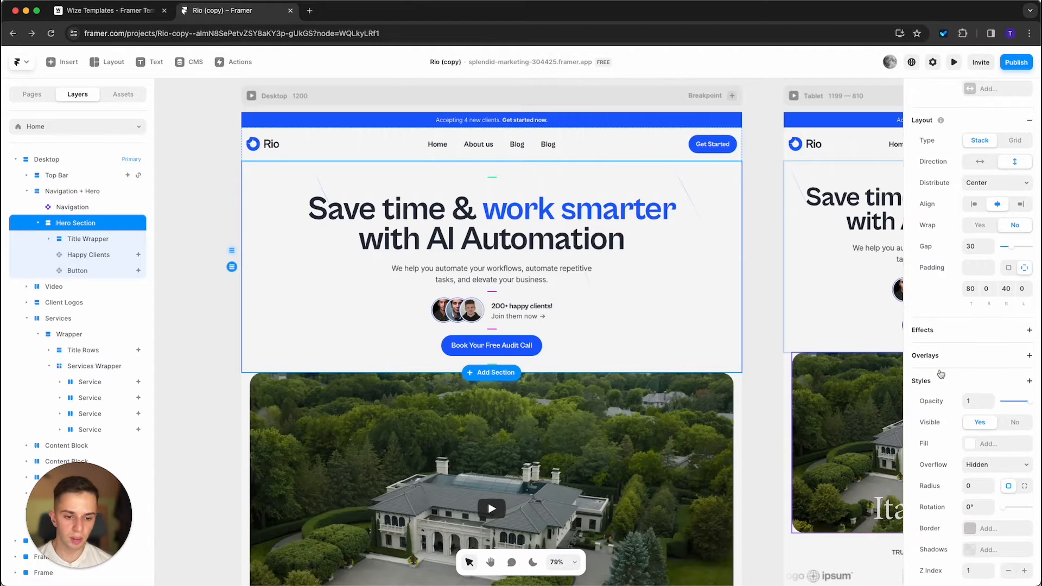
scroll(984, 359, "down", 2)
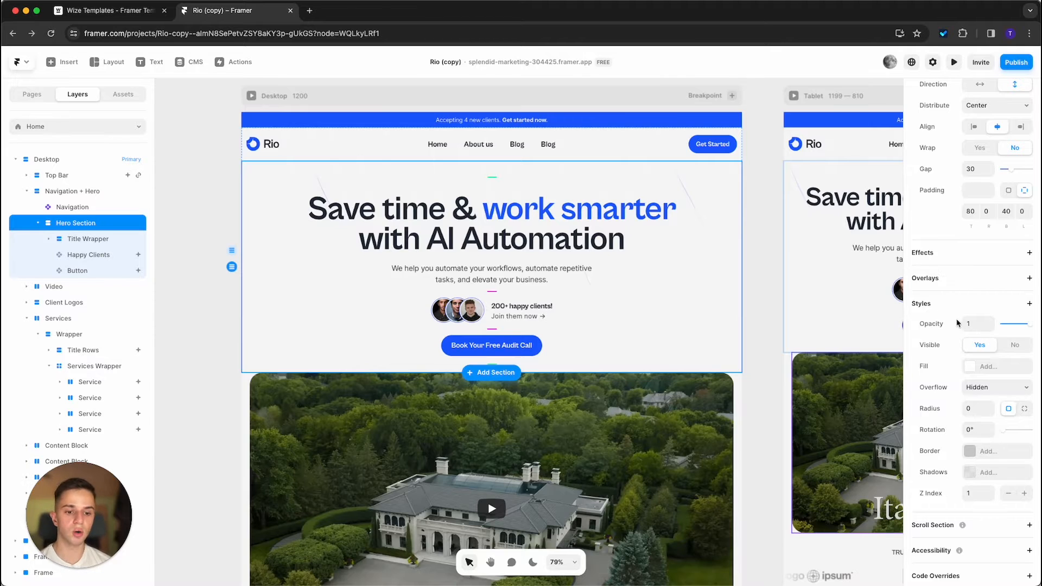
left_click_drag(989, 331, 988, 332)
left_click(975, 324)
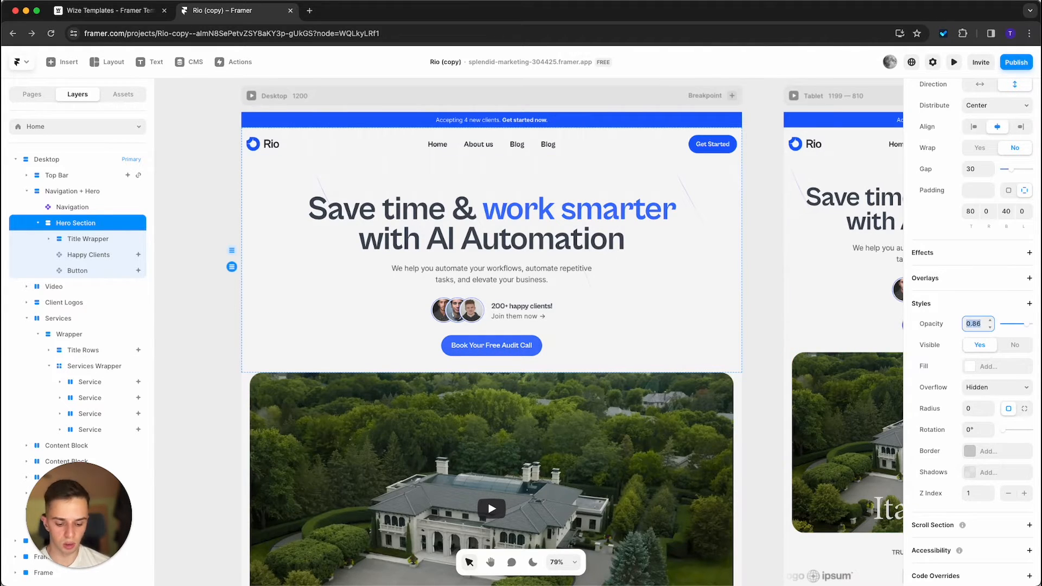
type("1")
type("0.")
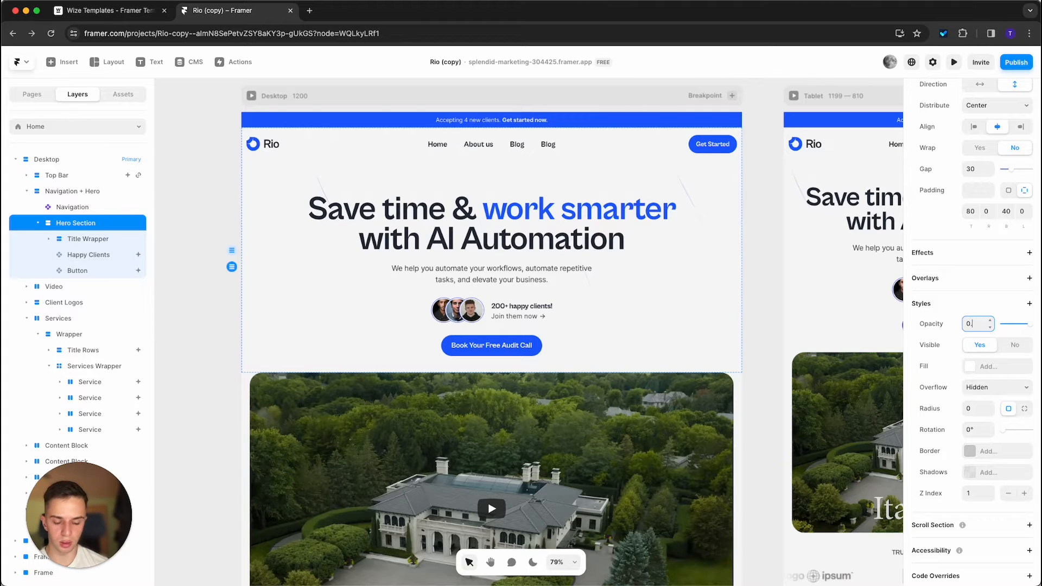
type("5")
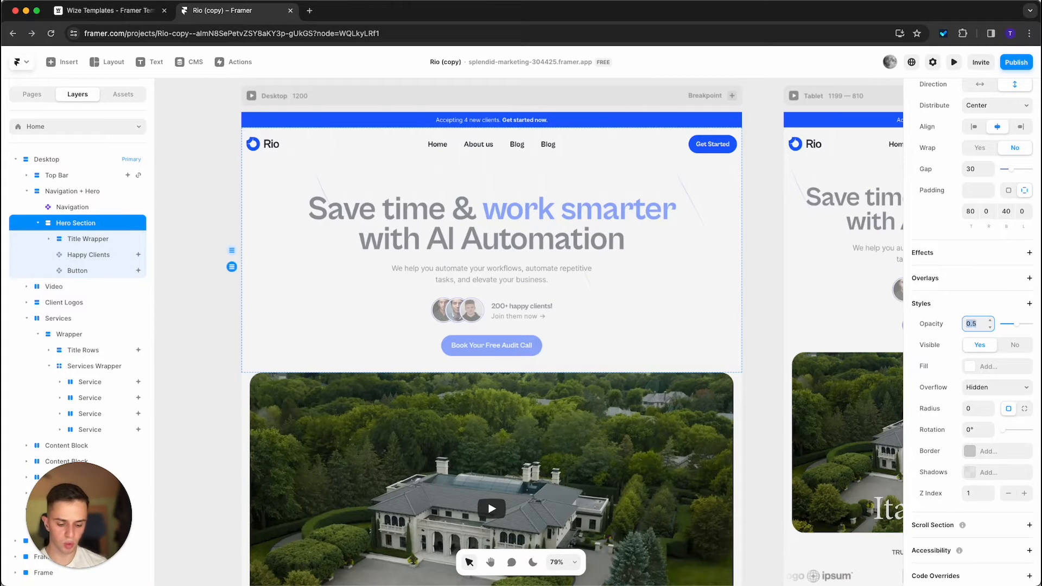
type("1")
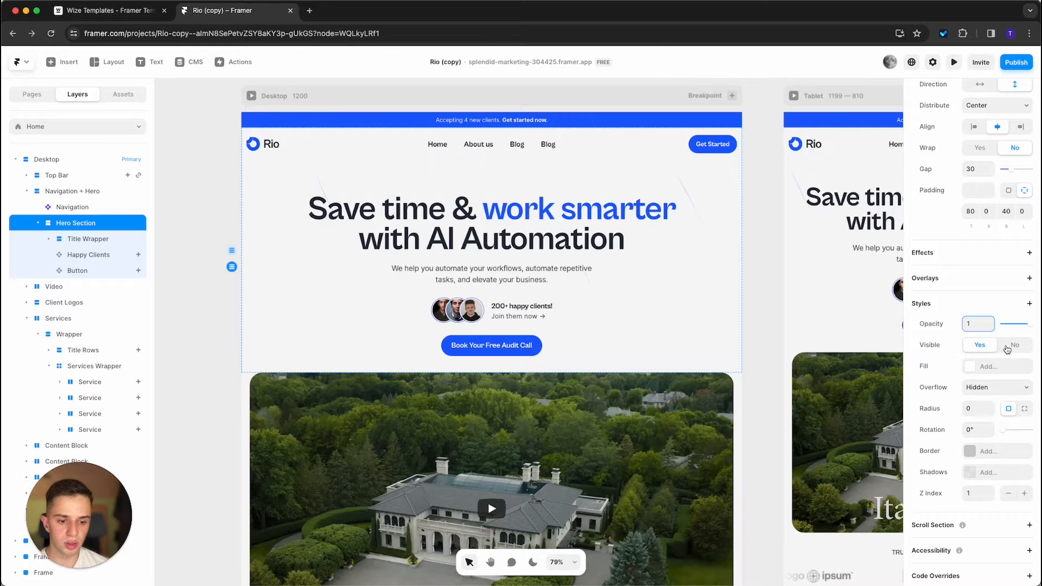
left_click(1012, 345)
left_click(979, 347)
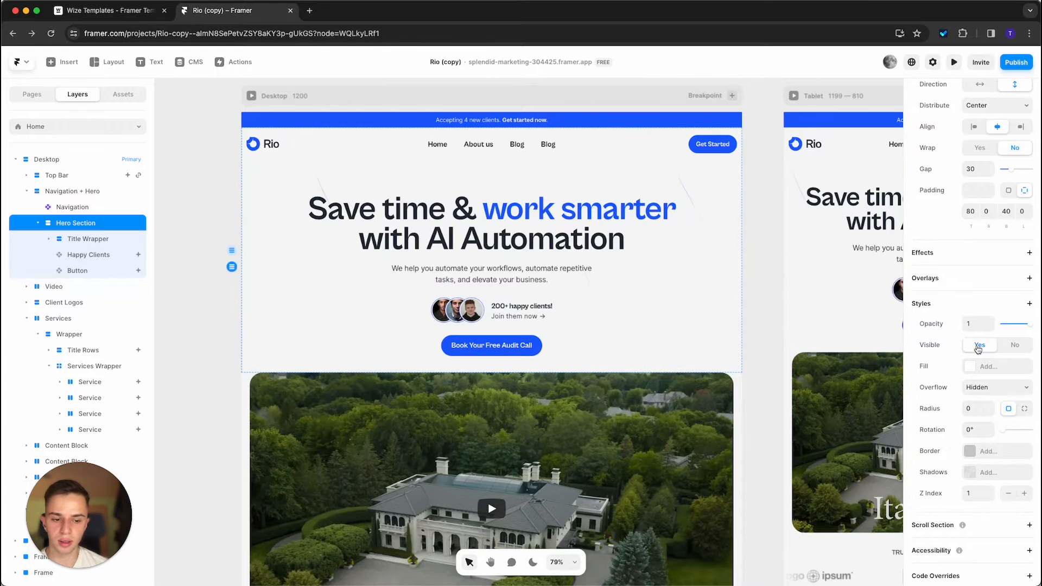
- Try solid, linear, radial, conic and image fills on the Desktop Hero Section, and remove the fill
left_click(970, 367)
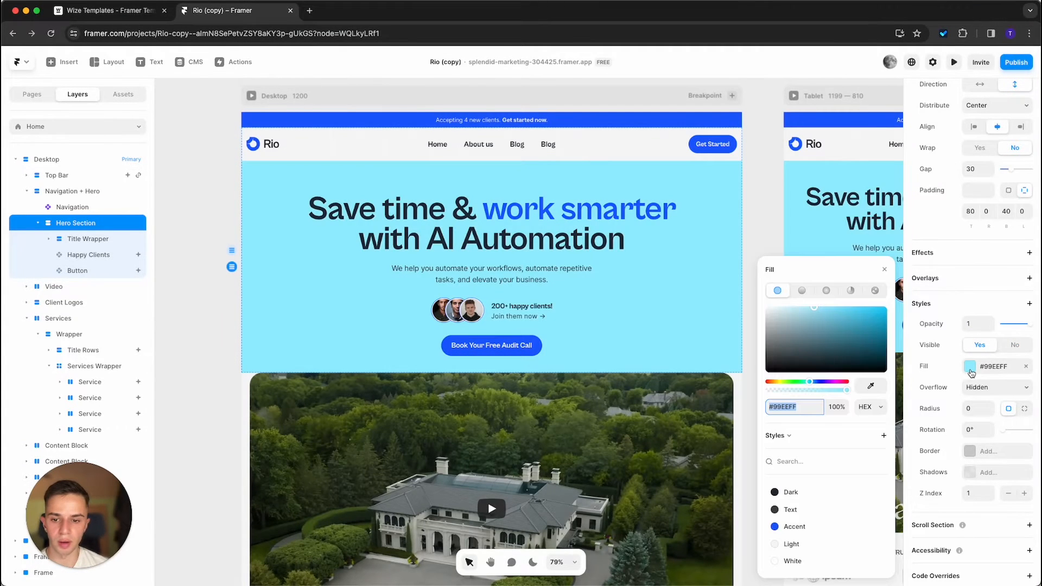
left_click(802, 292)
left_click(823, 273)
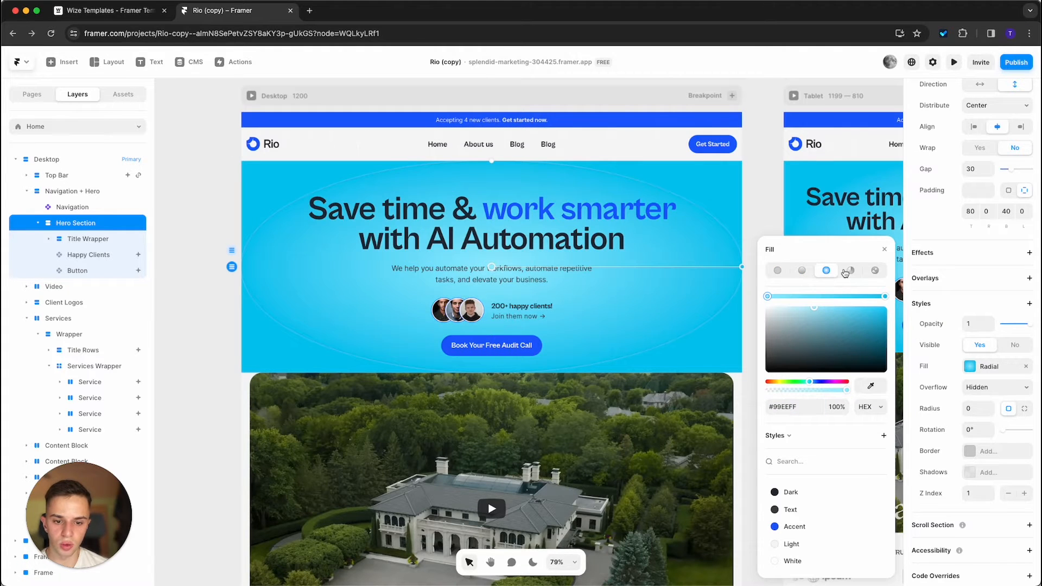
left_click(848, 272)
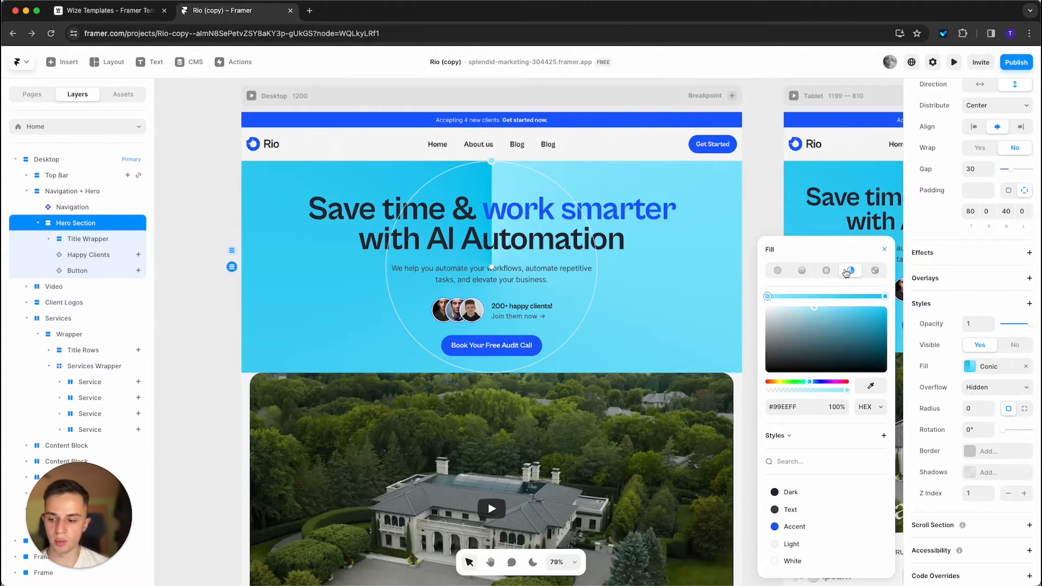
left_click(875, 271)
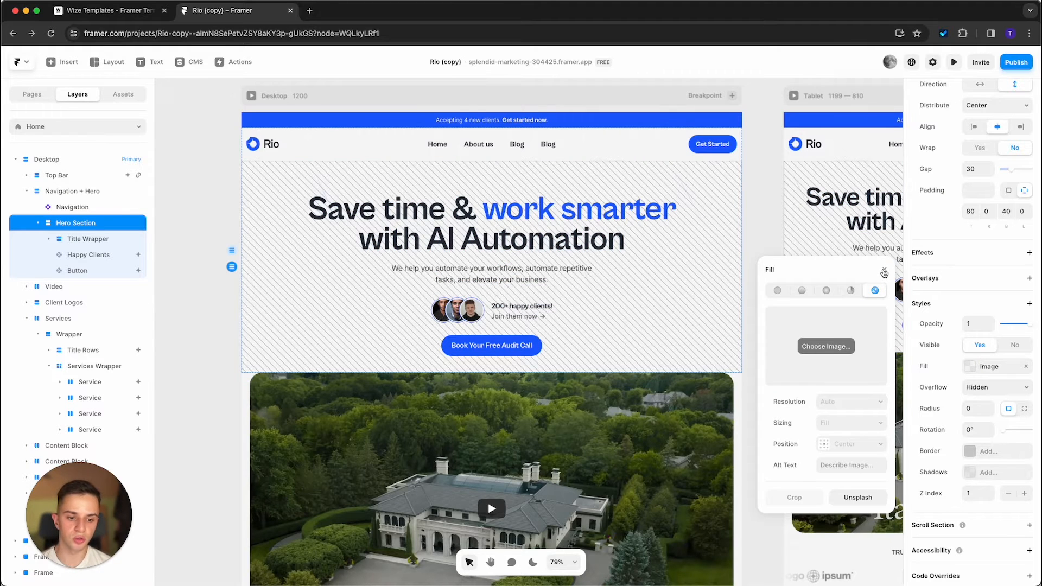
left_click(884, 272)
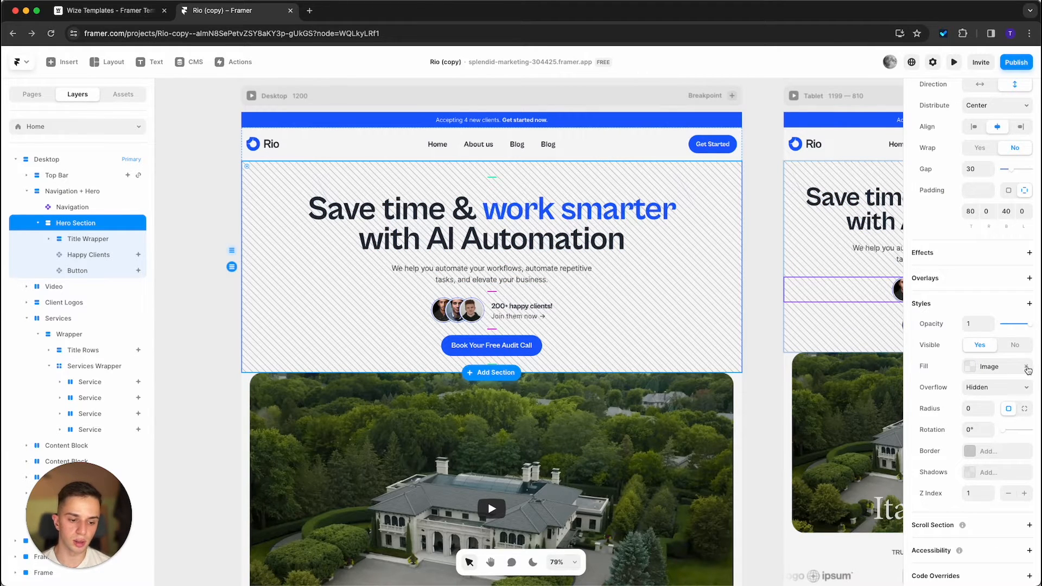
left_click(1026, 369)
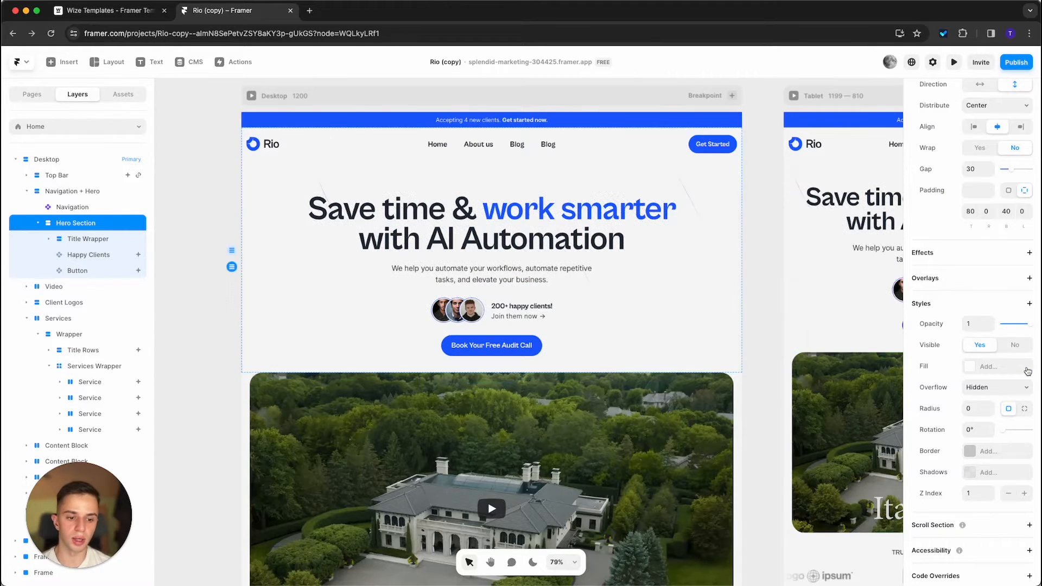
- Examine the Hero Section's overflow options, keeping Hidden, and open its corner radius for editing
left_click(997, 389)
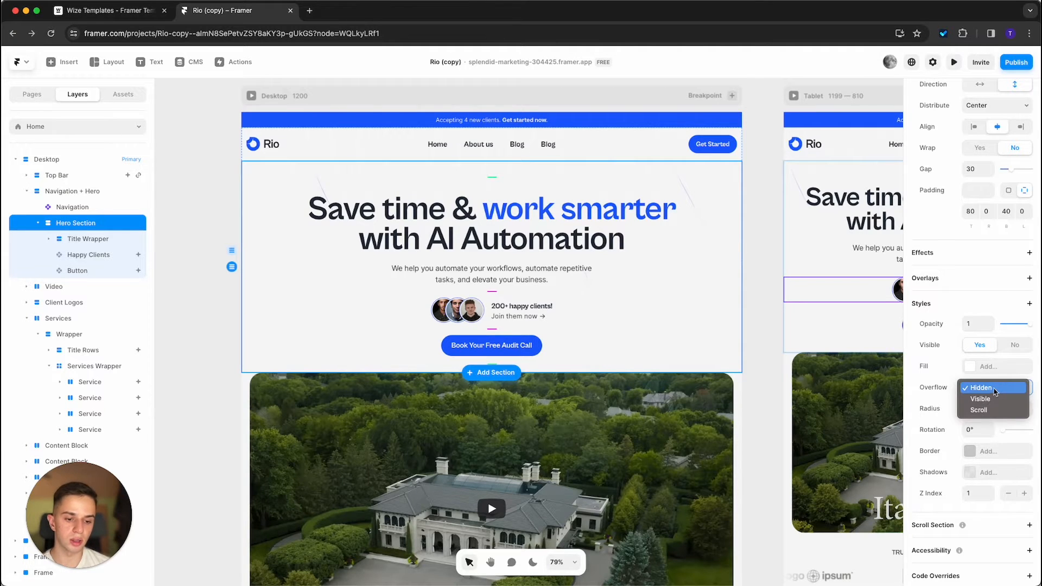
left_click(993, 389)
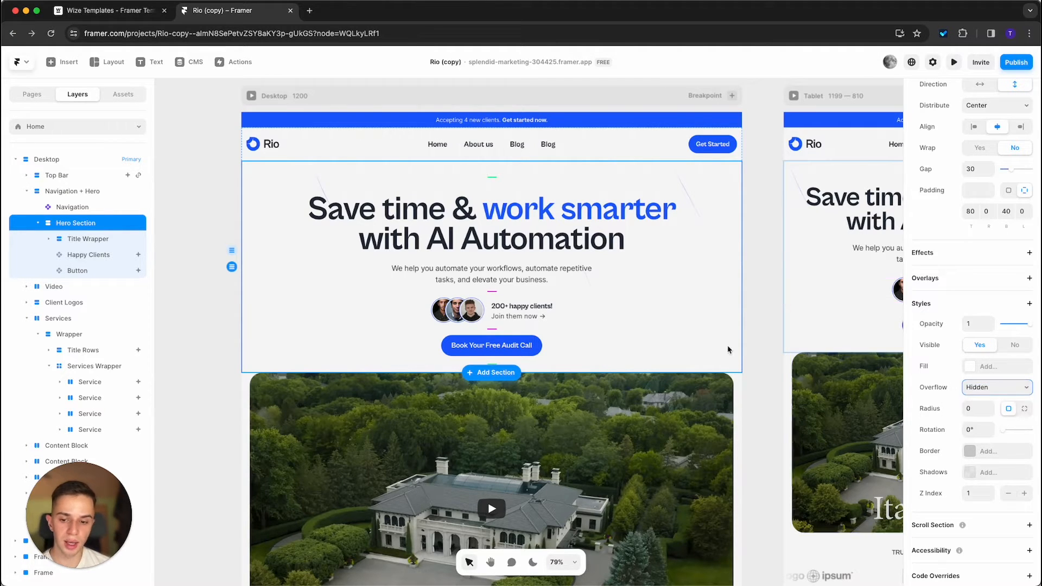
left_click(972, 410)
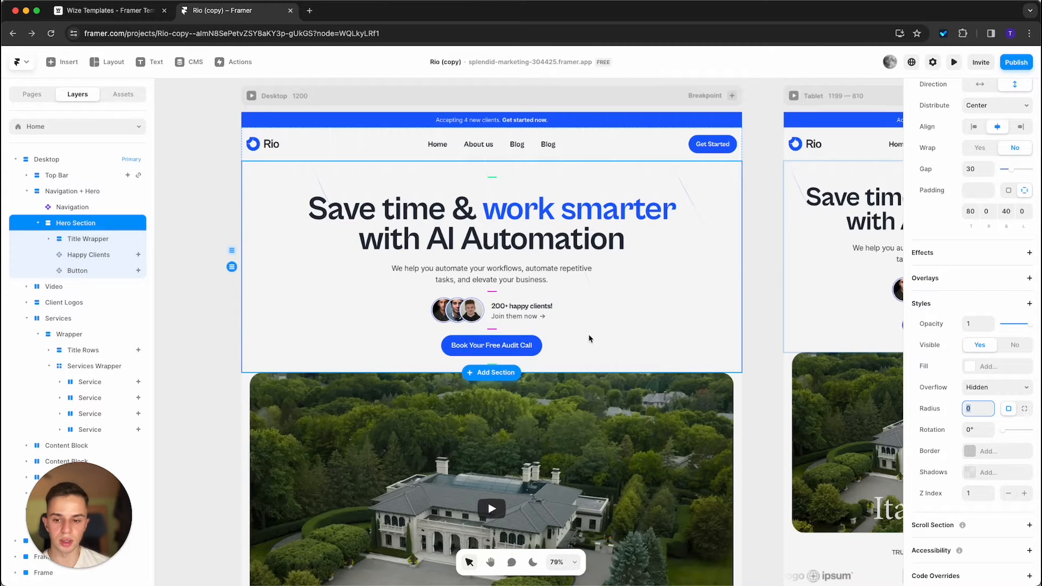
- Set the Desktop Video Wrapper's corner radius to 90 and its overflow to Hidden
scroll(706, 358, "down", 10)
scroll(657, 368, "up", 5)
left_click(678, 353)
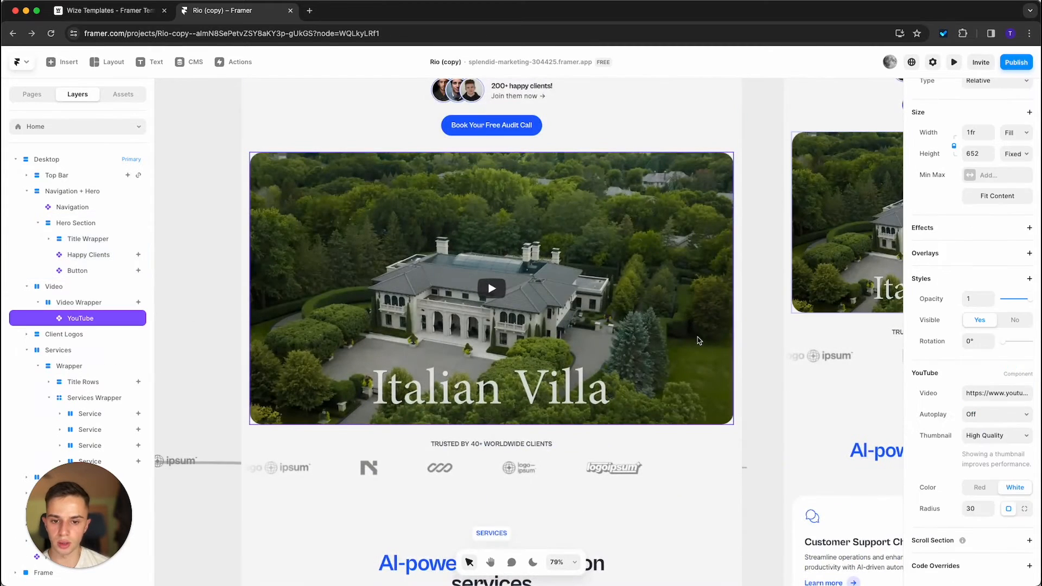
scroll(699, 341, "up", 2)
left_click(79, 303)
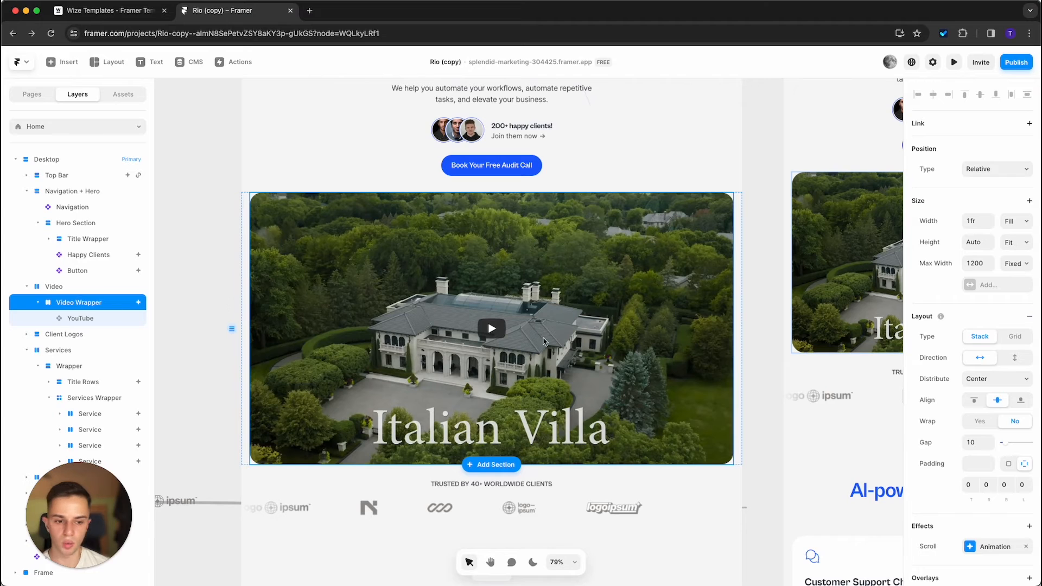
scroll(962, 371, "down", 5)
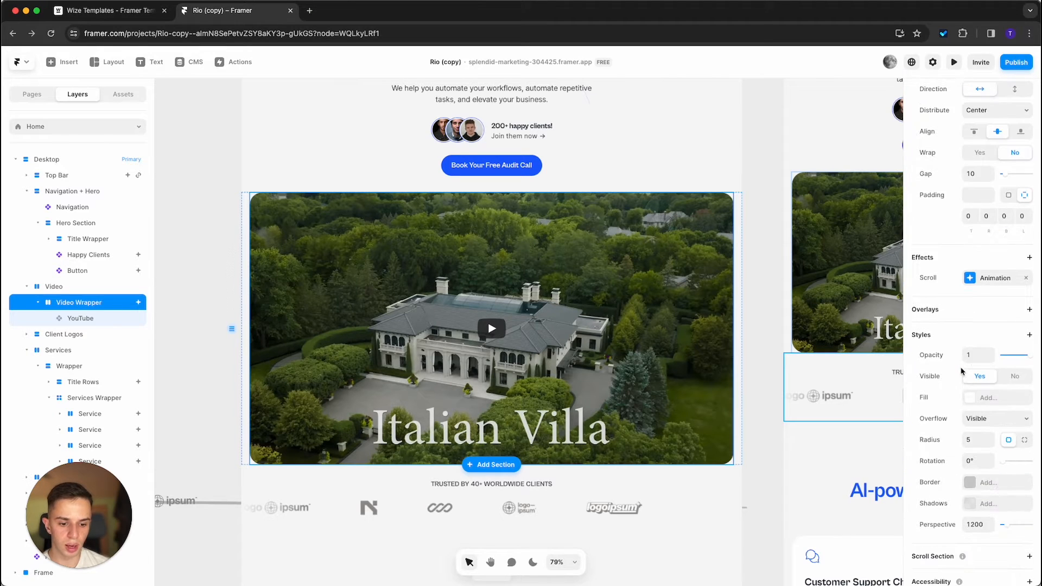
scroll(961, 370, "down", 1)
left_click(978, 429)
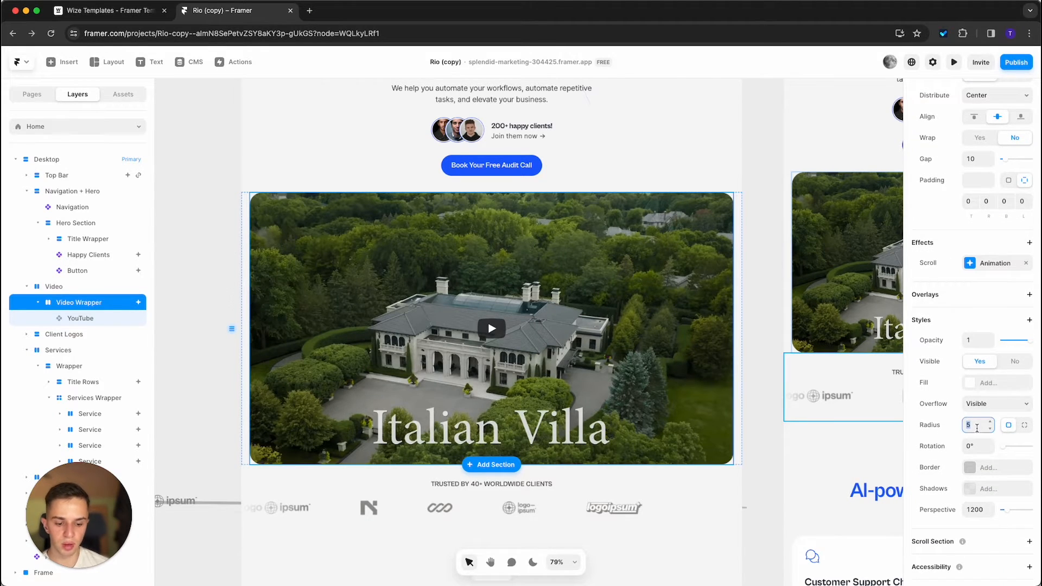
type("90")
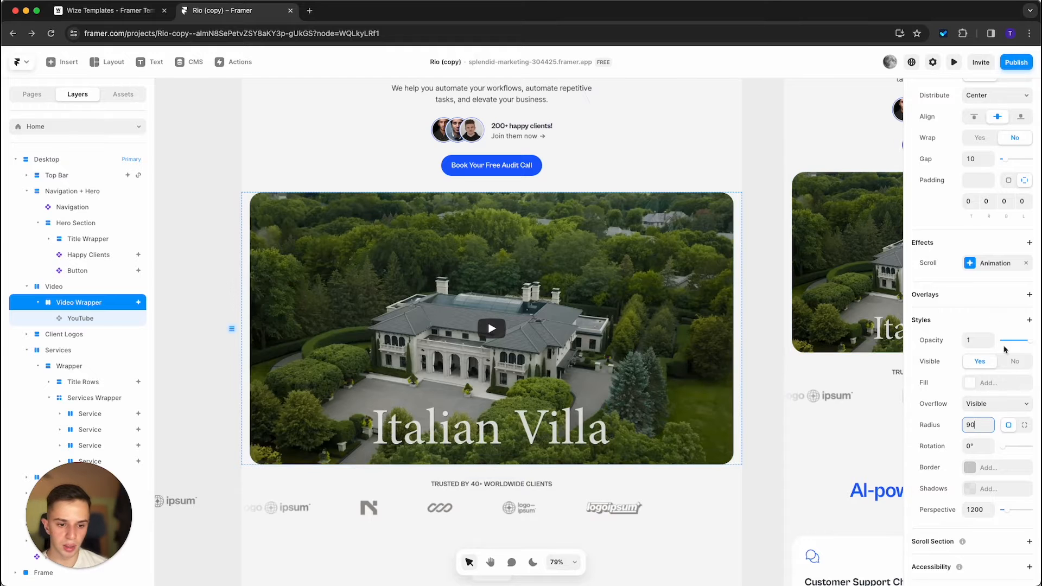
left_click(997, 404)
left_click(995, 393)
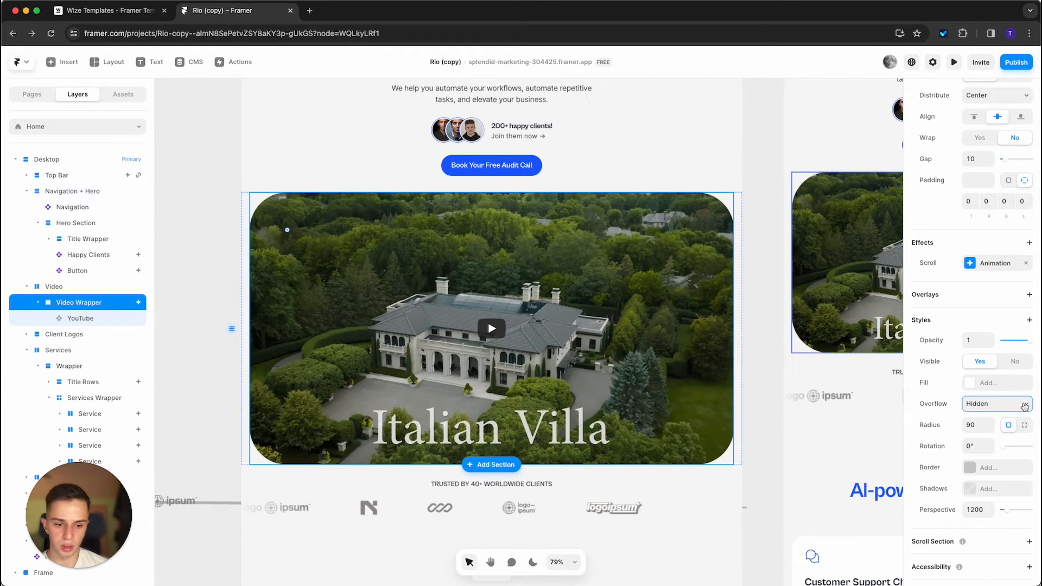
- Set the Video Wrapper's corner radius to 30 and deselect it
left_click(977, 425)
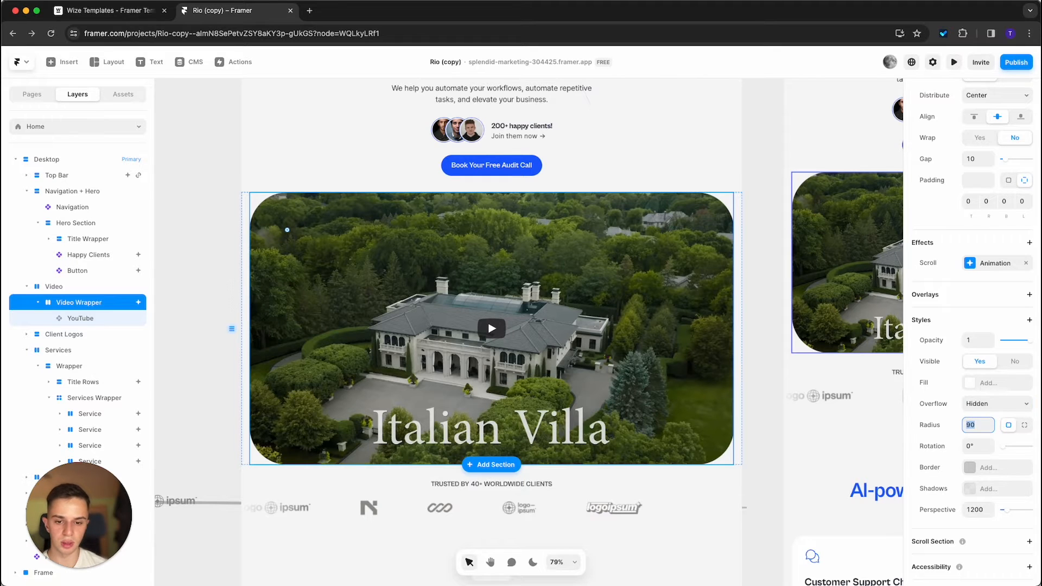
type("30")
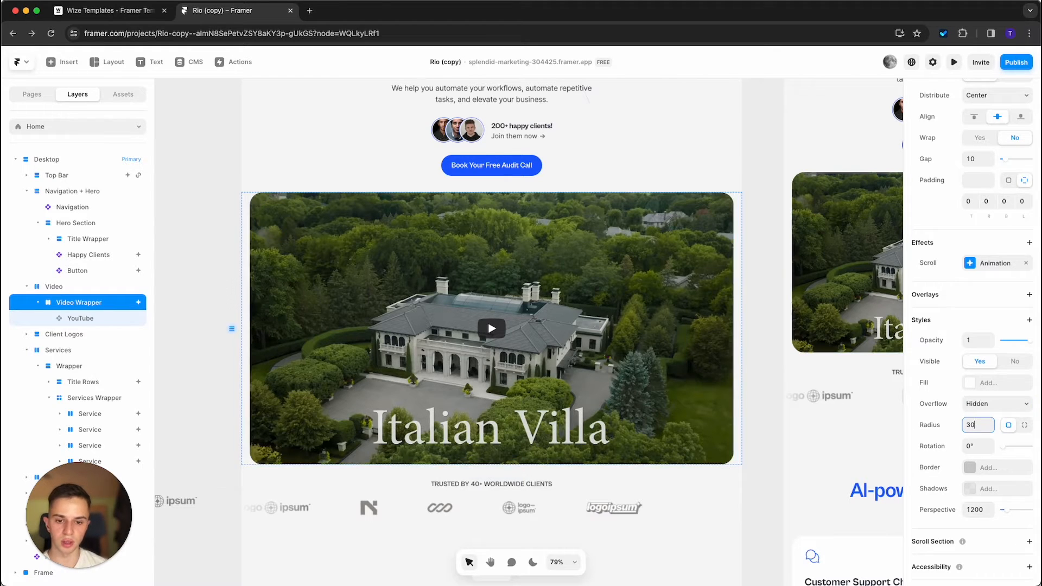
left_click(773, 251)
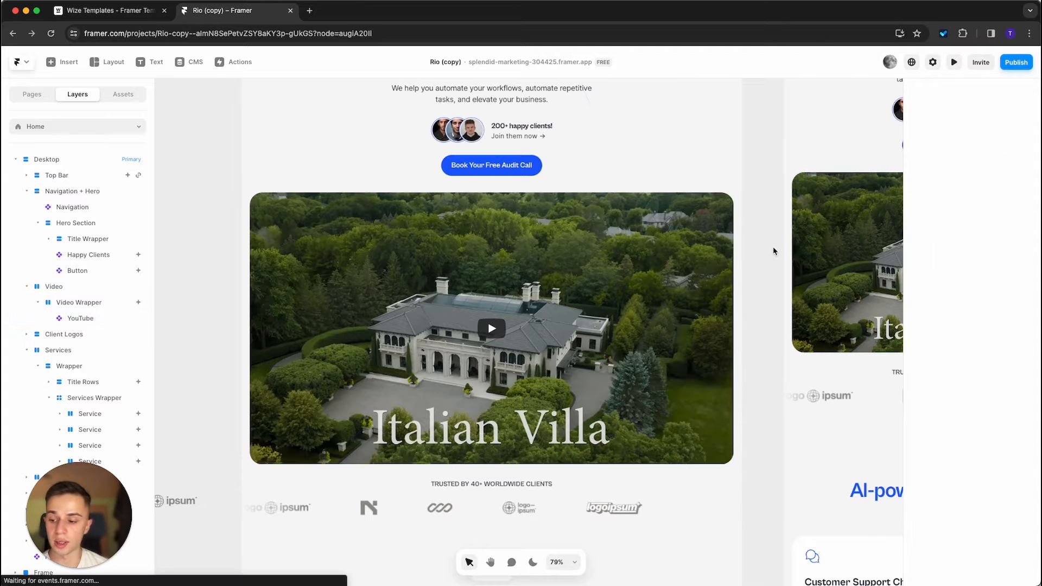
scroll(651, 323, "down", 1)
scroll(651, 323, "up", 2)
left_click(647, 302)
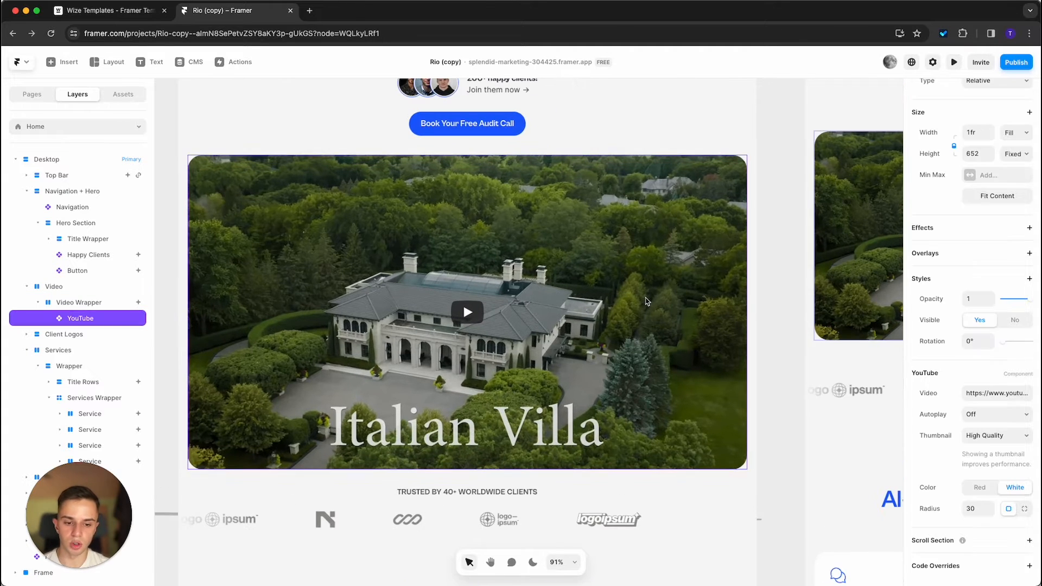
- Add a dotted #222222 border with a width of 2 to the Desktop Hero Section
scroll(667, 305, "up", 5)
left_click(663, 213)
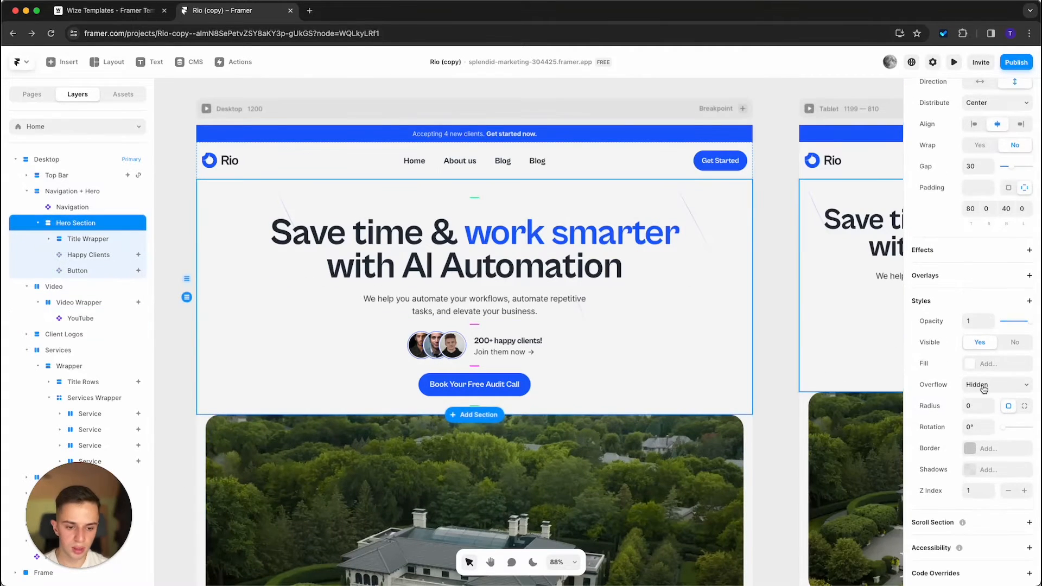
scroll(987, 390, "down", 1)
left_click(977, 441)
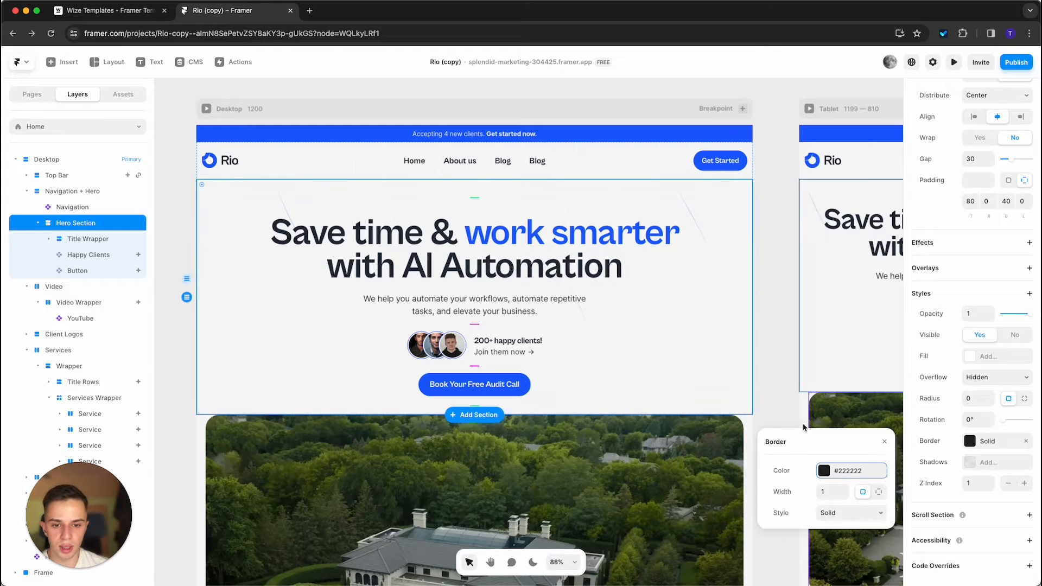
left_click(845, 488)
left_click(844, 489)
left_click(844, 489)
left_click(845, 496)
left_click(844, 496)
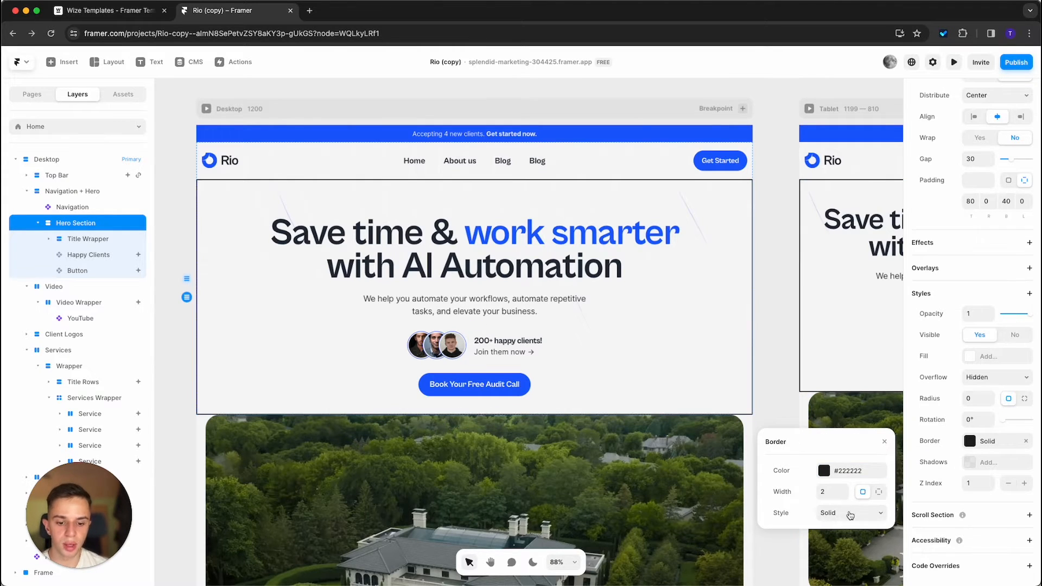
left_click(850, 513)
left_click(848, 540)
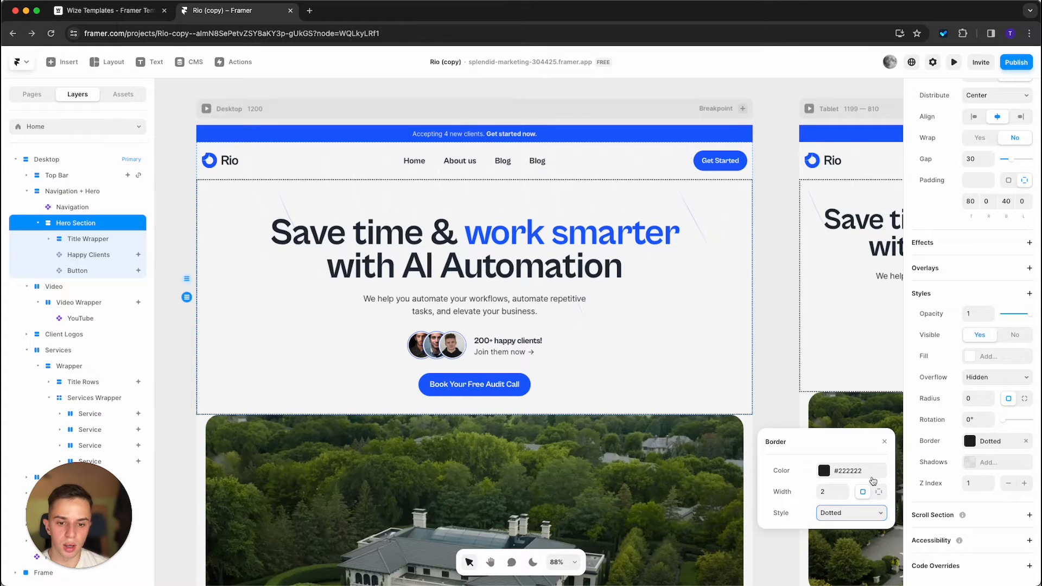
- Remove the Hero Section's border, and try a default box shadow on the section before removing it too
left_click(884, 441)
left_click(1028, 442)
left_click(988, 462)
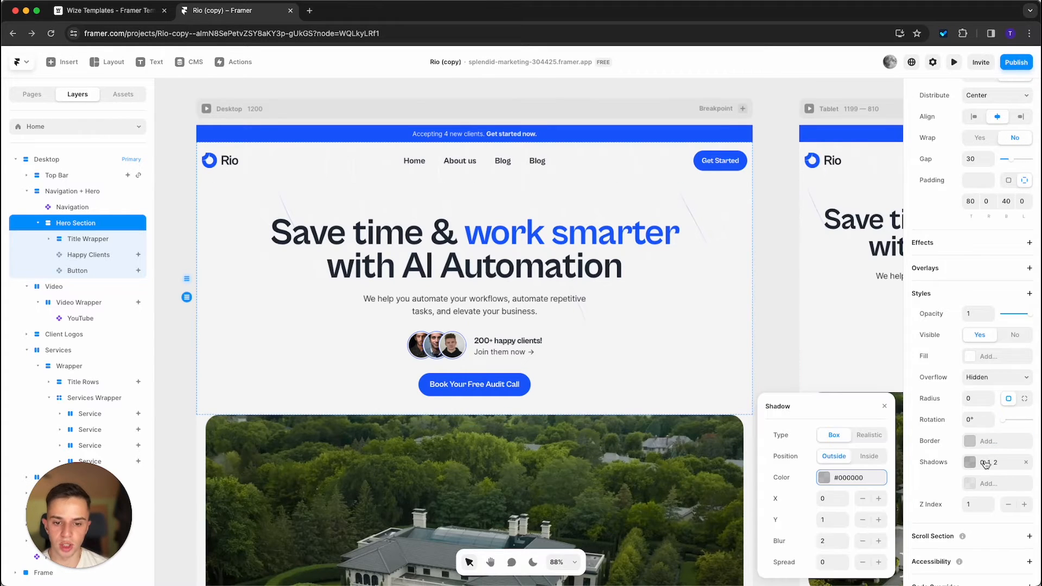
left_click(889, 407)
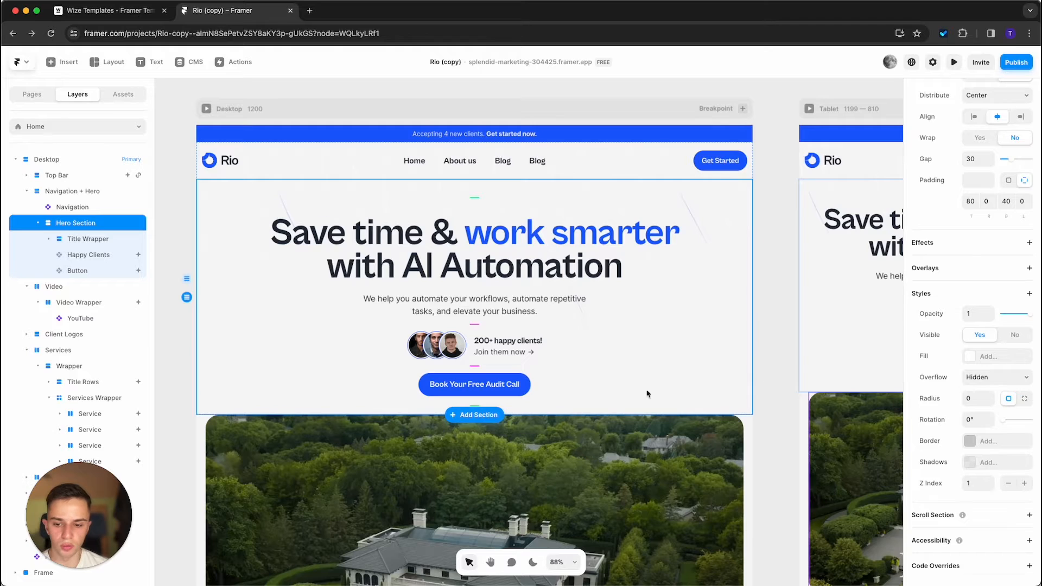
- Open the hero's Book Your Free Audit Call button component and add an outside #000000 box shadow to its primary variant
left_click(525, 388)
double_click(525, 388)
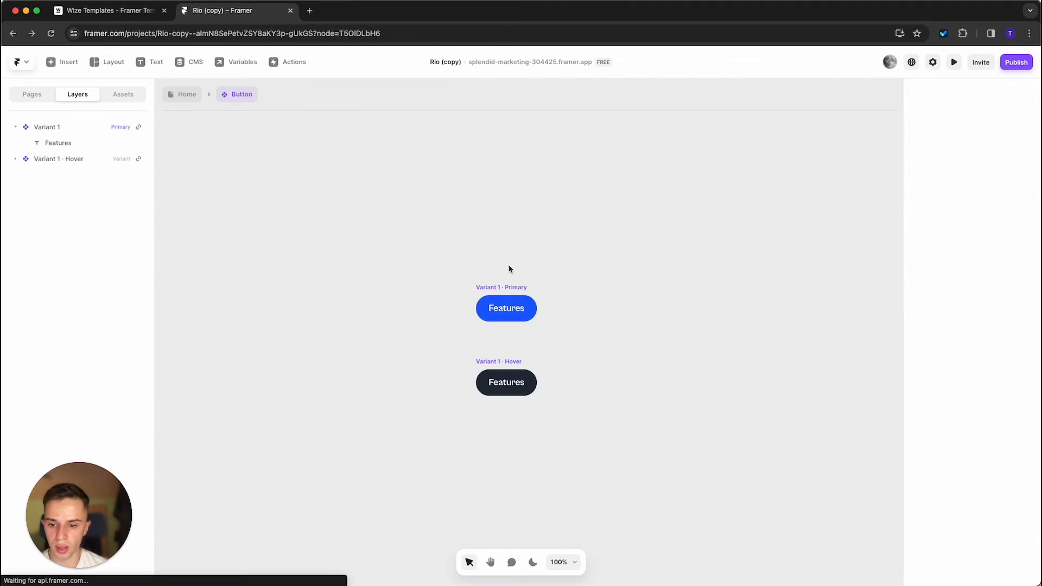
scroll(1003, 452, "down", 1)
scroll(1003, 453, "down", 5)
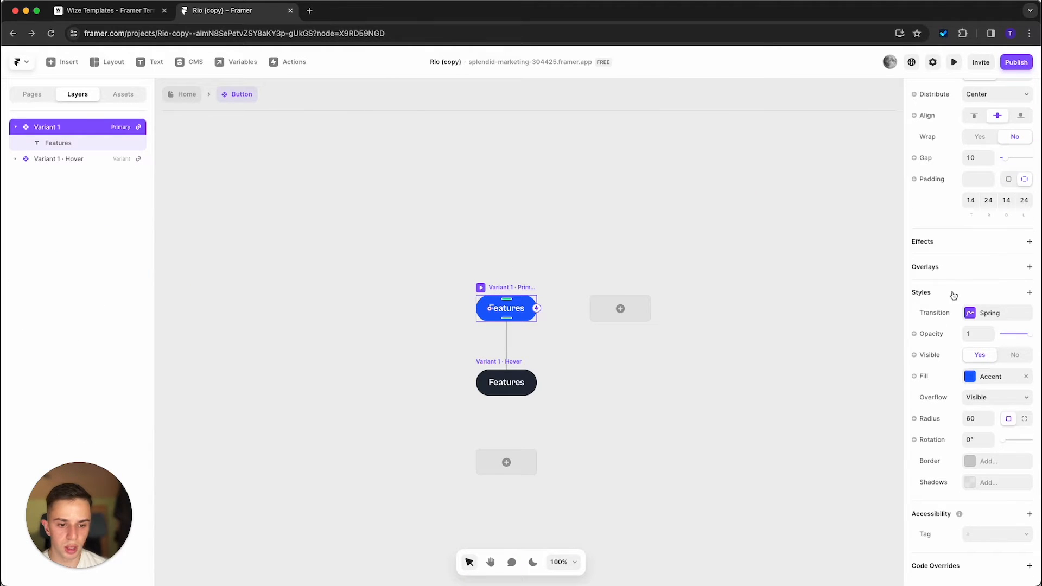
left_click(972, 484)
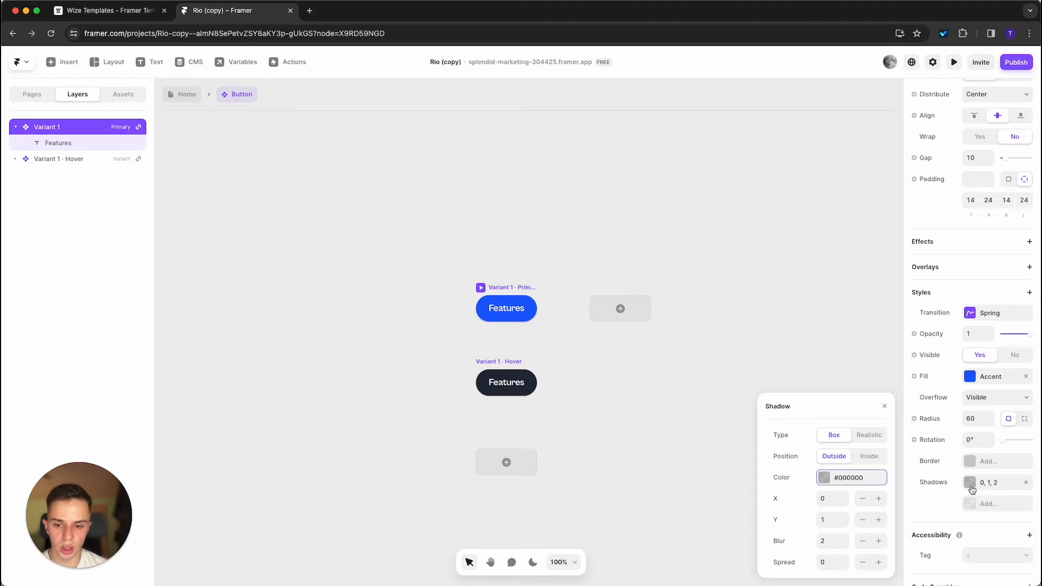
- Set the primary button variant's shadow to Y 4, blur 10 and spread -2
left_click(830, 521)
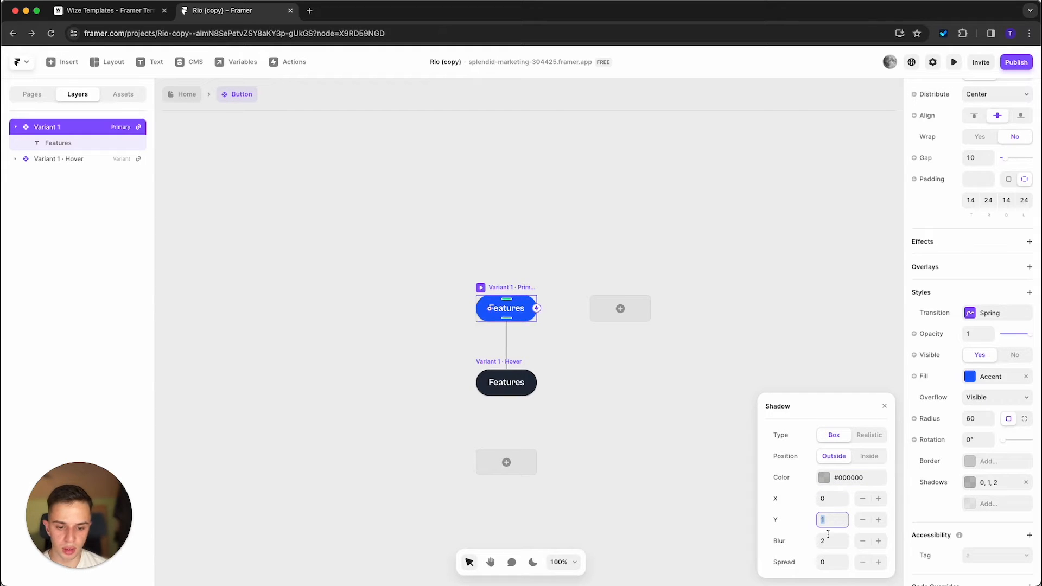
type("4")
left_click(831, 541)
type("10")
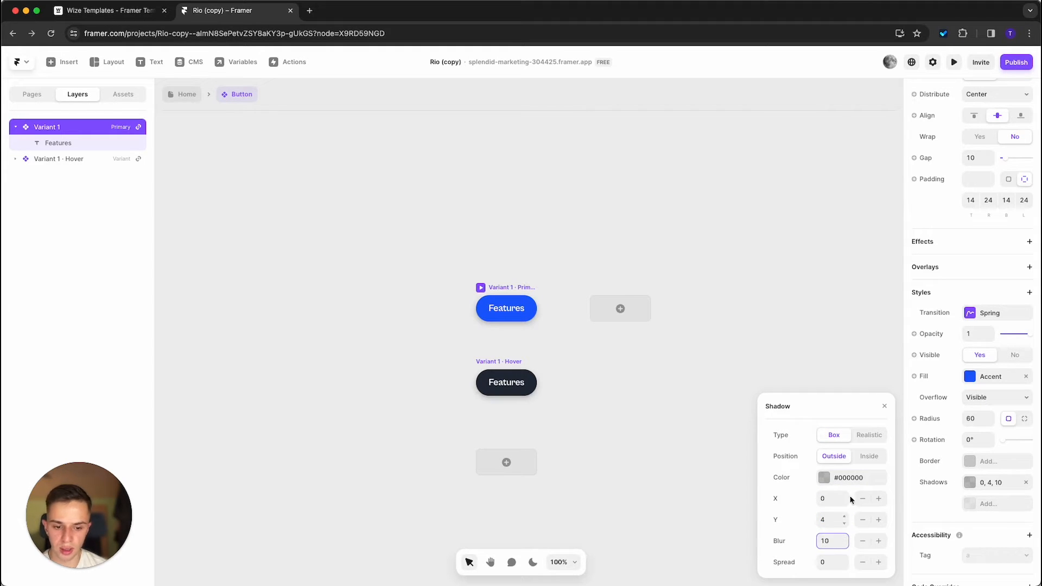
left_click(844, 566)
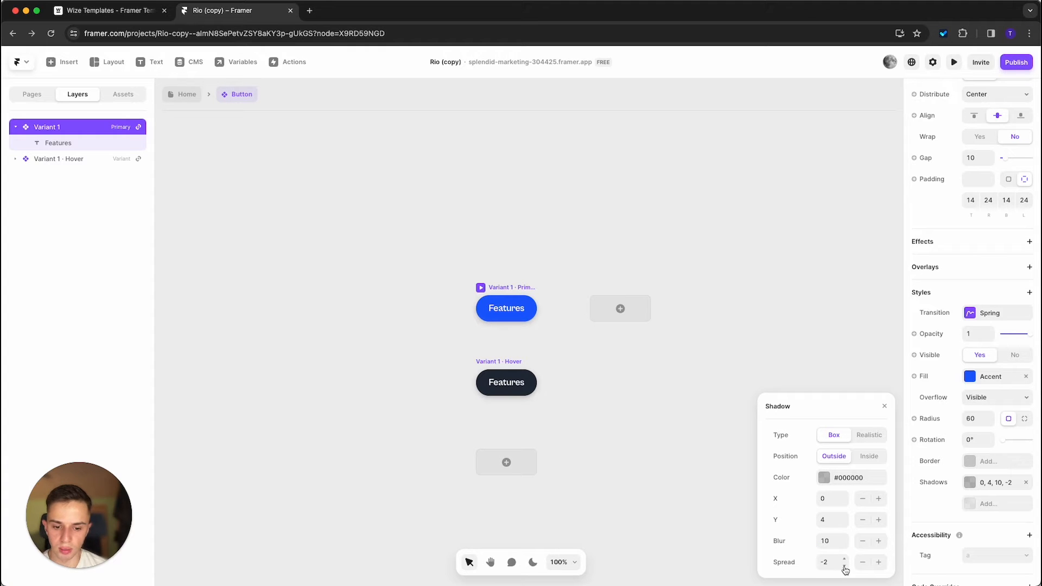
- Return to the Home page, examine the shadow on the hero's Book Your Free Audit Call button, and reselect the Hero Section
left_click(196, 96)
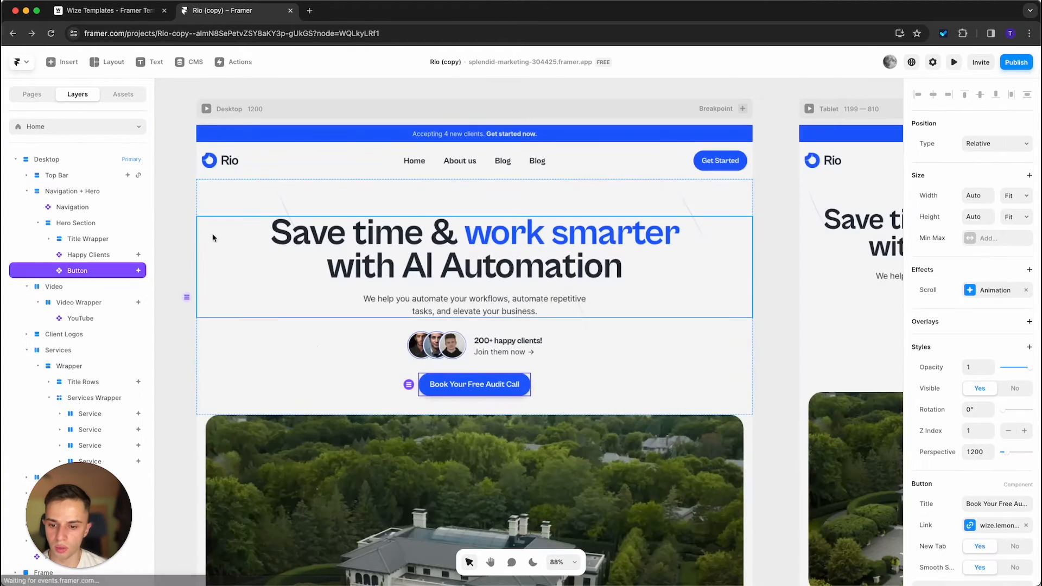
left_click(782, 361)
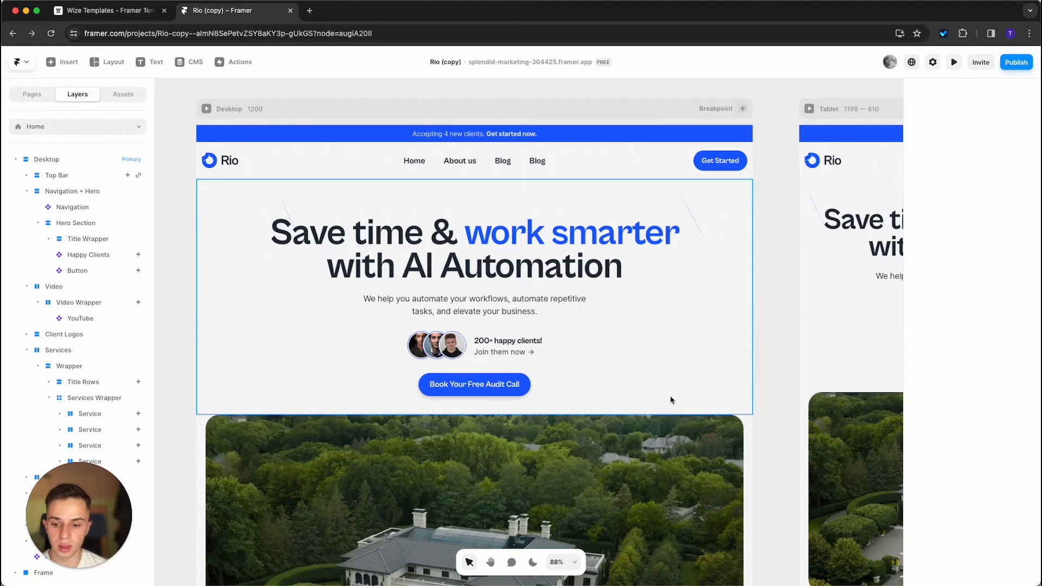
left_click(632, 401)
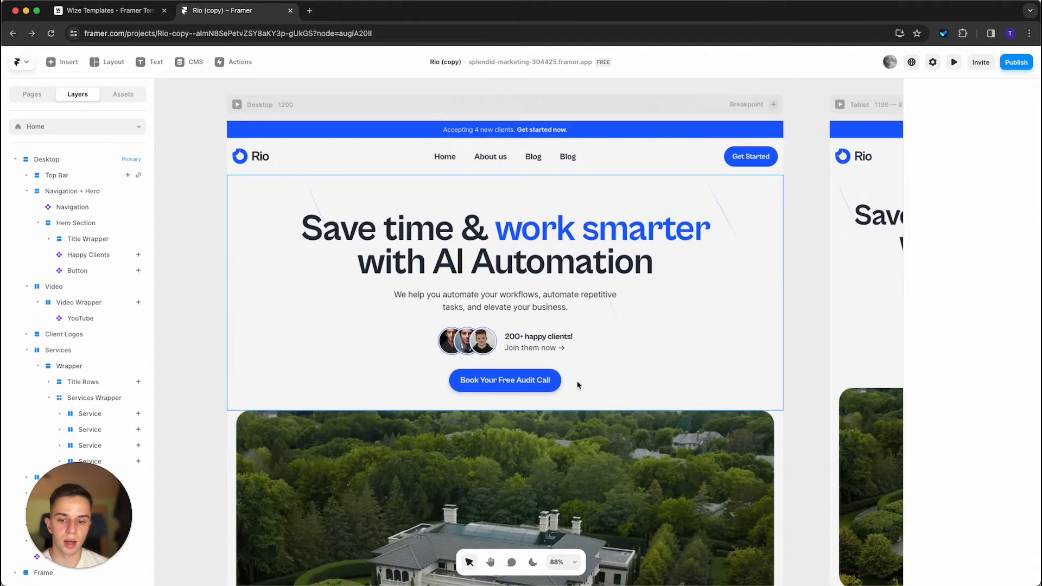
left_click(559, 383)
scroll(943, 414, "down", 3)
left_click(636, 361)
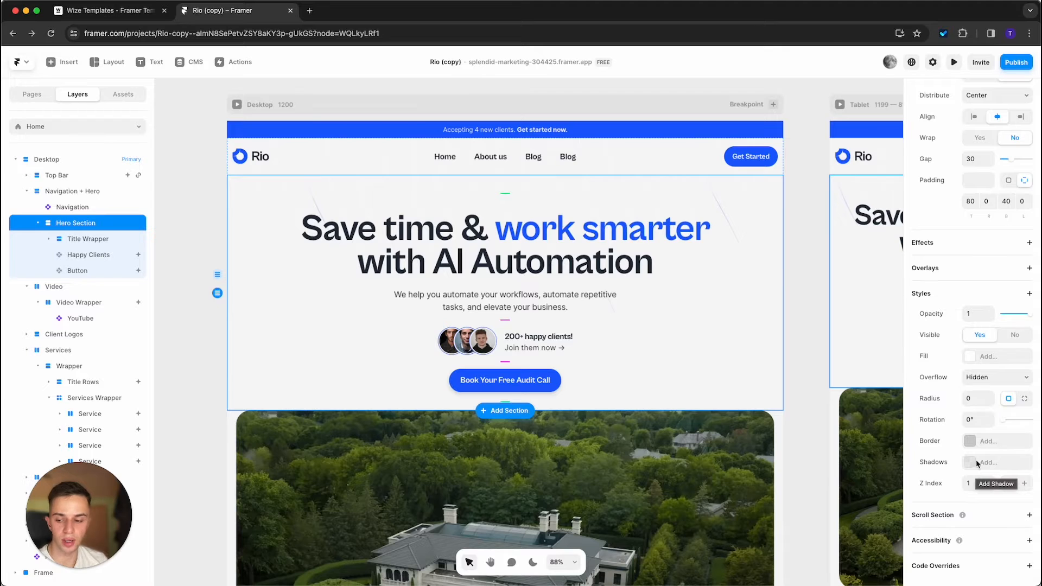
- Examine the Happy Clients component's properties, and detach the Body 18 text style from the hero's description
left_click(805, 433)
left_click(586, 349)
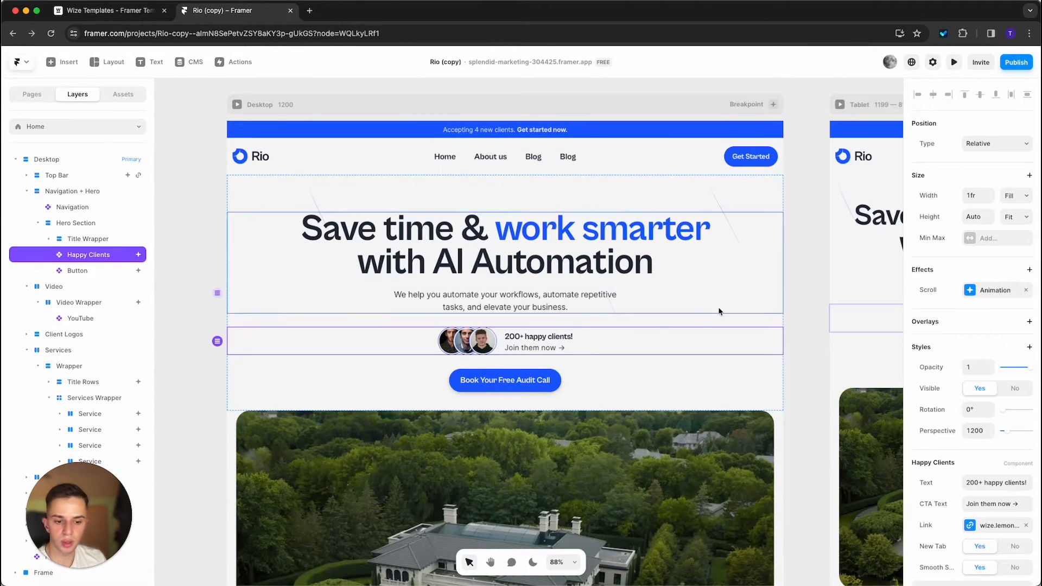
scroll(966, 351, "down", 3)
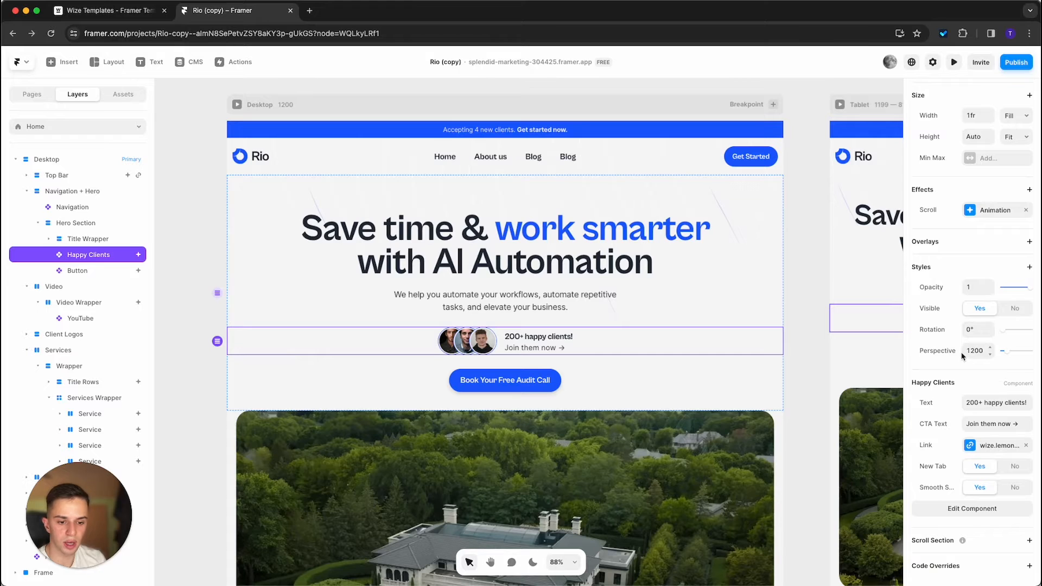
left_click(537, 310)
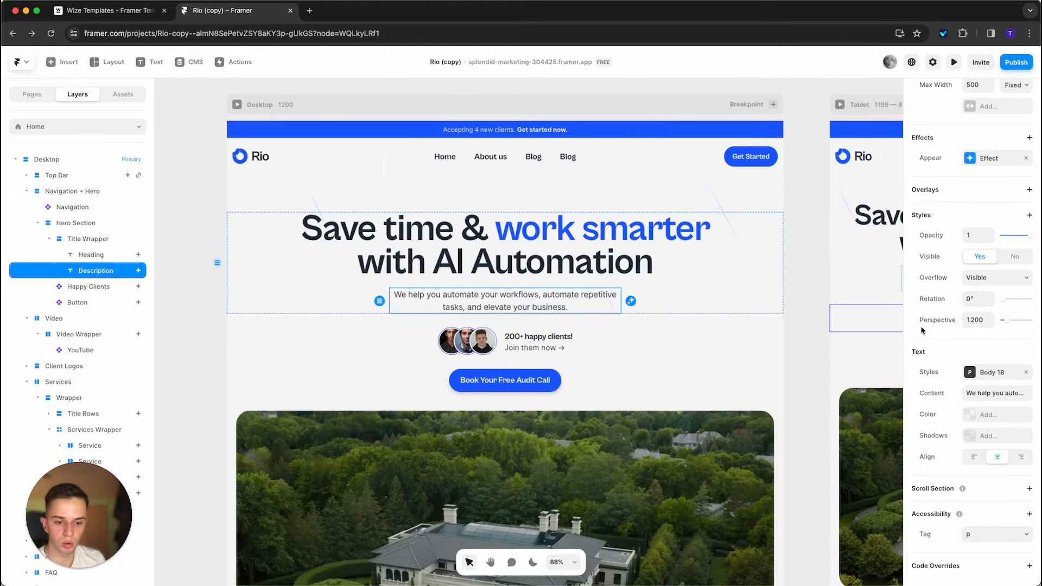
left_click(1026, 372)
scroll(999, 348, "down", 3)
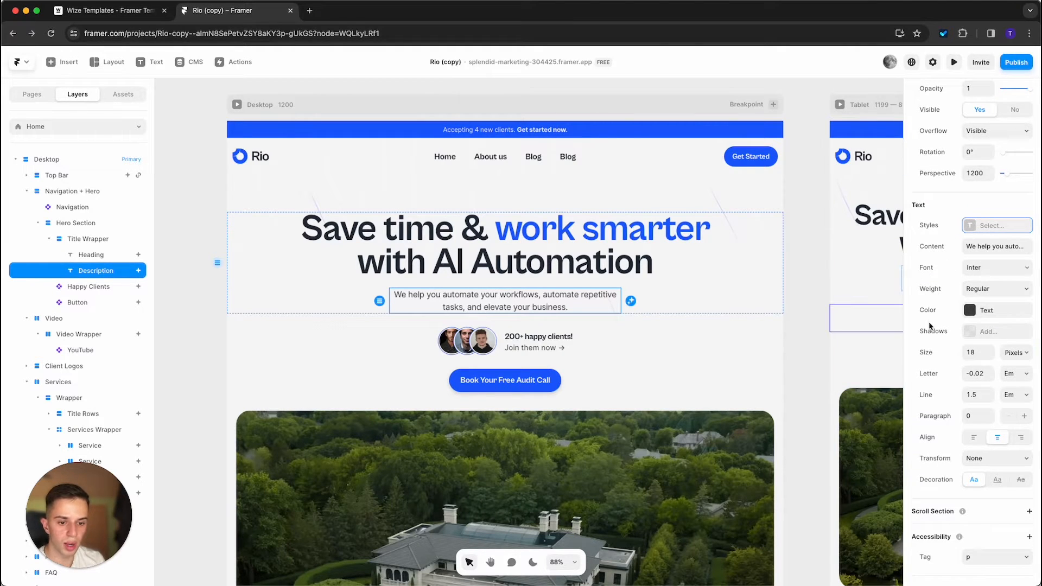
left_click(774, 388)
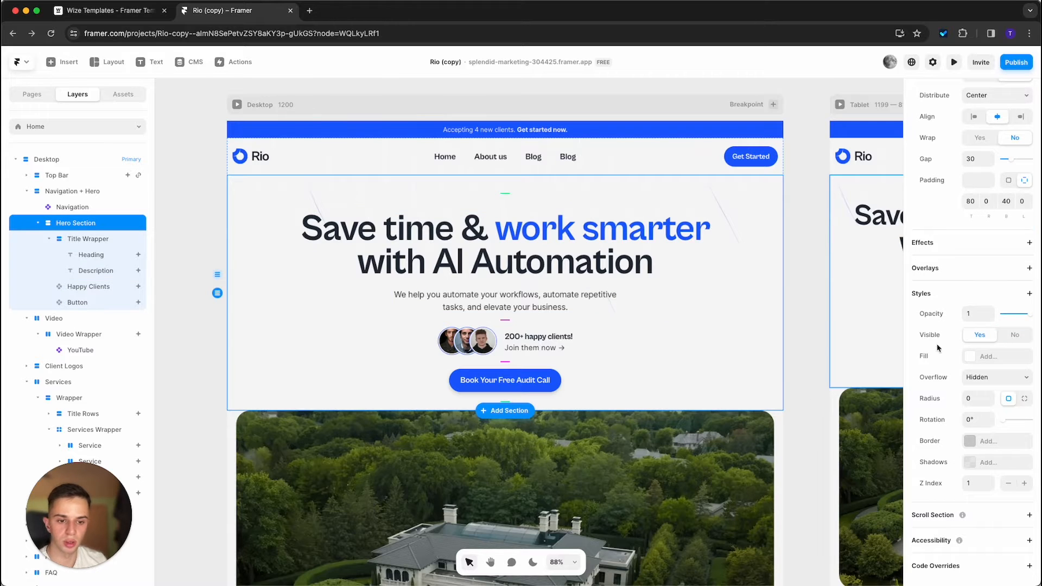
scroll(956, 325, "up", 5)
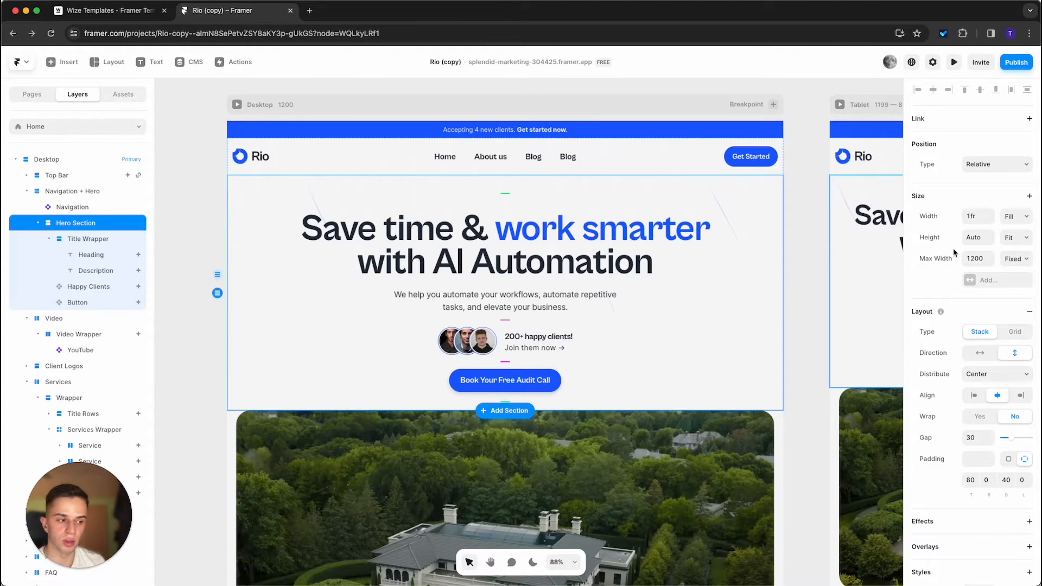
- Open the project's CMS on the Blog collection
left_click(200, 66)
left_click(197, 63)
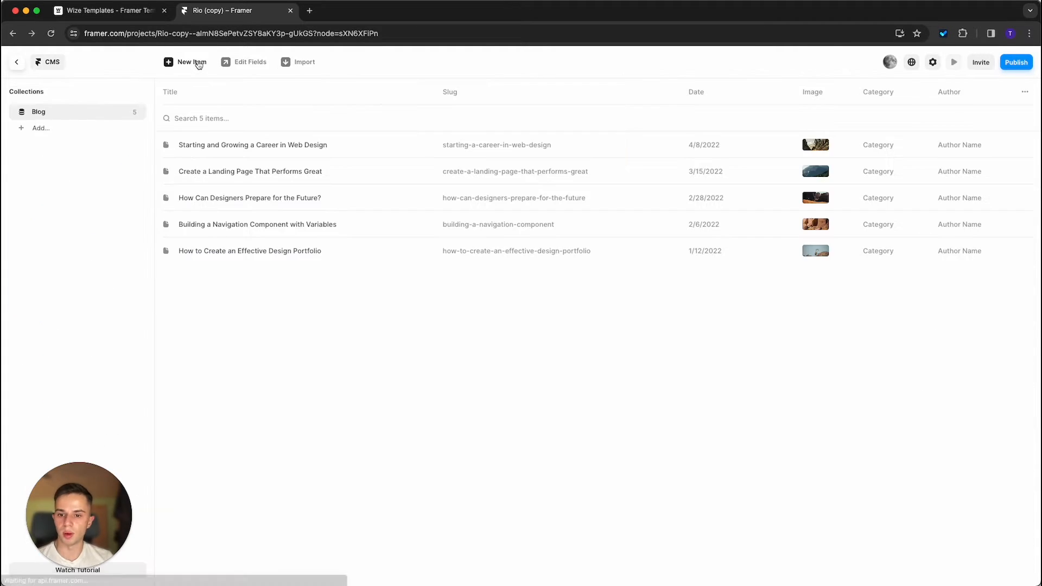
left_click(17, 66)
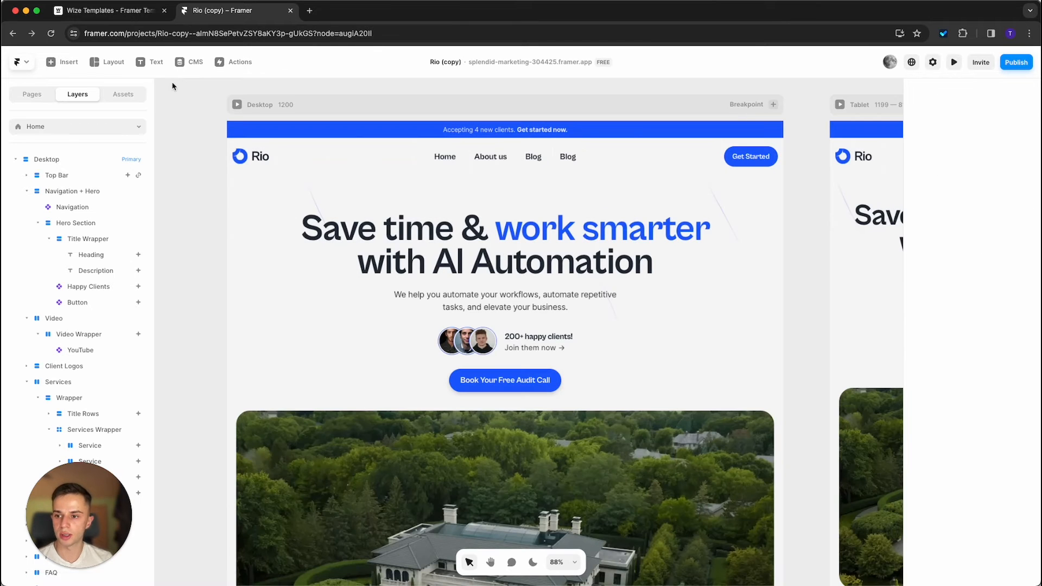
left_click(196, 63)
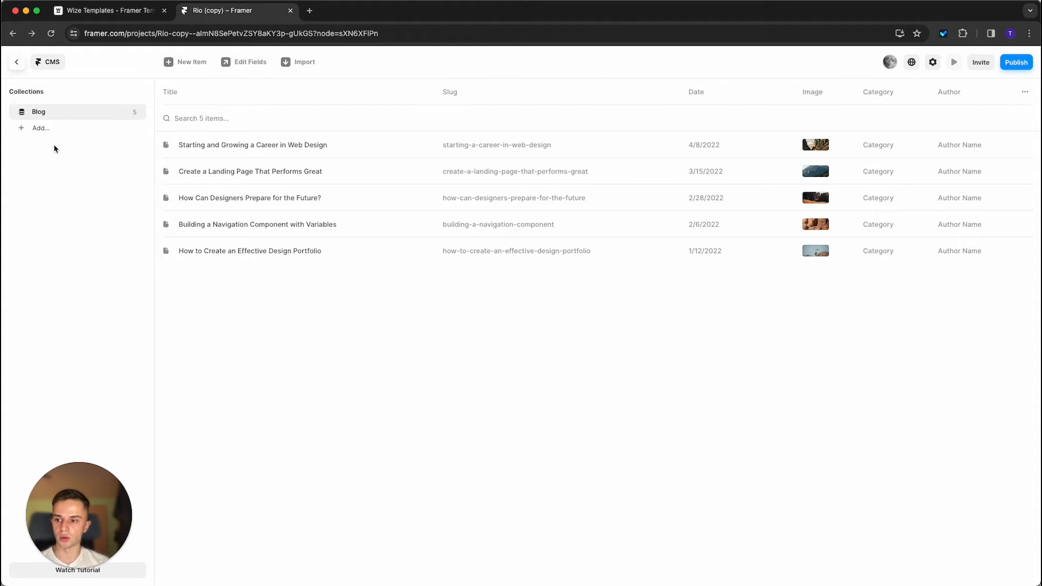
- Add a new empty collection to the CMS and delete it
left_click(42, 129)
left_click(80, 170)
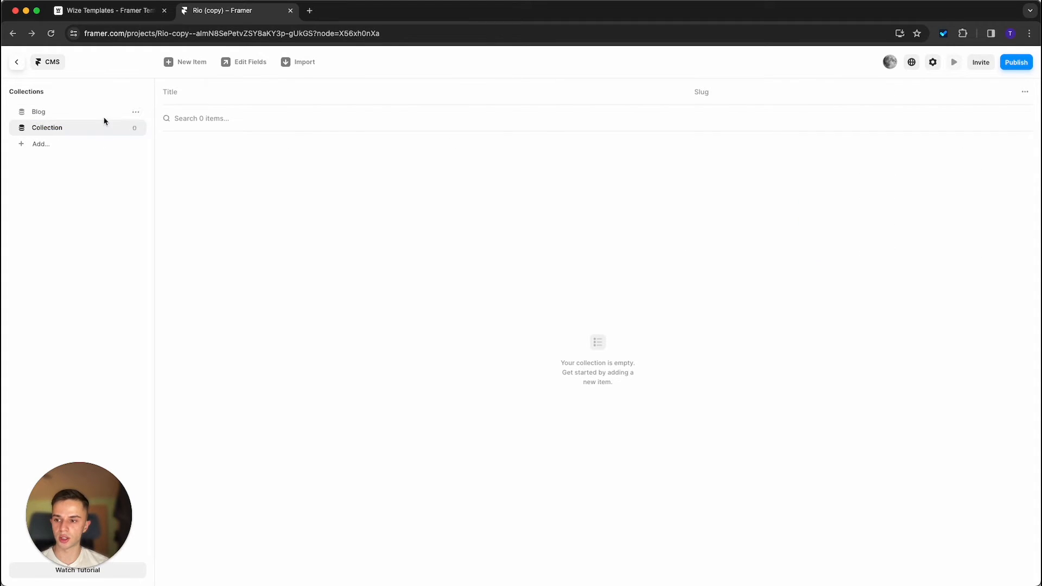
right_click(97, 133)
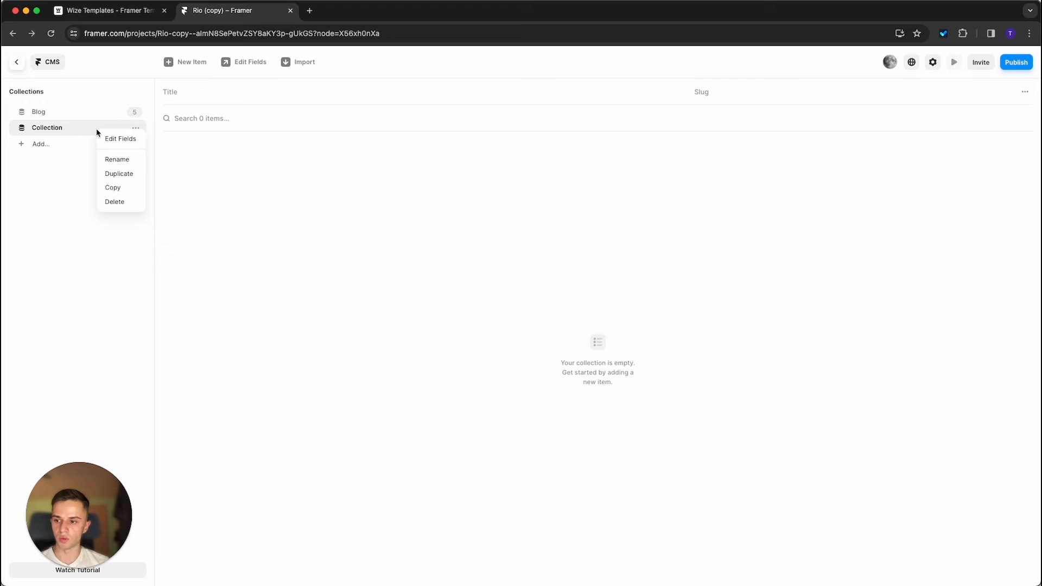
left_click(115, 202)
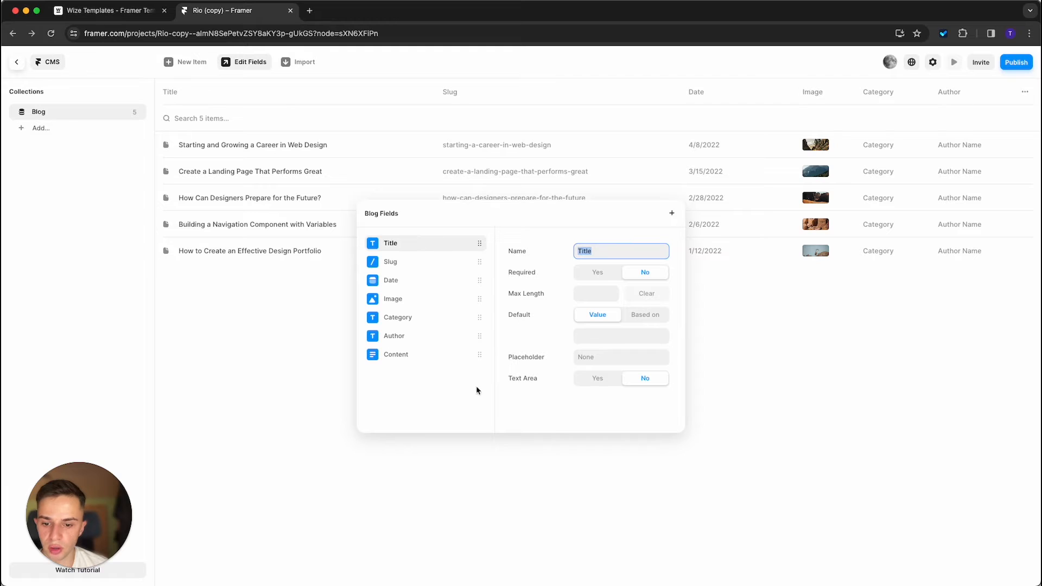
- Add a required plain text field named Example with a maximum length of 250 to the Blog collection
left_click(672, 213)
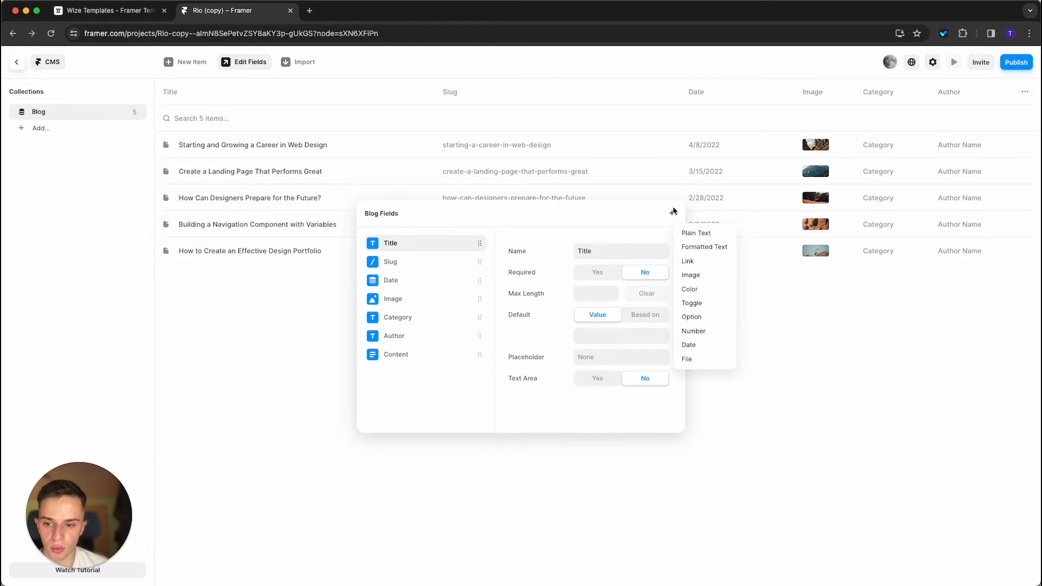
left_click(701, 237)
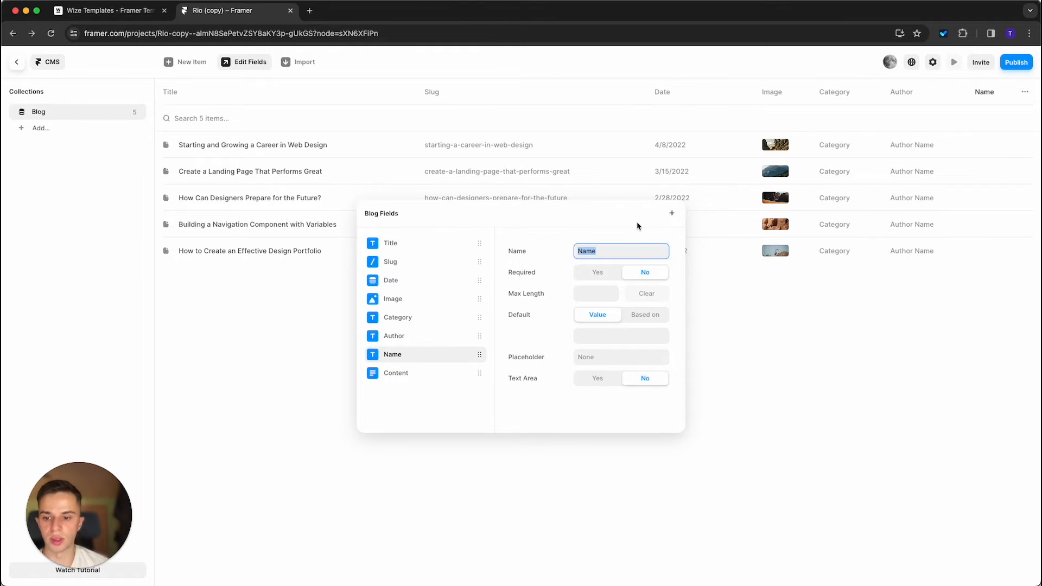
type("Exampl")
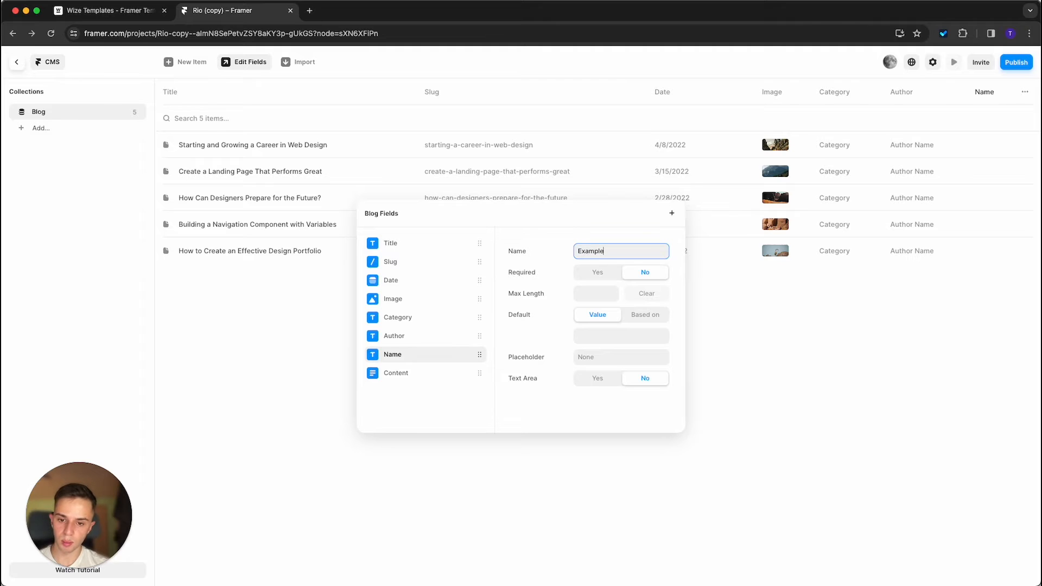
left_click(589, 273)
left_click(601, 288)
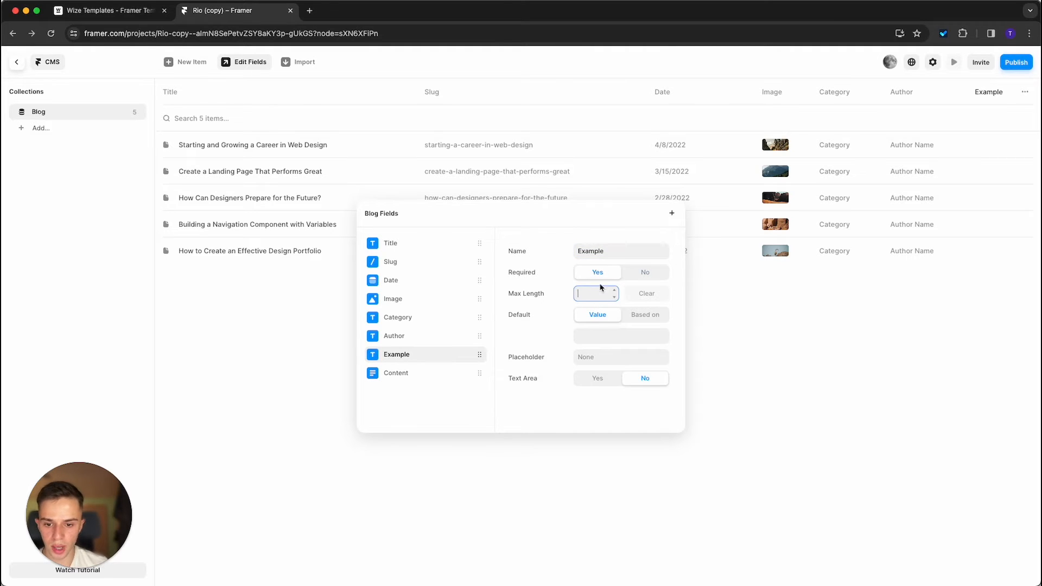
left_click(555, 343)
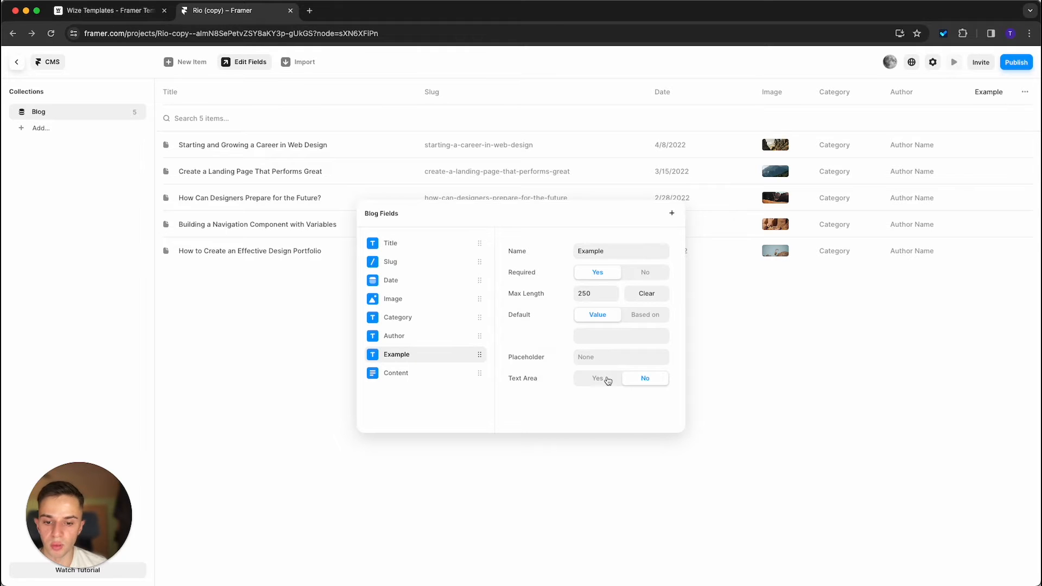
left_click(771, 375)
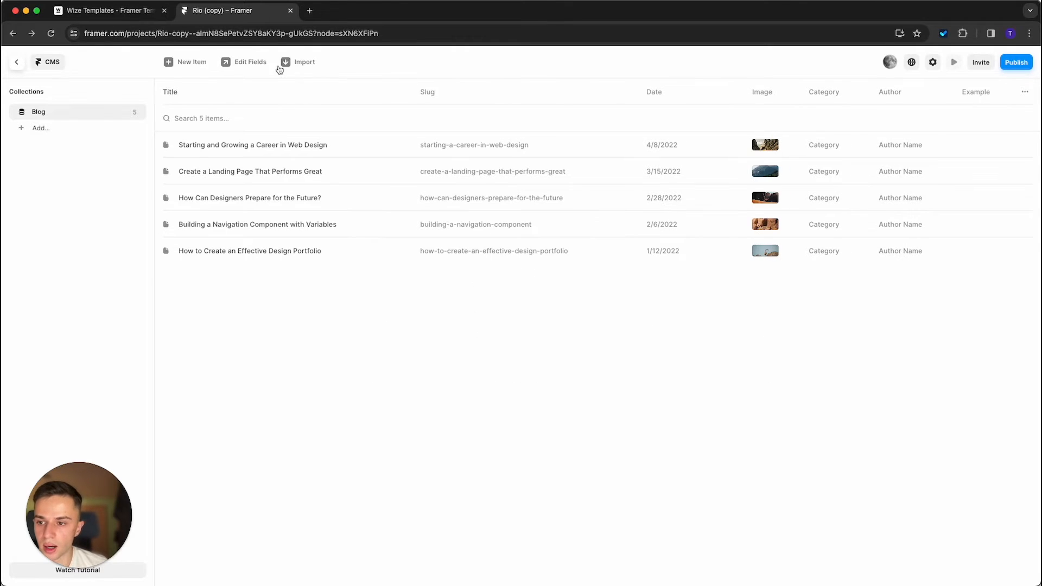
- Check the Example field in the Starting and Growing a Career in Web Design item, and delete that field from the Blog collection
left_click(257, 154)
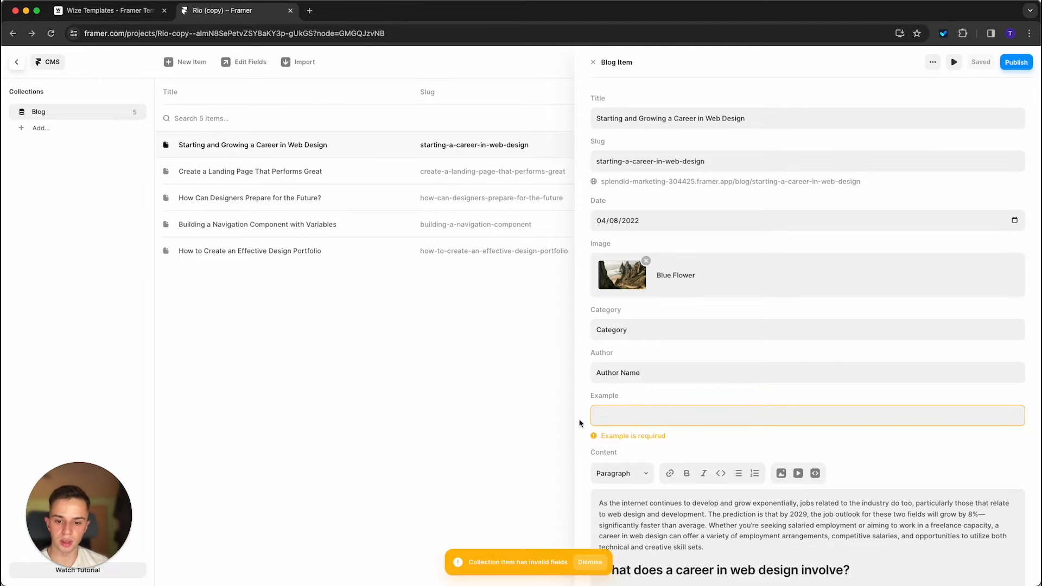
left_click(541, 417)
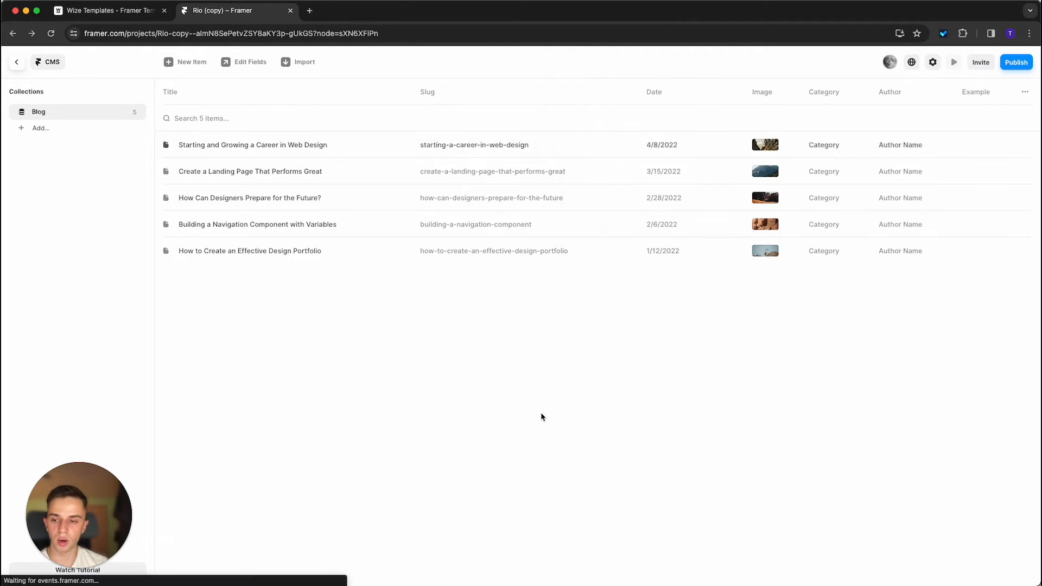
left_click(242, 62)
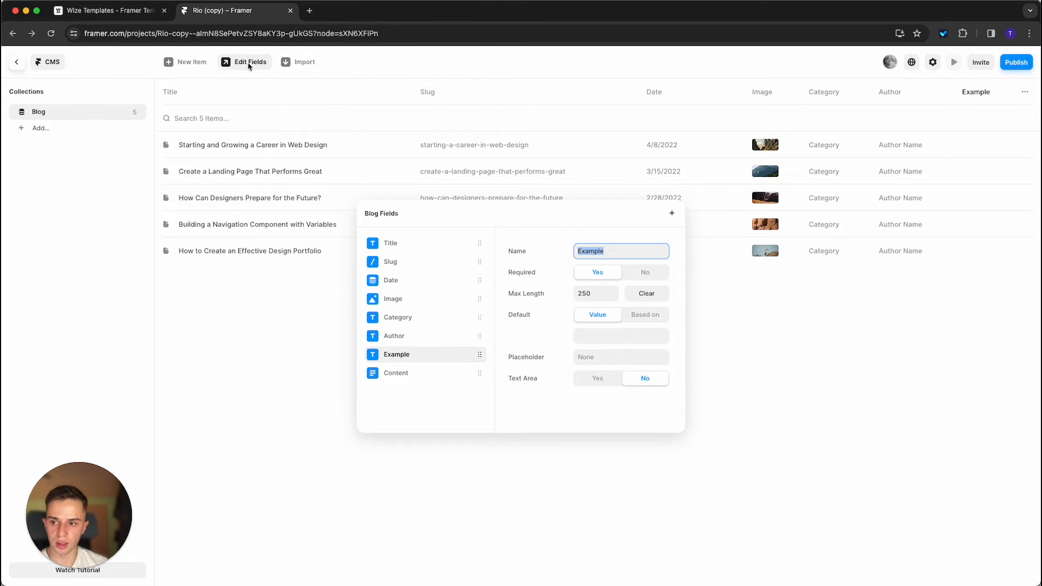
right_click(478, 356)
left_click(489, 365)
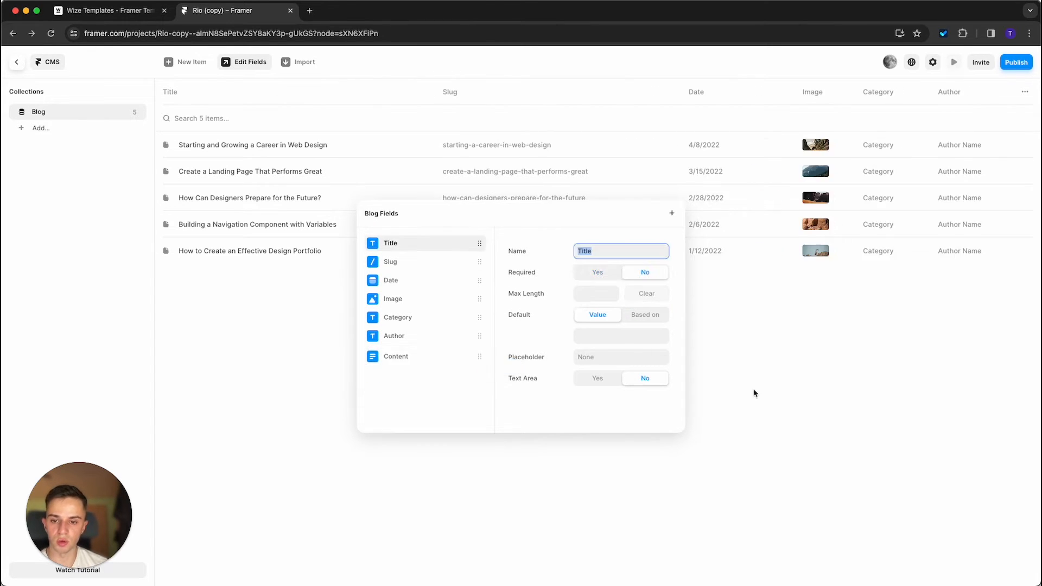
left_click(754, 393)
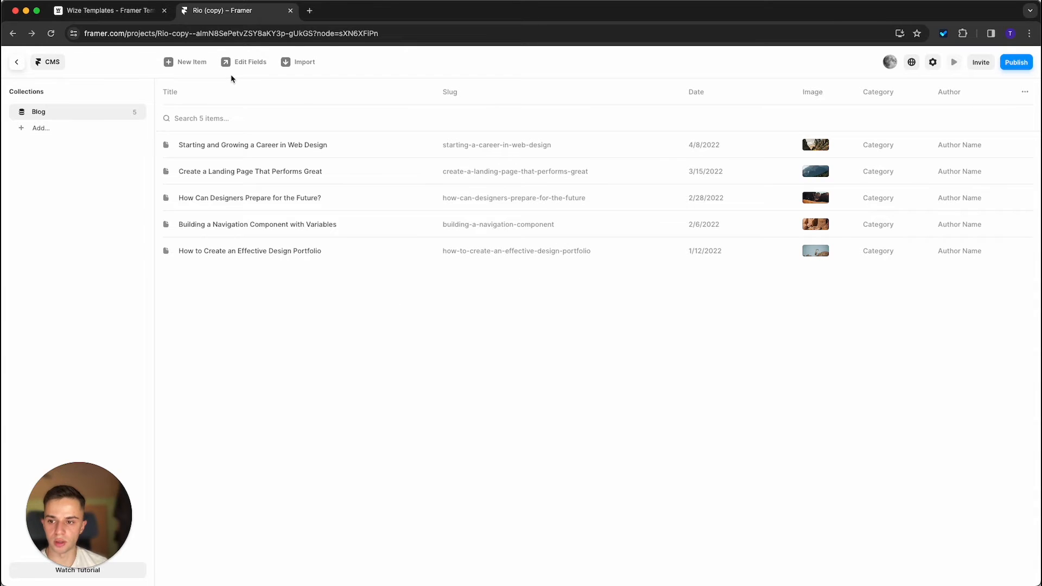
- View the CSV import options, and look through the fields and content of the Starting and Growing a Career in Web Design item
left_click(302, 63)
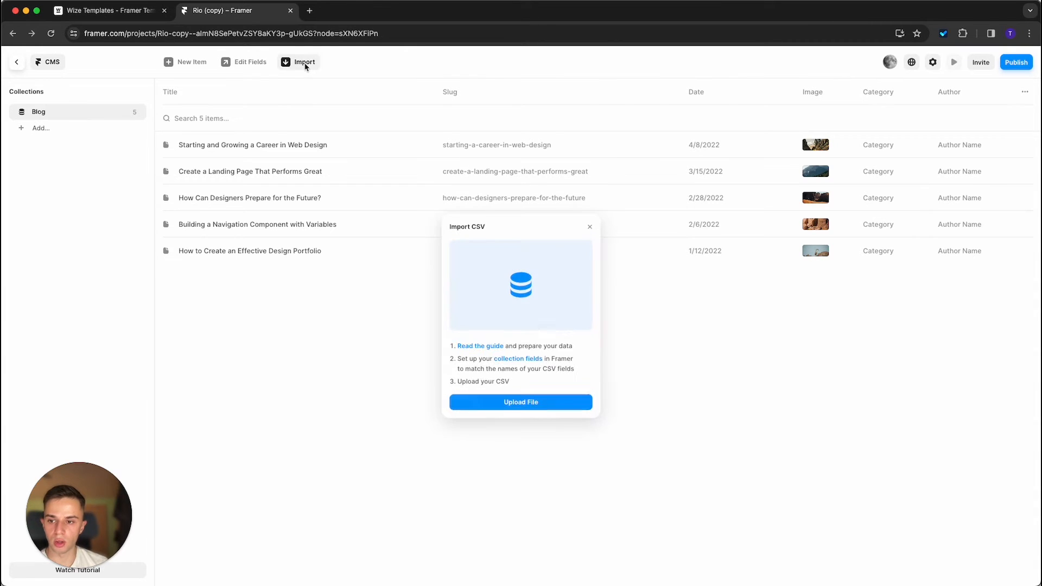
left_click(591, 228)
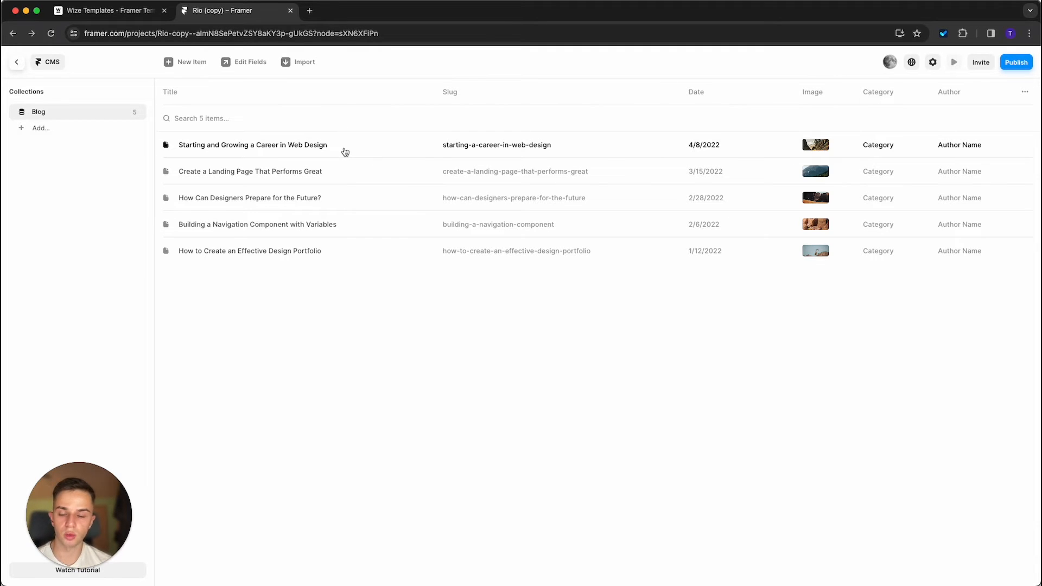
left_click(345, 152)
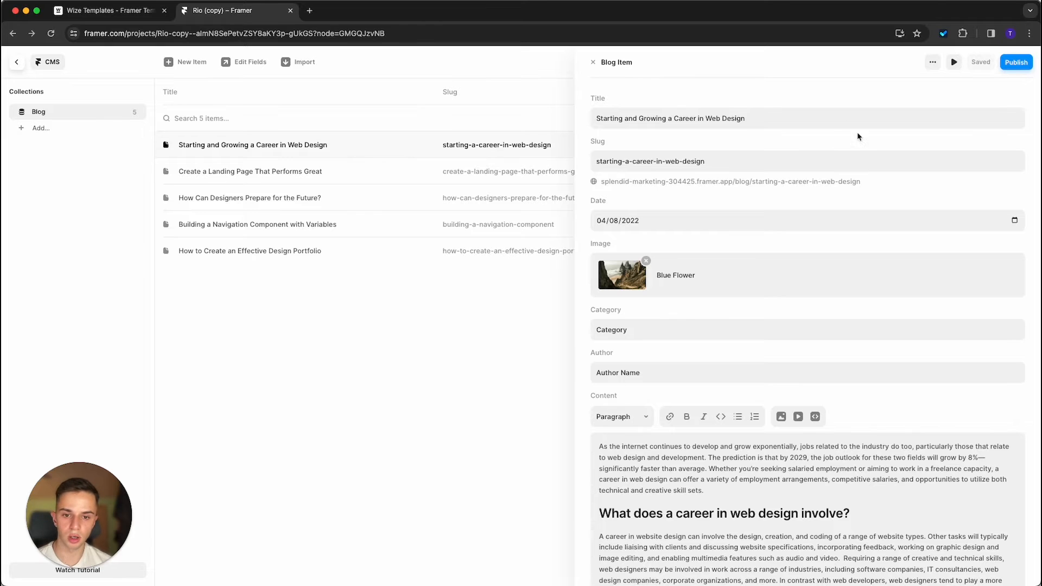
scroll(838, 349, "down", 5)
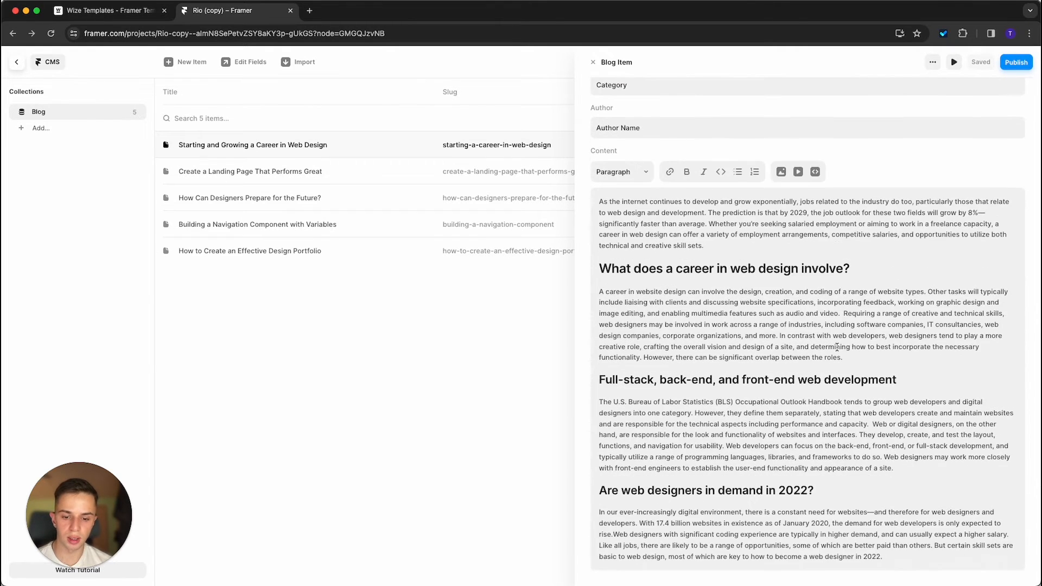
scroll(837, 347, "up", 5)
key("Escape")
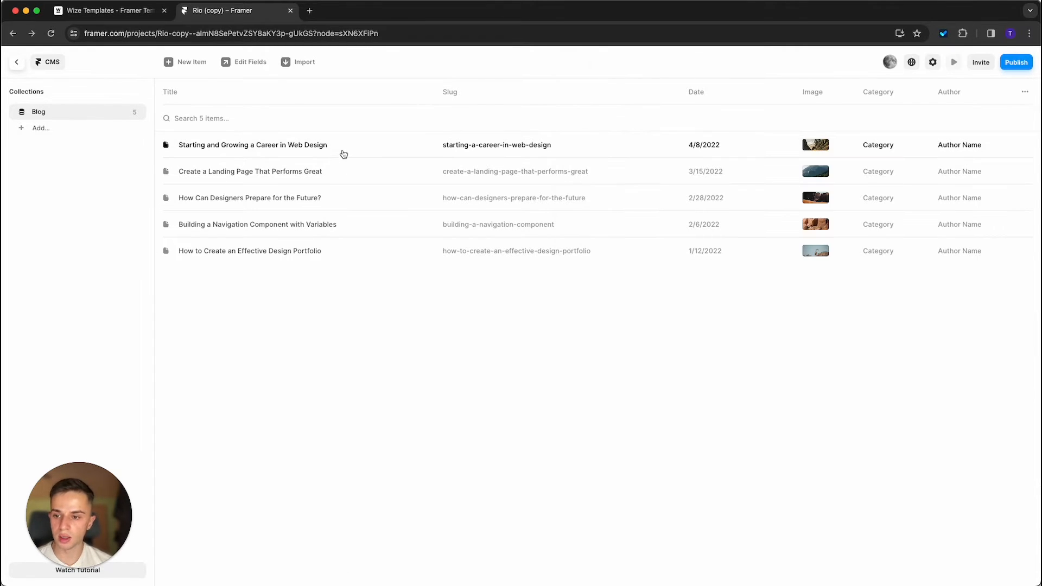
- Delete the Starting and Growing a Career in Web Design item from the Blog collection
right_click(346, 142)
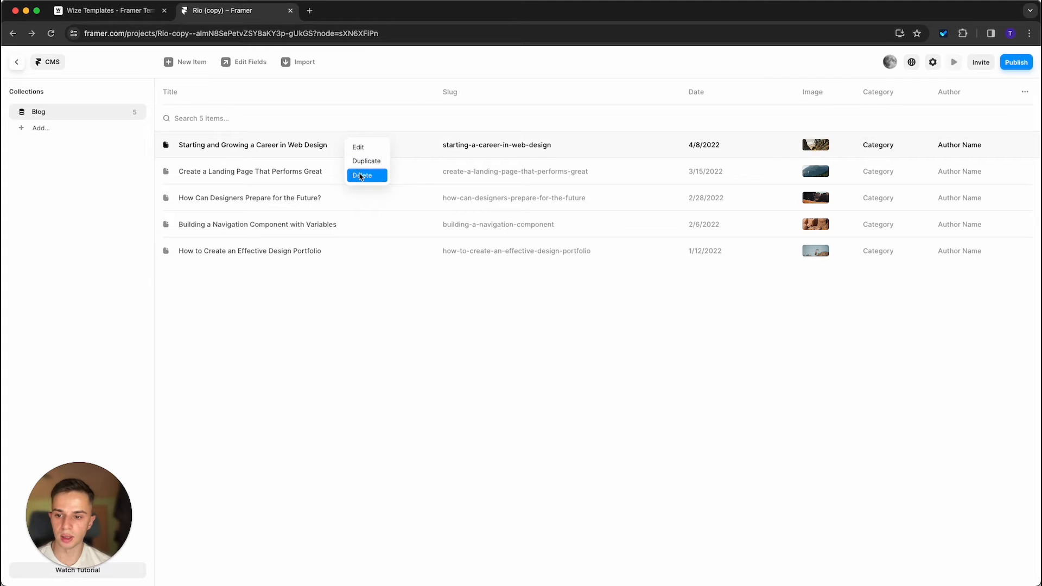
left_click(361, 175)
left_click(563, 334)
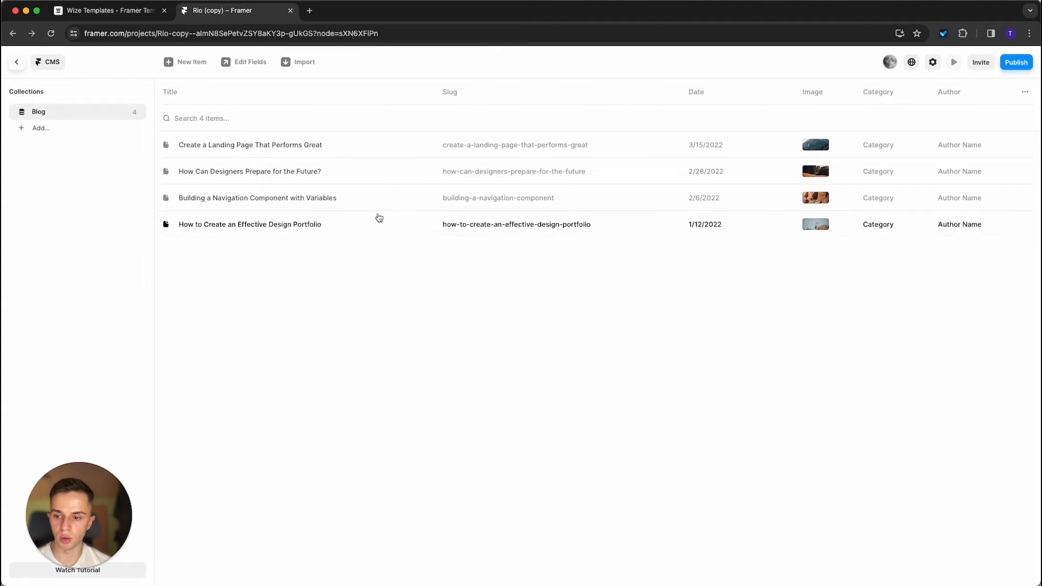
- Duplicate the How to Create an Effective Design Portfolio item and save the copy in the Blog collection
right_click(380, 219)
left_click(404, 238)
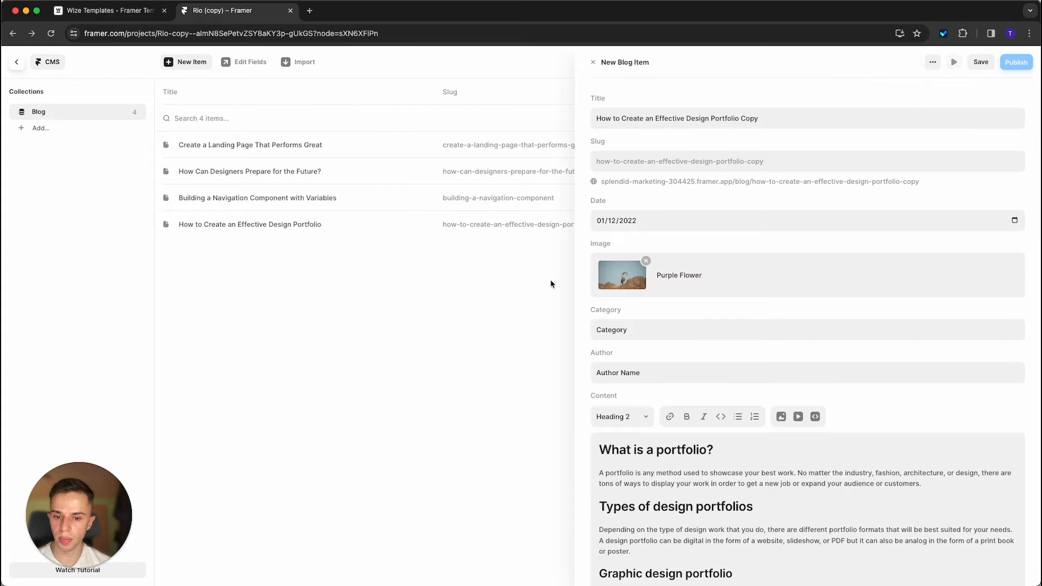
left_click(583, 344)
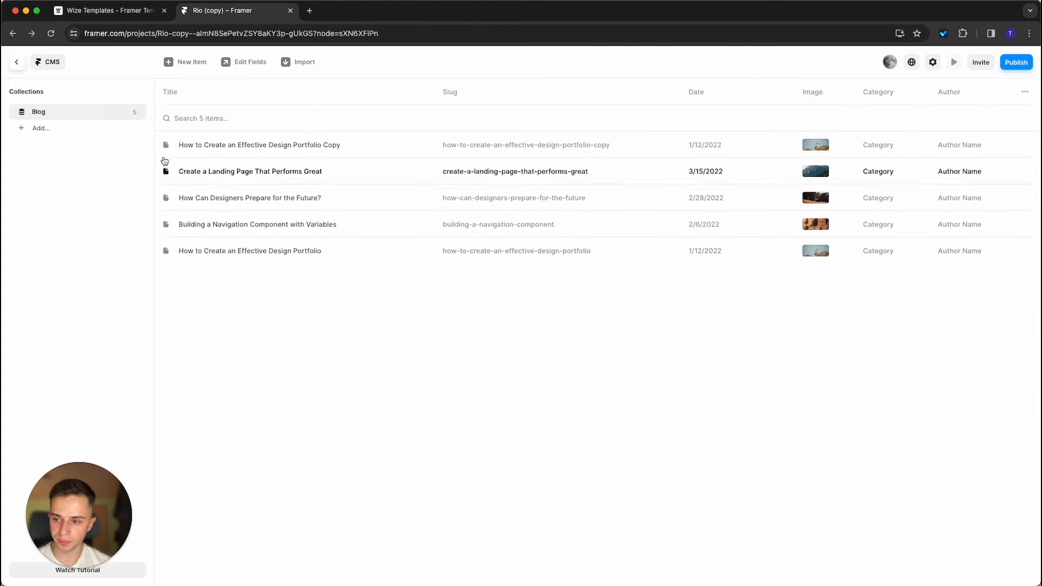
- View the blank form for a new blog item, close it without saving, and return to the Home page canvas
left_click(192, 62)
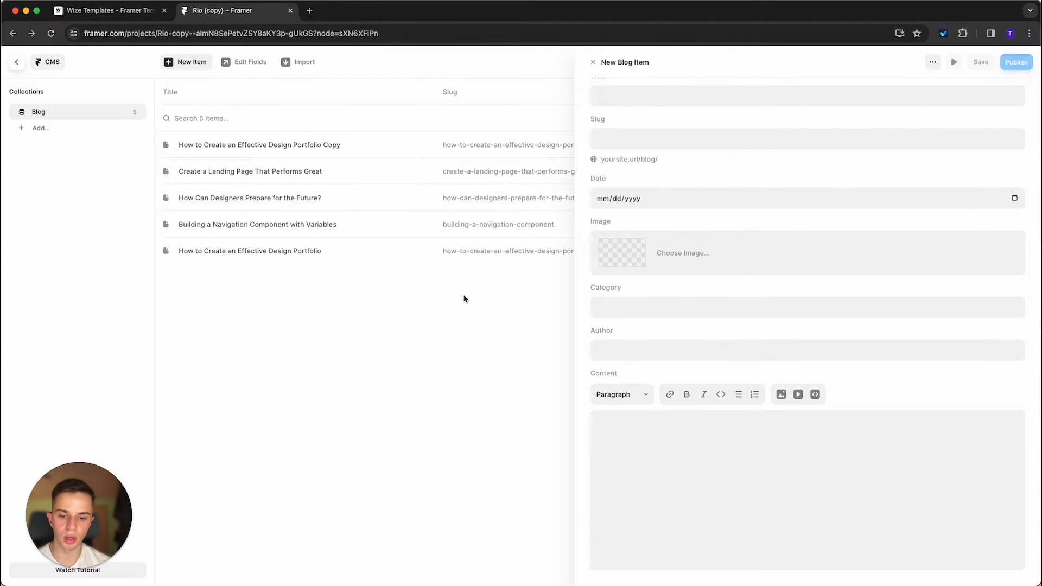
left_click(462, 298)
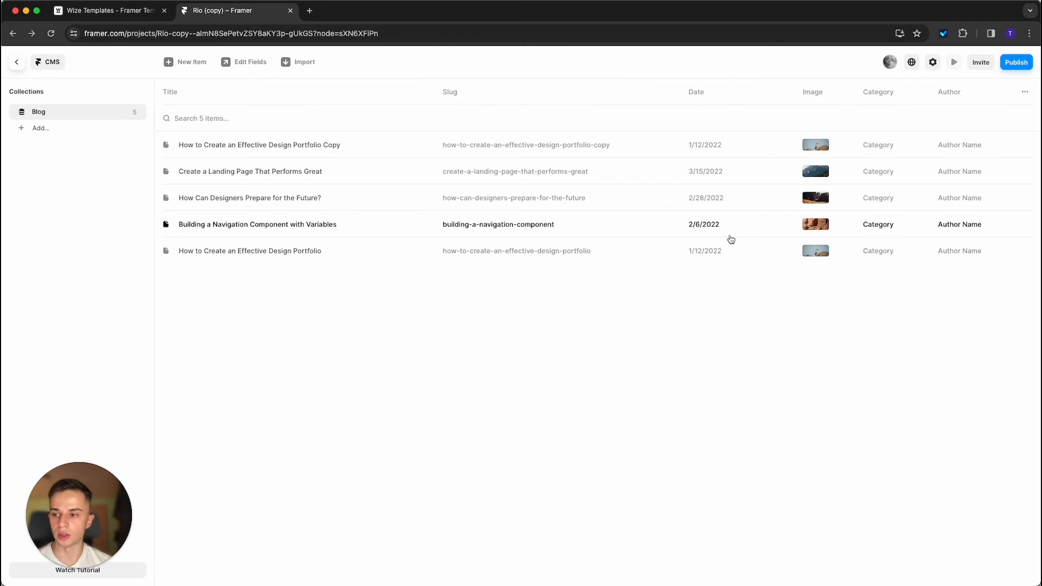
left_click(16, 68)
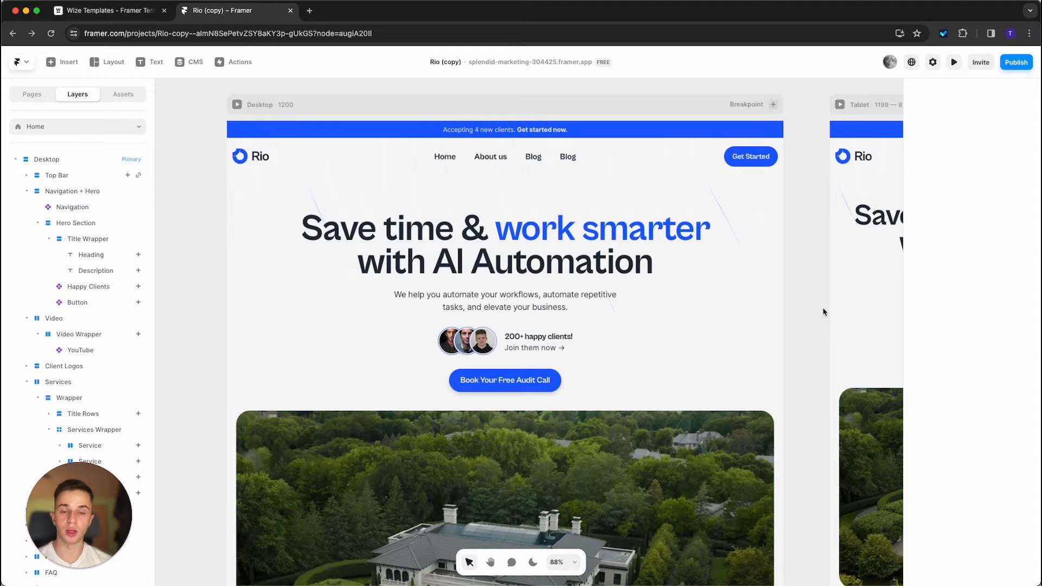
- Replace the whole hero heading on the Home page's desktop layout with "Example Here"
left_click(527, 231)
double_click(527, 232)
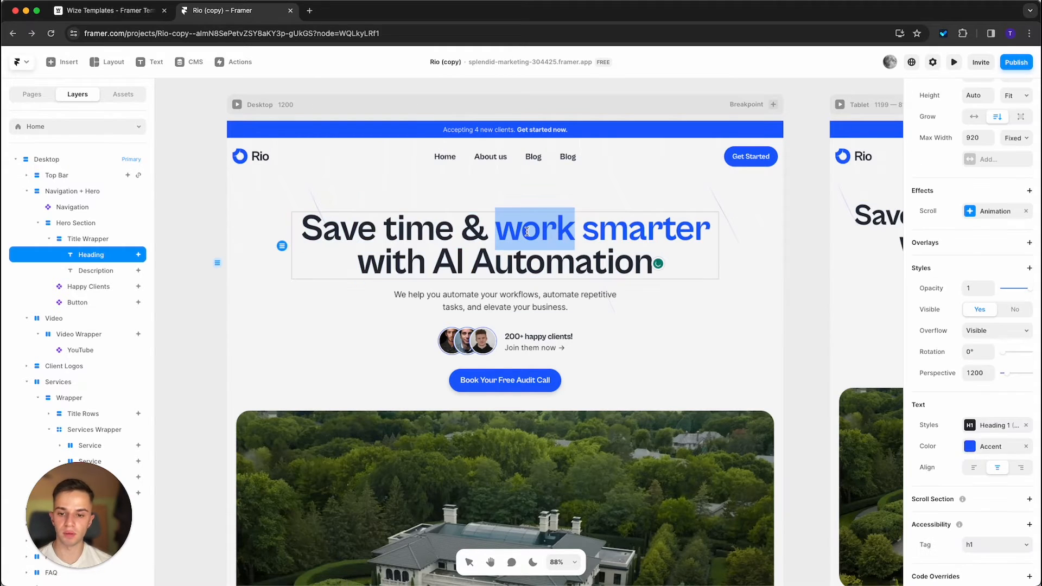
left_click(527, 232)
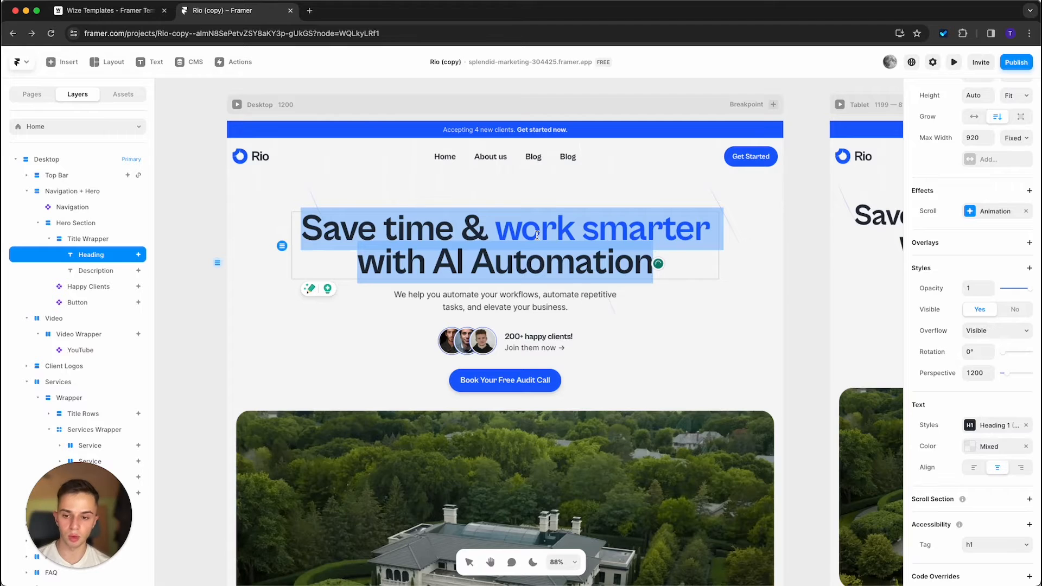
type("Example Her")
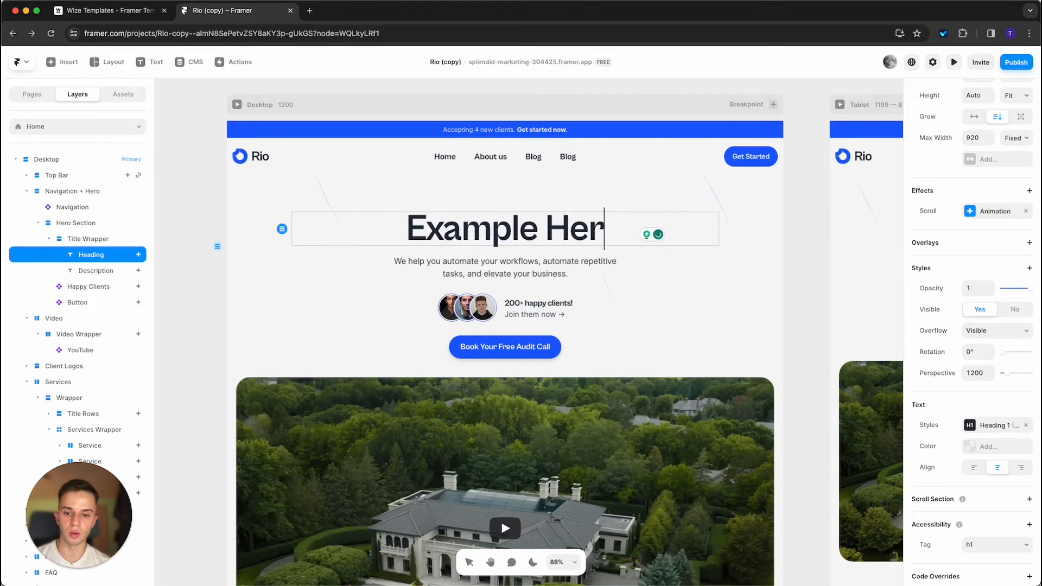
type("e")
key("Escape")
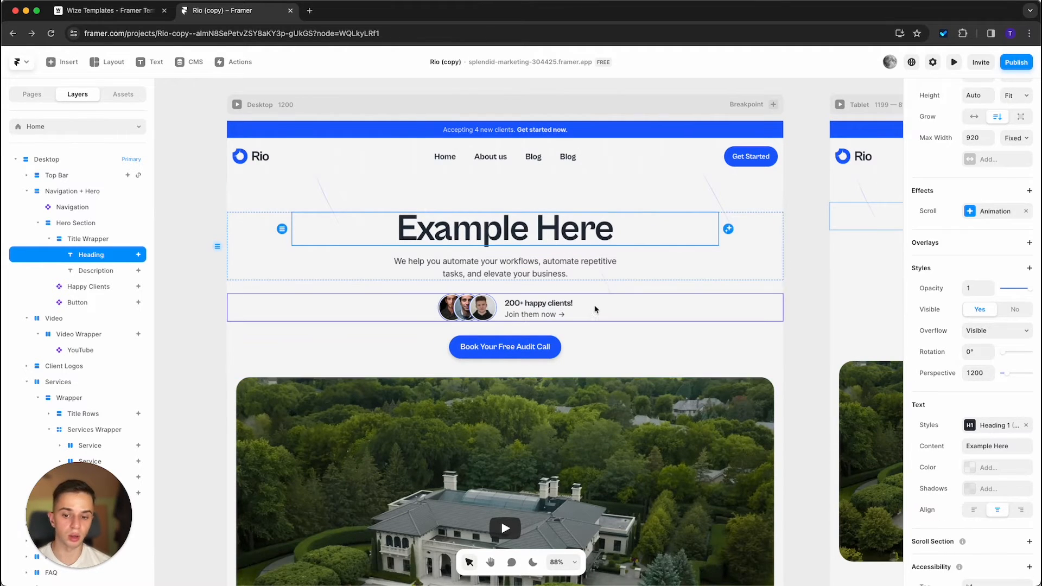
- Set the hero's Happy Clients component text to "Change text" and its CTA text to "CTA →"
left_click(554, 310)
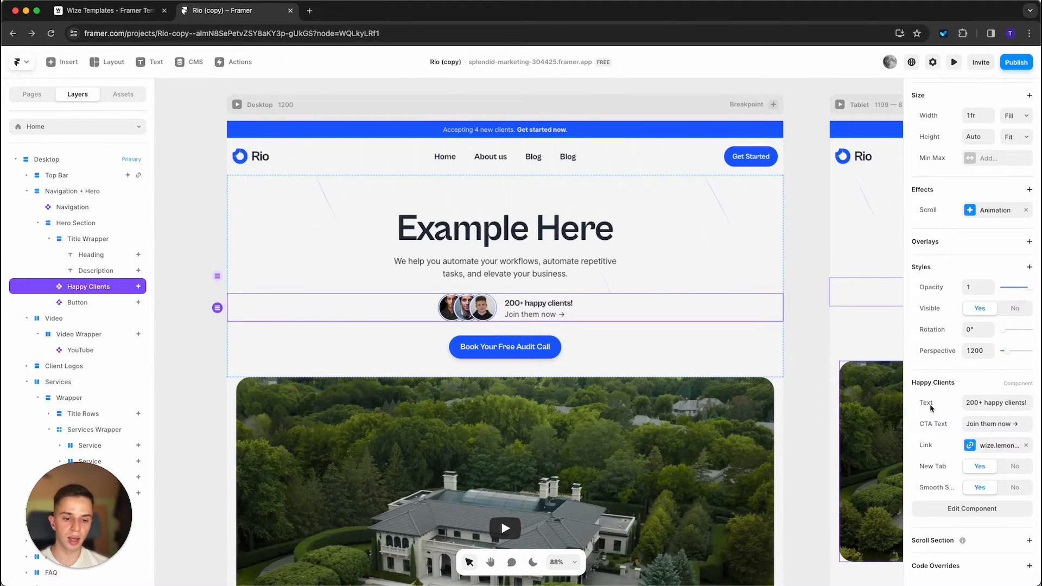
left_click(969, 405)
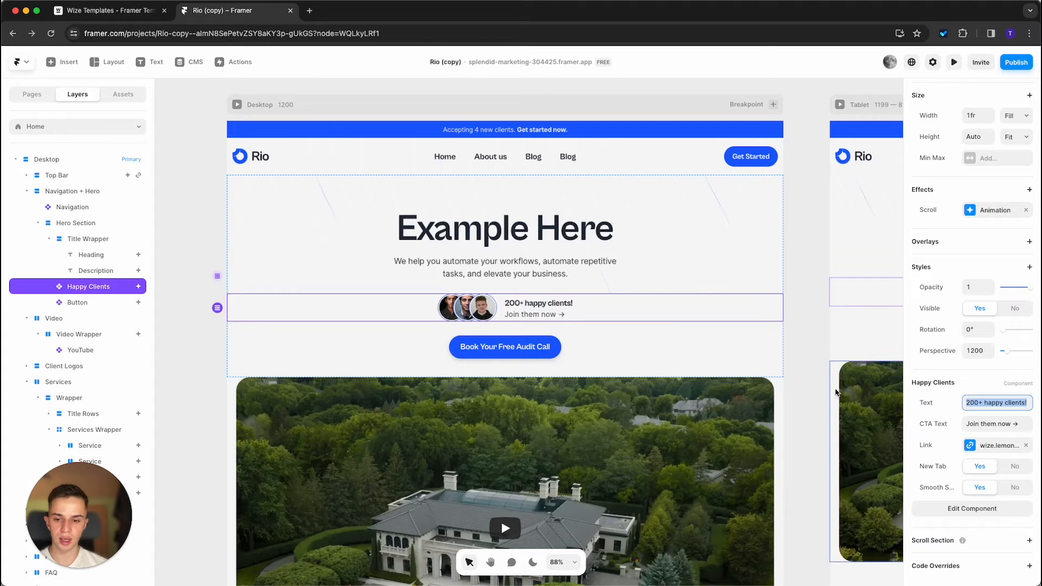
type("Chan")
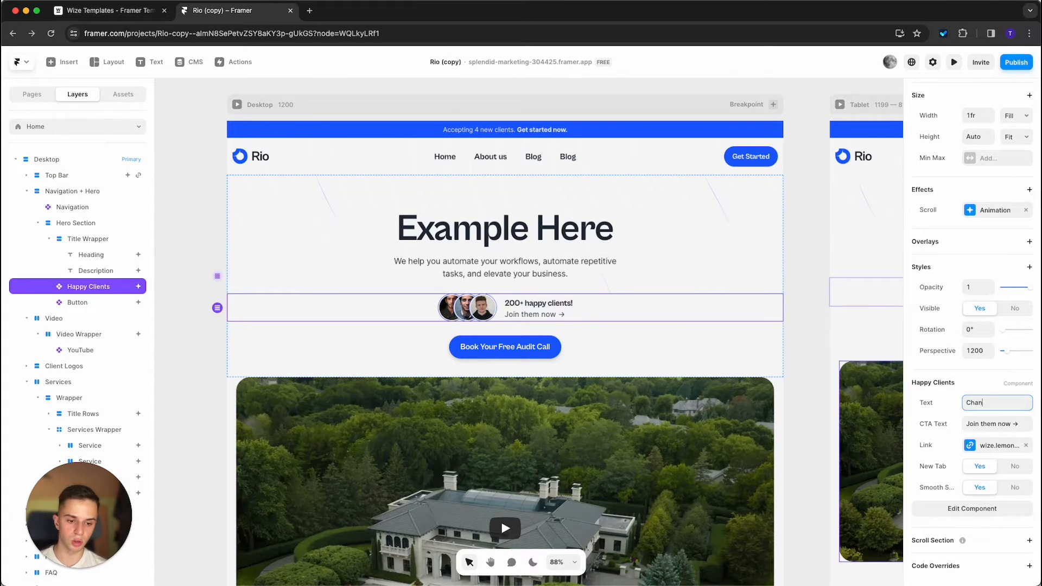
type("ge text")
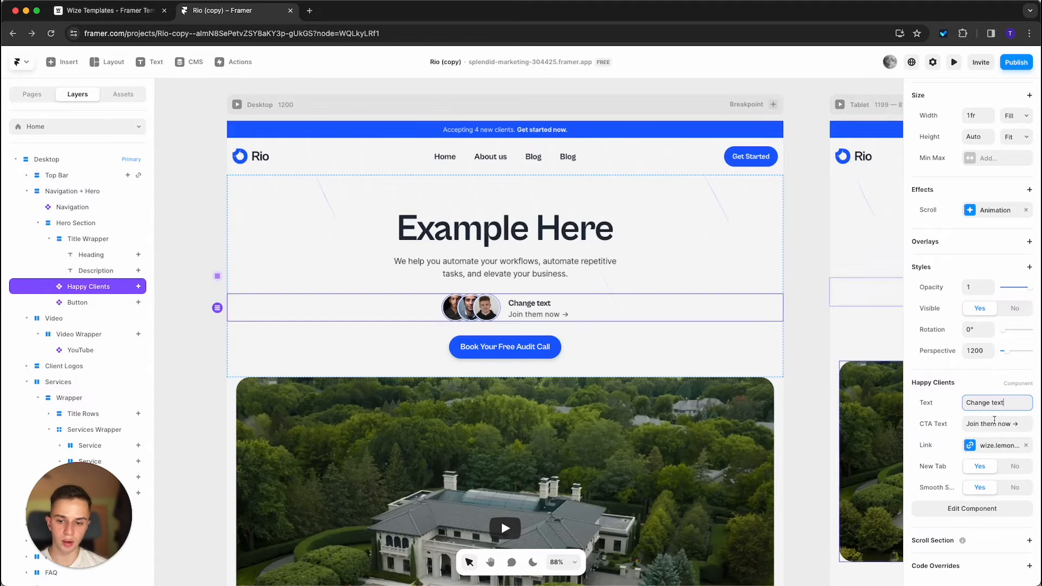
left_click_drag(967, 424, 1011, 422)
type("CTA")
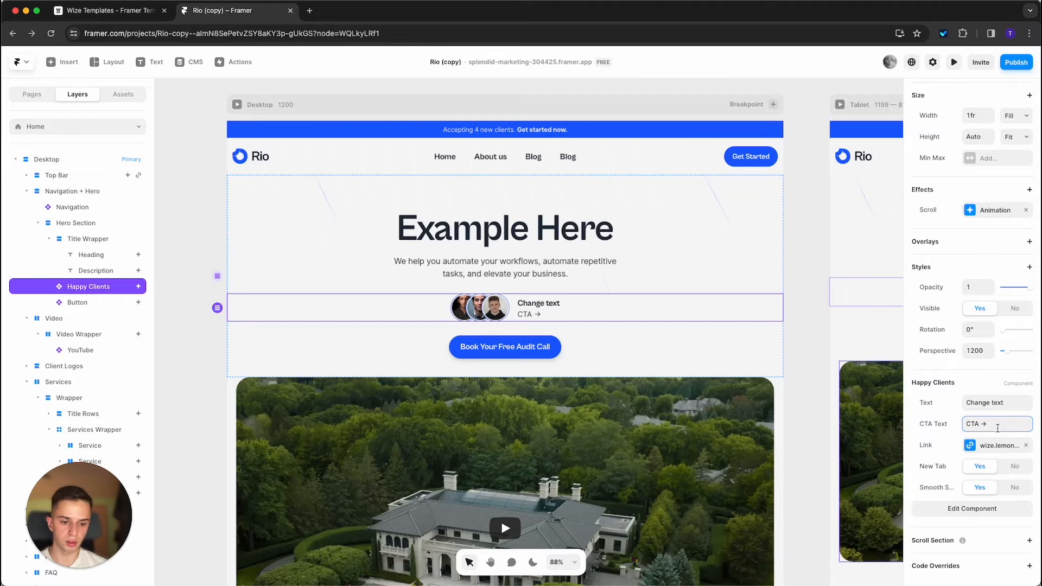
left_click(839, 445)
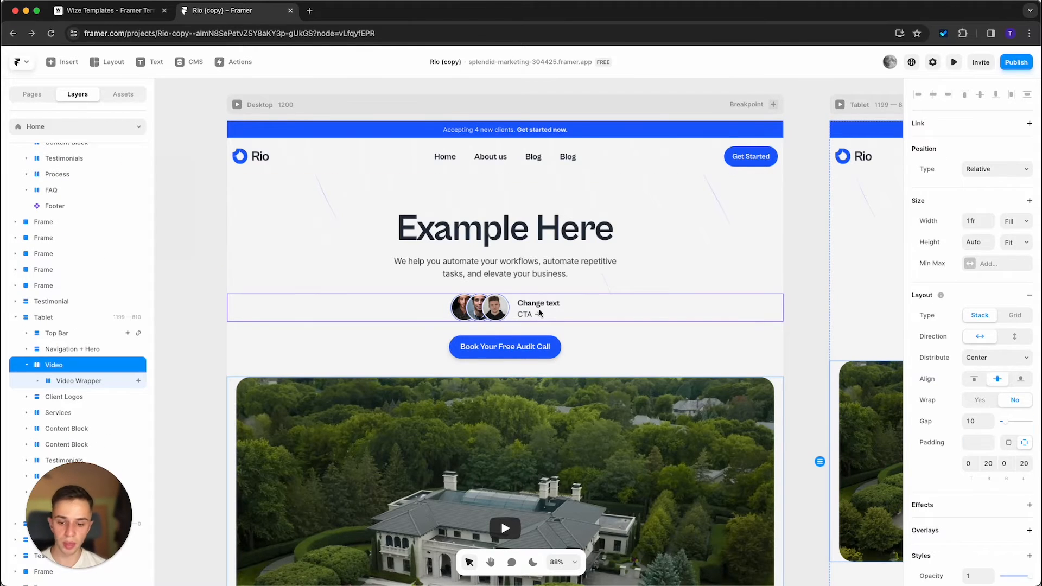
- View the page of the duplicated design portfolio blog post and look through the item fields behind its title
left_click(45, 95)
scroll(596, 325, "down", 8)
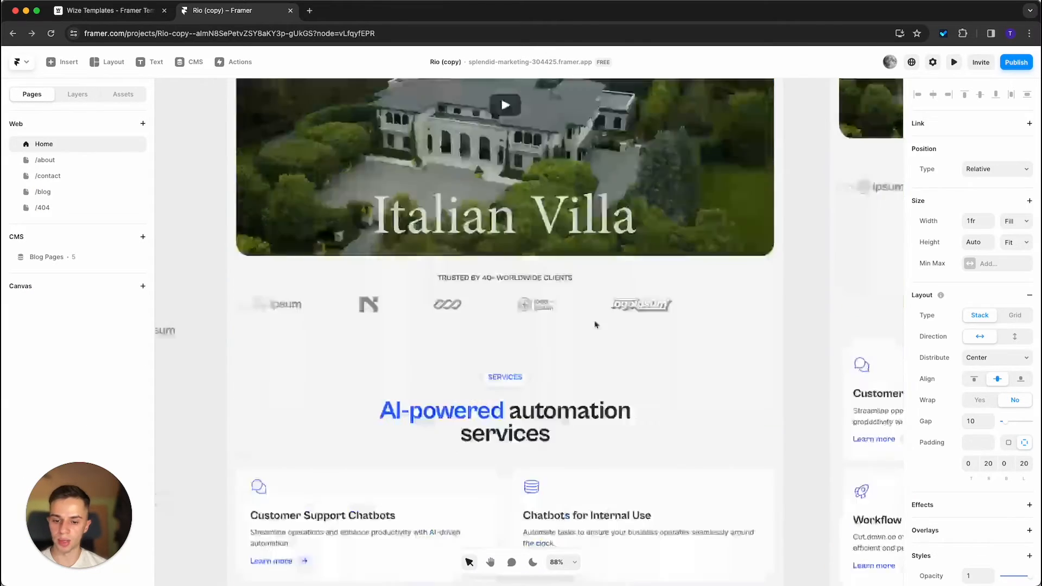
scroll(364, 228, "up", 3)
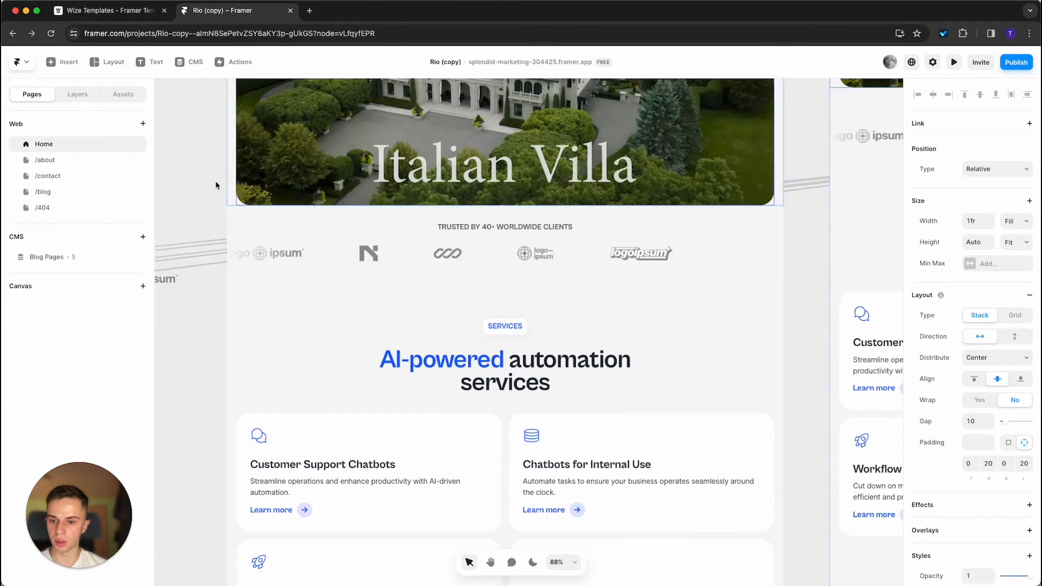
left_click(53, 259)
double_click(596, 352)
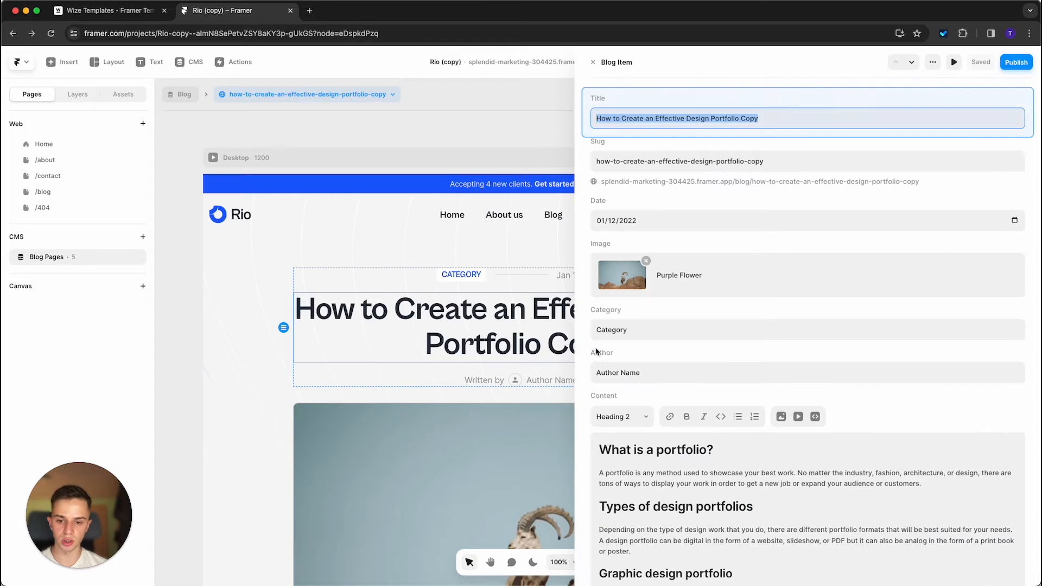
left_click(483, 156)
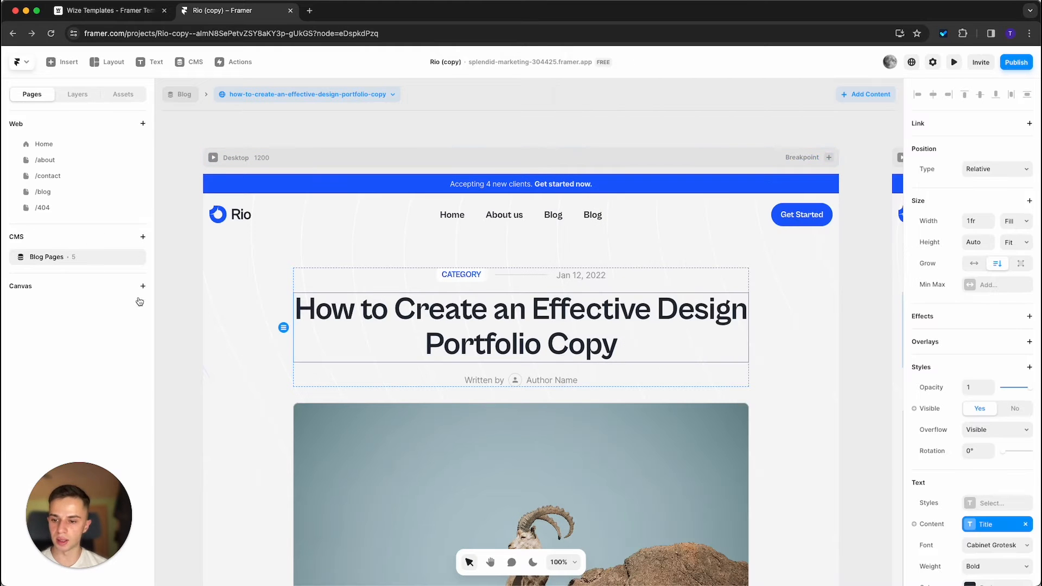
double_click(477, 336)
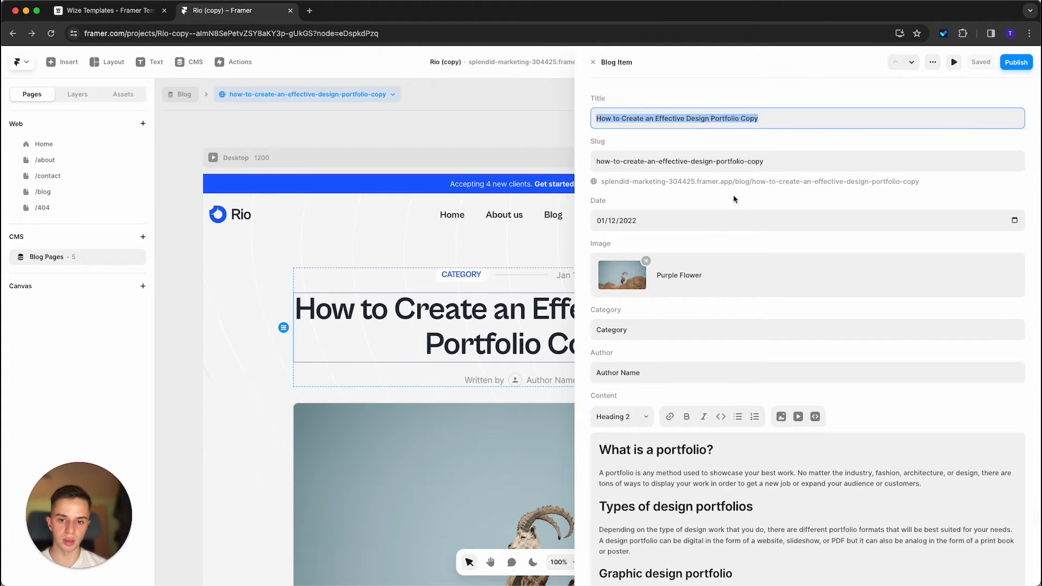
scroll(725, 470, "down", 2)
scroll(725, 470, "down", 1)
left_click_drag(753, 425, 607, 354)
left_click(214, 144)
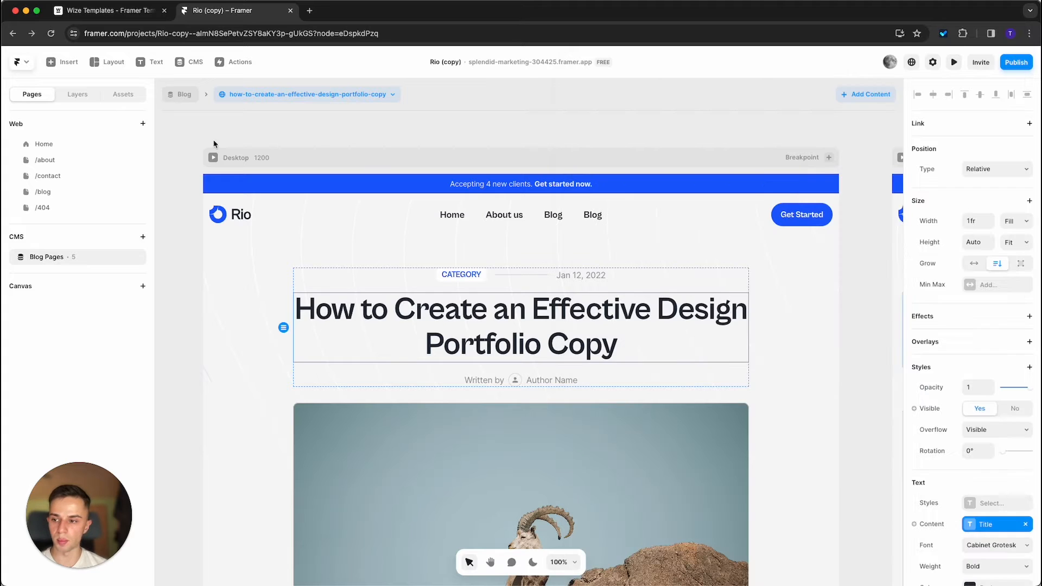
- Return to the Home page and replace the Chatbots for Internal Use card's description with "asdasd"
left_click(51, 151)
scroll(597, 293, "down", 3)
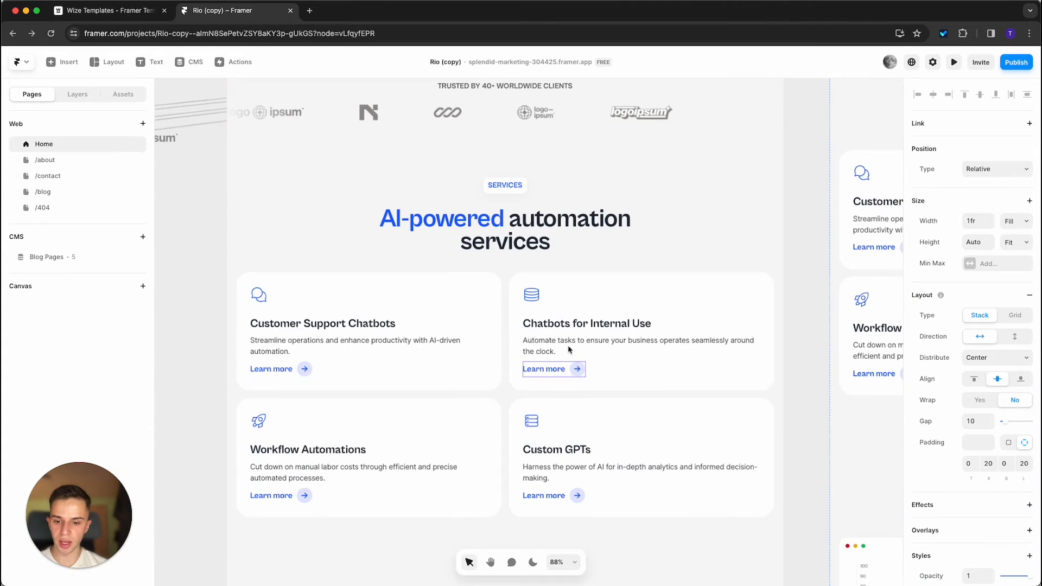
left_click(563, 342)
double_click(563, 342)
type("asdasd")
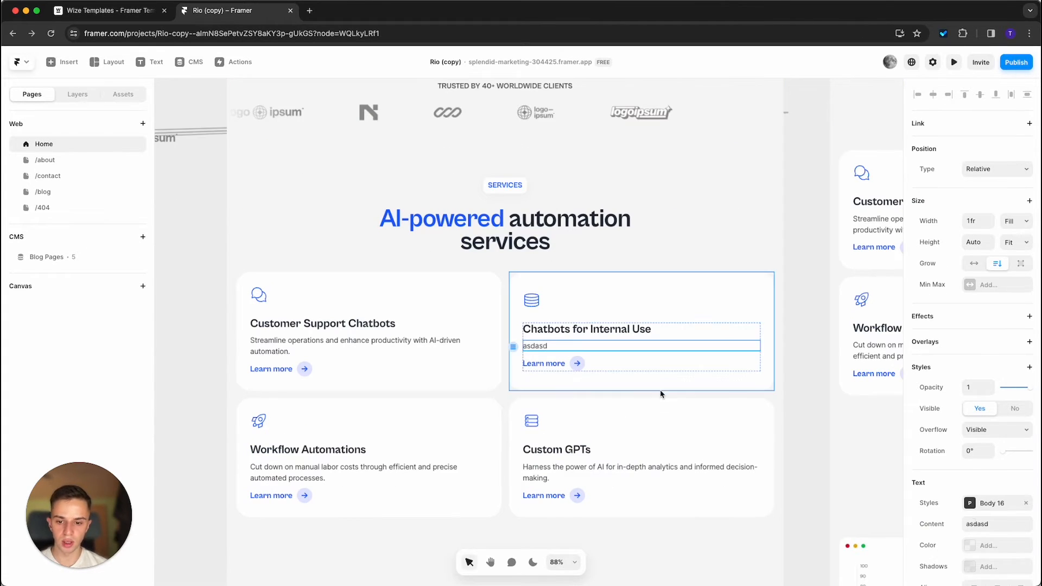
left_click(717, 249)
- Set the font of the project's Heading 1 text style to Caesar Dressing
scroll(688, 336, "up", 10)
scroll(687, 336, "down", 1)
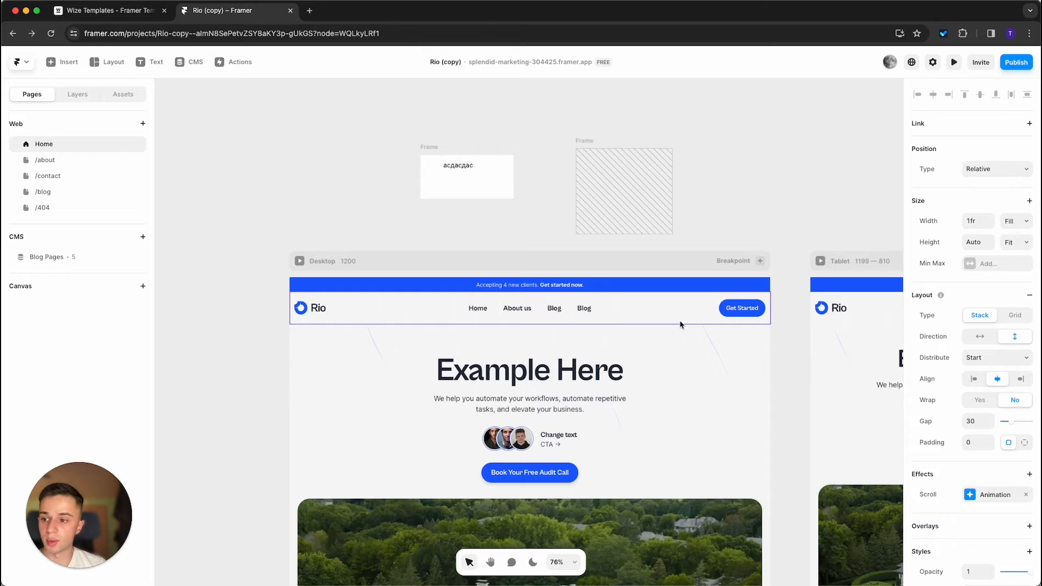
left_click(125, 96)
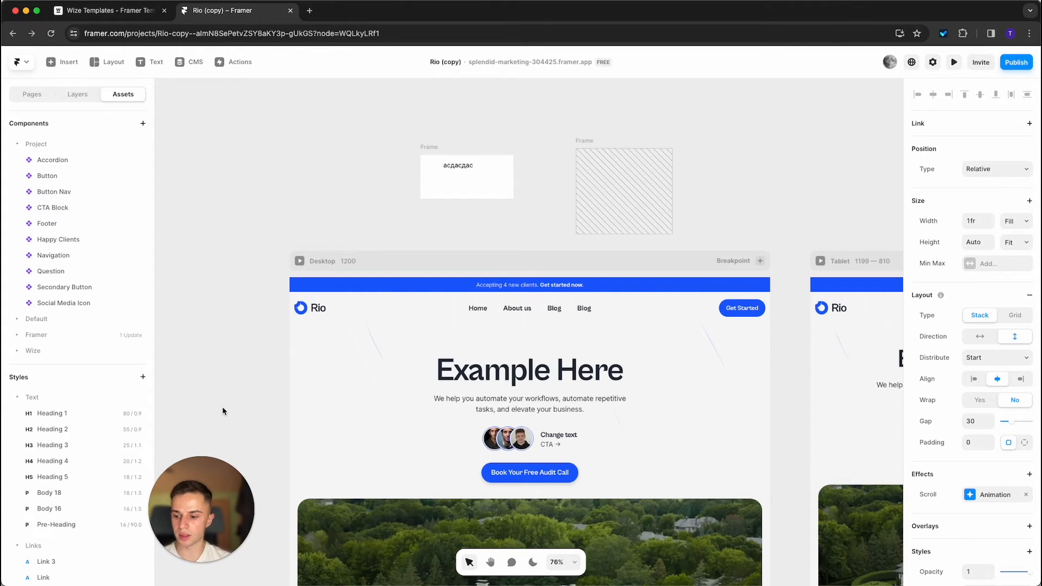
scroll(223, 411, "down", 2)
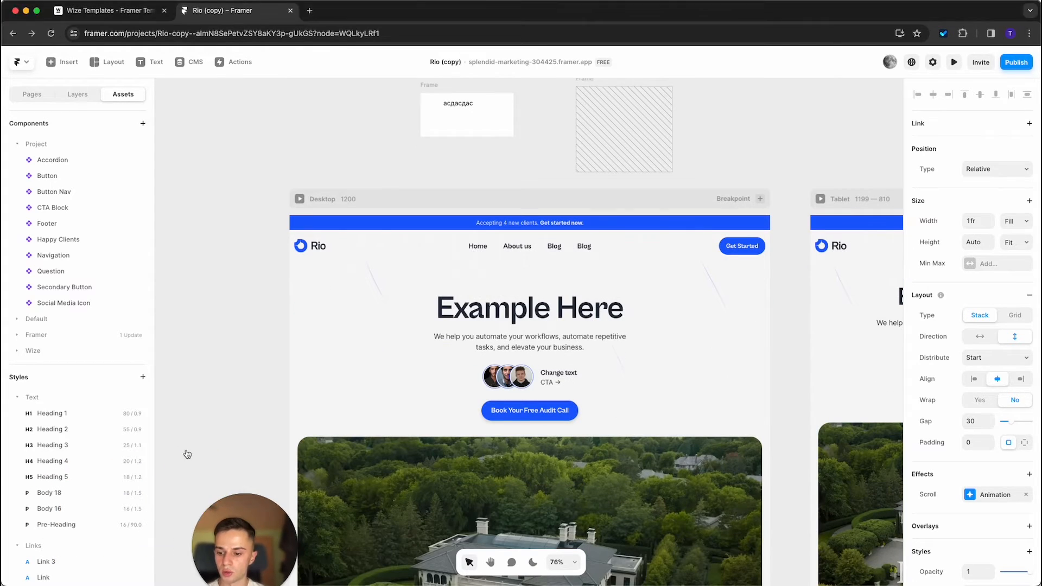
scroll(53, 402, "down", 5)
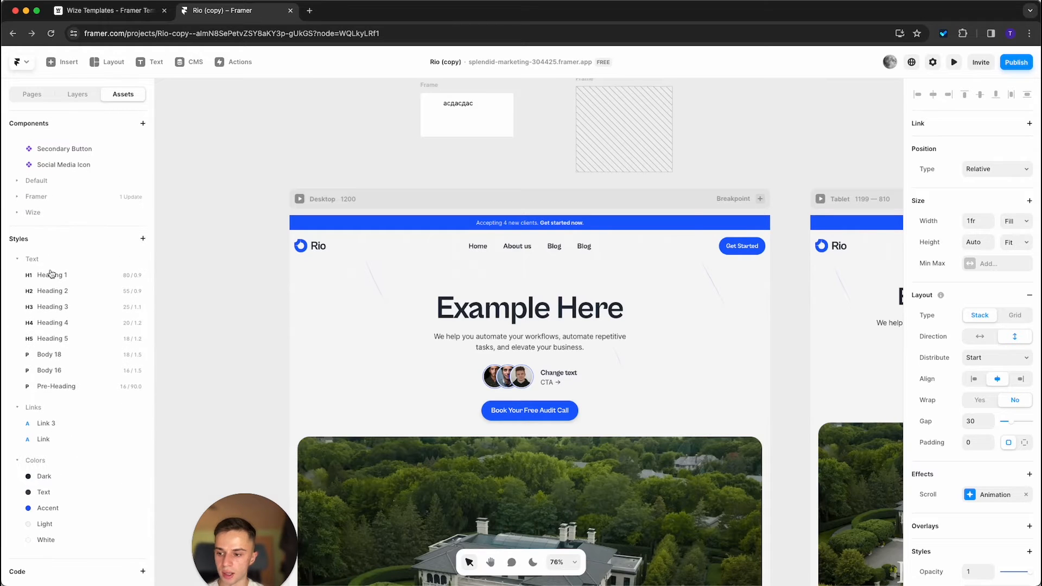
left_click(55, 277)
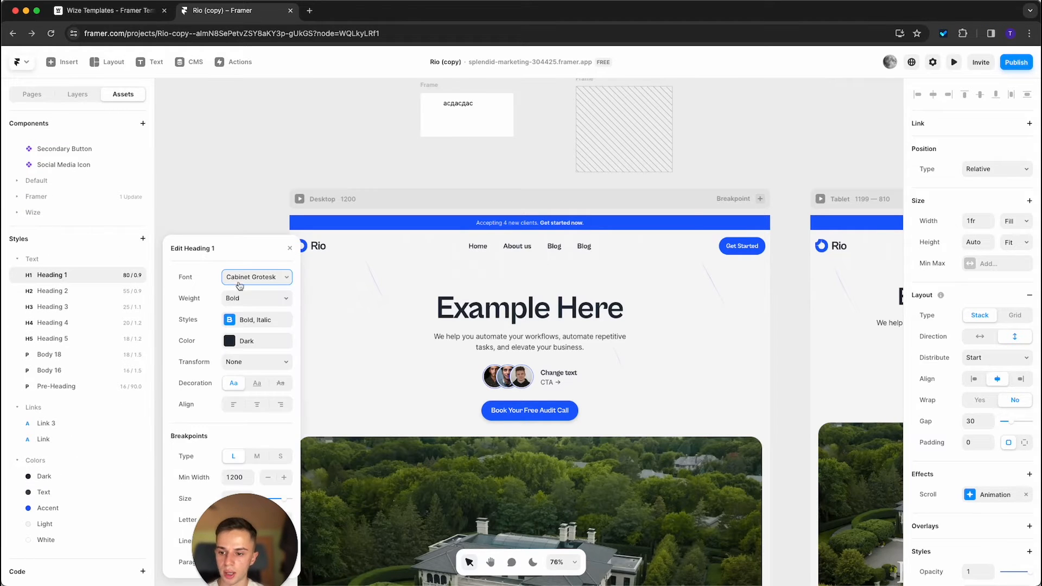
scroll(432, 338, "down", 5)
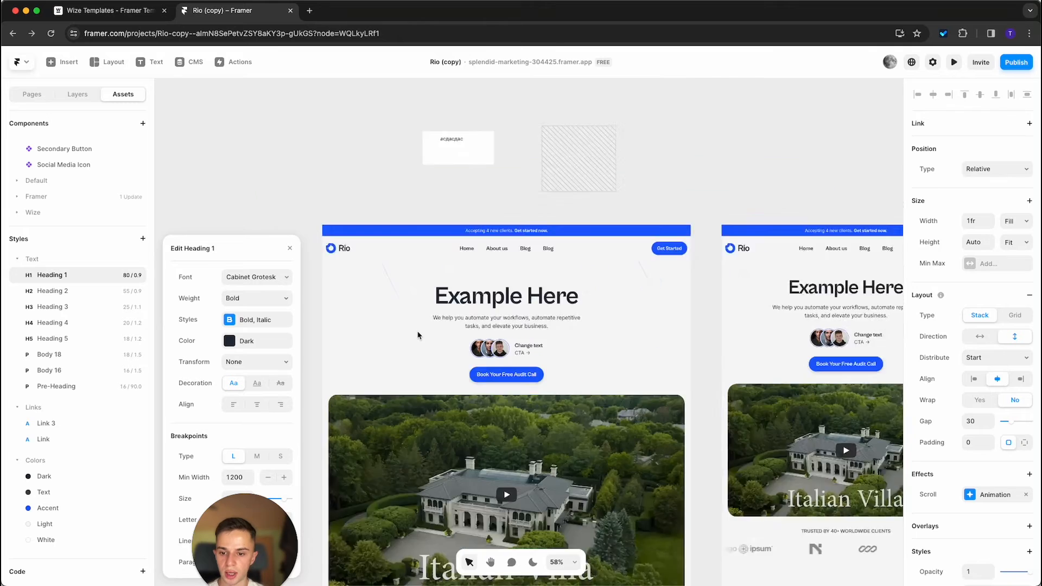
scroll(418, 335, "down", 3)
left_click(256, 277)
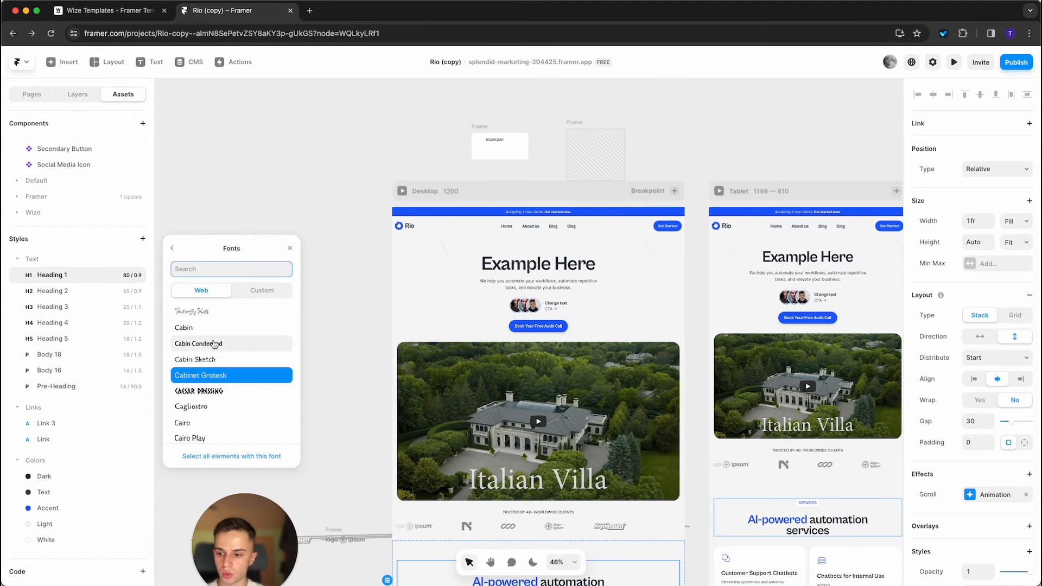
left_click(219, 392)
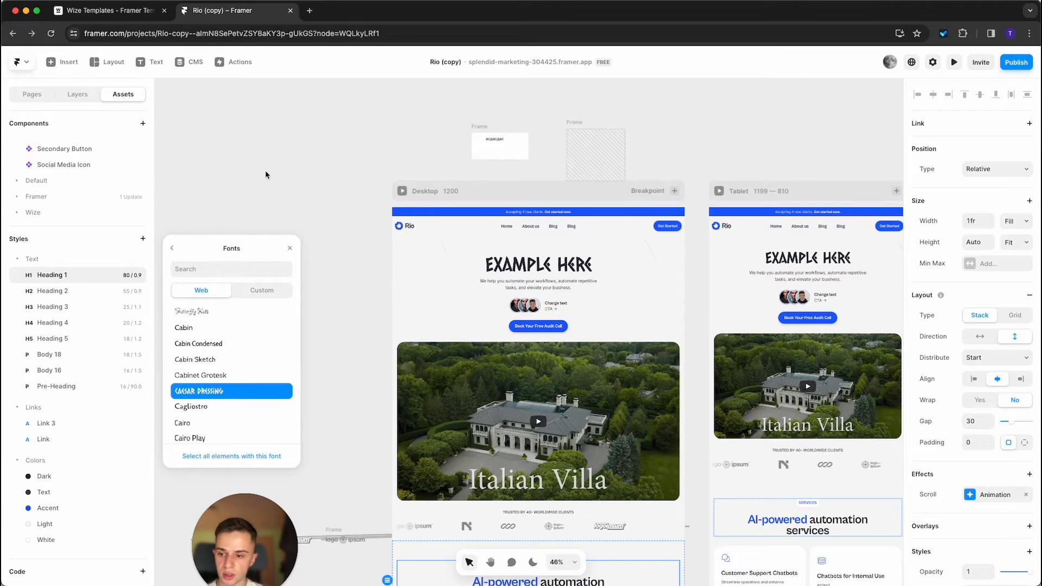
left_click(322, 197)
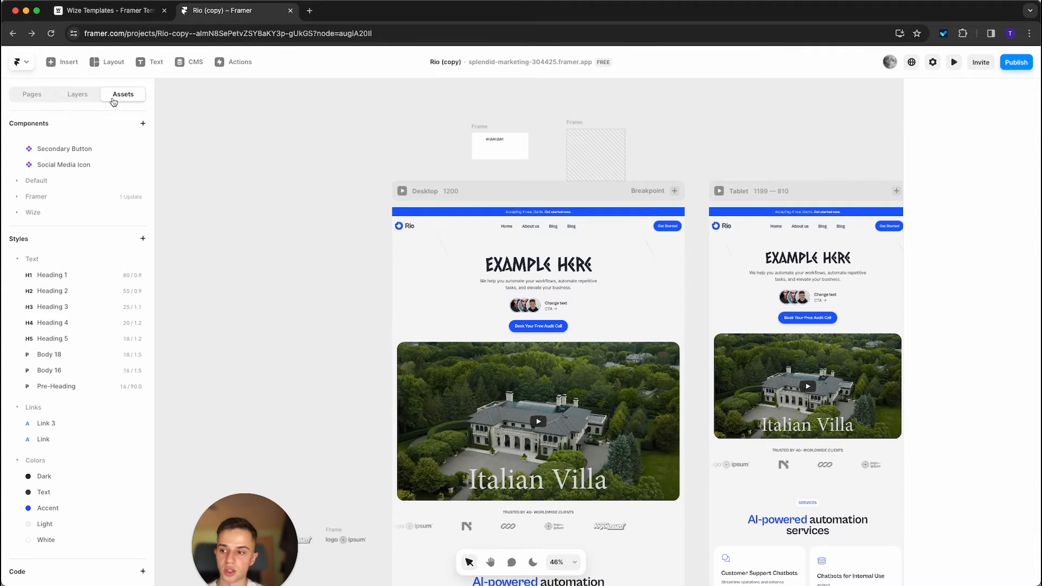
- Examine the headings on the about, contact, blog and 404 pages, and return to the Home page
left_click(38, 96)
left_click(80, 163)
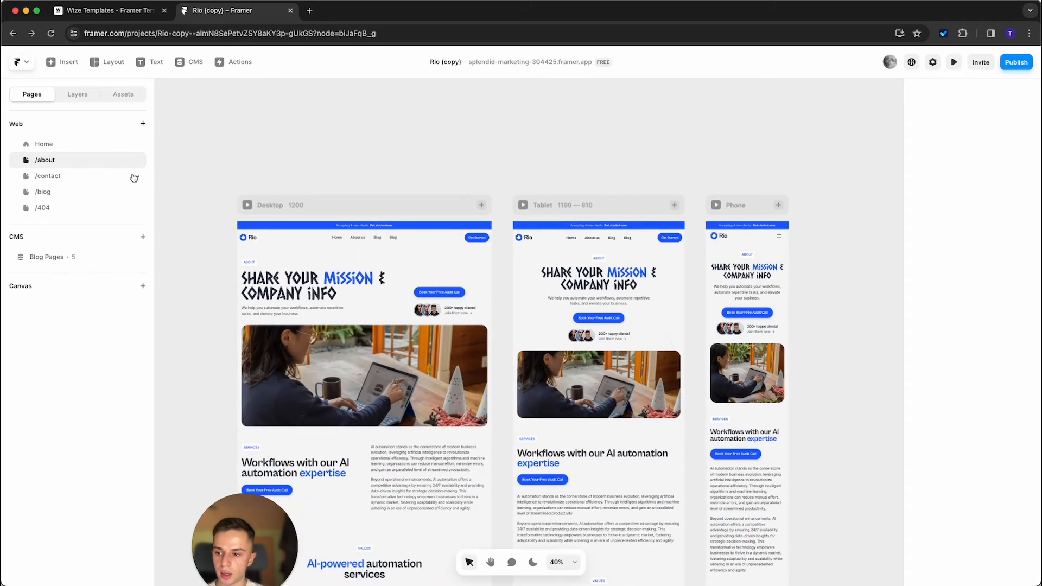
left_click(133, 177)
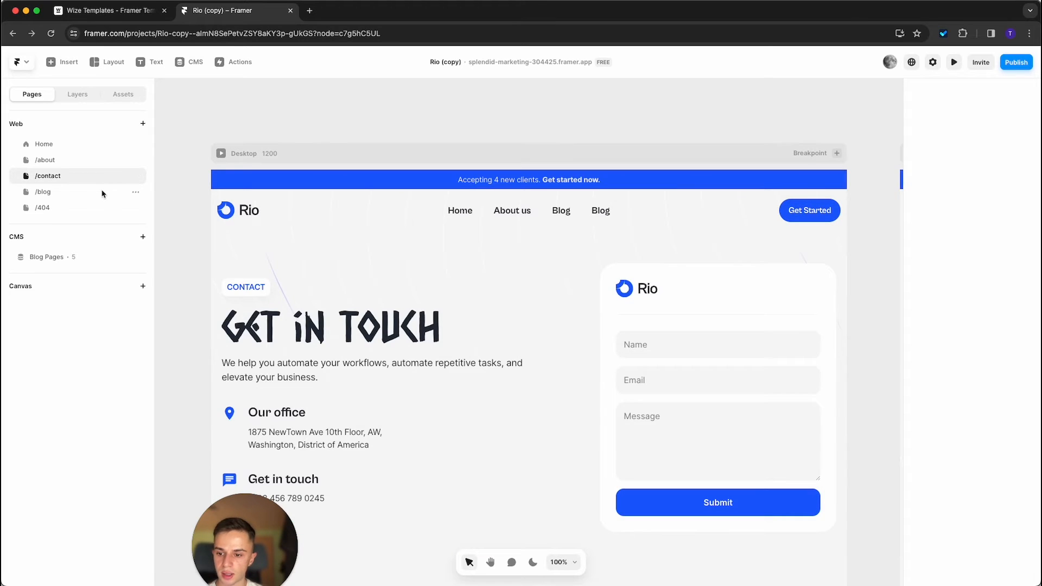
left_click(102, 194)
left_click(90, 208)
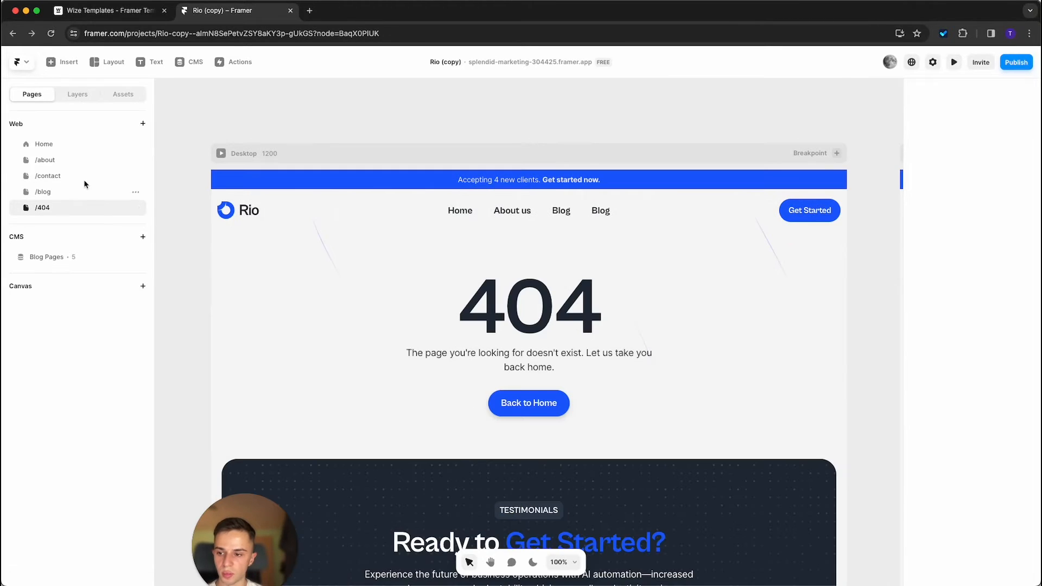
left_click(84, 159)
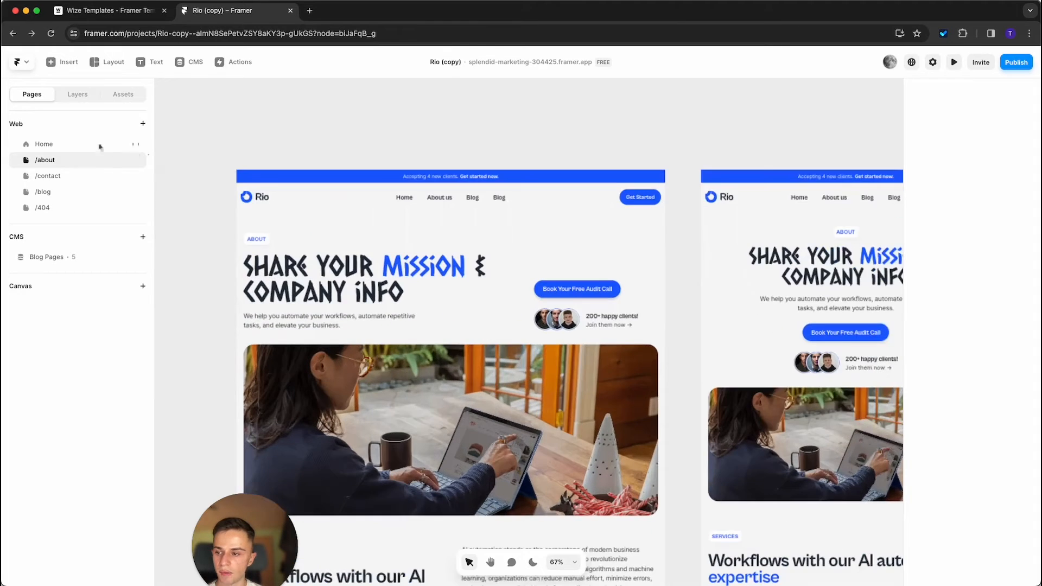
left_click(98, 144)
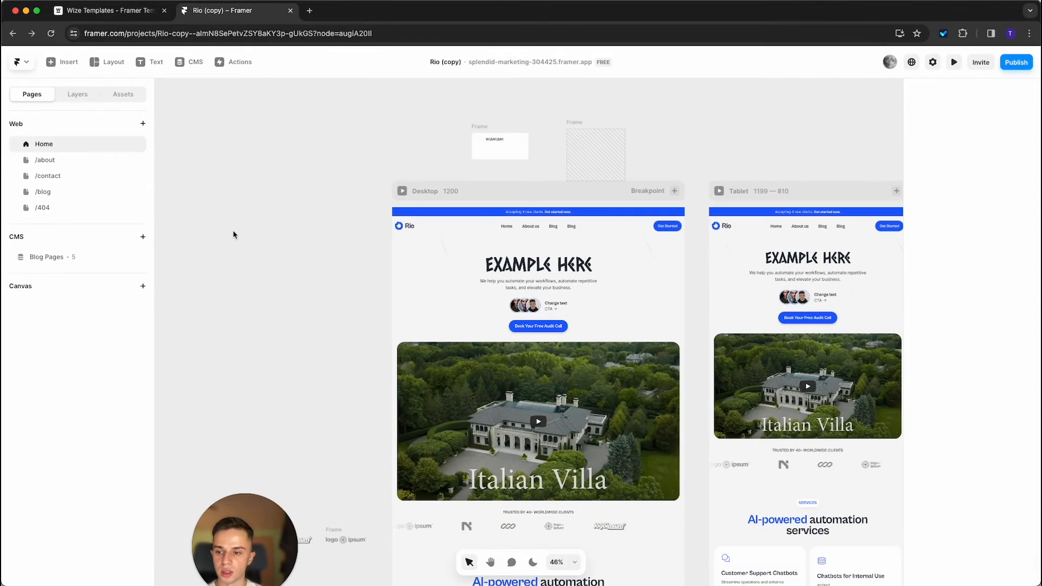
- Set the Heading 2 text style's font to Caesar Dressing and check the section headings on the Home page
left_click(128, 96)
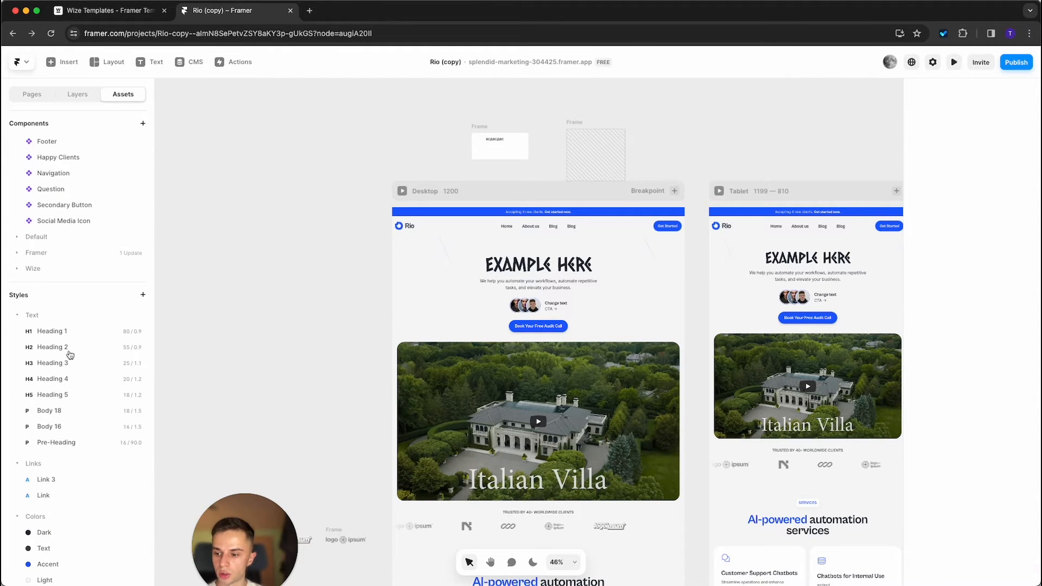
left_click(133, 346)
left_click(264, 281)
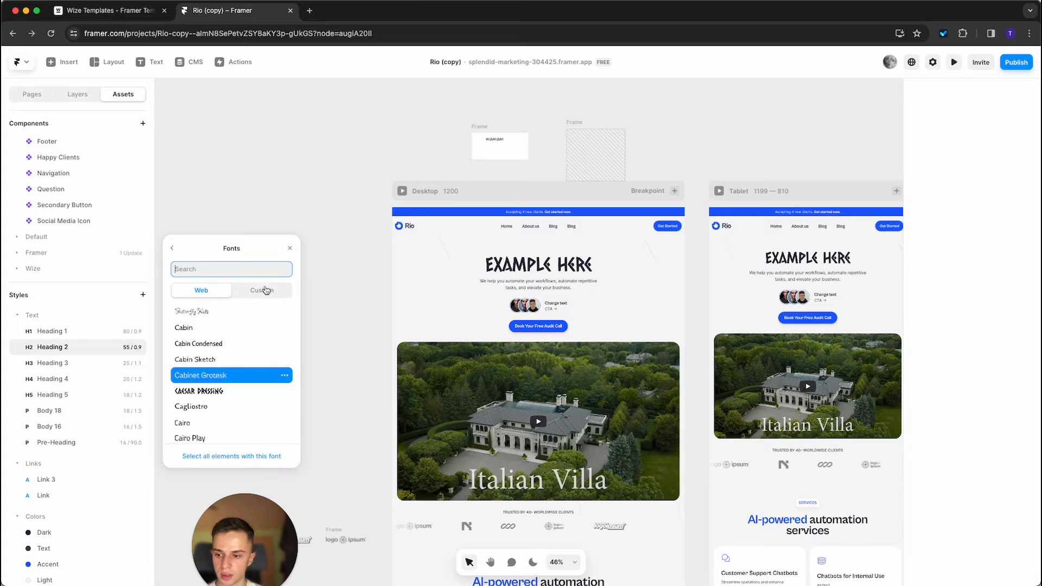
left_click(220, 392)
scroll(366, 406, "down", 5)
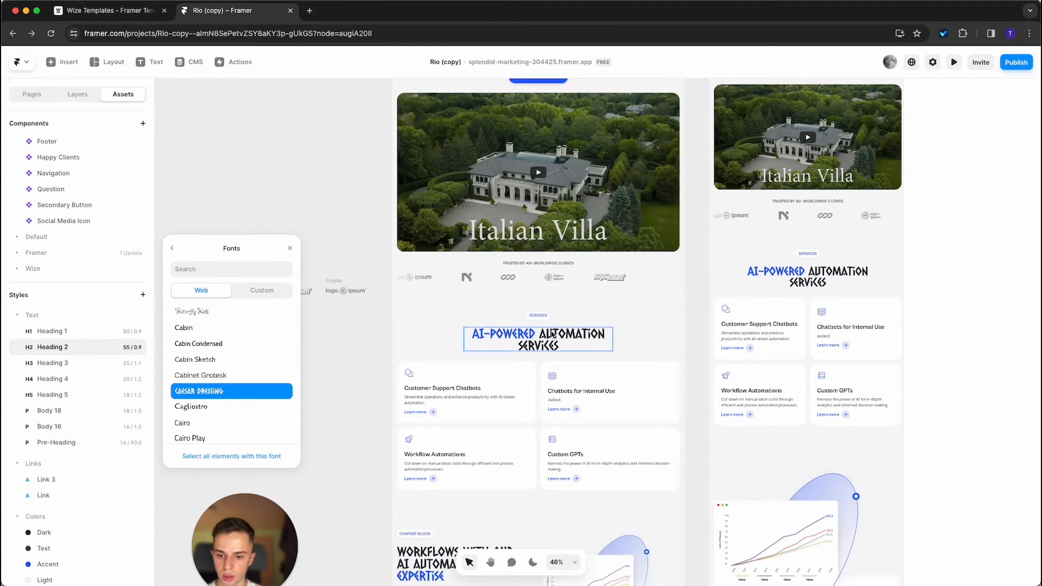
- Set the Heading 3 text style's font to Caesar Dressing
left_click(95, 364)
left_click(260, 277)
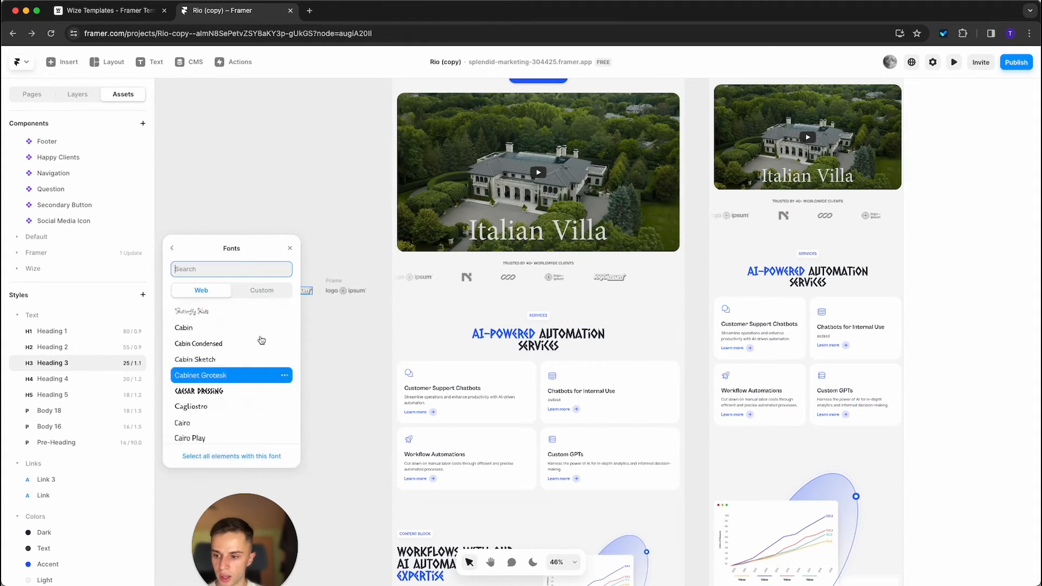
left_click(237, 392)
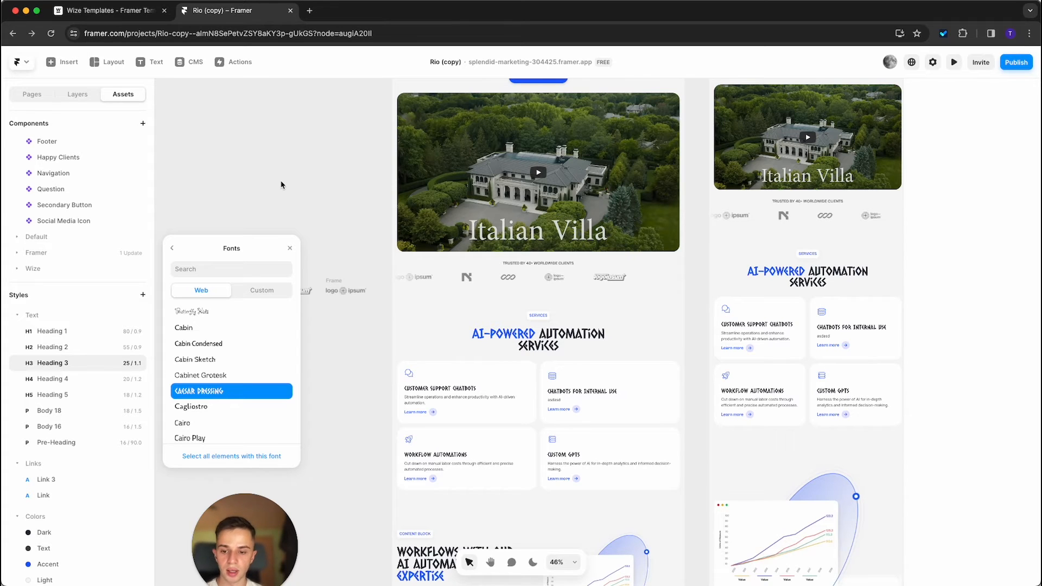
left_click(290, 249)
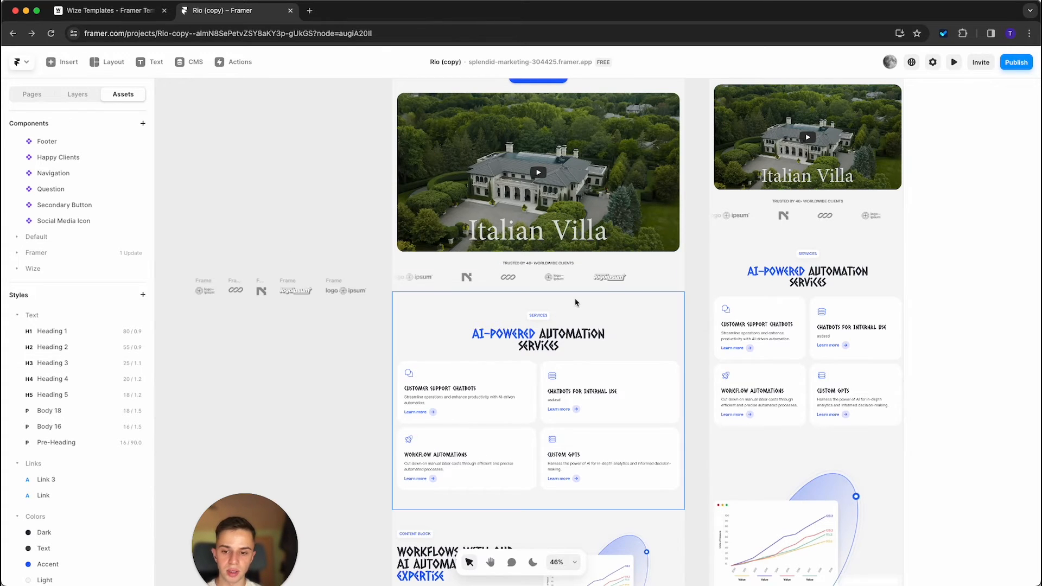
- Change the font of the "Trusted by 40+ worldwide clients" text above the client logos to Caesar Dressing
scroll(543, 270, "up", 5)
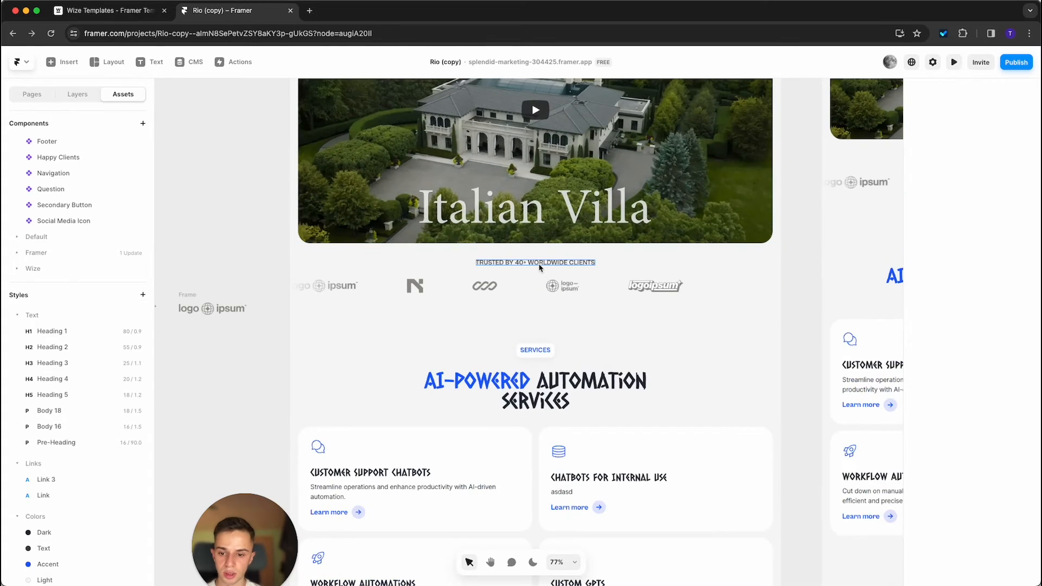
left_click(539, 264)
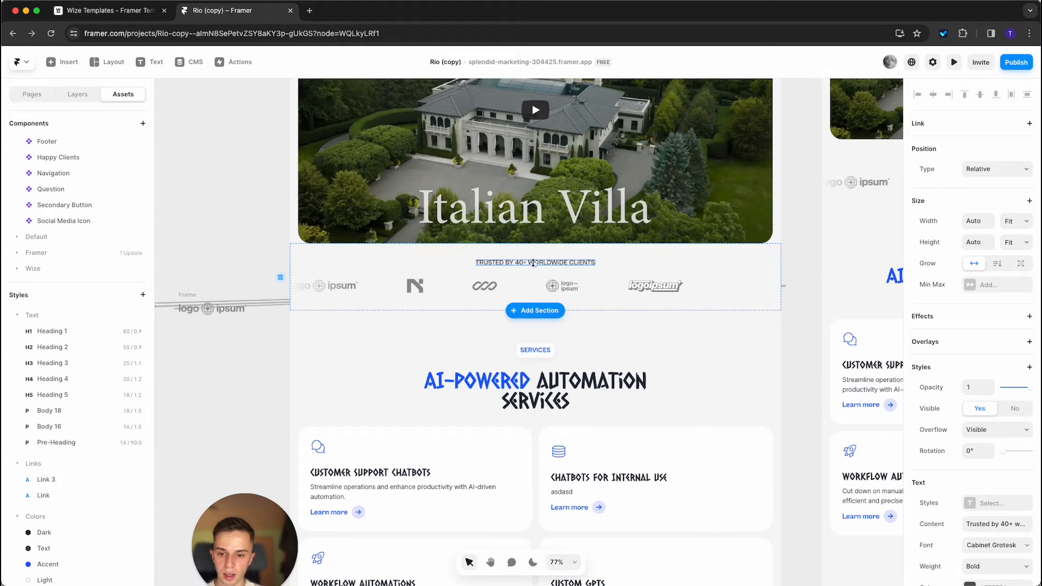
scroll(994, 474, "down", 3)
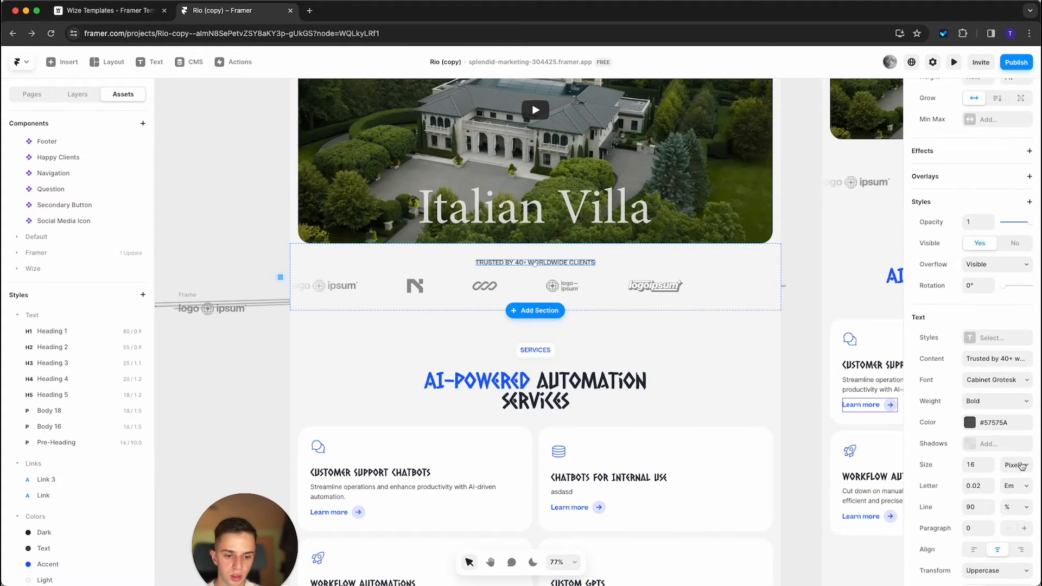
scroll(549, 247, "down", 1)
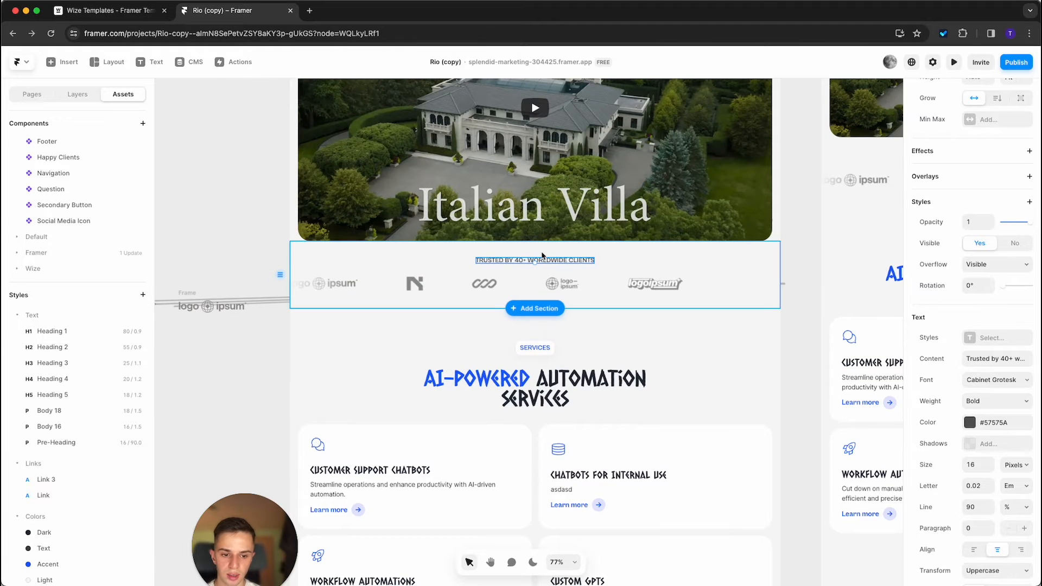
left_click(984, 381)
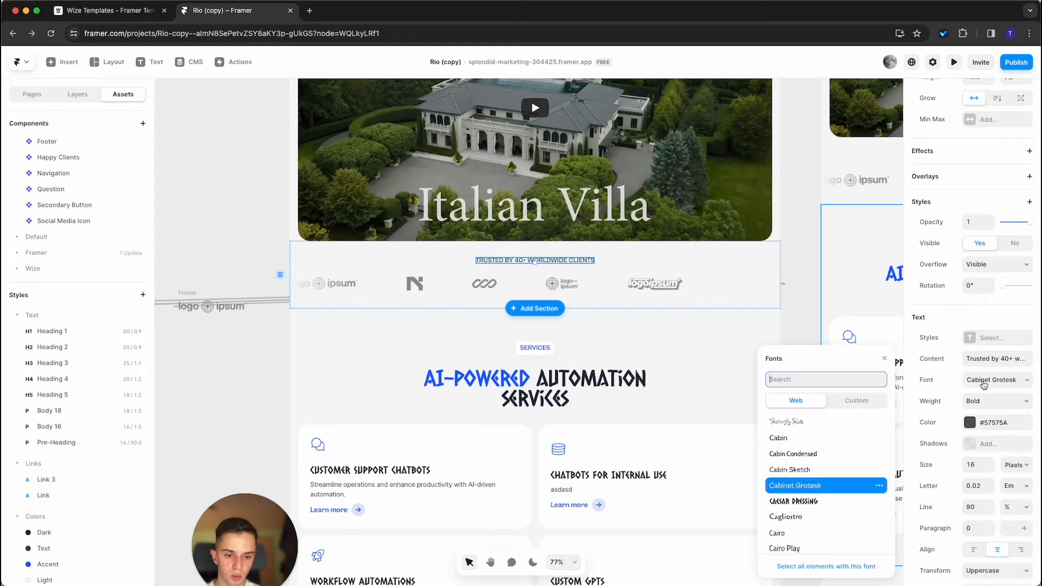
left_click(794, 502)
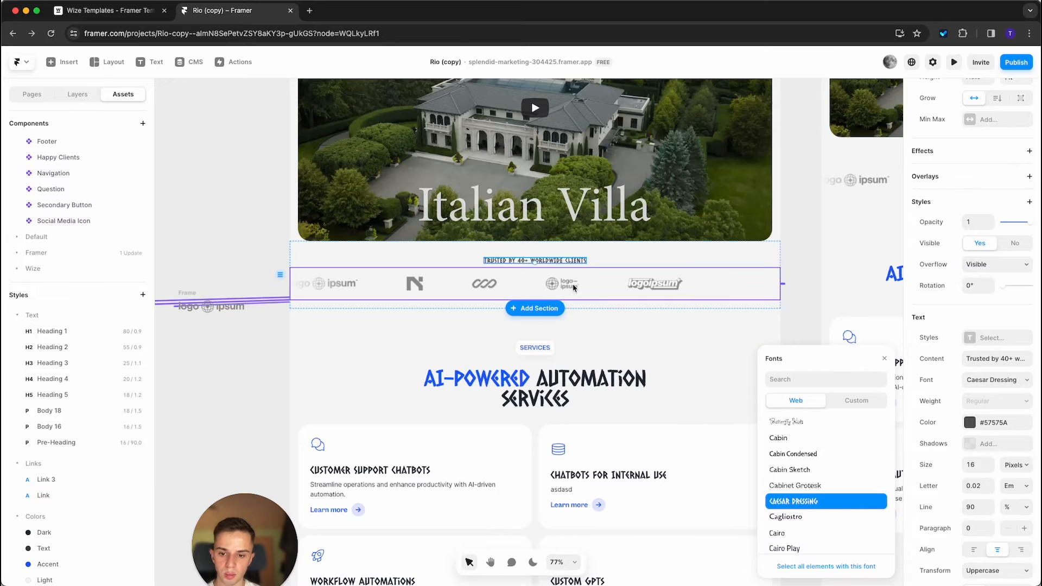
left_click(787, 269)
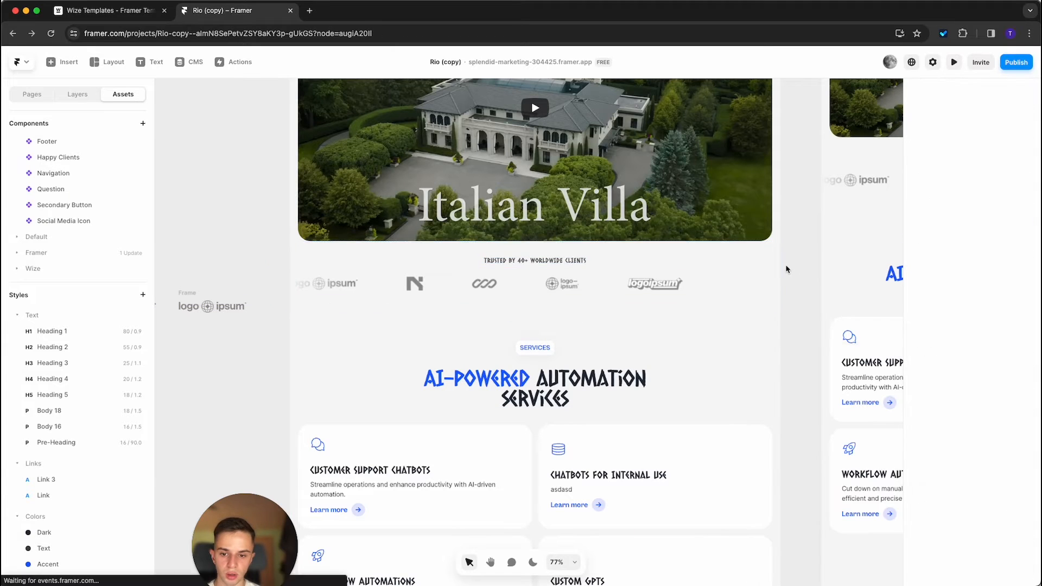
- Copy the style of the "Trusted by 40+ worldwide clients" text
left_click(516, 265)
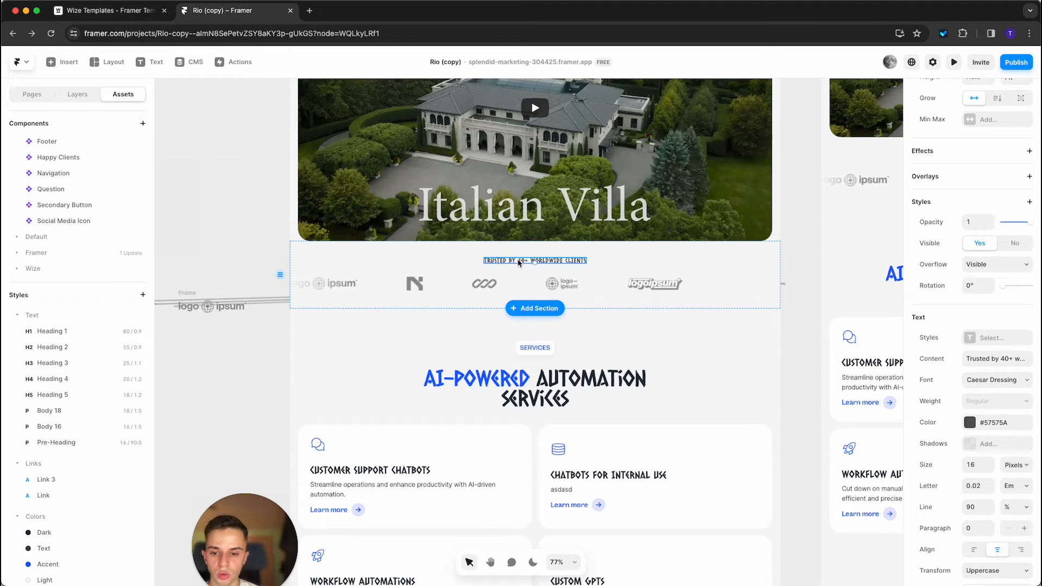
scroll(519, 264, "down", 5)
scroll(162, 370, "up", 3)
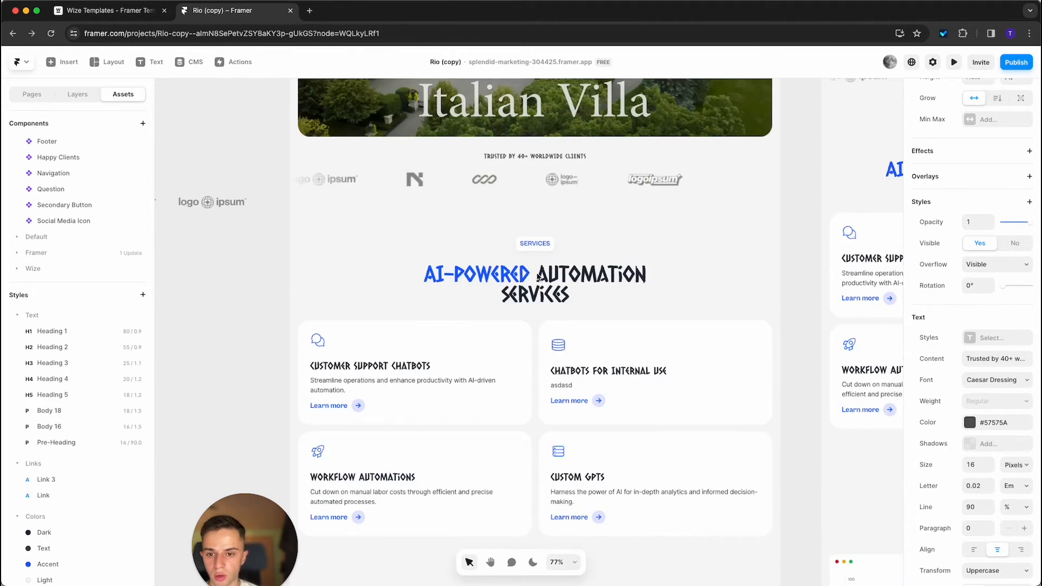
scroll(325, 365, "up", 1)
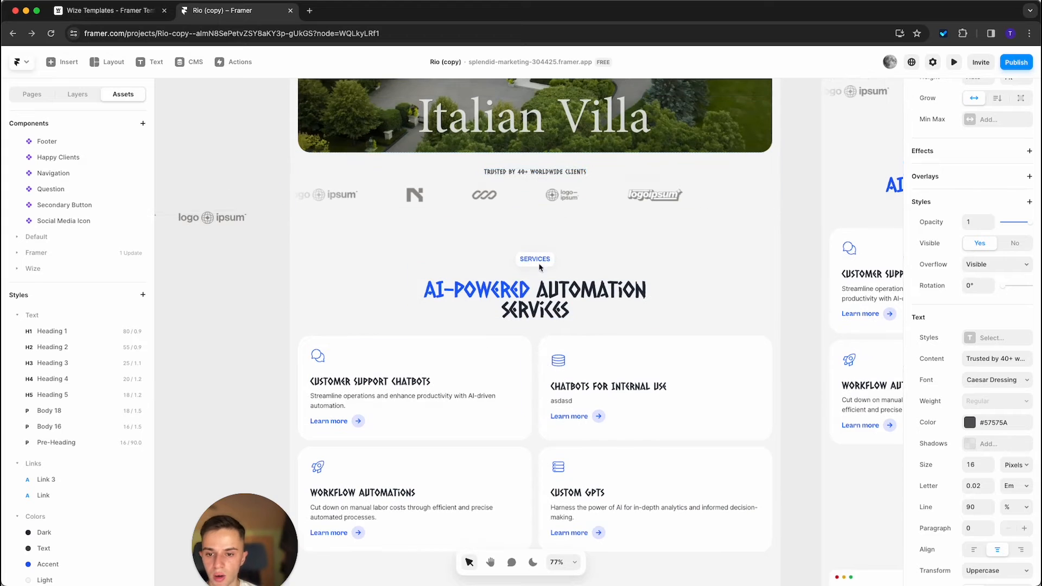
right_click(566, 172)
mouse_move(632, 272)
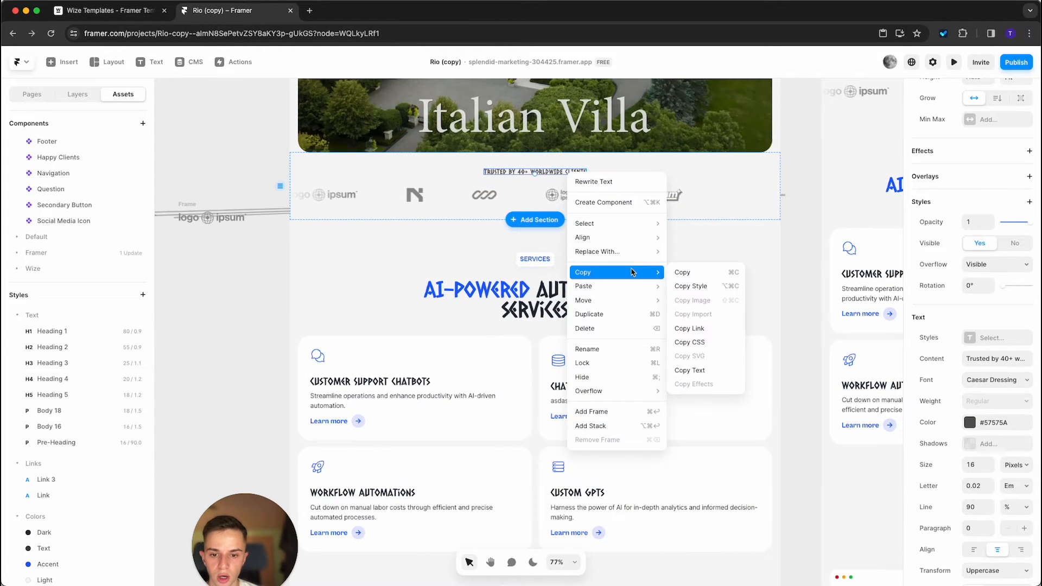
left_click(714, 287)
- Try to paste the copied text style onto the quoted client's name in the Harnessing AI for Business Success block
scroll(677, 353, "down", 10)
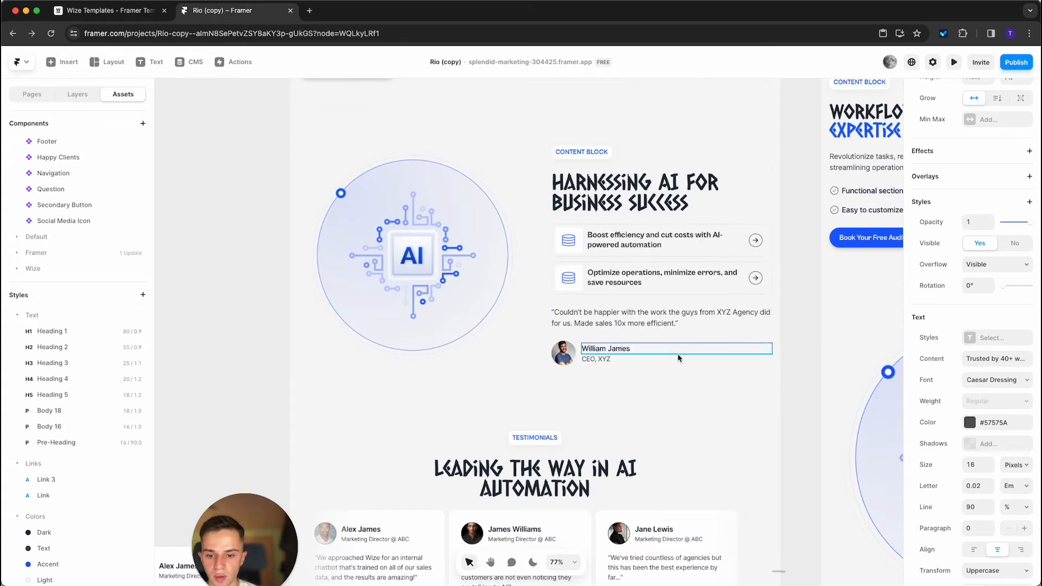
scroll(677, 353, "down", 2)
left_click(598, 288)
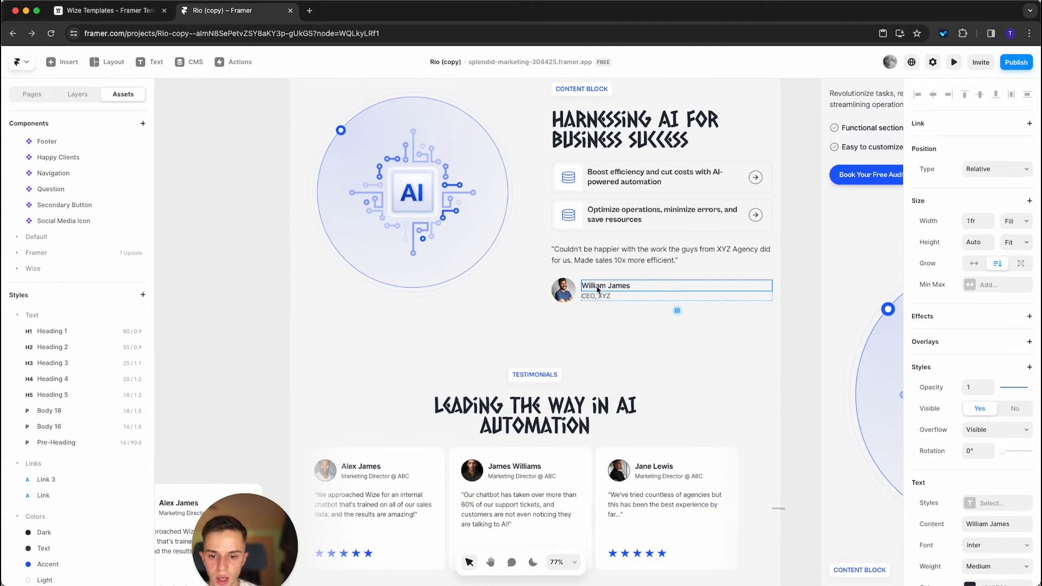
right_click(598, 289)
mouse_move(674, 400)
left_click(743, 419)
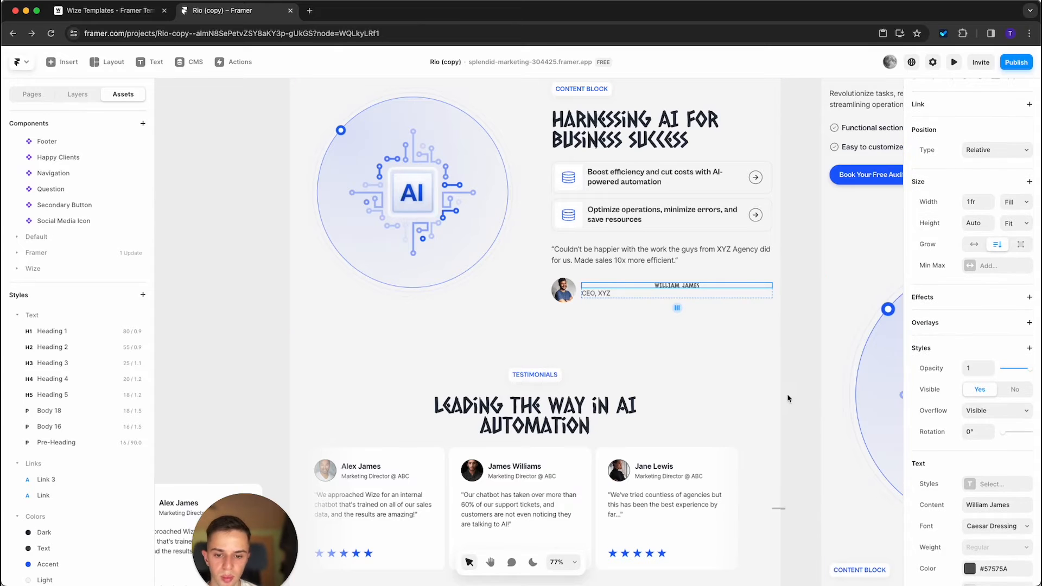
key("ctrl+z")
left_click(784, 381)
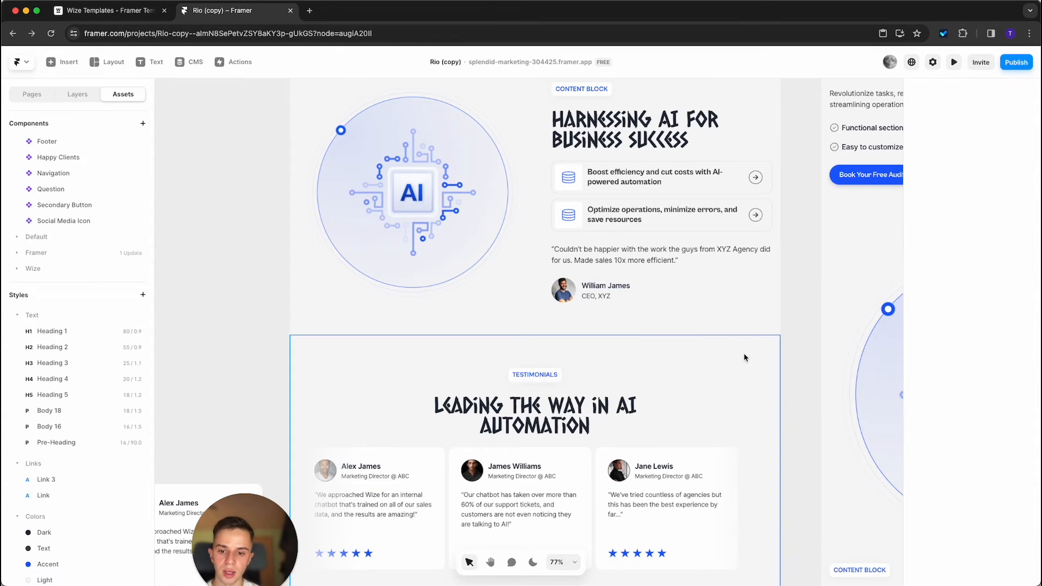
- Try to detach the Body 16 style from the description in the Customer Support Chatbots card
scroll(738, 360, "up", 15)
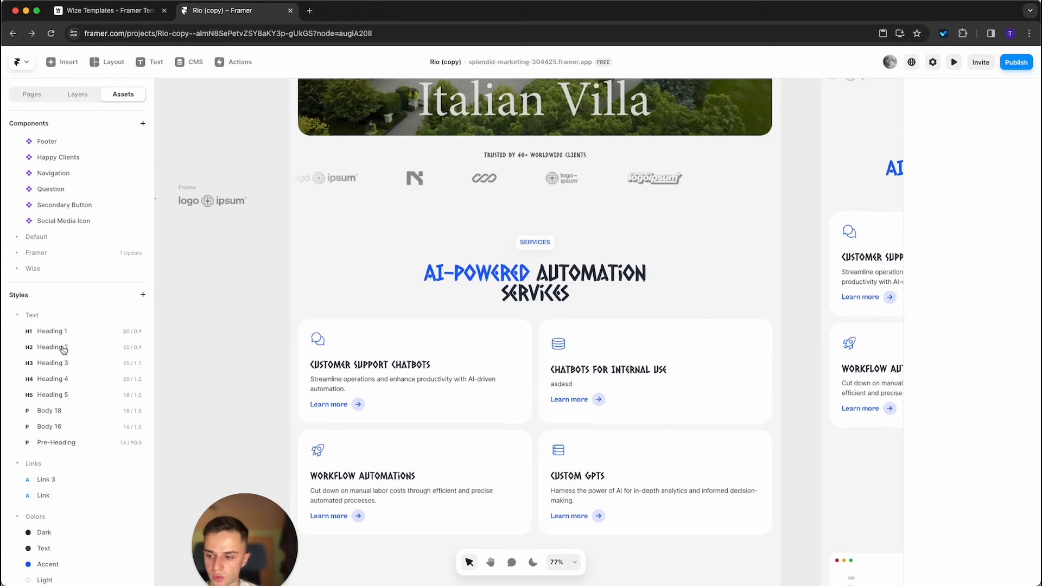
left_click(445, 391)
scroll(759, 431, "down", 2)
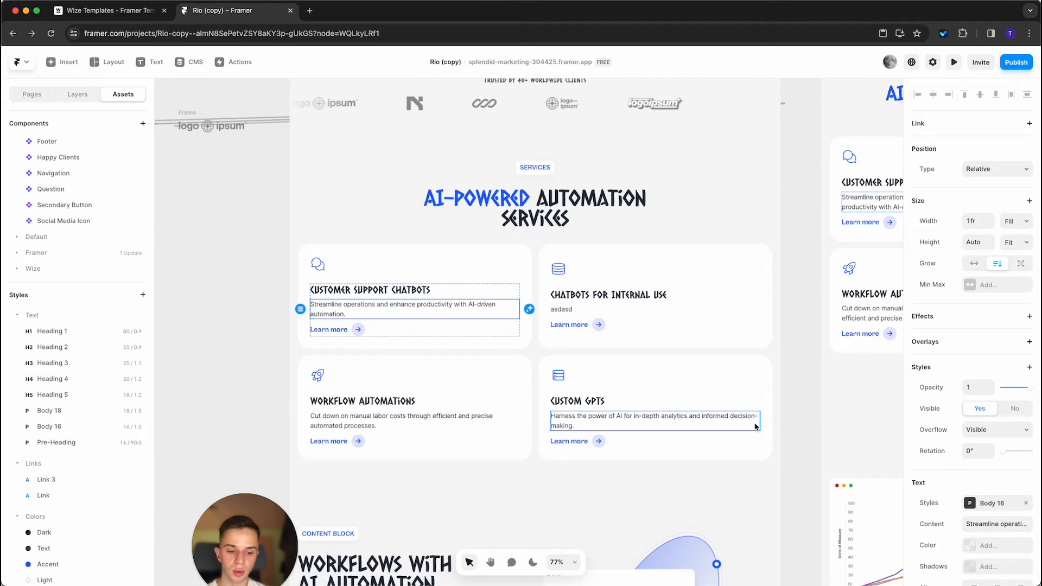
scroll(1001, 425, "down", 3)
left_click(1025, 374)
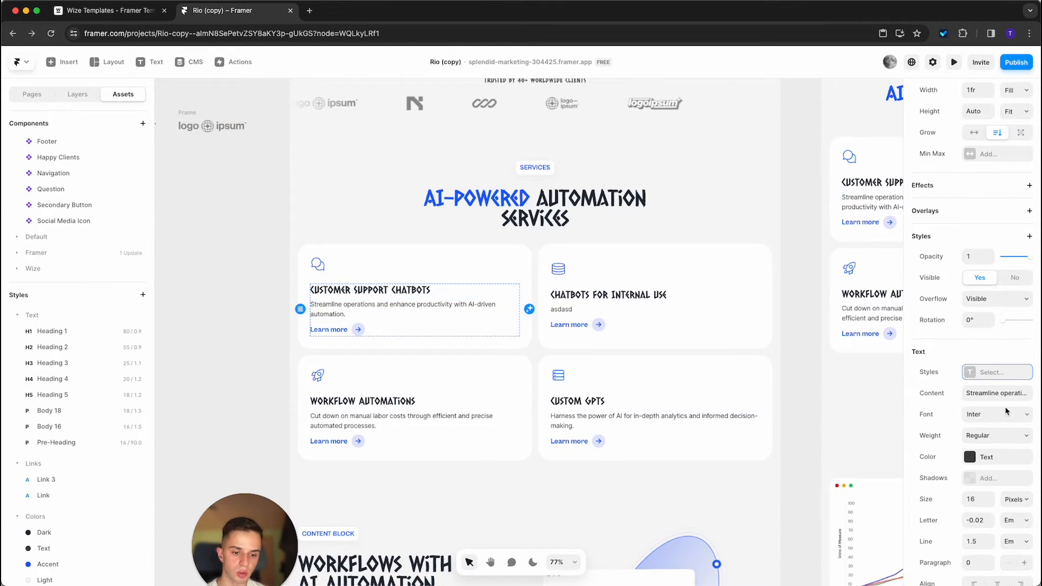
left_click(990, 421)
left_click(812, 245)
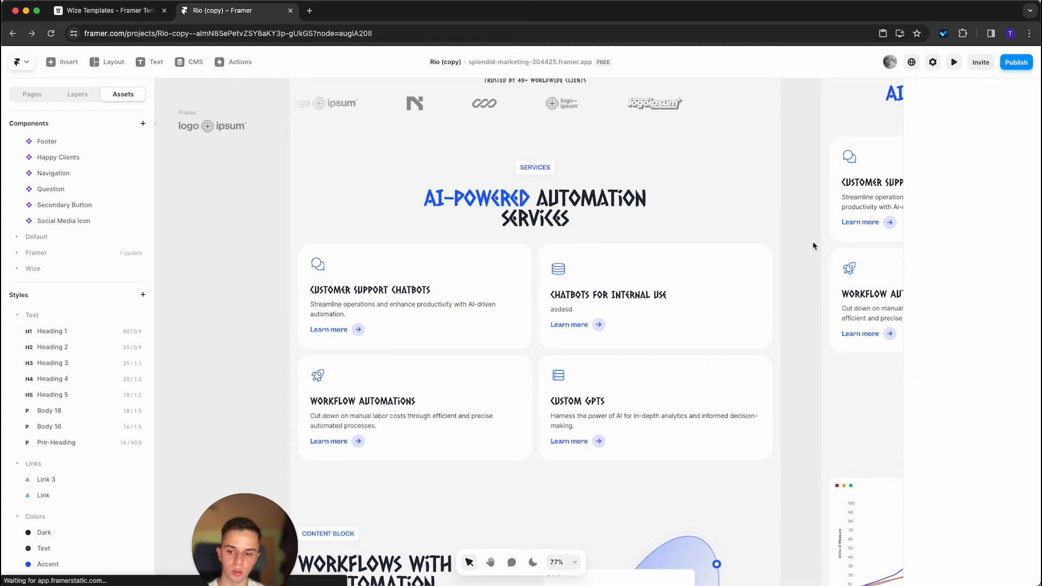
key("super+z")
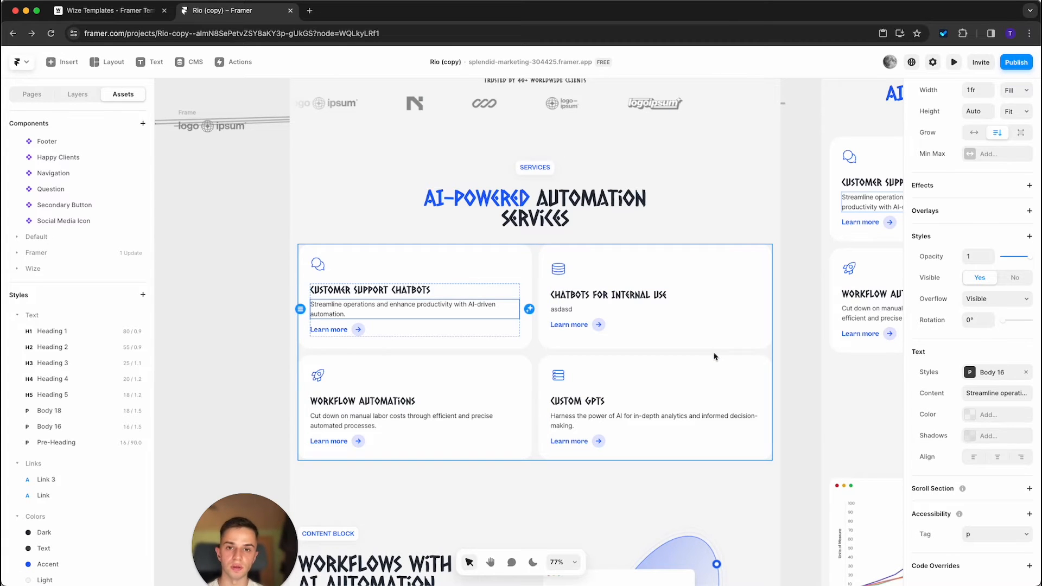
- Review the YouTube video's link and thumbnail quality options below the hero section, keeping High Quality
scroll(715, 356, "up", 10)
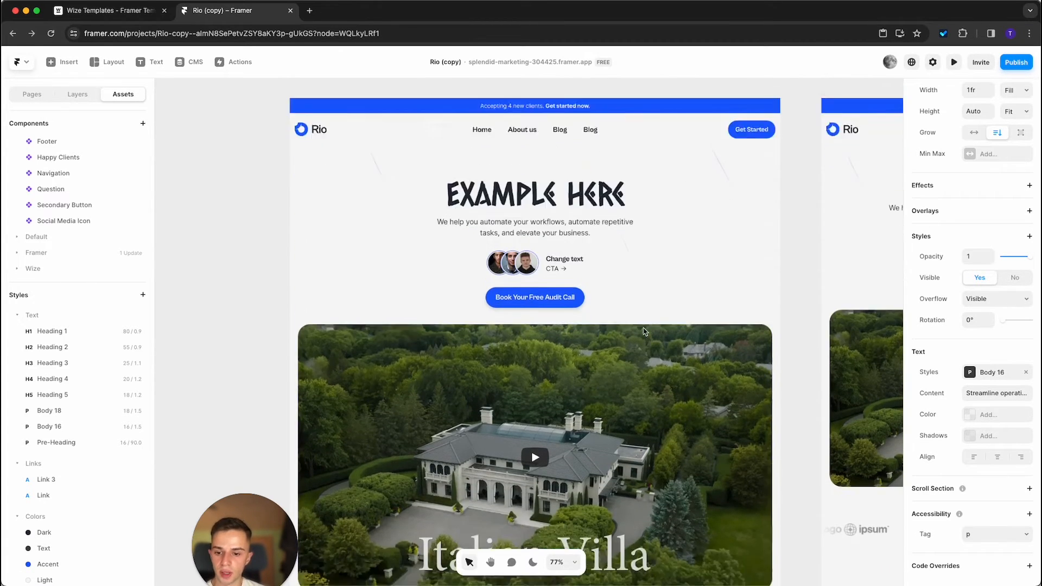
scroll(732, 272, "down", 3)
left_click(731, 272)
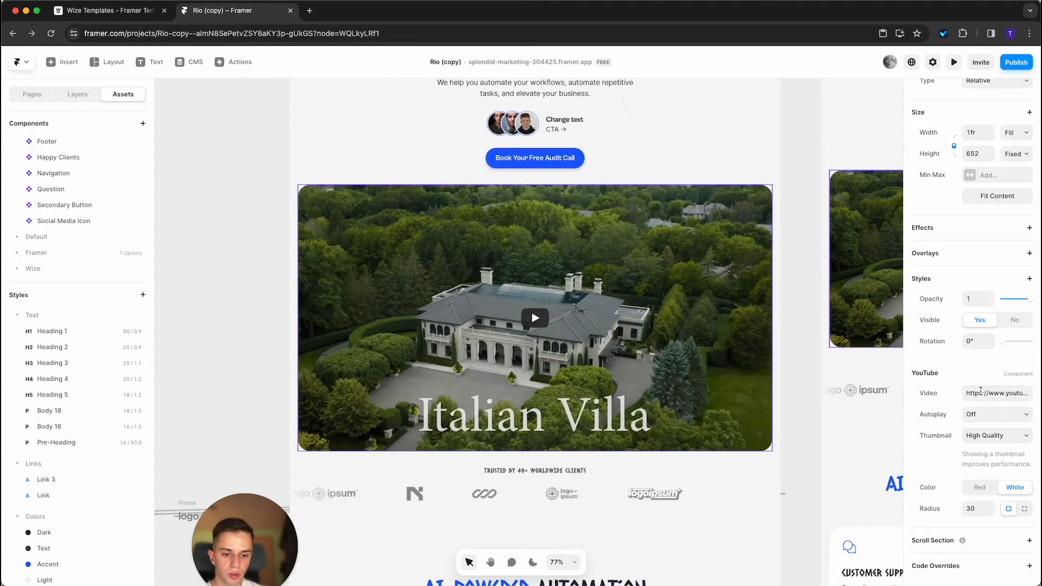
left_click_drag(977, 395, 1035, 398)
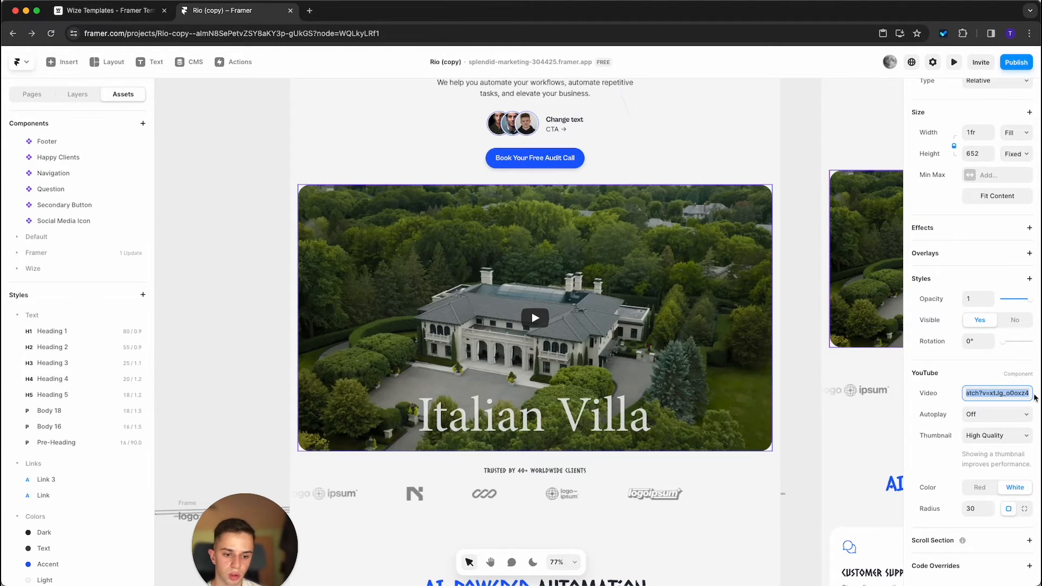
key("super+v")
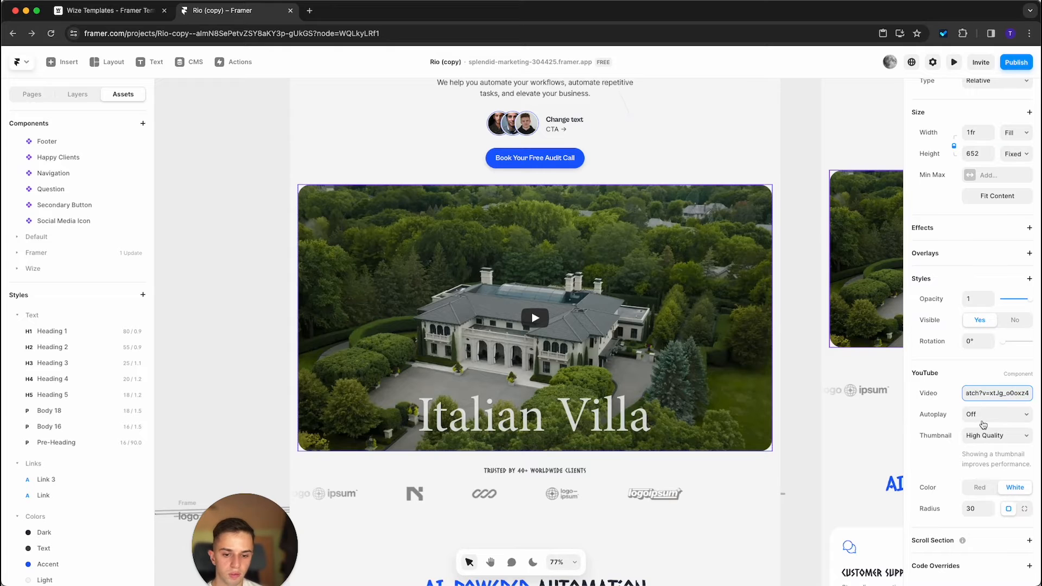
left_click(987, 435)
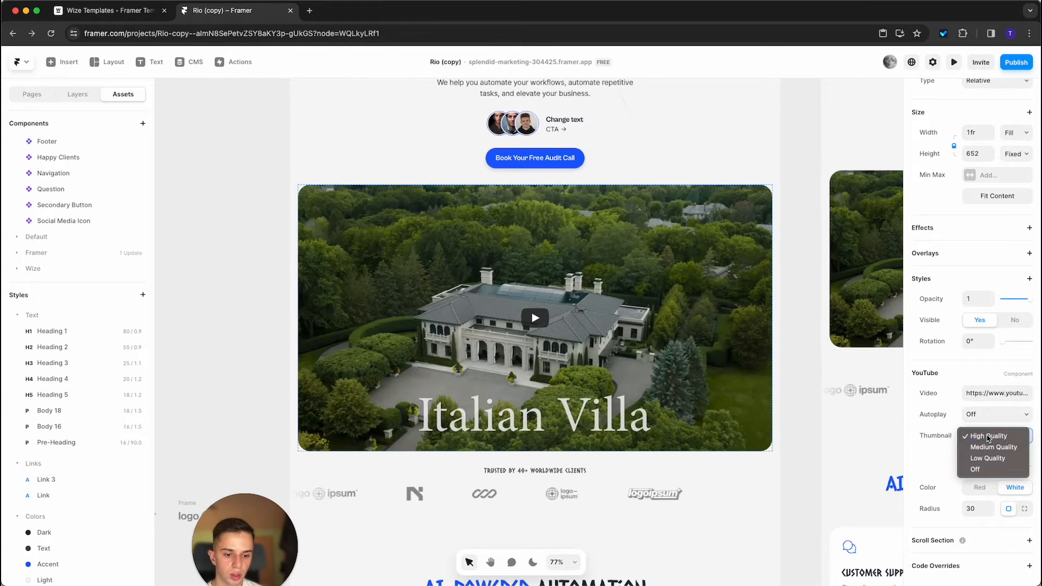
left_click(991, 437)
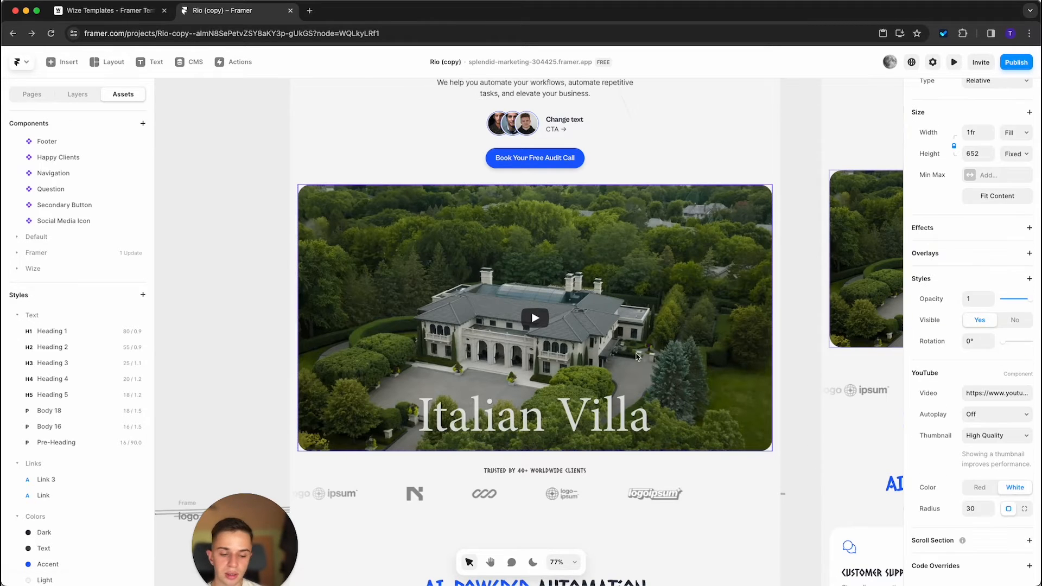
- Select the Testimonials section in the layer tree and expand its Rows and Title Wrapper to examine the structure
scroll(756, 395, "down", 10)
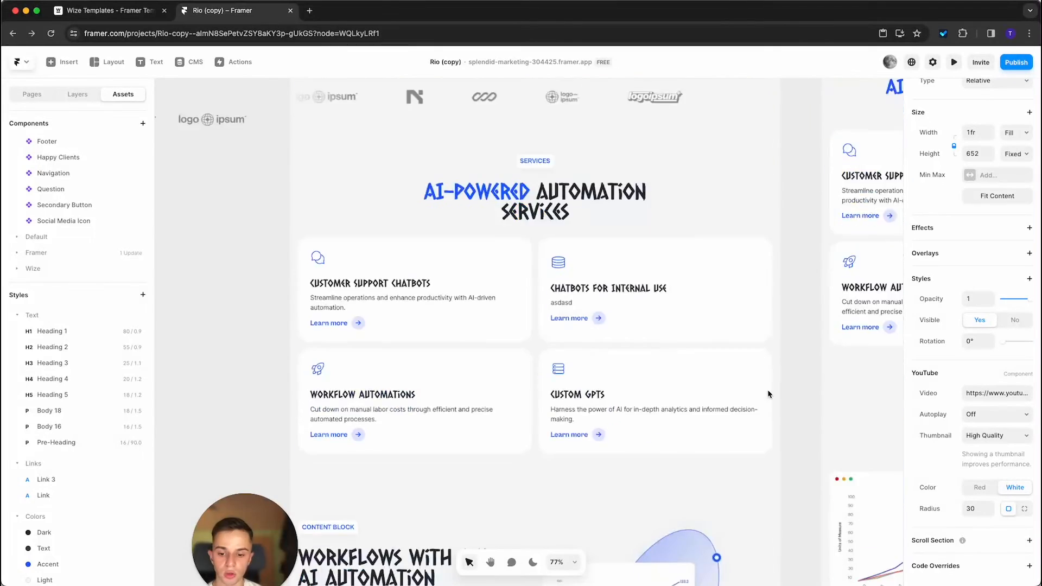
scroll(769, 394, "down", 10)
left_click(77, 94)
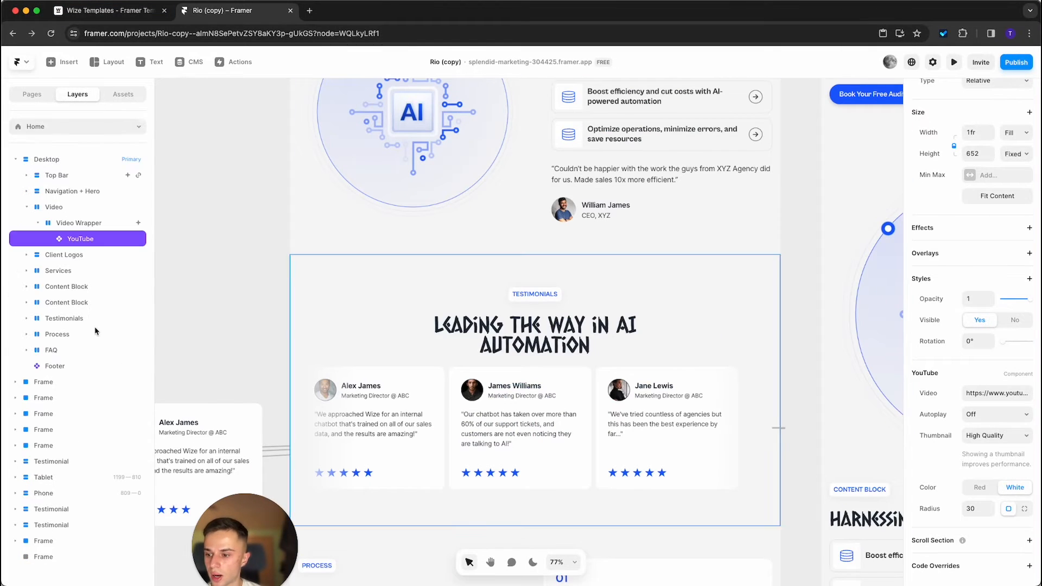
left_click(66, 321)
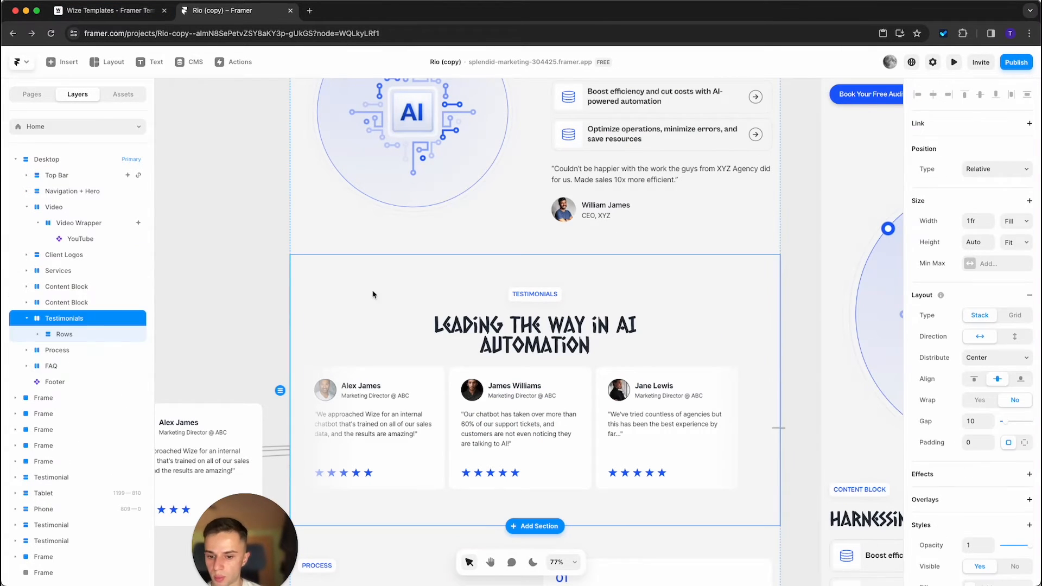
left_click(37, 334)
left_click(48, 350)
scroll(401, 369, "up", 3)
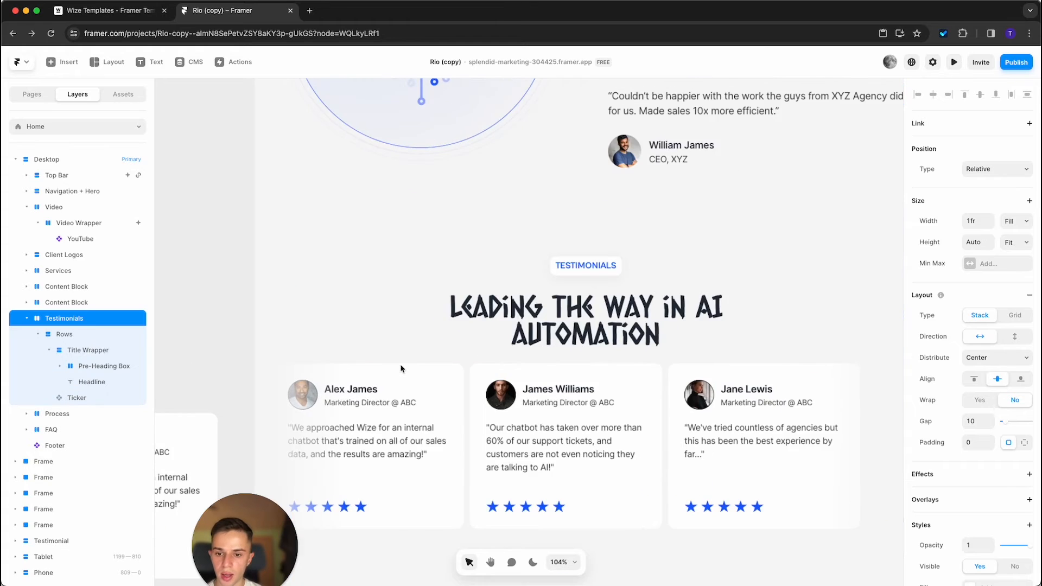
- Insert a Video component between the Services label and the AI-Powered Automation Services headline
scroll(400, 368, "down", 6)
scroll(412, 358, "up", 5)
left_click(68, 62)
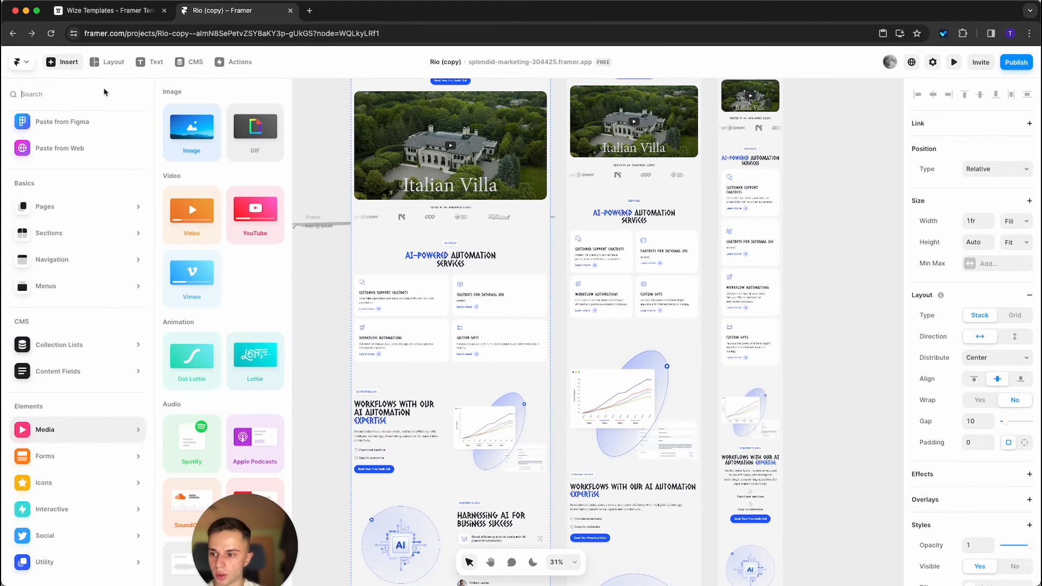
left_click(191, 215)
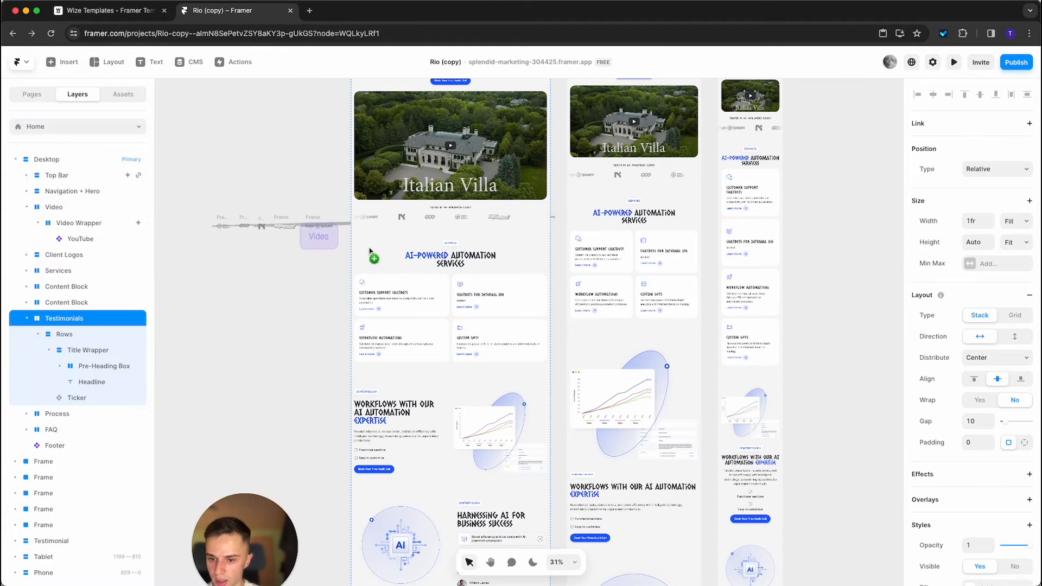
scroll(455, 259, "up", 5)
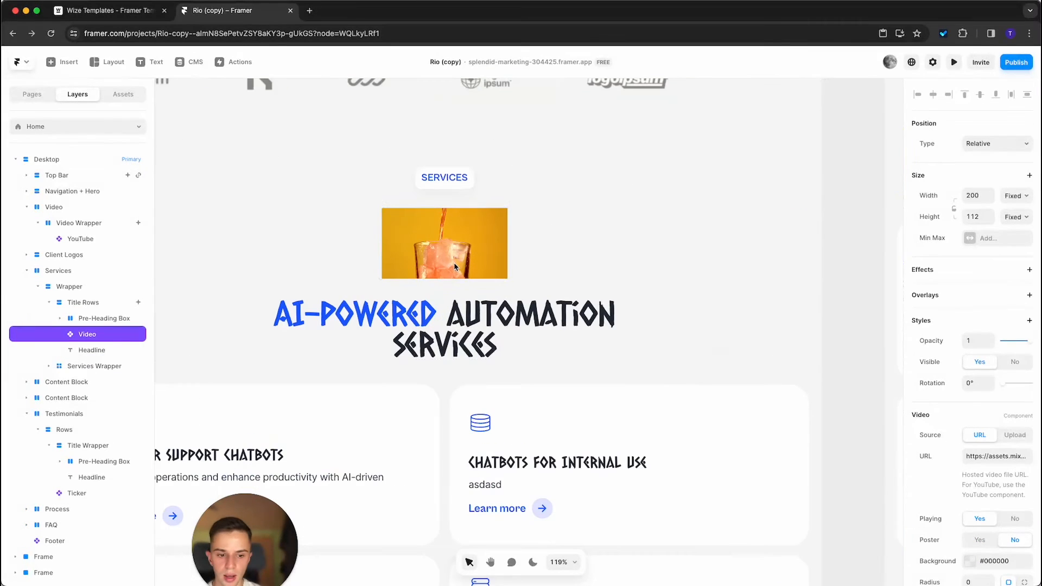
- Switch the new video's source from URL to Upload and enable its poster
scroll(967, 444, "down", 3)
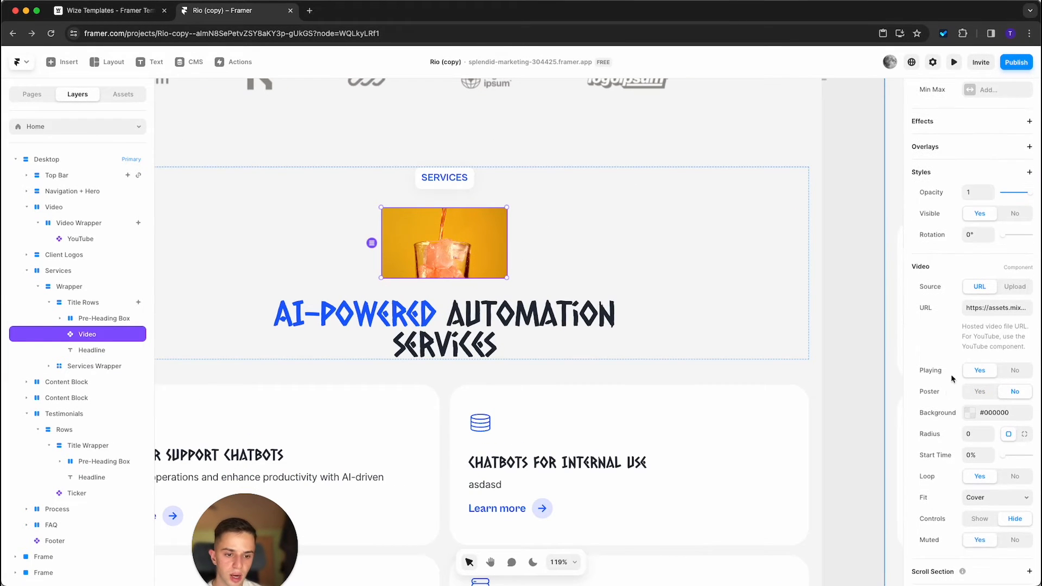
left_click_drag(972, 309, 1026, 311)
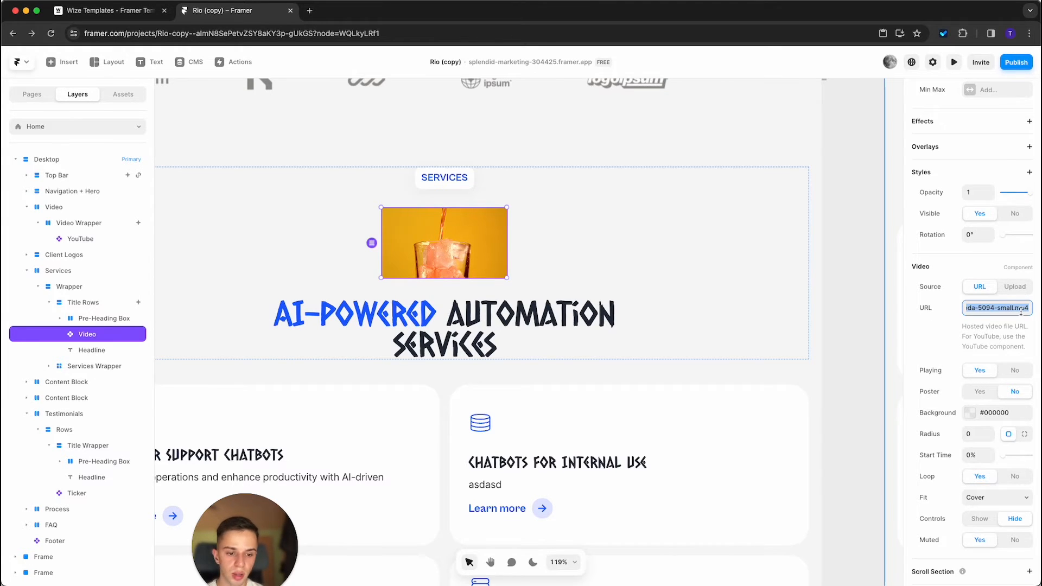
left_click(1013, 288)
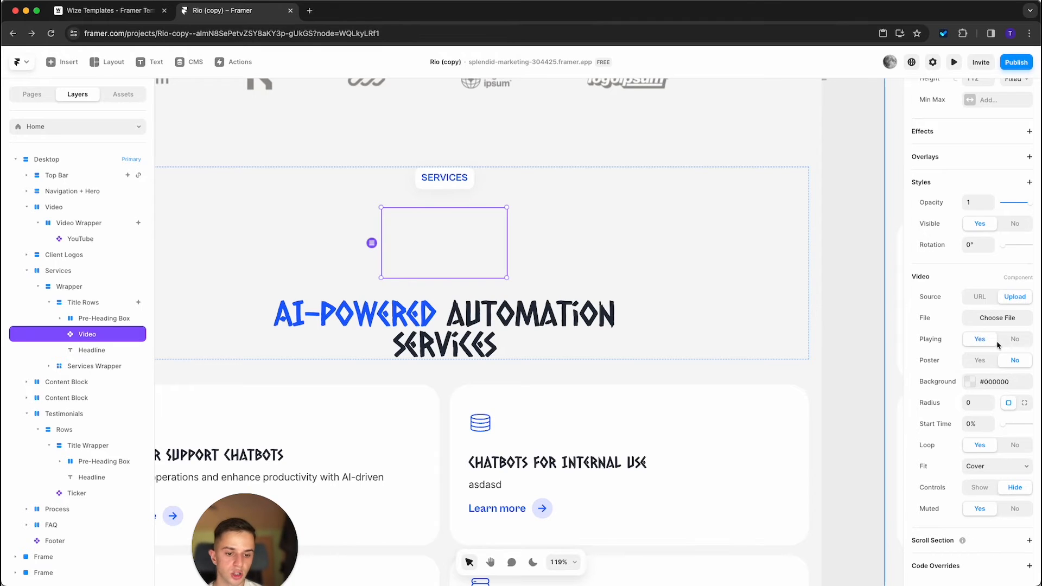
left_click(995, 360)
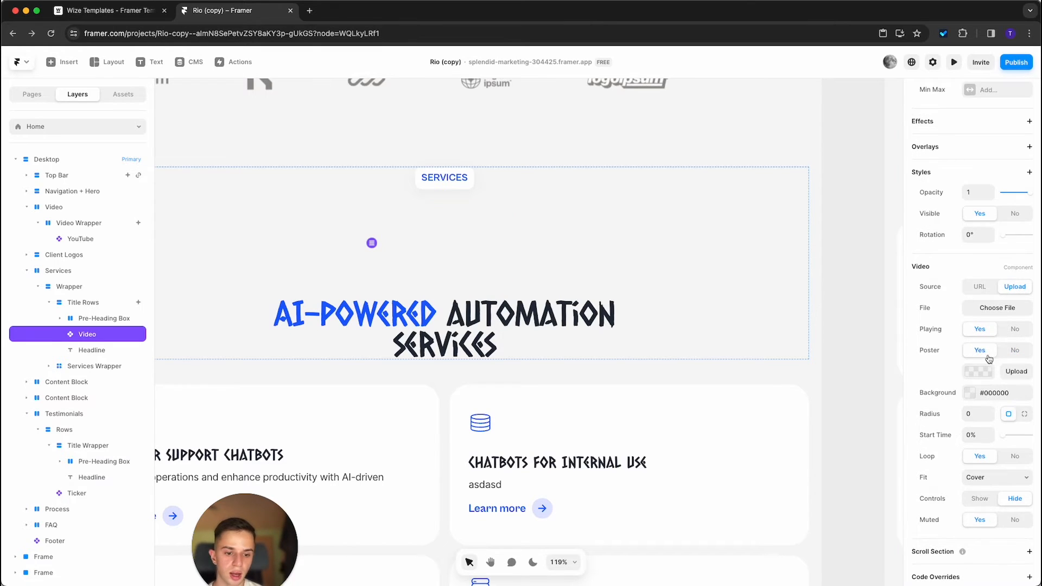
- Set the video's background colour to #B80404 and keep its fit at Cover
left_click(970, 392)
left_click(884, 325)
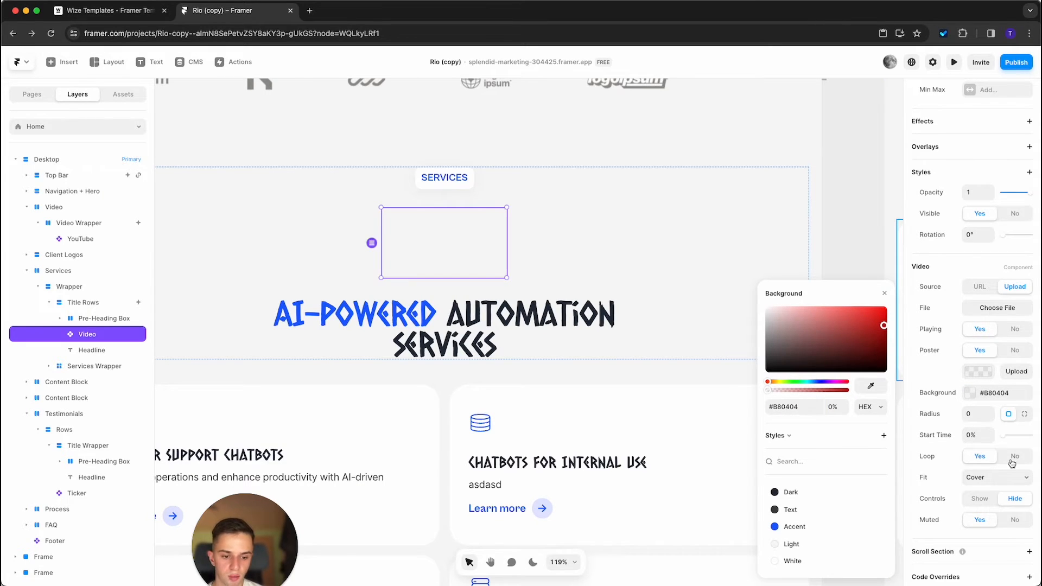
left_click(996, 483)
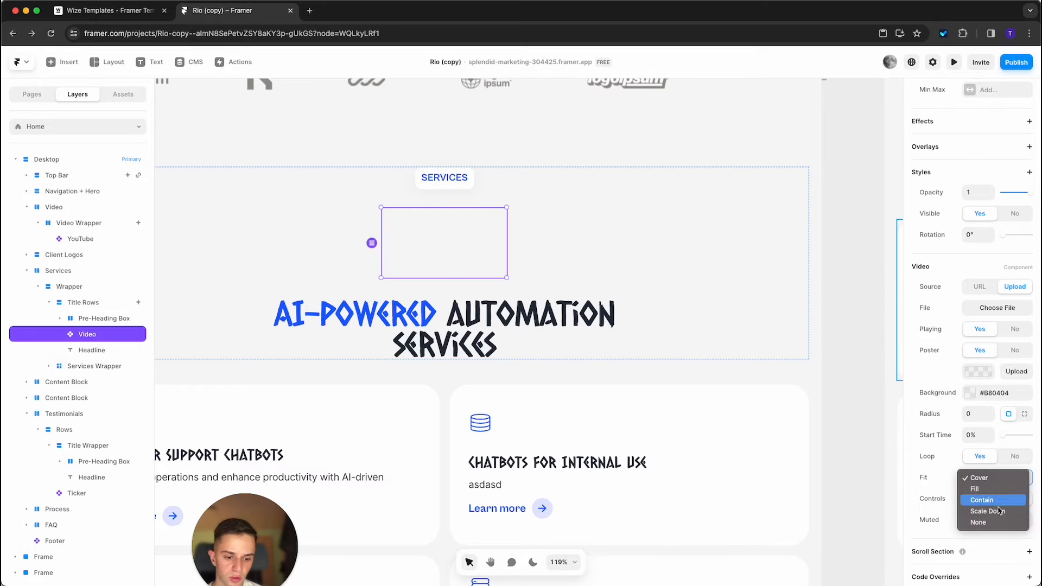
left_click(985, 479)
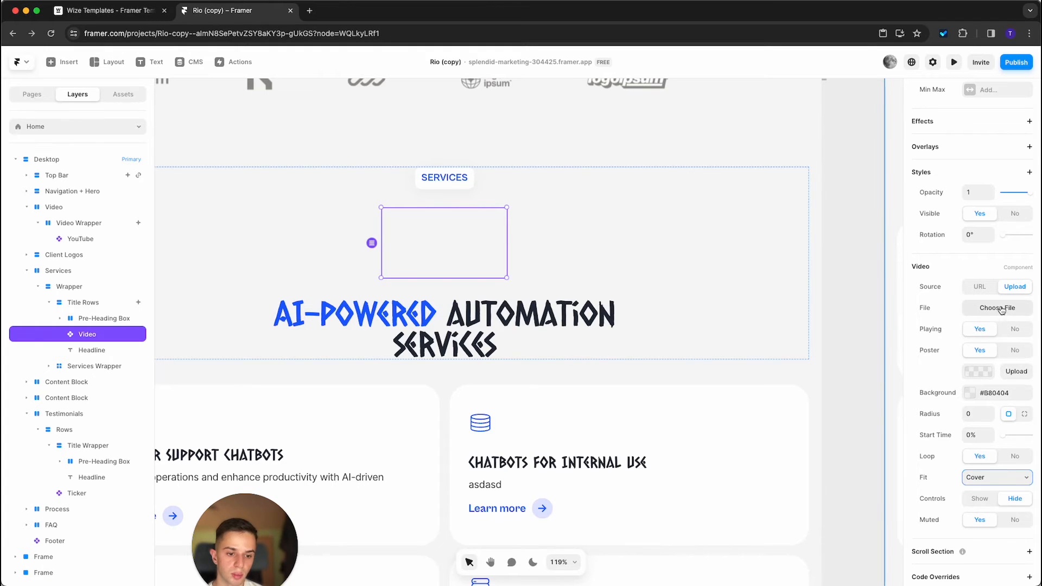
- Switch the video's source back to URL and delete the video from the Services section
left_click(979, 287)
right_click(448, 245)
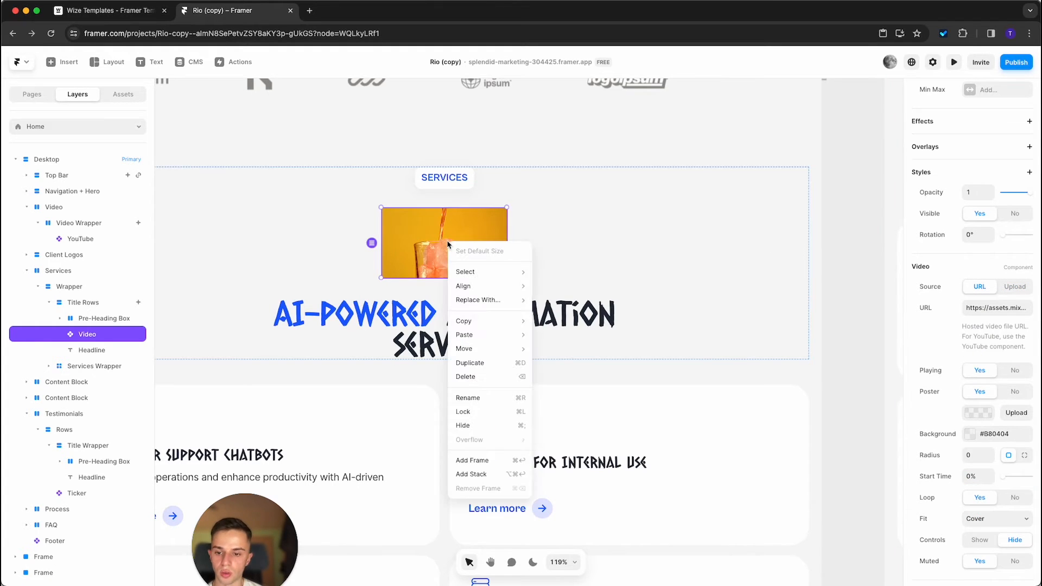
left_click(428, 242)
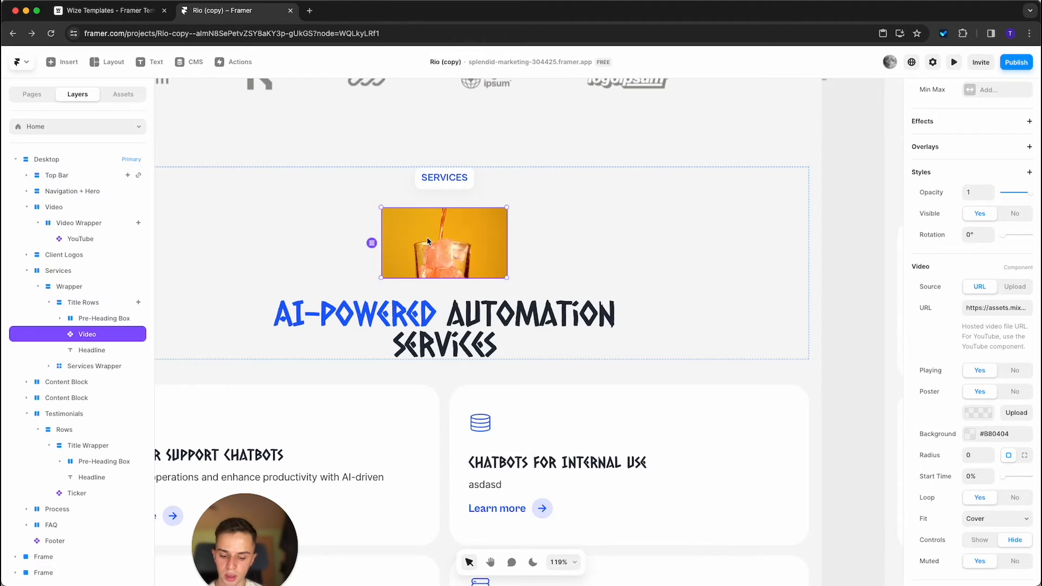
key("Delete")
- Replace the chart image in the Workflows with Our AI Automation Expertise block with 8c650ac9-ab24-4dfc-9be9-79f93bf2f4f2.jpg from Downloads
scroll(610, 421, "down", 5)
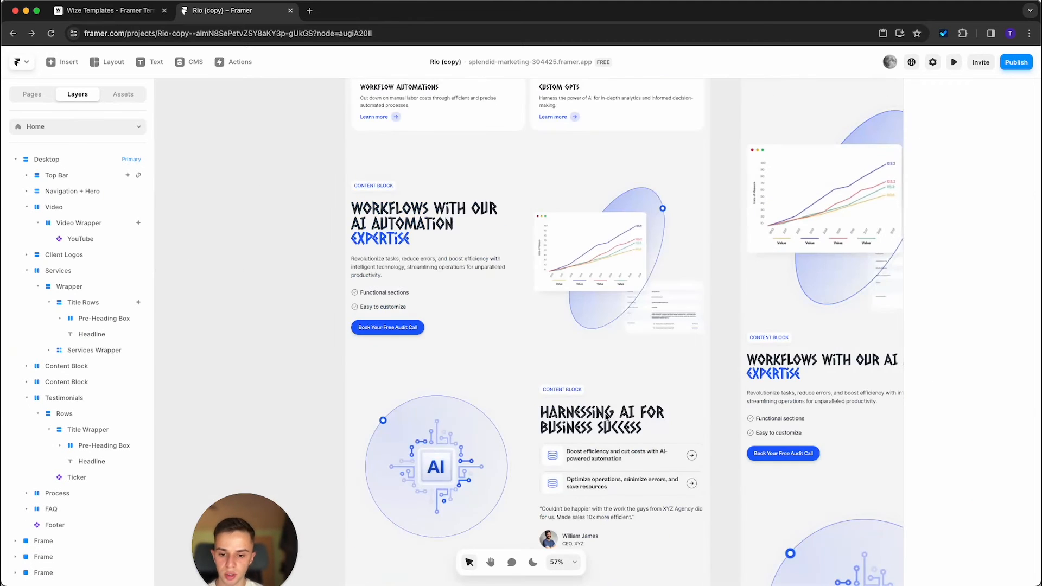
scroll(484, 206, "up", 3)
scroll(676, 265, "up", 2)
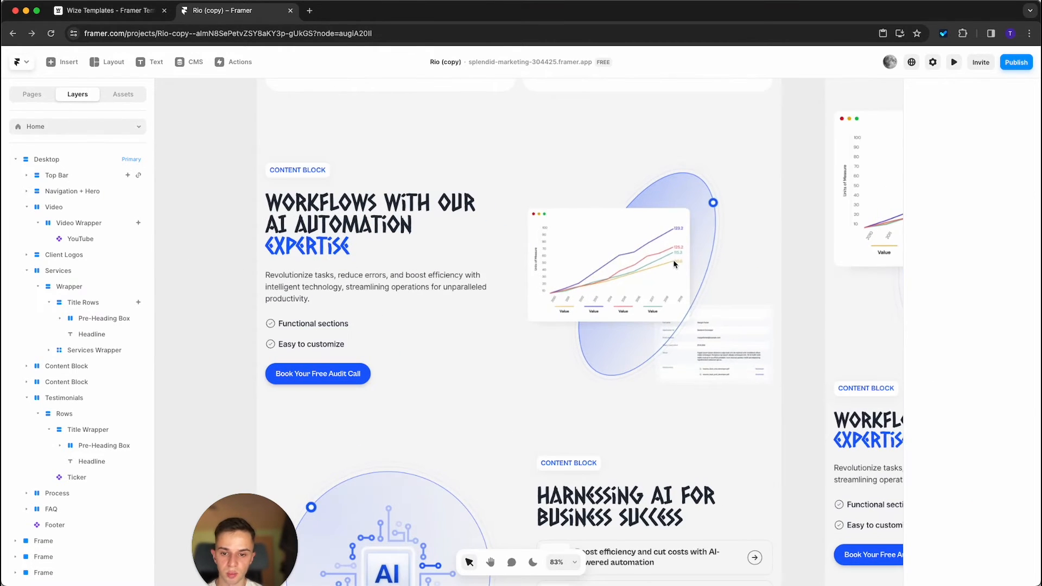
left_click(671, 272)
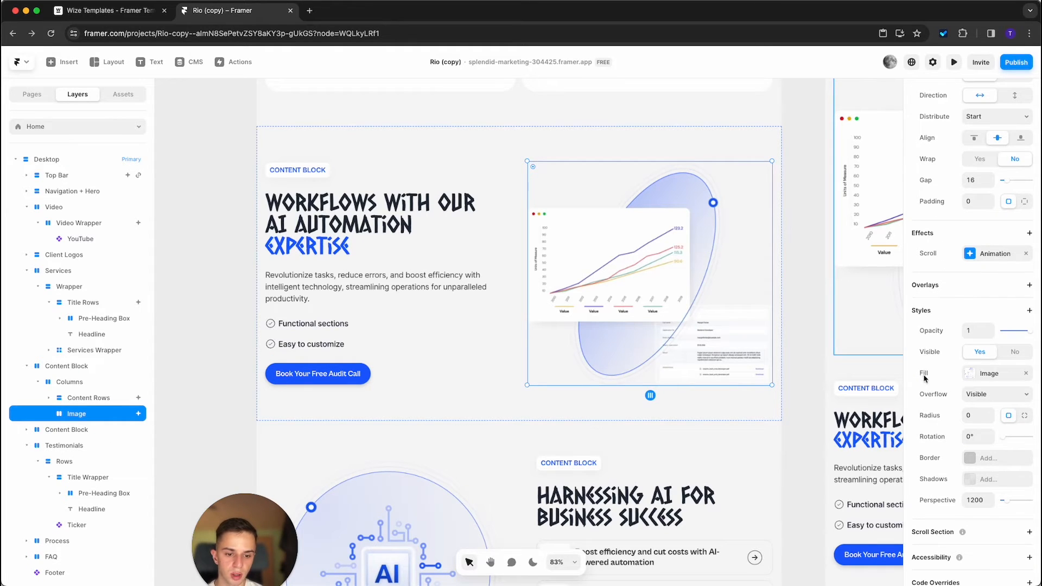
left_click(993, 380)
mouse_move(867, 405)
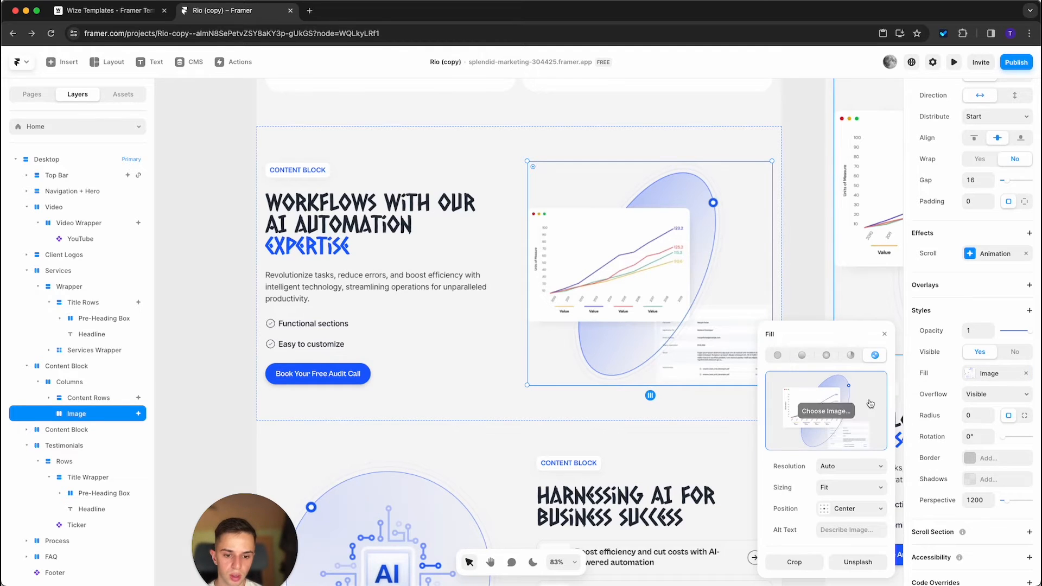
left_click(837, 415)
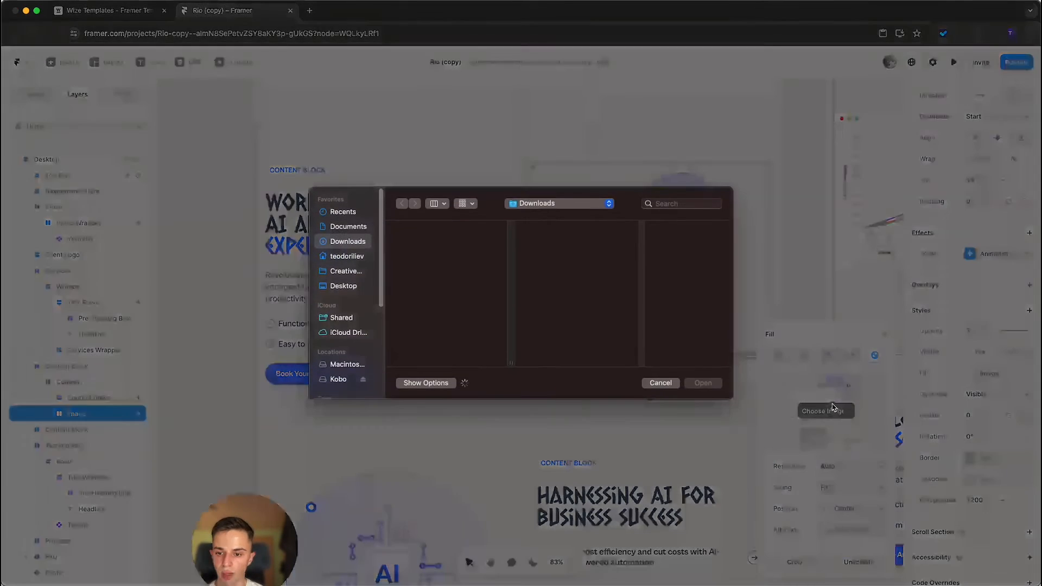
left_click(696, 383)
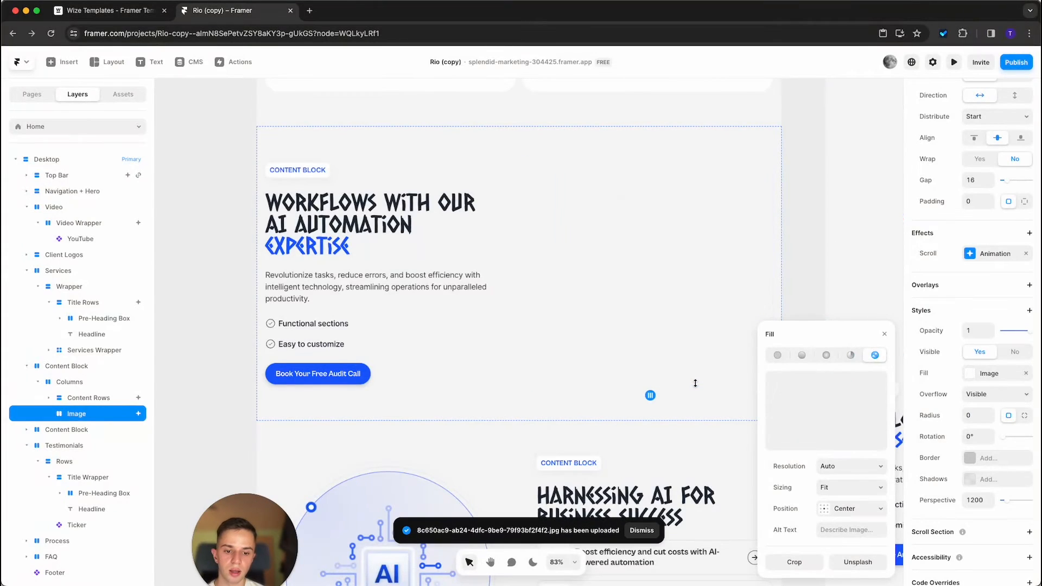
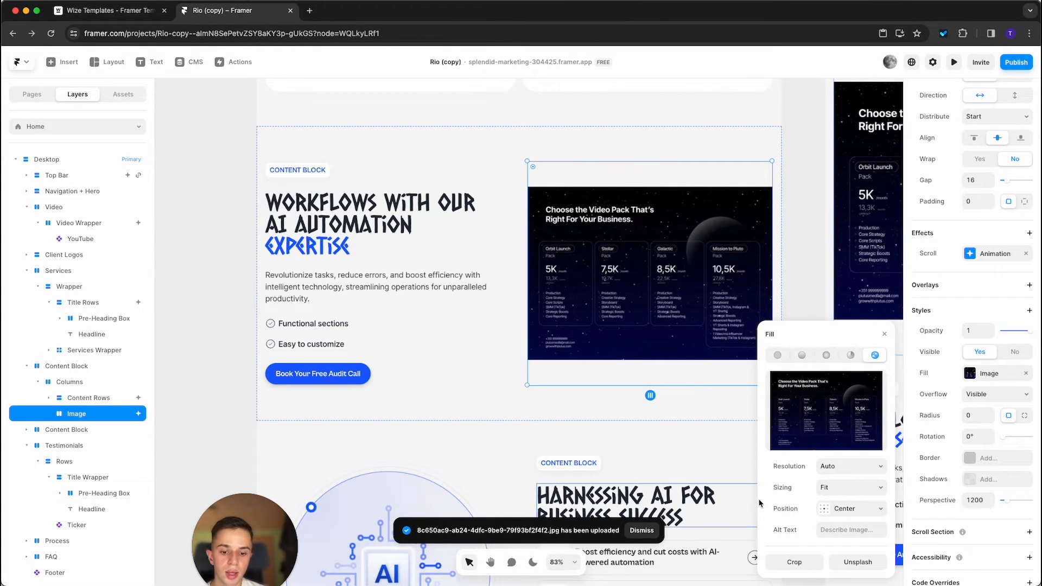
- Try the Fill and Stretch sizing options on the Workflows block's image, and return it to Fit
left_click(826, 488)
left_click(835, 479)
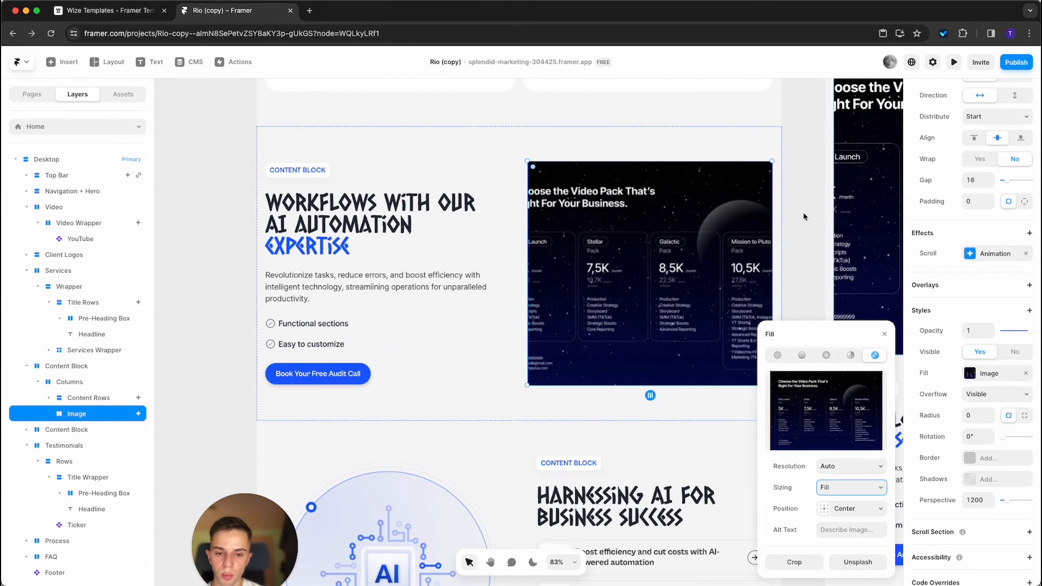
left_click(848, 489)
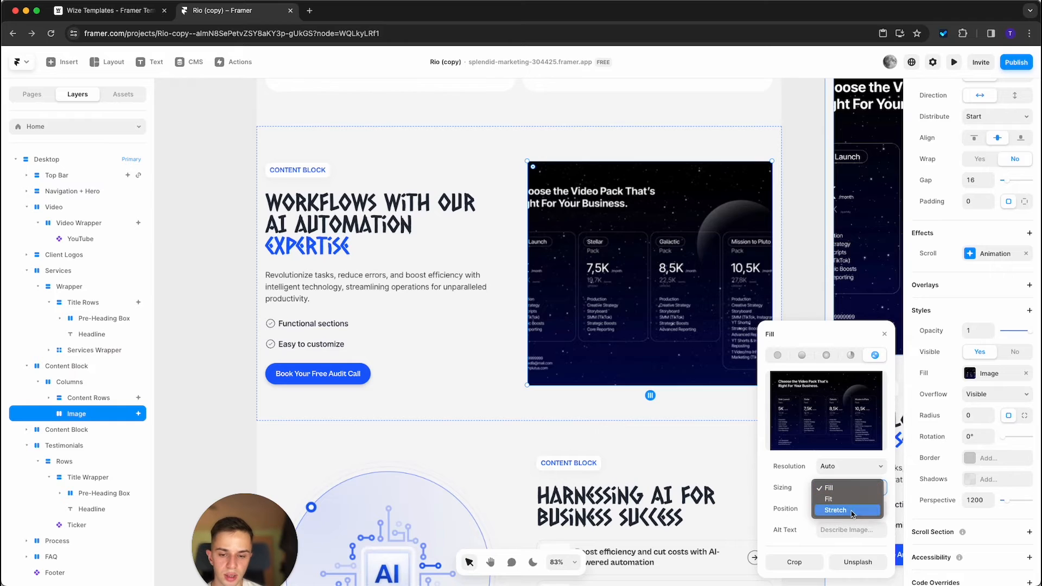
left_click(852, 511)
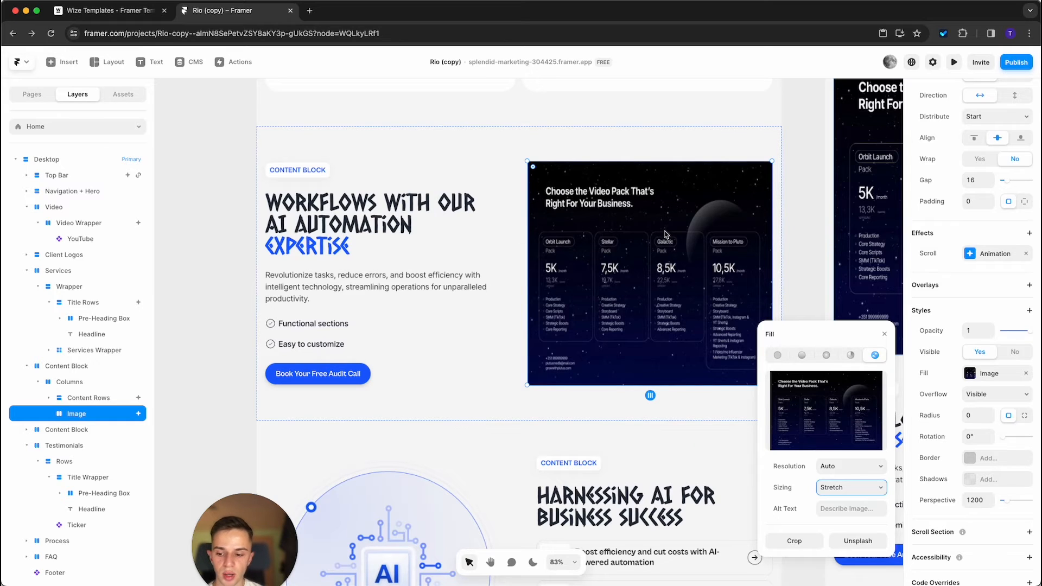
left_click(859, 491)
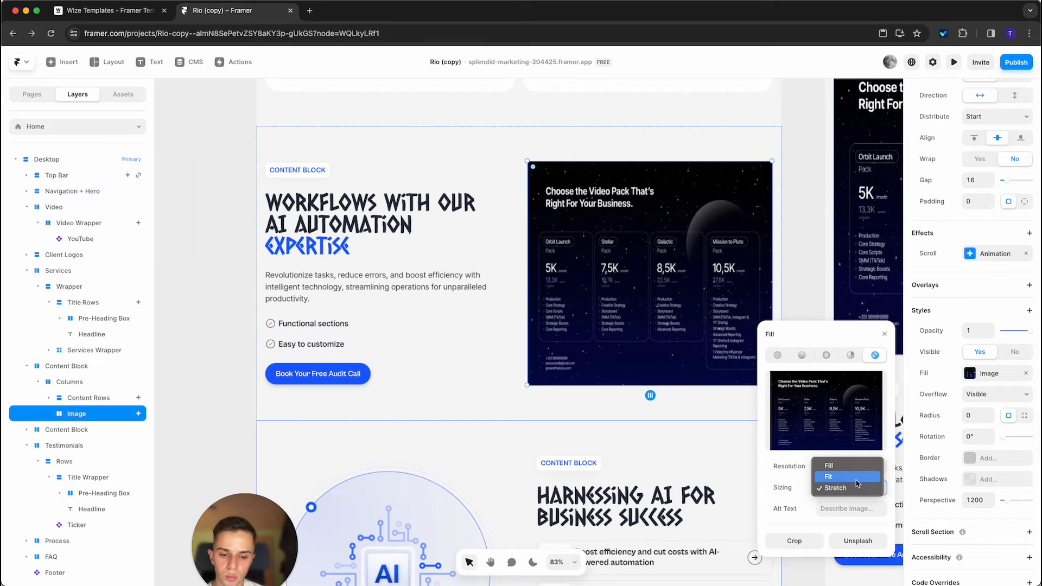
left_click(857, 484)
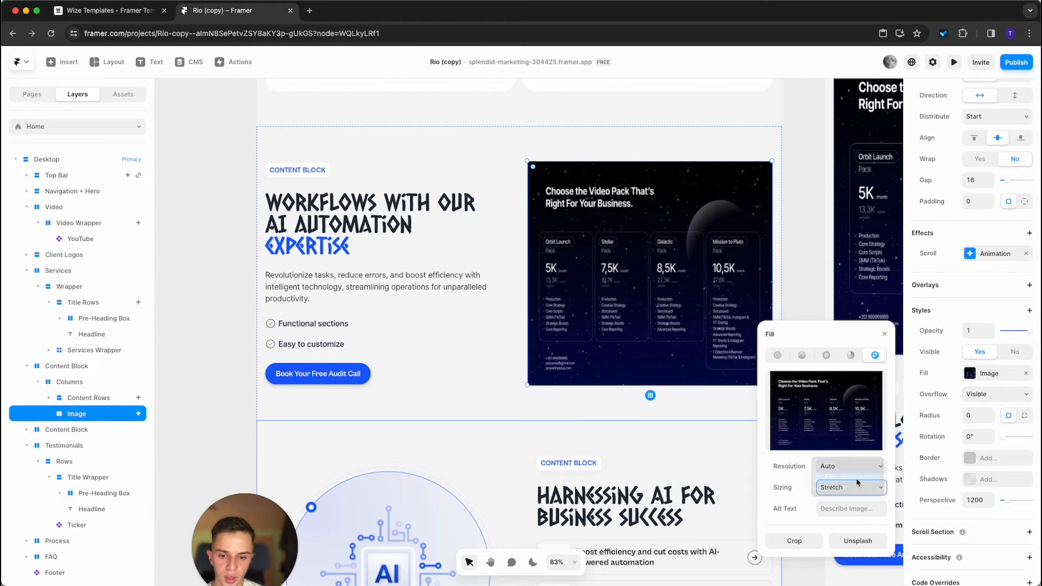
left_click(885, 333)
- Unlock the Workflows image's aspect ratio and reduce its frame height to about 394, matching the picture
scroll(962, 266, "up", 5)
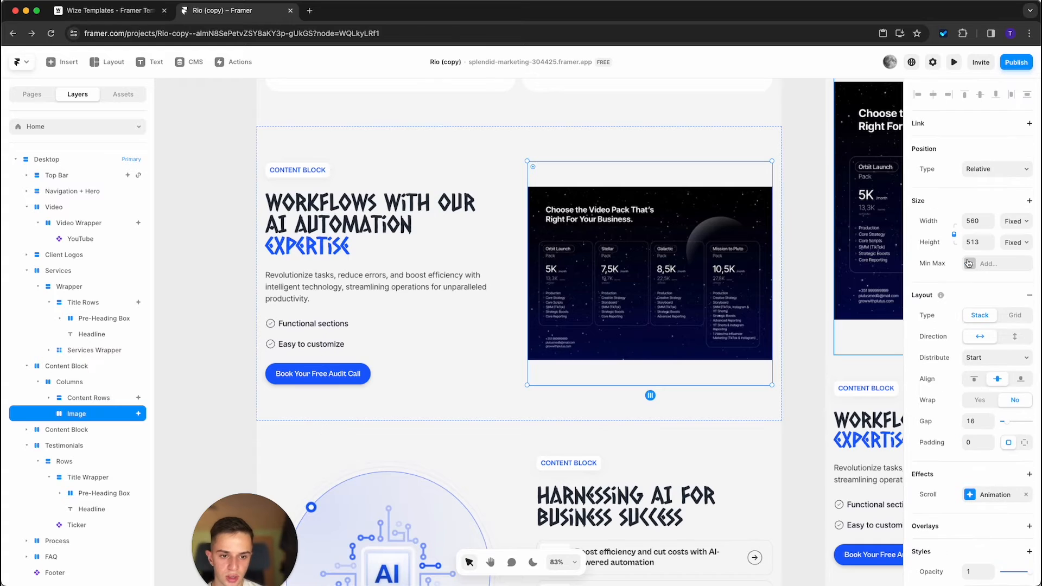
left_click(954, 235)
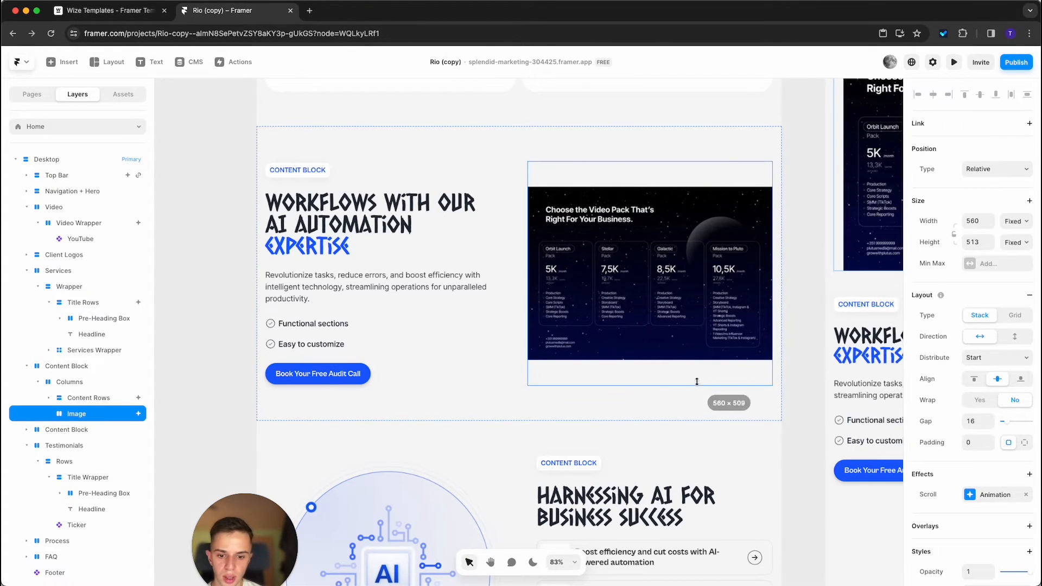
left_click_drag(698, 386, 698, 334)
- Change the Workflows image's fill sizing to Fill and deselect the image
scroll(942, 380, "down", 5)
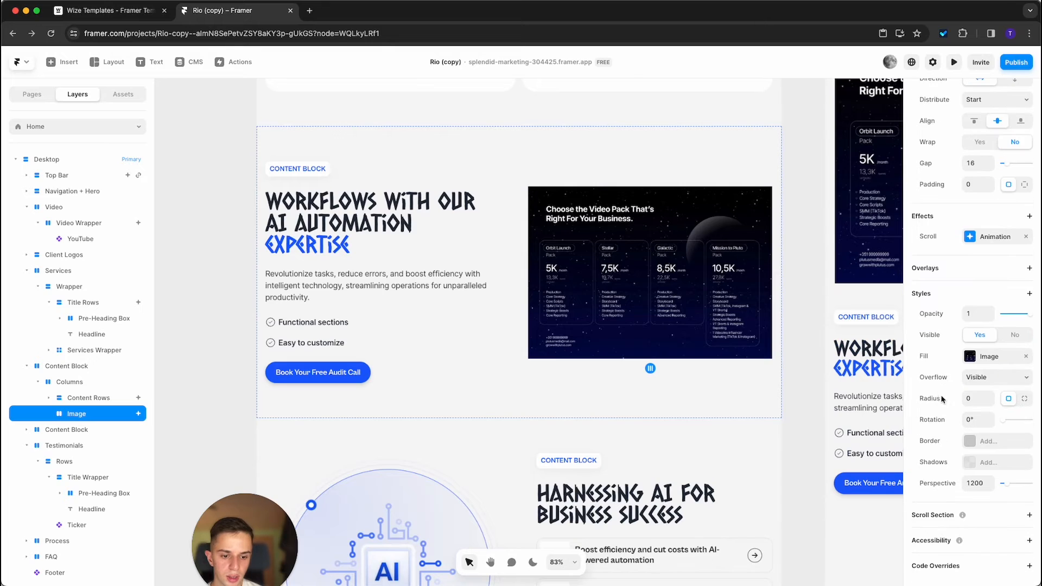
left_click(982, 356)
left_click(843, 488)
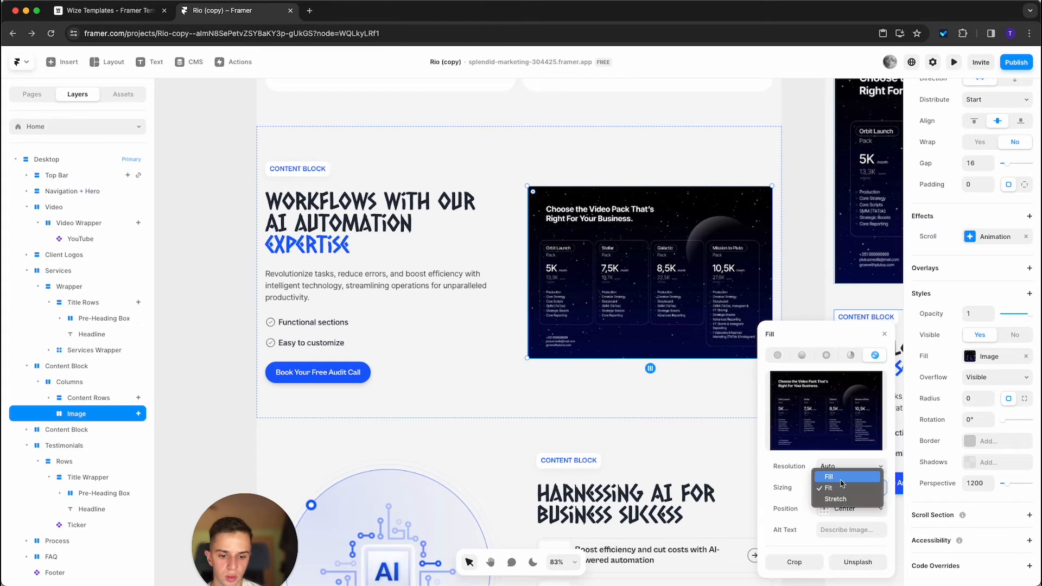
left_click(853, 478)
left_click(846, 487)
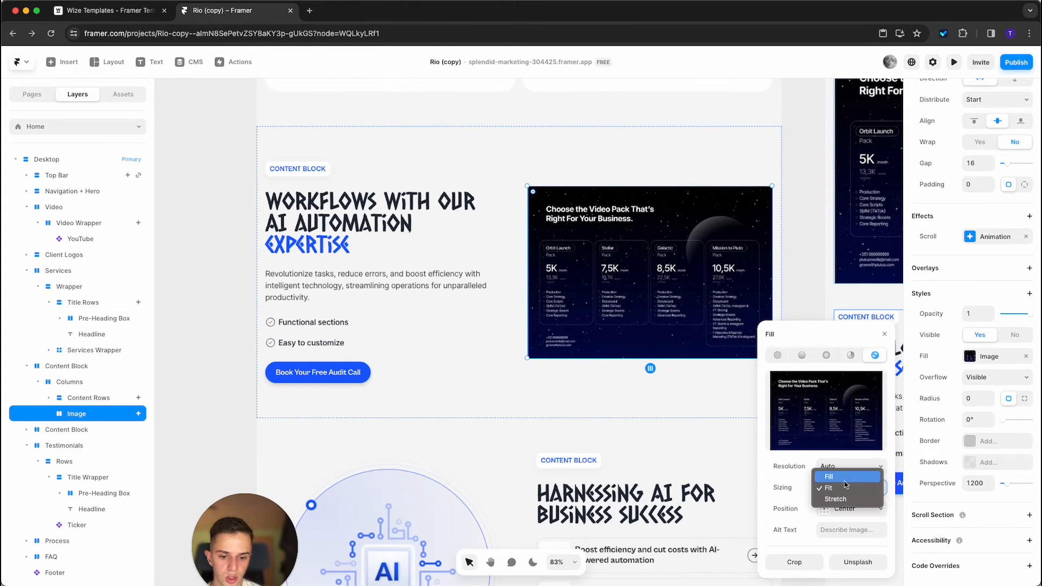
left_click(844, 478)
left_click(809, 255)
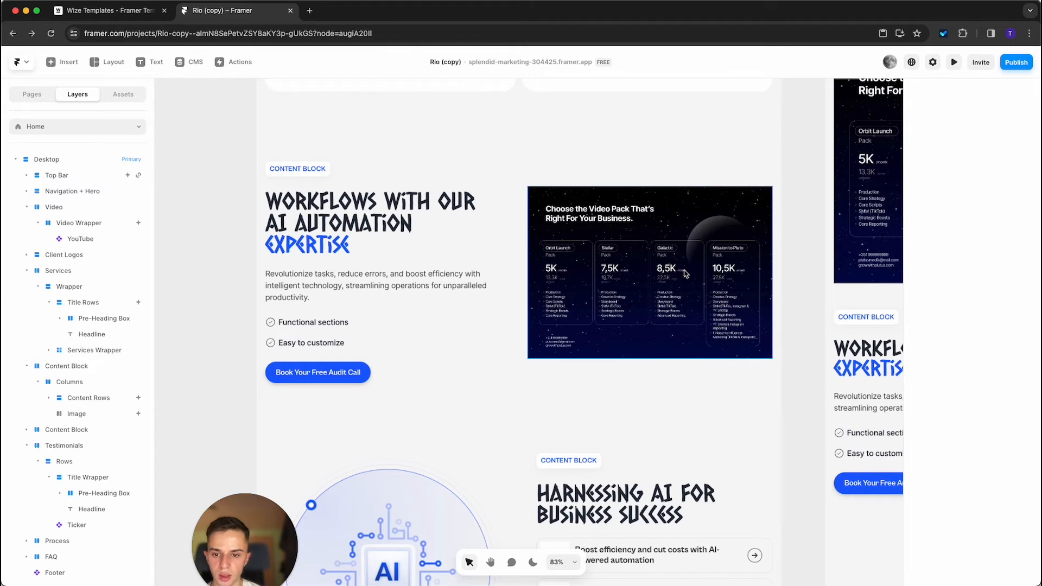
- Add a corner radius to the Workflows image to round its corners
left_click(685, 274)
left_click(974, 399)
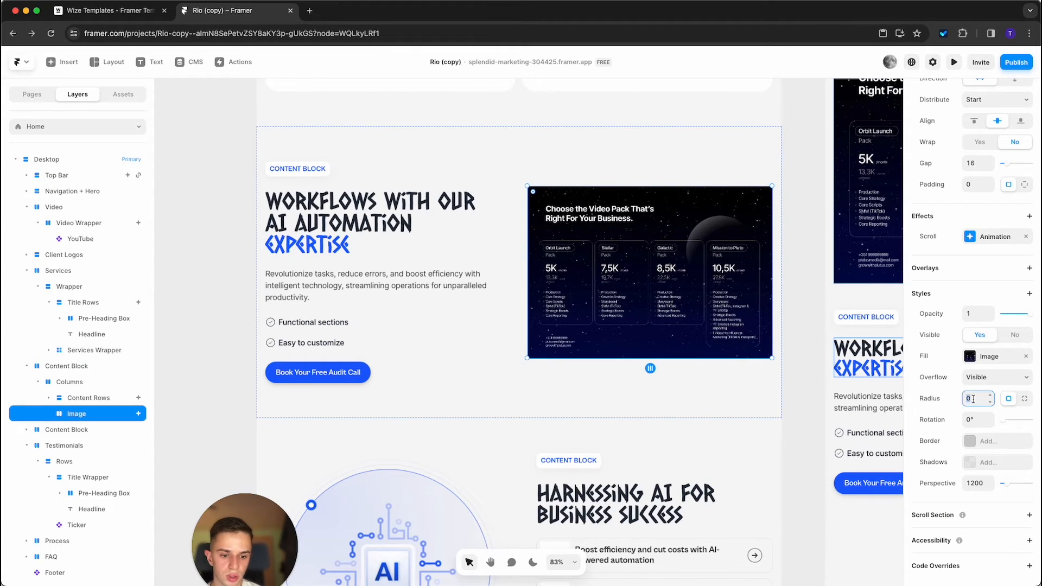
left_click(814, 410)
left_click(752, 304)
- Toggle the Workflows image's aspect ratio lock while comparing the desktop, tablet and phone layouts, leaving it unlocked
scroll(925, 284, "up", 5)
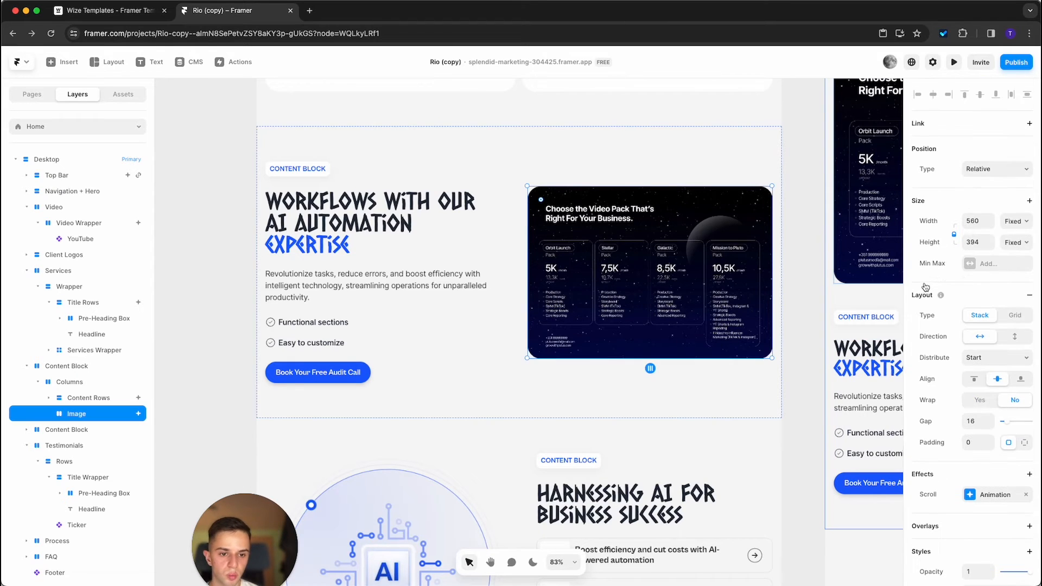
left_click(955, 236)
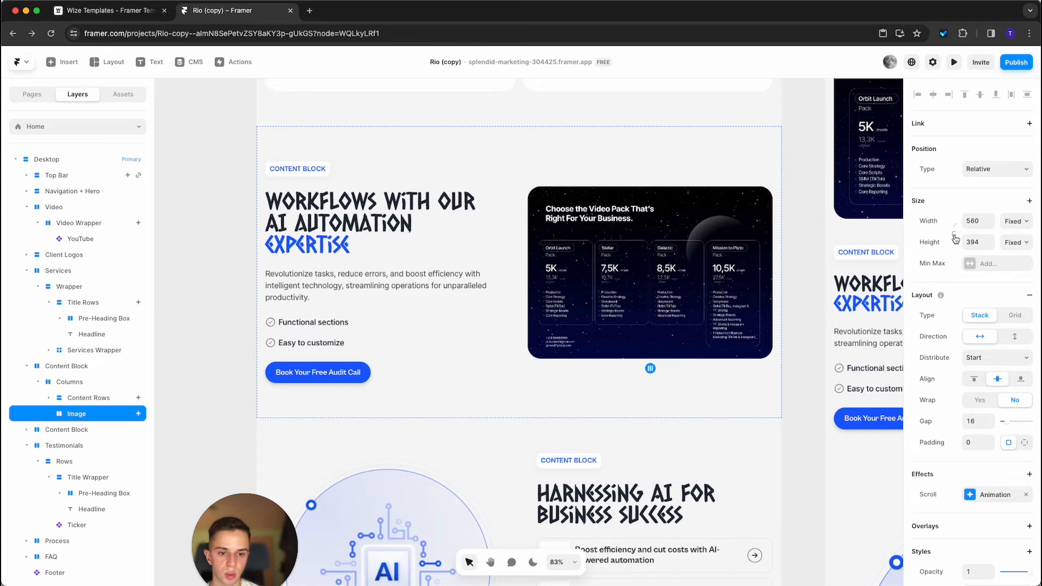
scroll(791, 326, "down", 5)
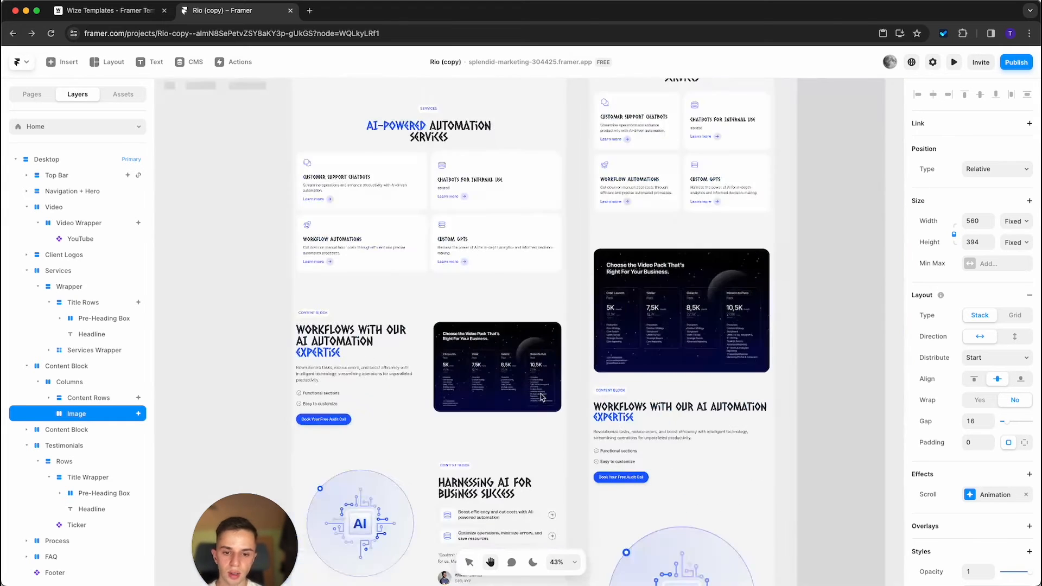
left_click(954, 234)
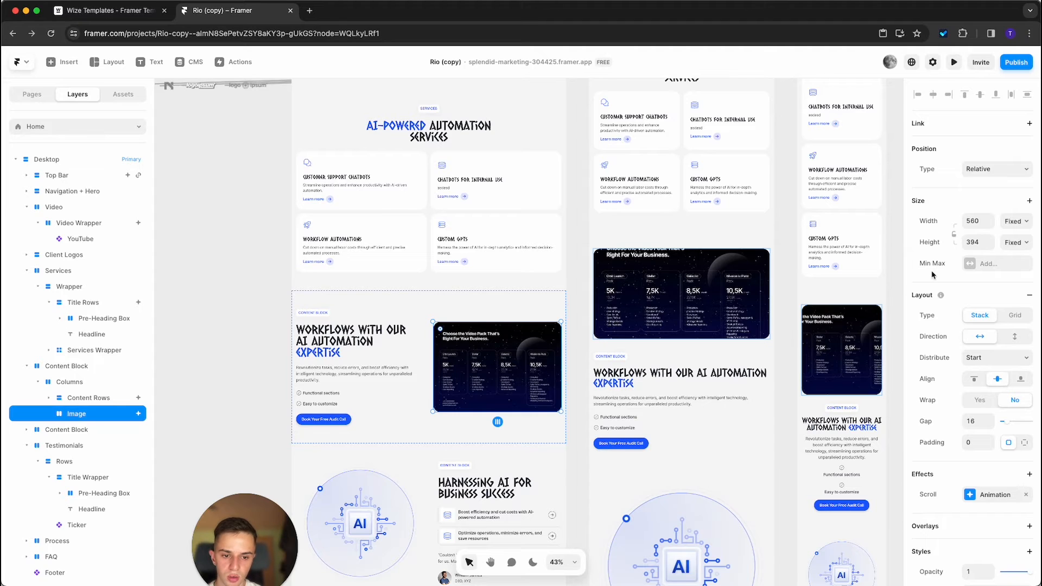
- Lock the Workflows image's aspect ratio so it scales on tablet and phone, and deselect the image
left_click(954, 236)
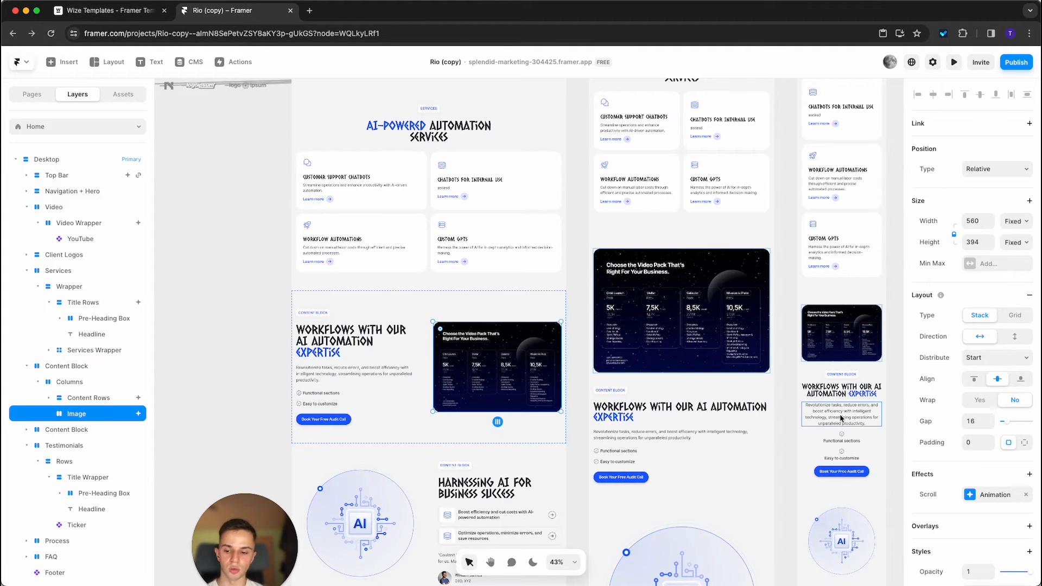
scroll(780, 429, "up", 10)
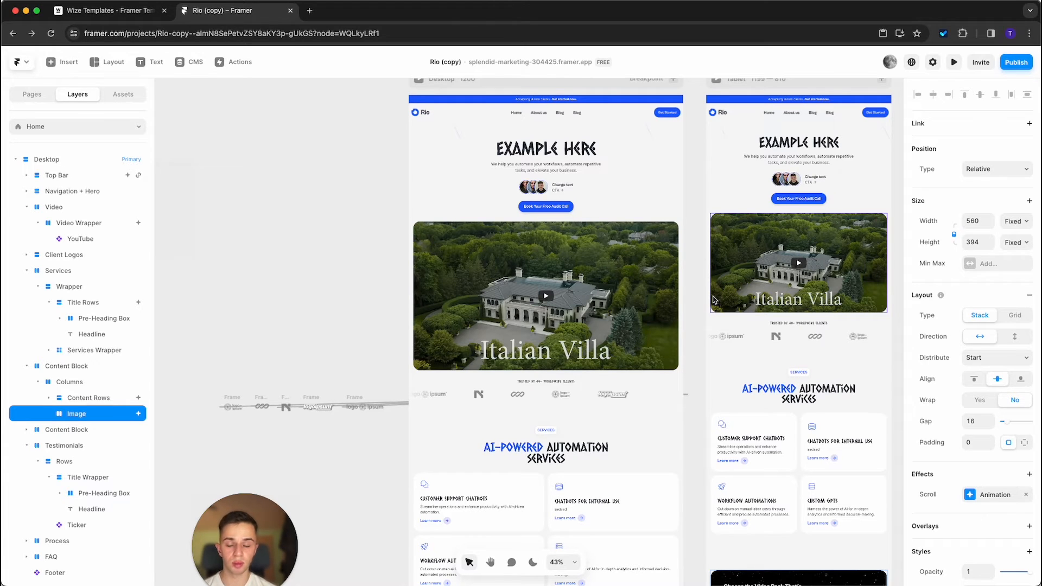
left_click(307, 268)
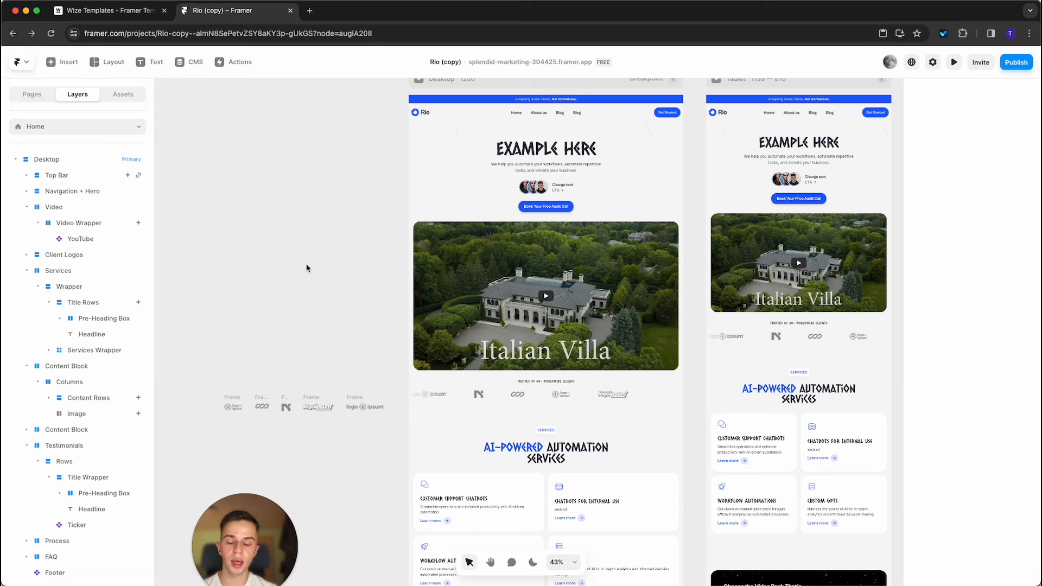
- Open the hero's Book Your Free Audit Call button component and look at its primary and hover variants
double_click(531, 211)
left_click(380, 200)
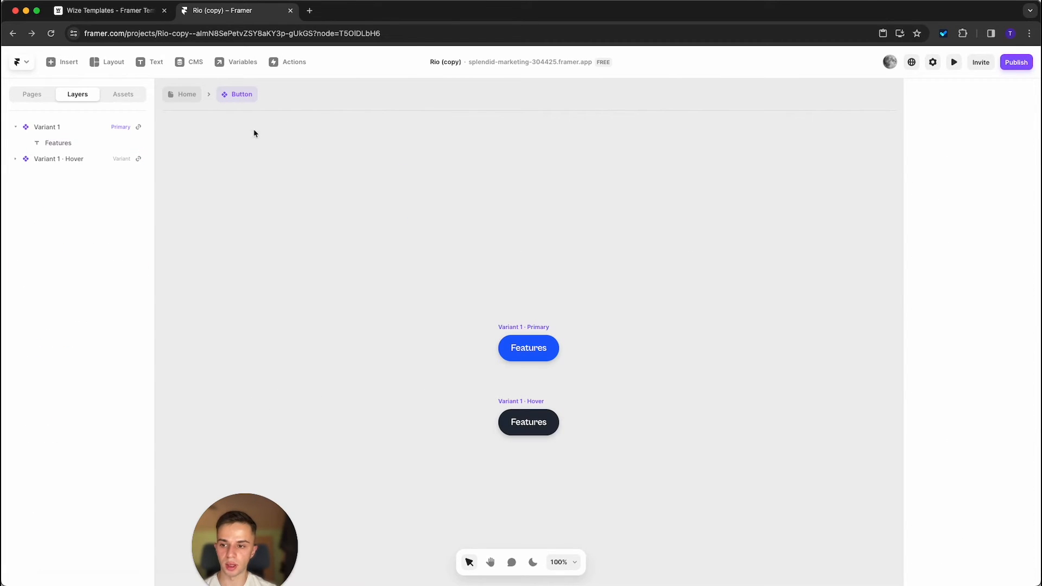
left_click(534, 328)
left_click(529, 401)
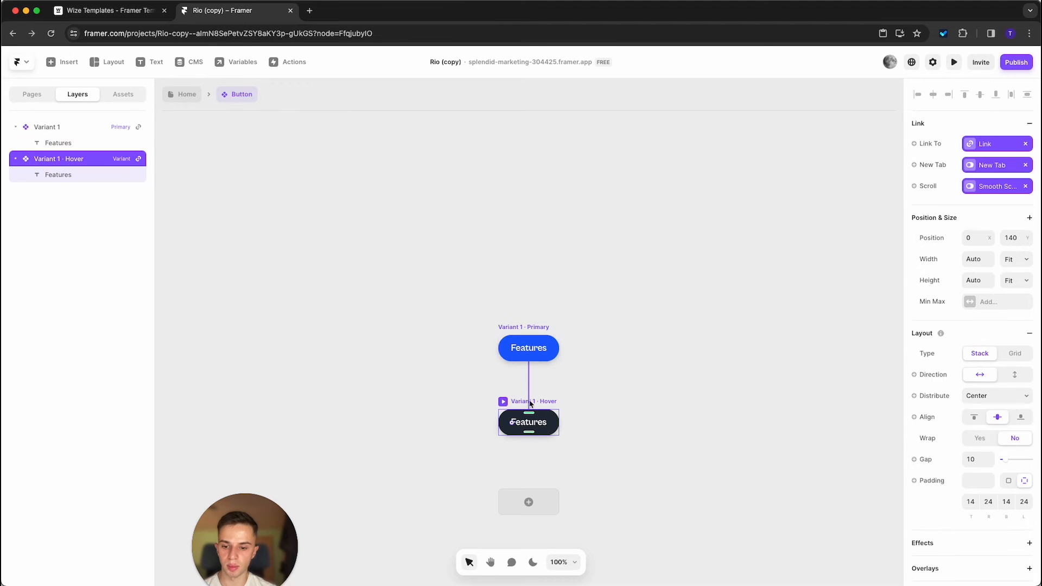
left_click(537, 330)
left_click(542, 405)
left_click(529, 302)
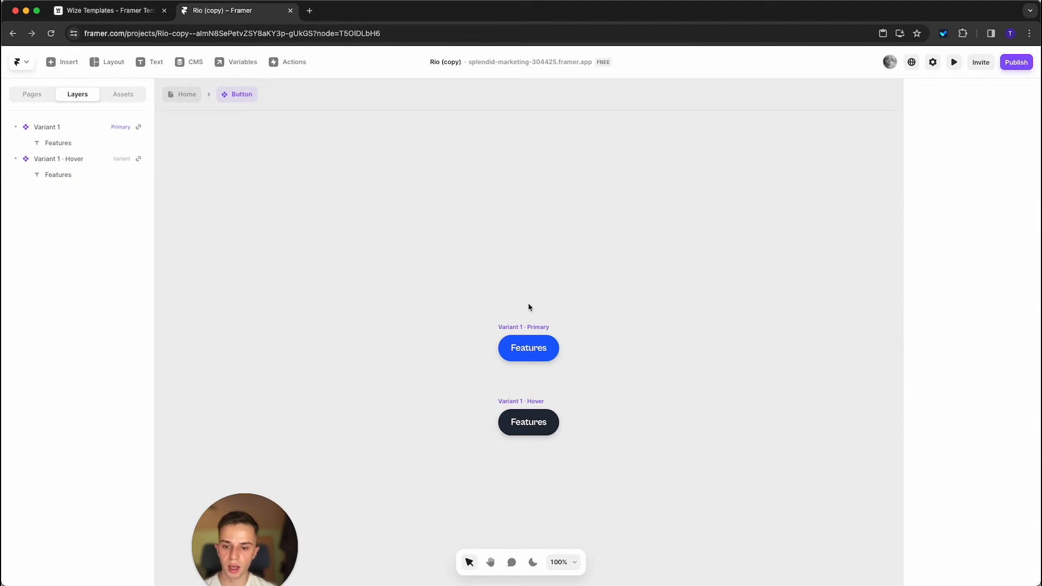
- Review the primary button variant's style, link, size and layout properties
left_click(536, 327)
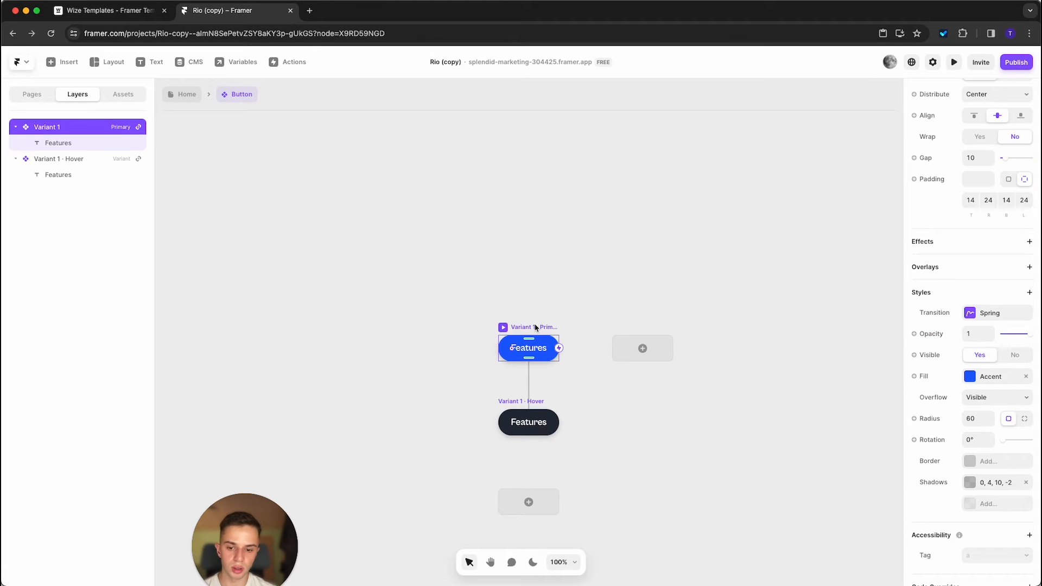
left_click(461, 275)
left_click(533, 330)
scroll(964, 275, "up", 6)
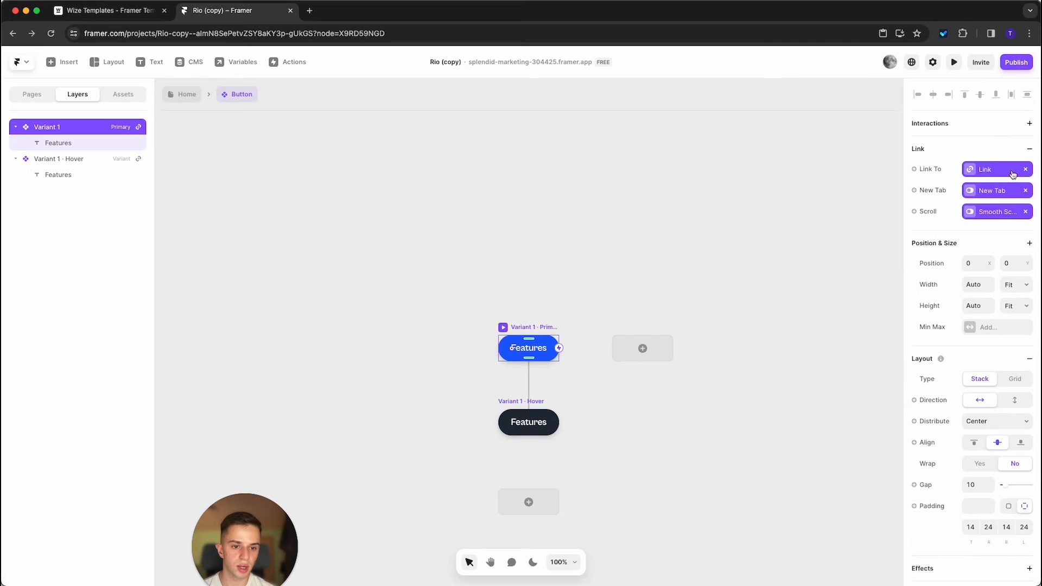
scroll(959, 238, "down", 1)
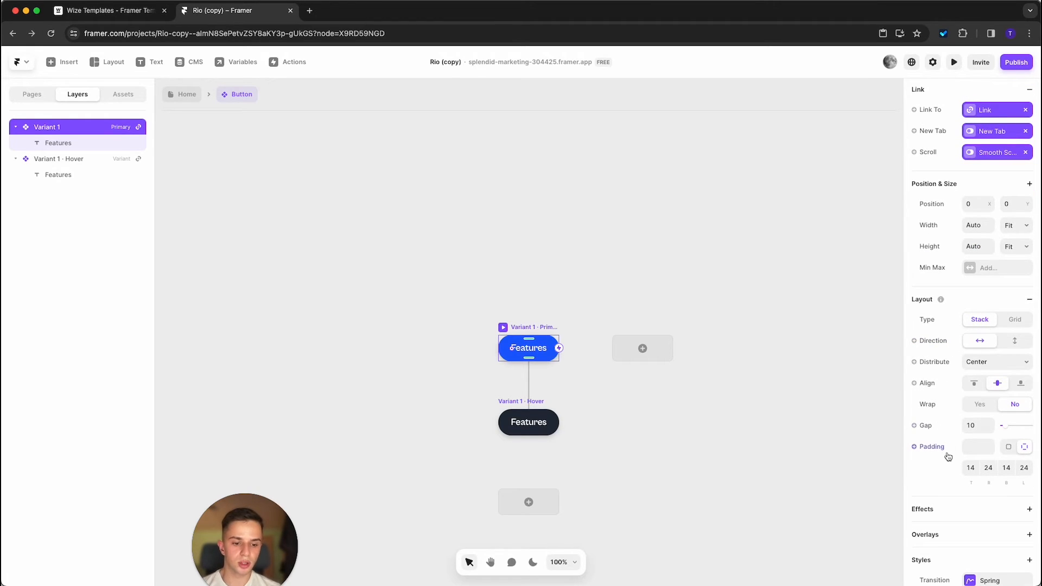
left_click(538, 390)
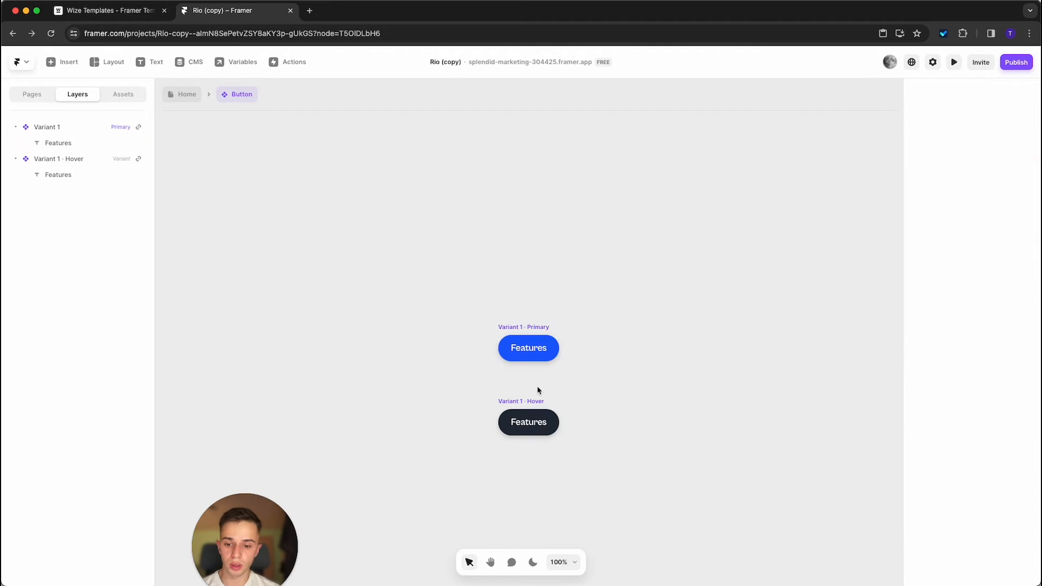
- Set the primary button variant's top and bottom padding to 12
scroll(536, 384, "up", 3)
left_click(529, 348)
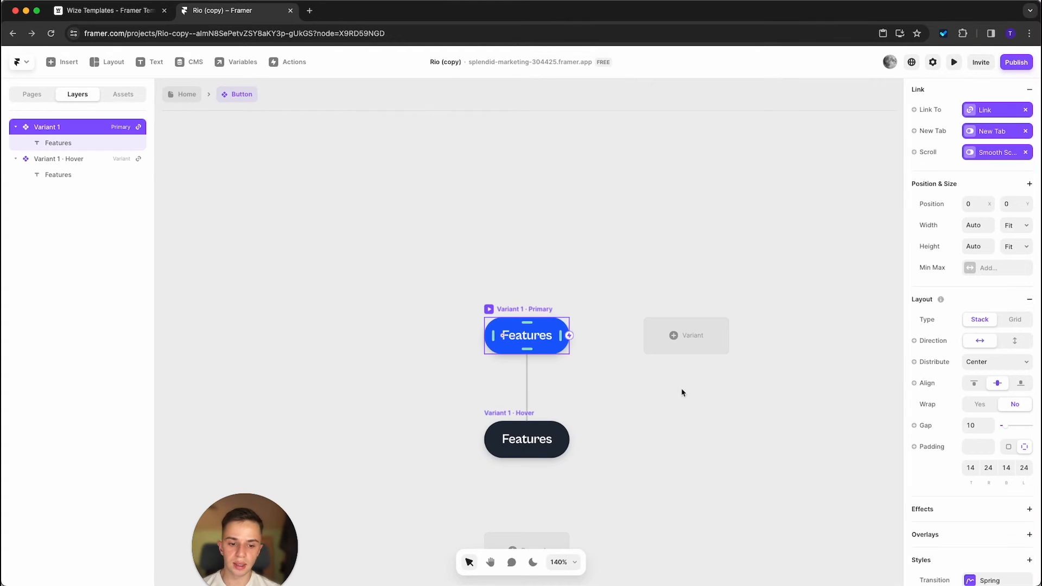
left_click(971, 468)
type("1")
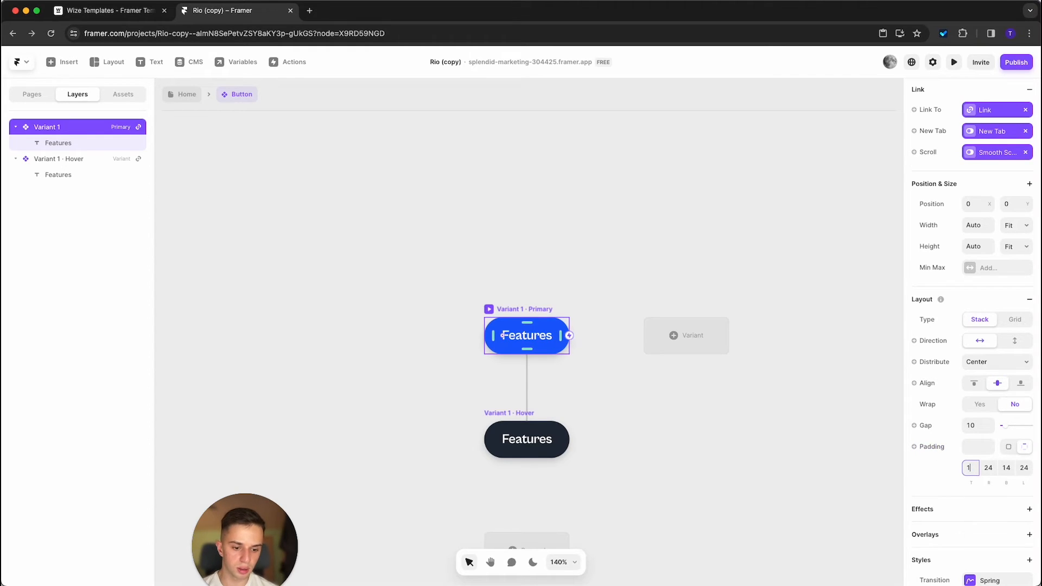
type("2")
key("Tab")
key("Tab")
type("12")
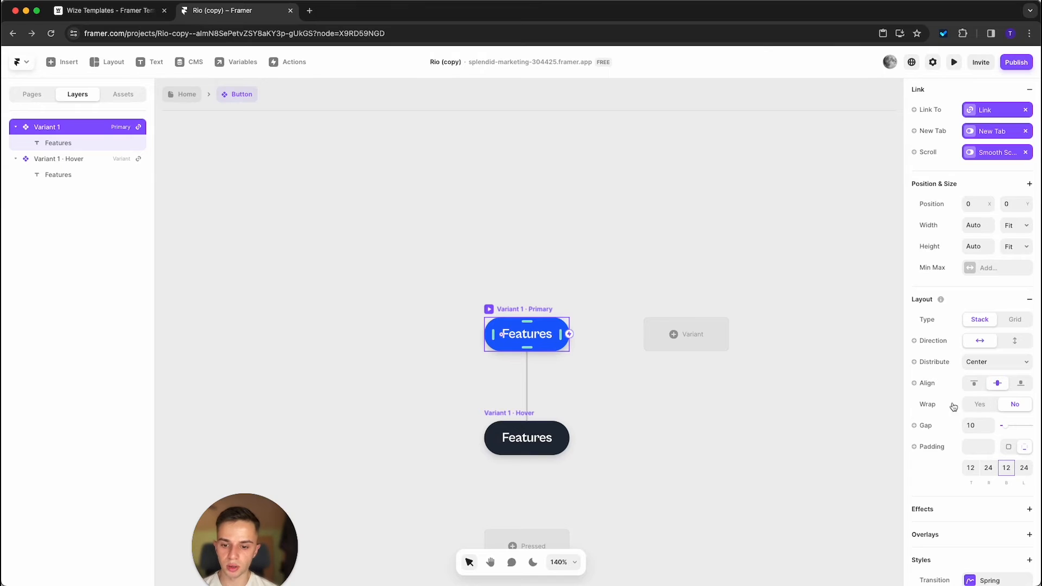
- Reselect the primary button variant and check its Transition setting among the styles
left_click(487, 263)
left_click_drag(392, 271, 641, 368)
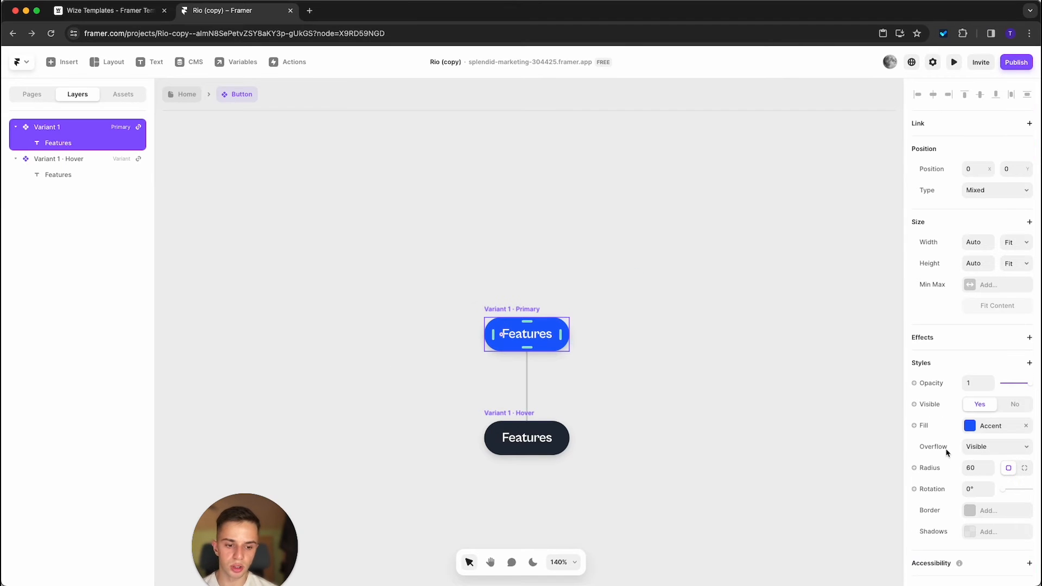
left_click(790, 356)
left_click(521, 307)
scroll(922, 353, "down", 5)
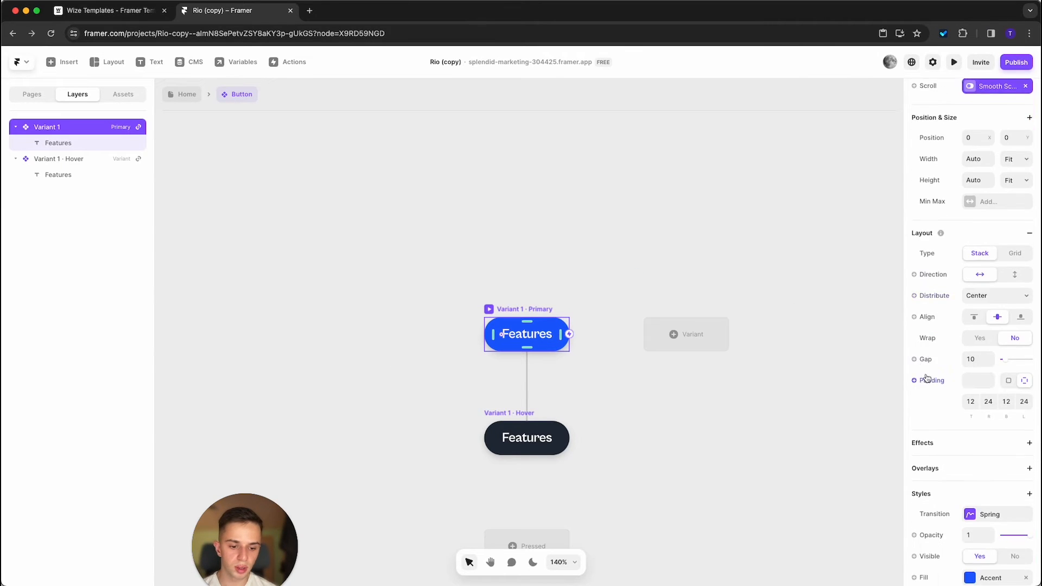
scroll(929, 361, "down", 2)
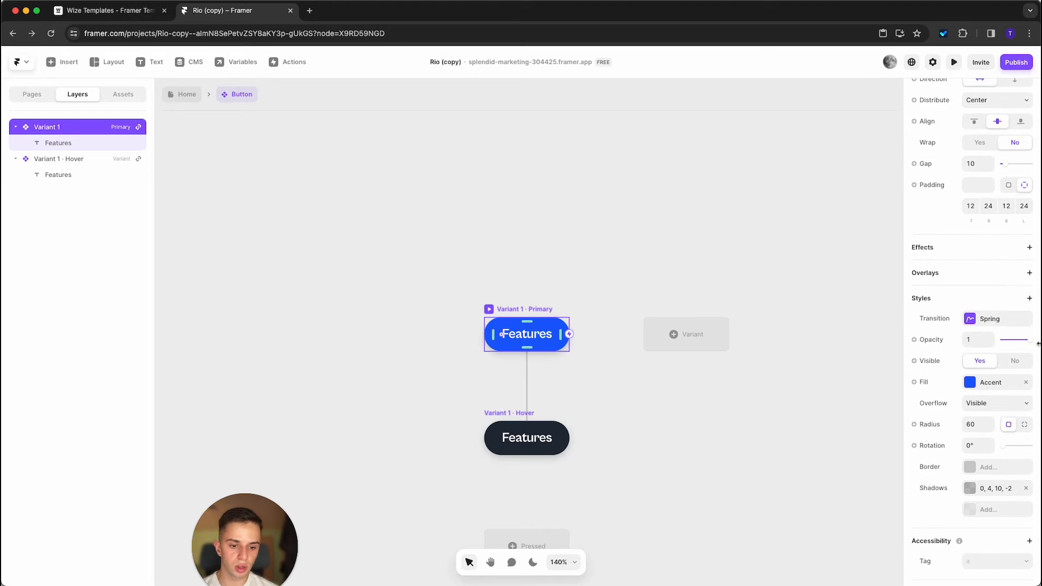
left_click(983, 320)
left_click(983, 320)
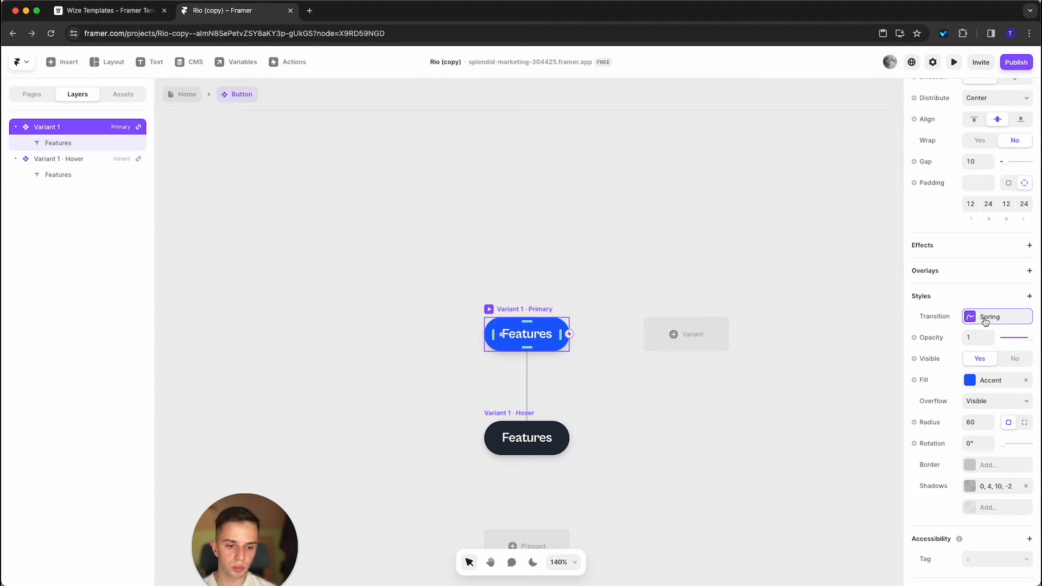
- View the colour options and saved colour styles for the primary button variant's fill, keeping Accent
left_click(971, 380)
left_click_drag(817, 332, 867, 342)
left_click(803, 528)
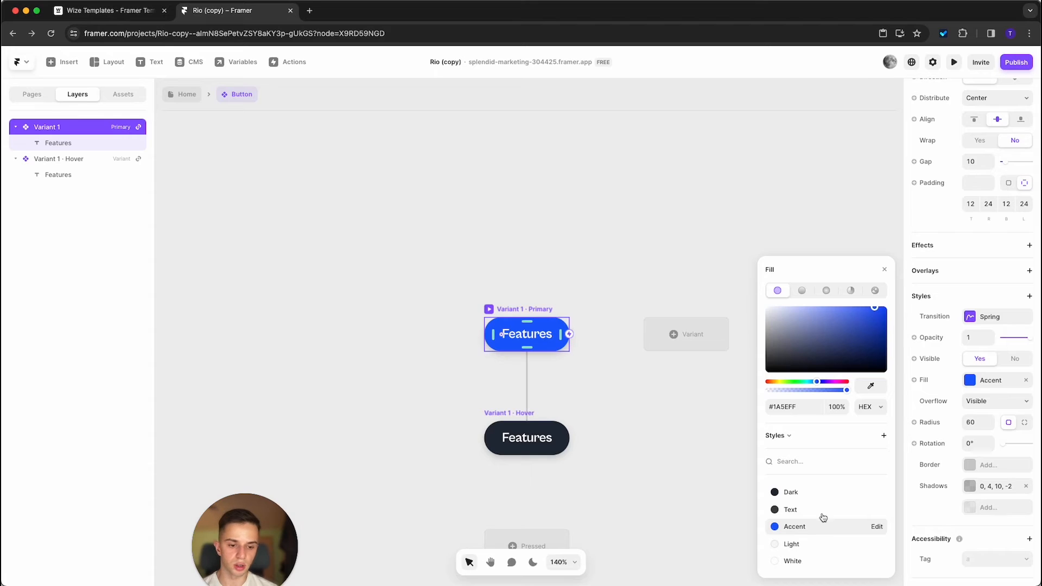
left_click(954, 403)
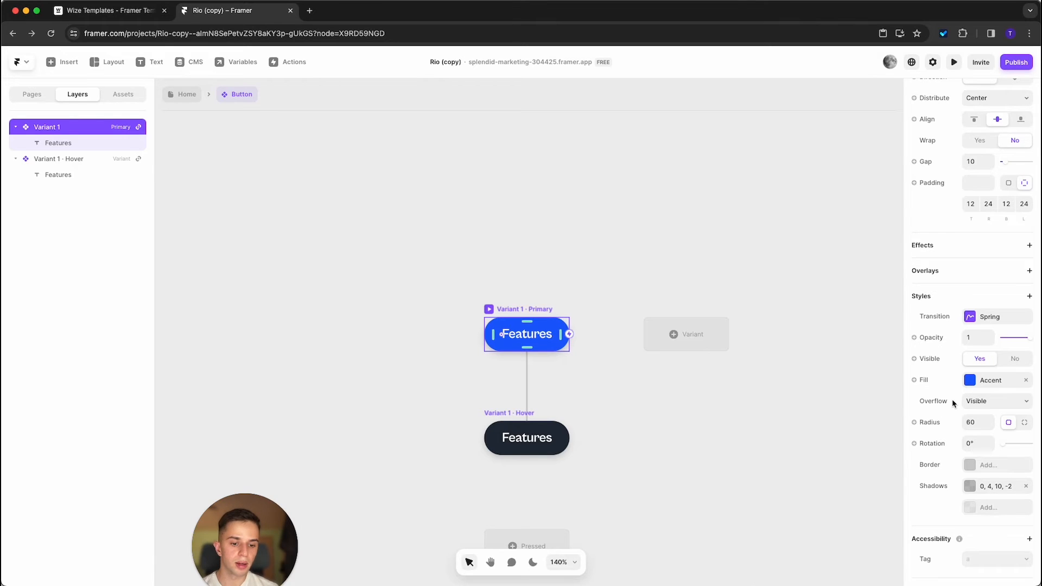
- Try corner radii of 0 and 15 on the primary button variant and settle on 50
left_click(977, 425)
type("0")
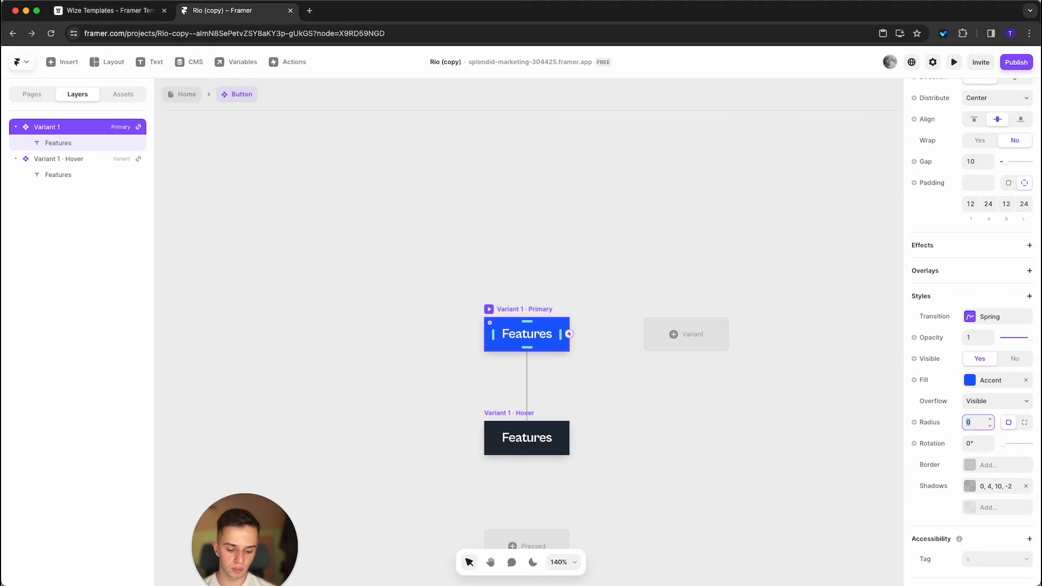
type("15")
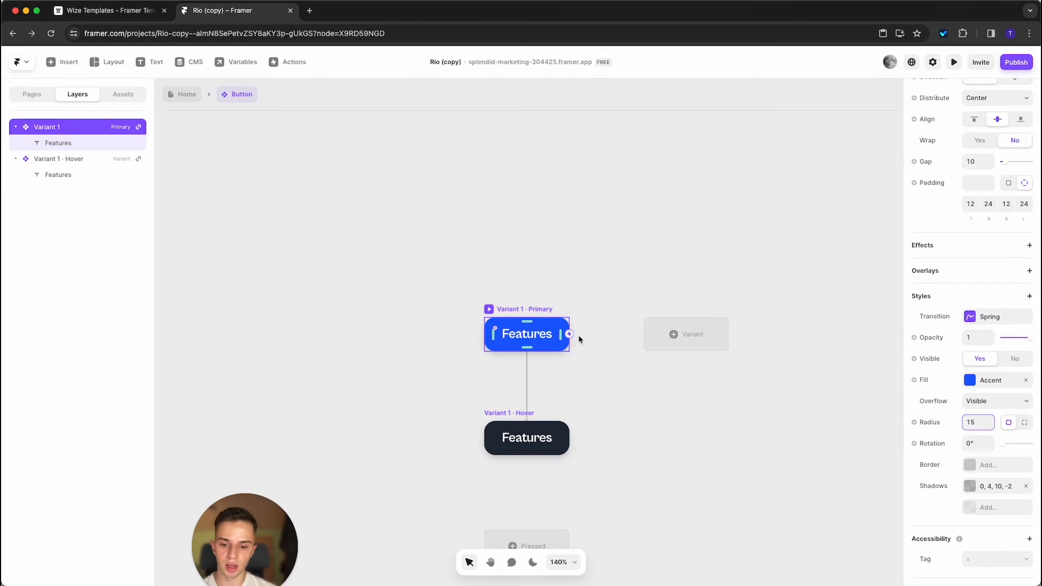
type("50")
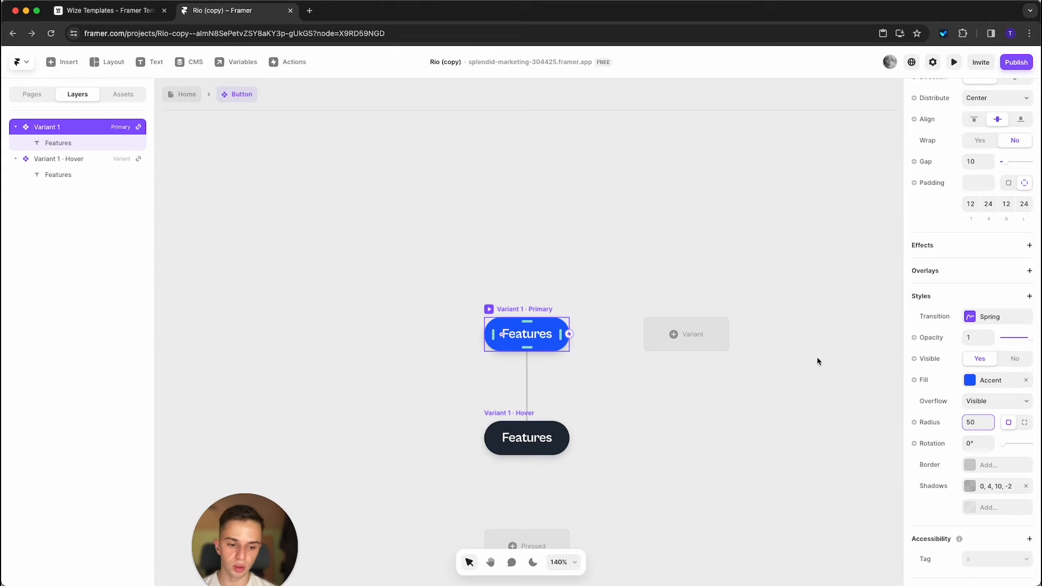
- Try a solid #222222 border with width 1 on the primary button variant and remove it
scroll(957, 489, "down", 1)
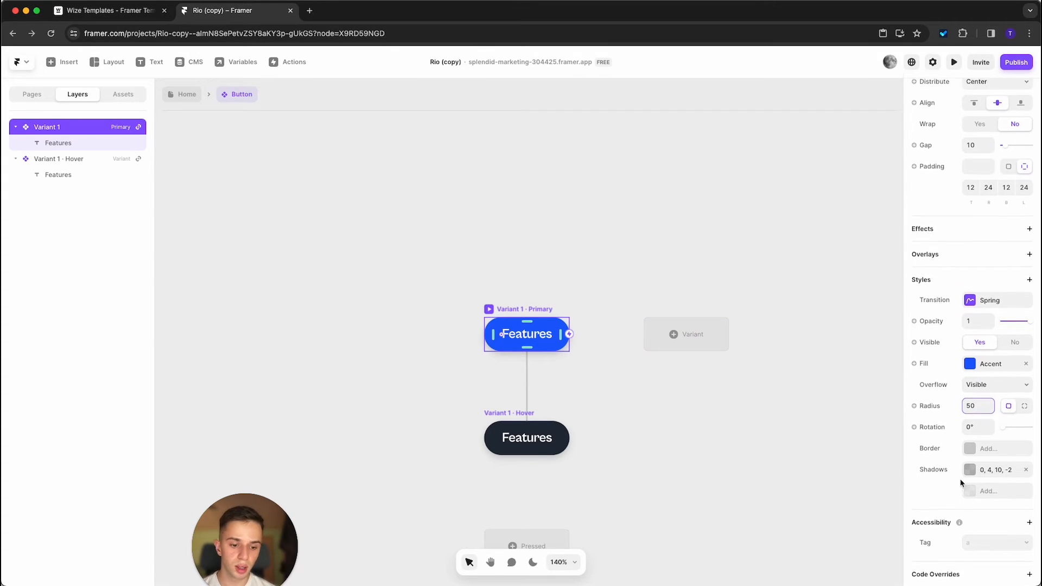
mouse_move(1003, 421)
left_mouse_down()
mouse_move(1014, 421)
mouse_move(1003, 421)
left_mouse_up()
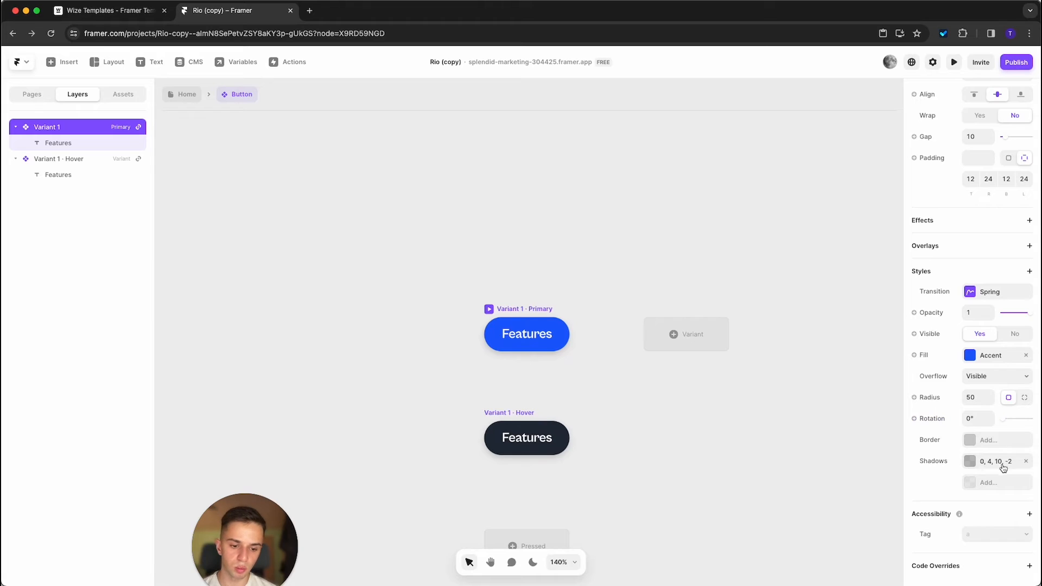
left_click(973, 441)
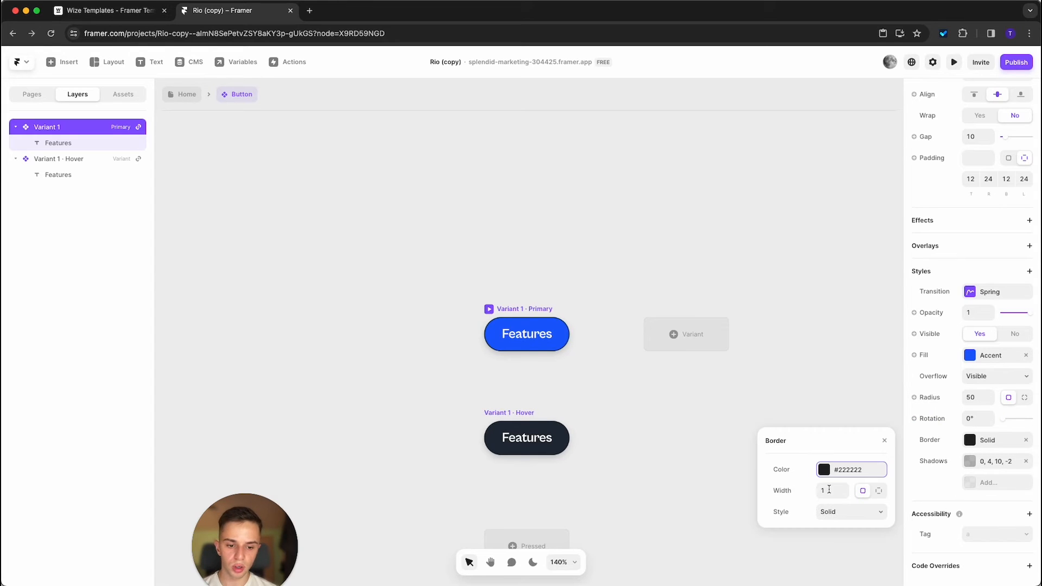
left_click(1025, 440)
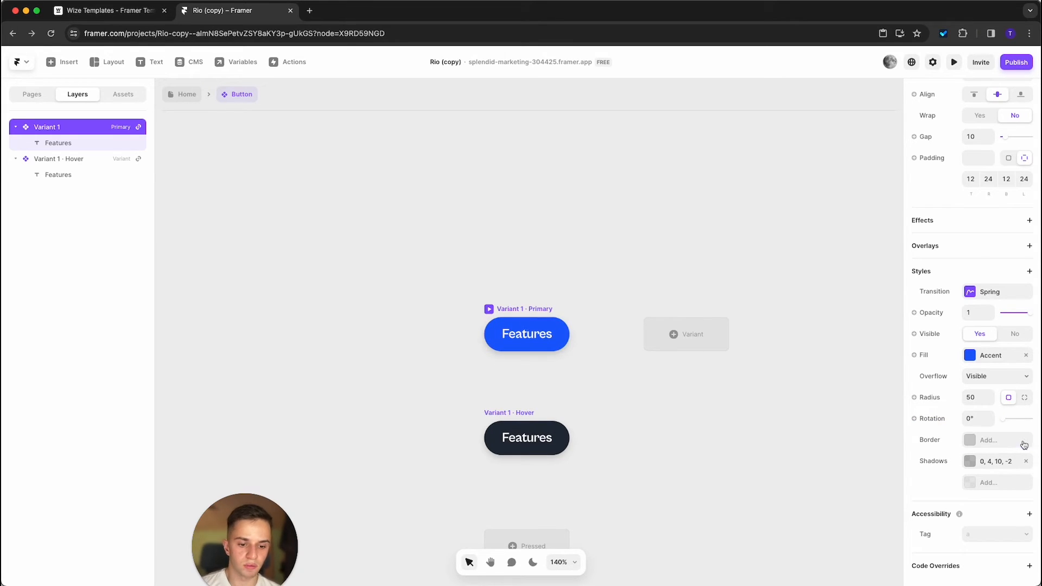
- Open the primary button variant's shadow settings and try the Realistic type and Inside position, returning to Box and Outside
left_click(971, 462)
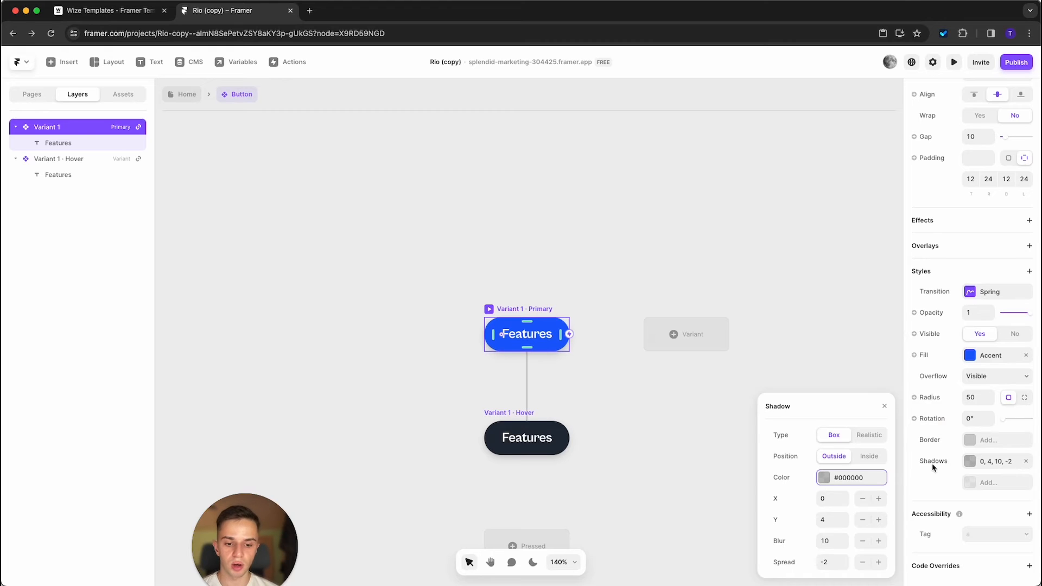
left_click(869, 438)
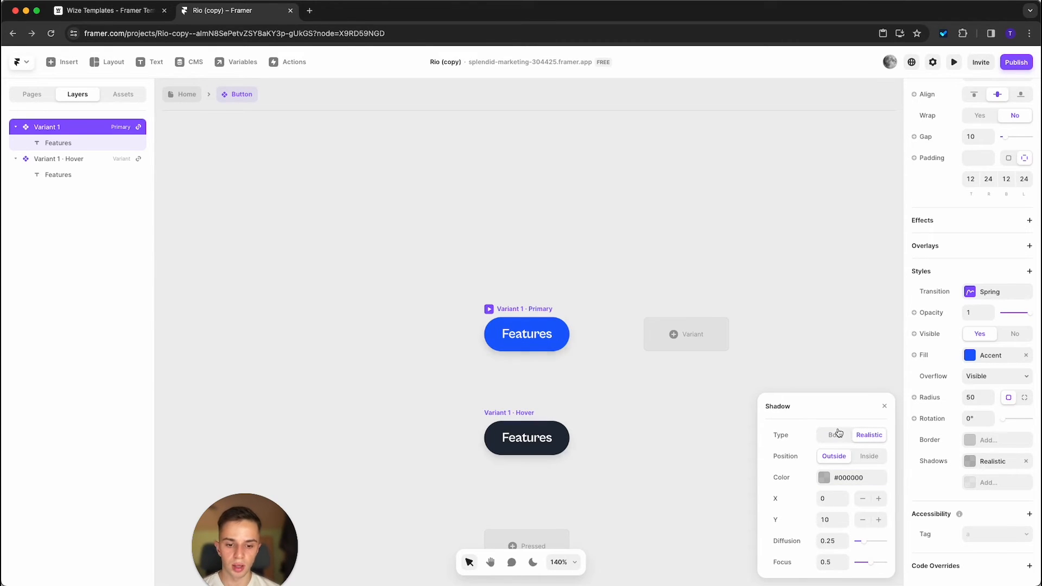
left_click(839, 437)
left_click(870, 458)
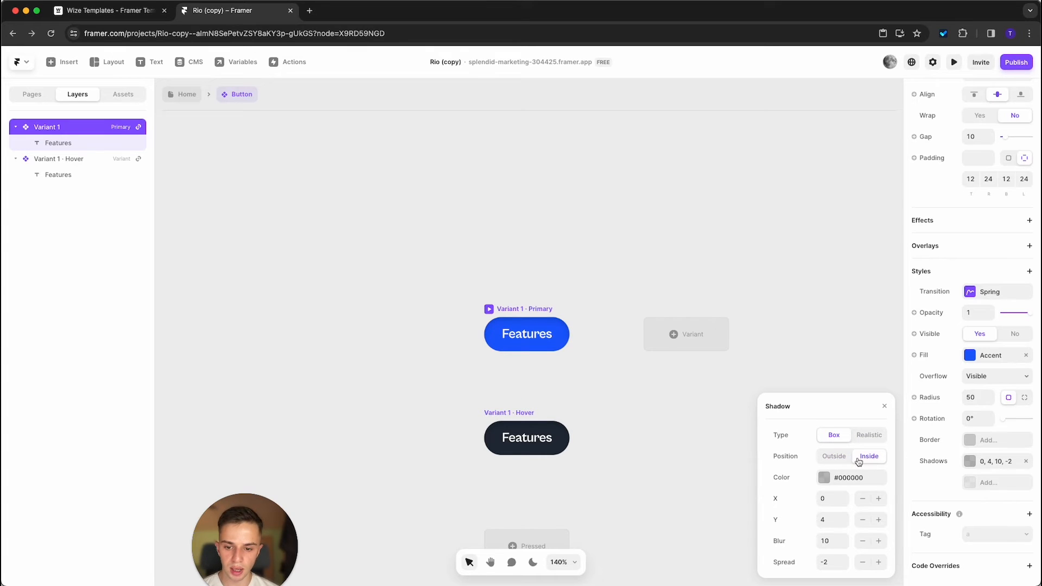
left_click(838, 457)
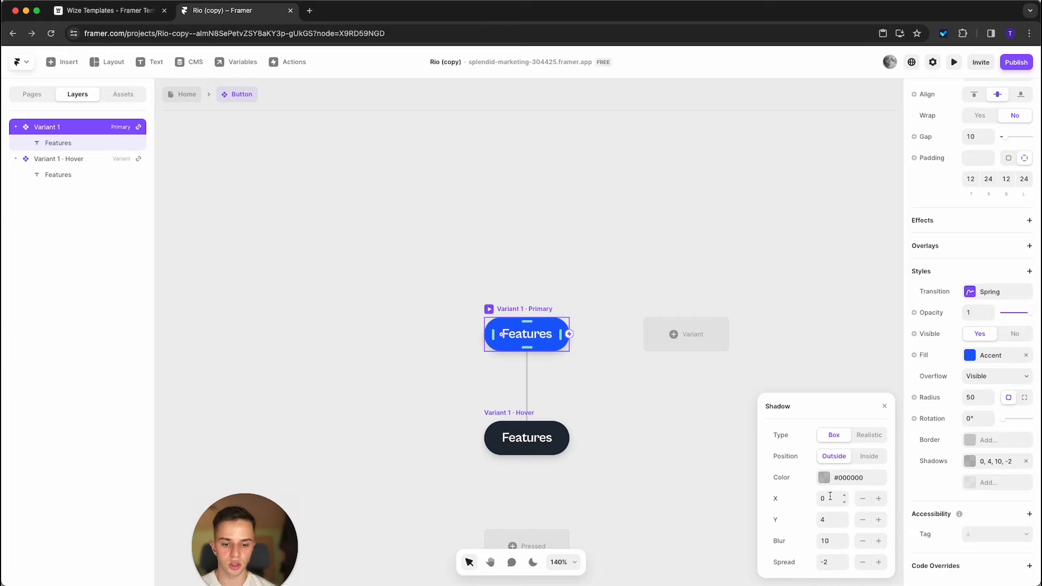
- Try a shadow blur of 50 on the primary button variant, set spread to 0 and reduce the blur to 20
left_click(838, 541)
type("50")
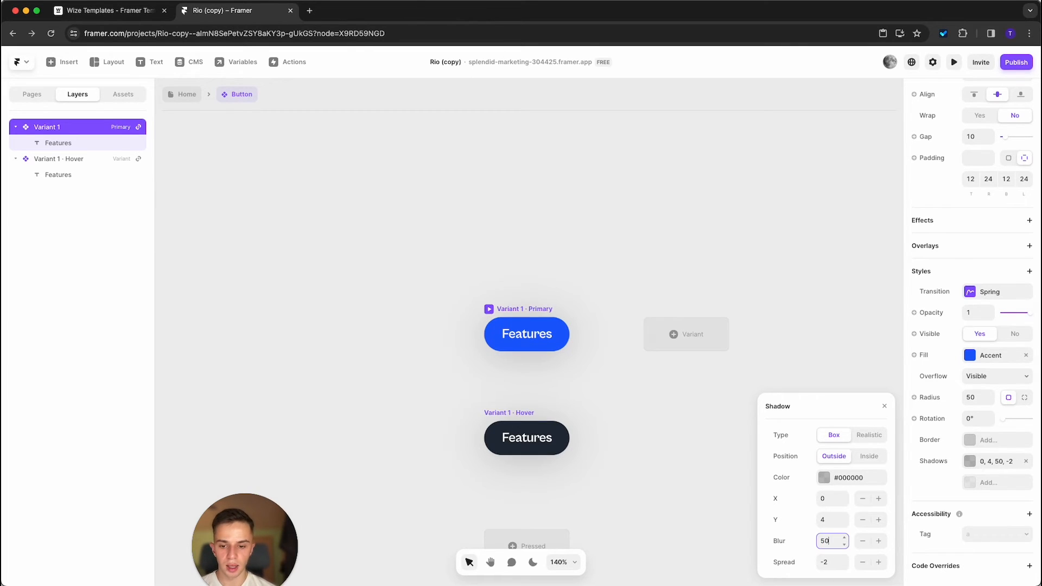
left_click(835, 563)
left_click(829, 540)
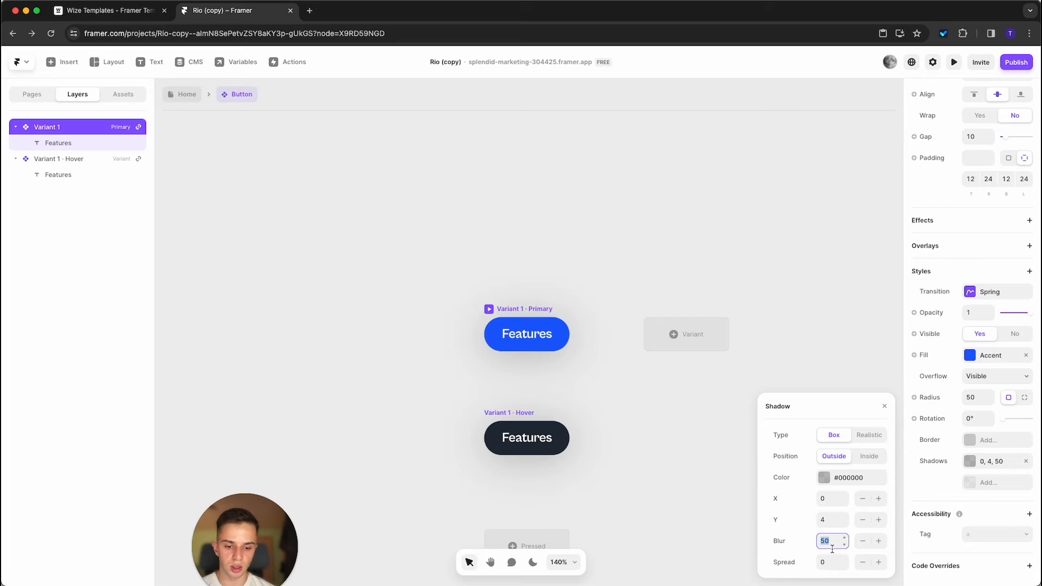
type("20")
left_click(737, 258)
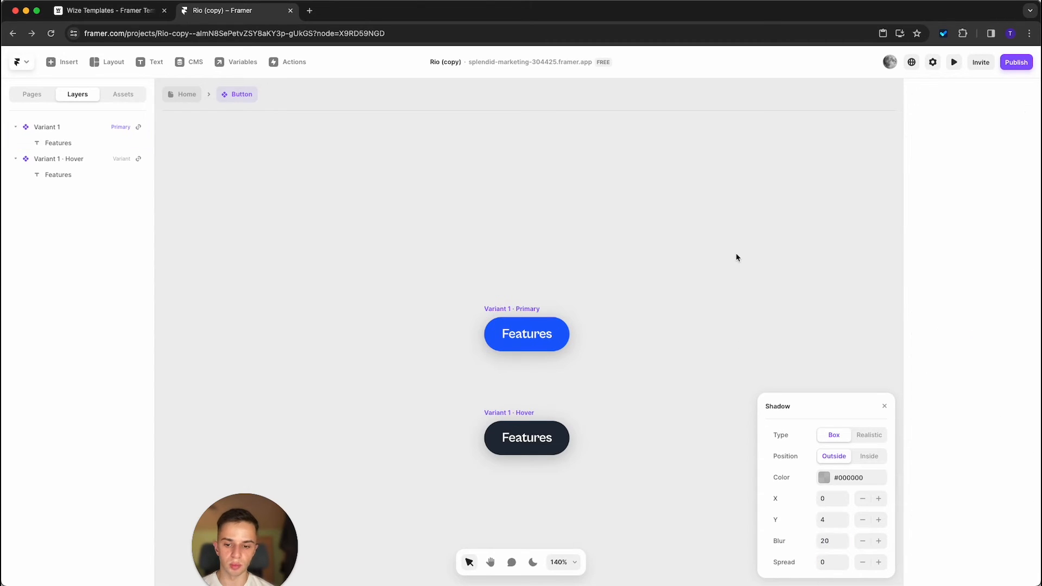
- Change the font of the primary button variant's Features label to Caesar Dressing
left_click_drag(736, 259, 451, 372)
left_click(540, 252)
left_click(532, 344)
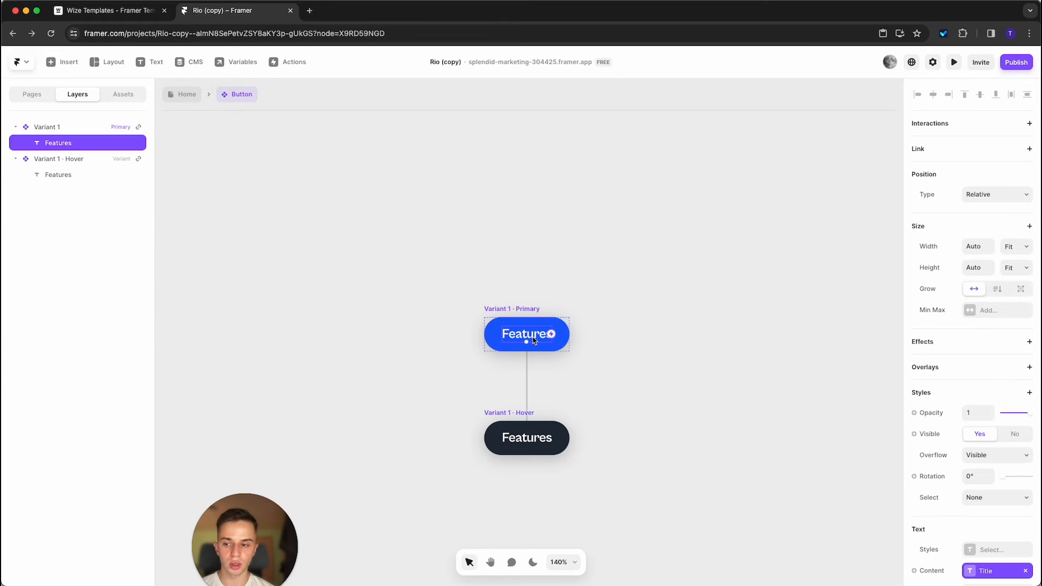
left_click(539, 297)
left_click(537, 339)
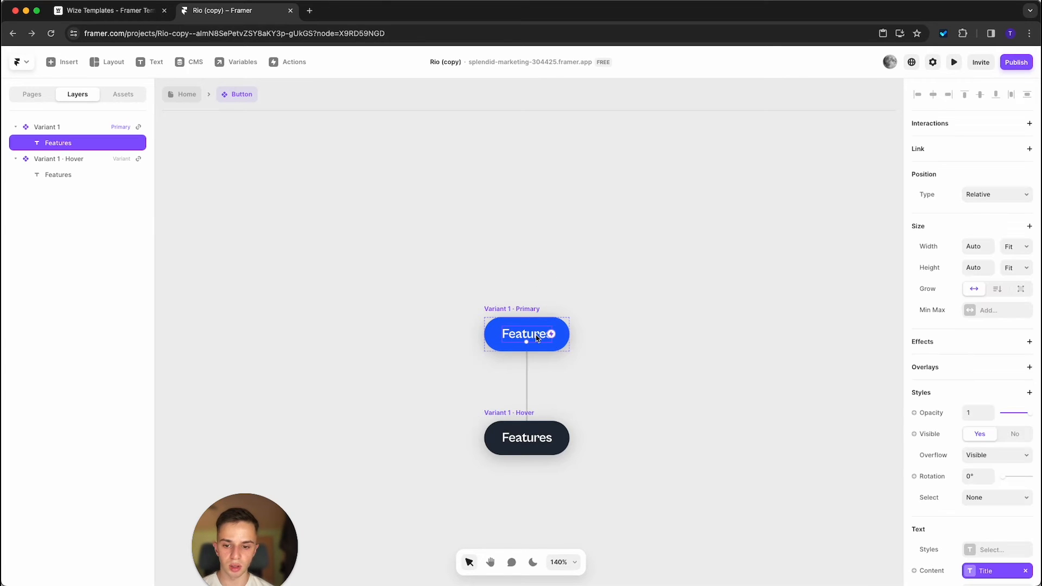
scroll(981, 405, "down", 6)
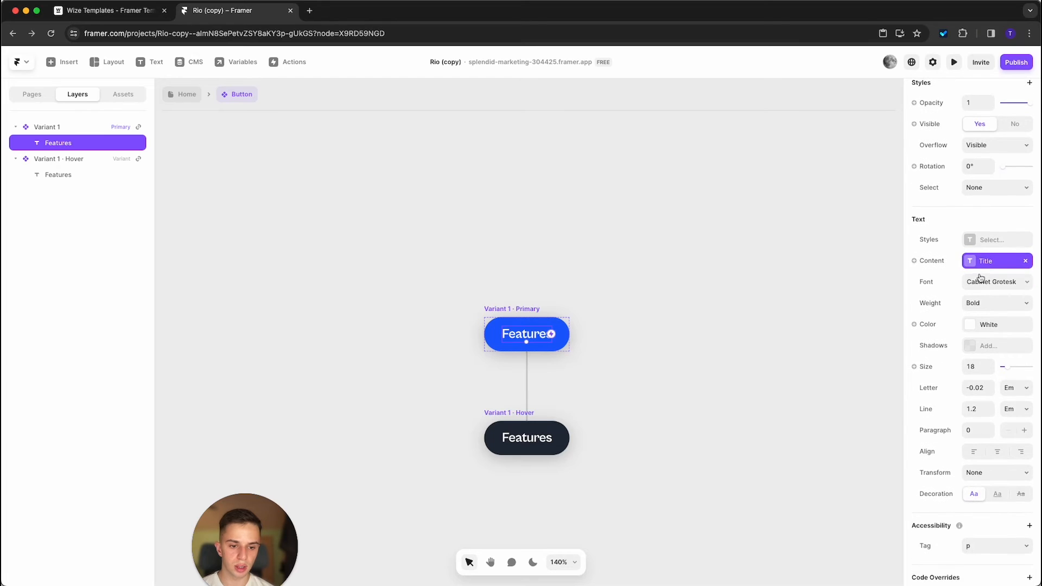
left_click(980, 280)
left_click(794, 426)
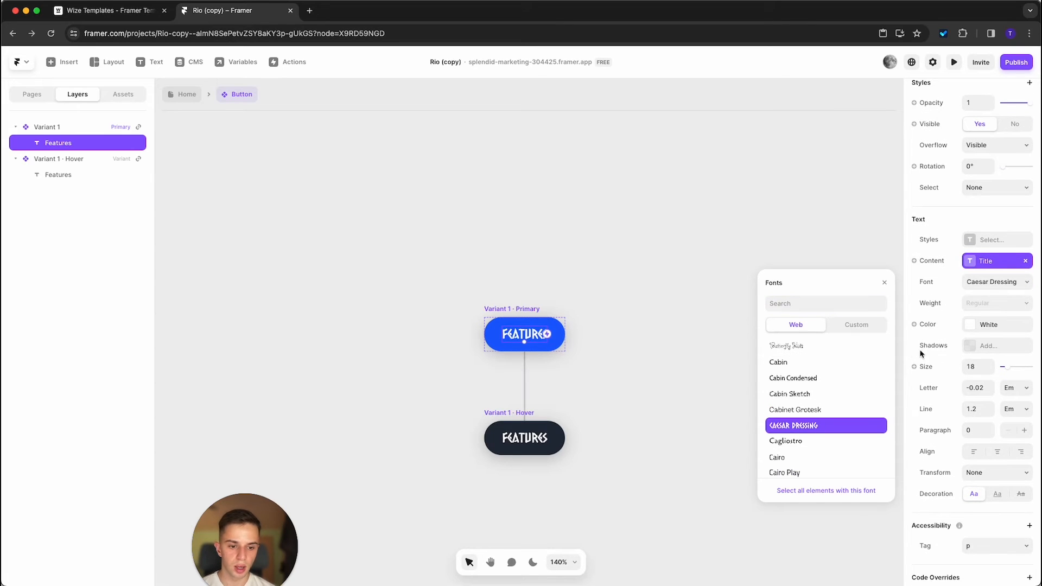
- Set the primary button label's text size to 20 and its letter spacing to 0
double_click(990, 364)
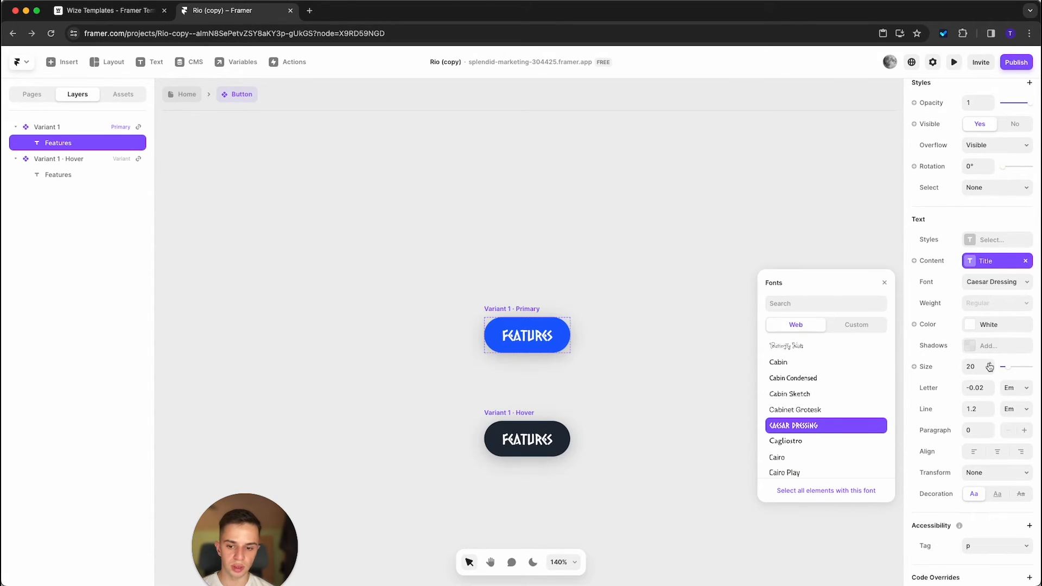
left_click(990, 385)
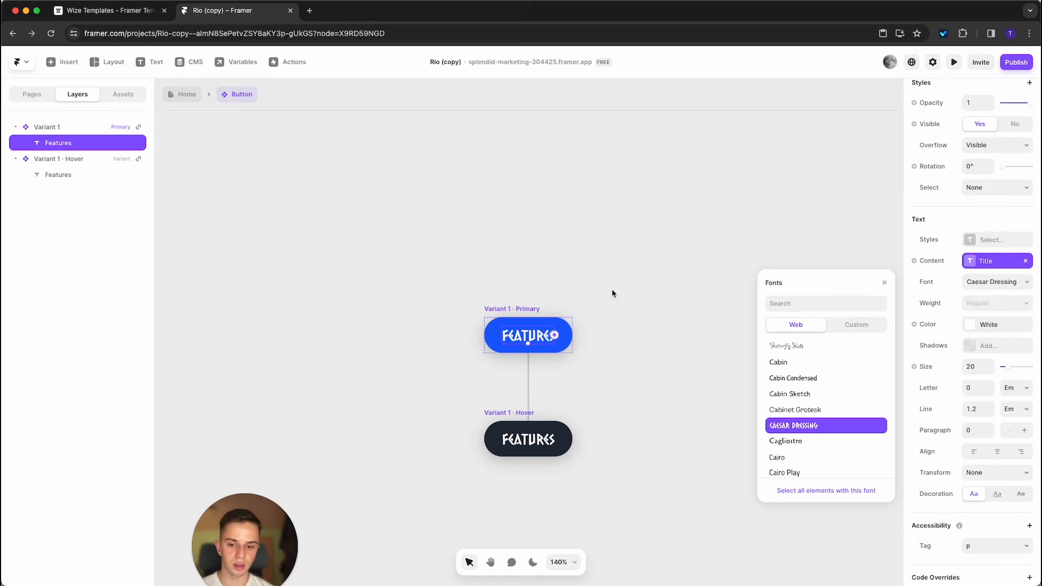
left_click(612, 289)
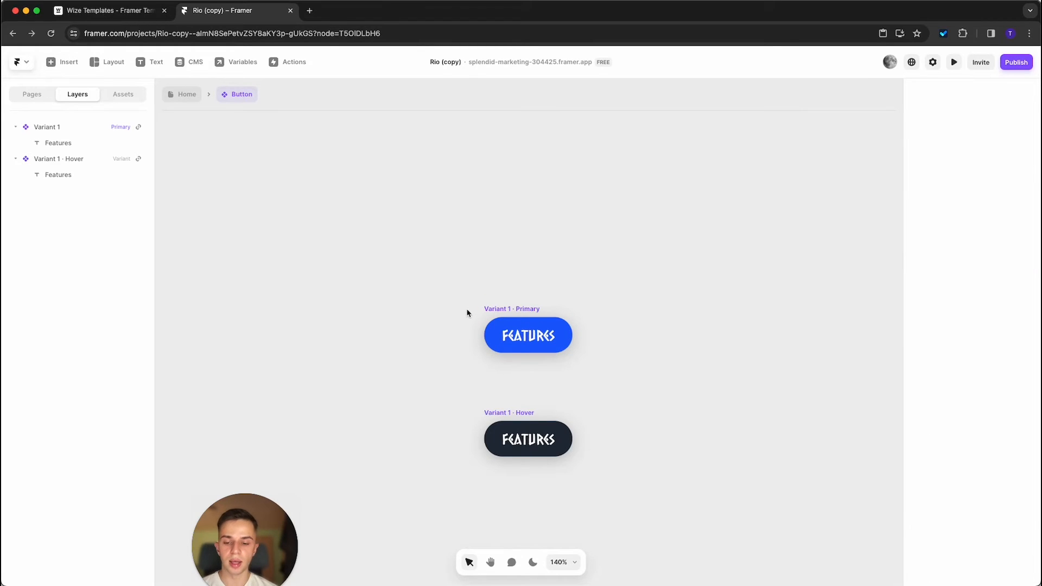
- Set the hover button variant's fill to the dark blue #0E325E
left_click(499, 412)
scroll(972, 364, "down", 5)
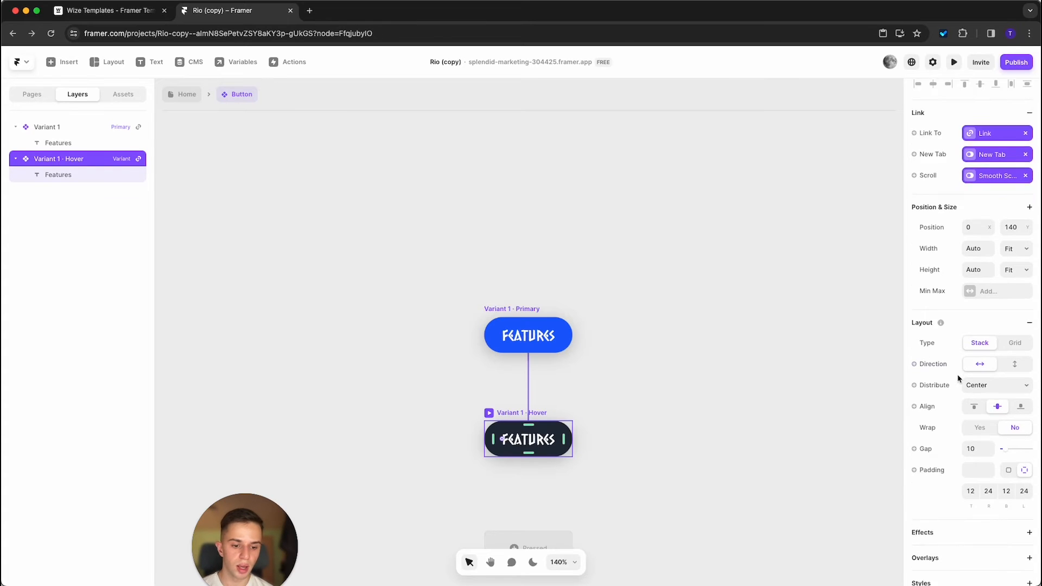
left_click(970, 355)
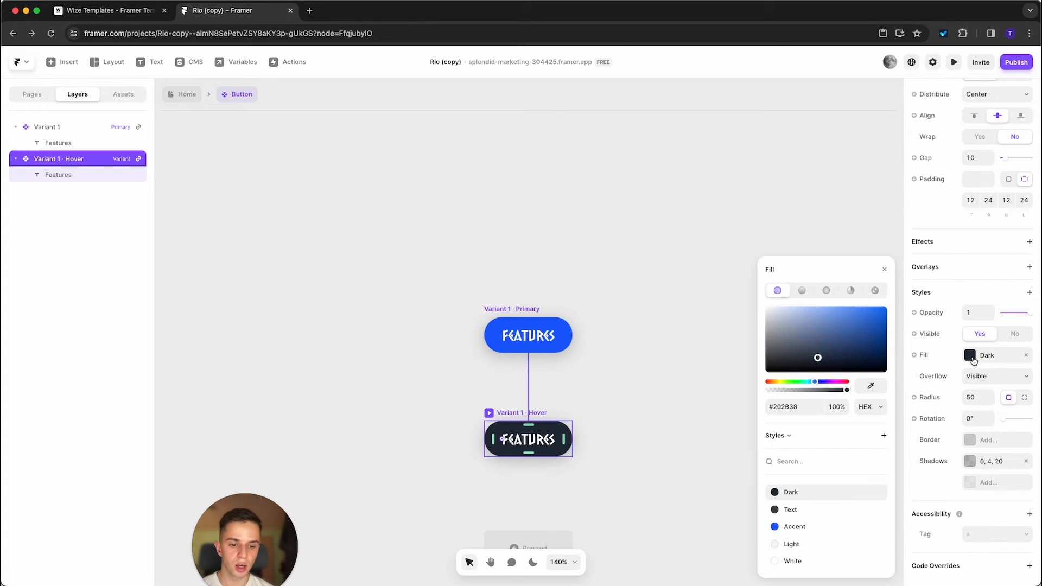
mouse_move(875, 345)
left_mouse_down()
mouse_move(869, 337)
mouse_move(868, 351)
left_mouse_up()
- Preview the button component's hover effect and return to the Home page
left_click(954, 63)
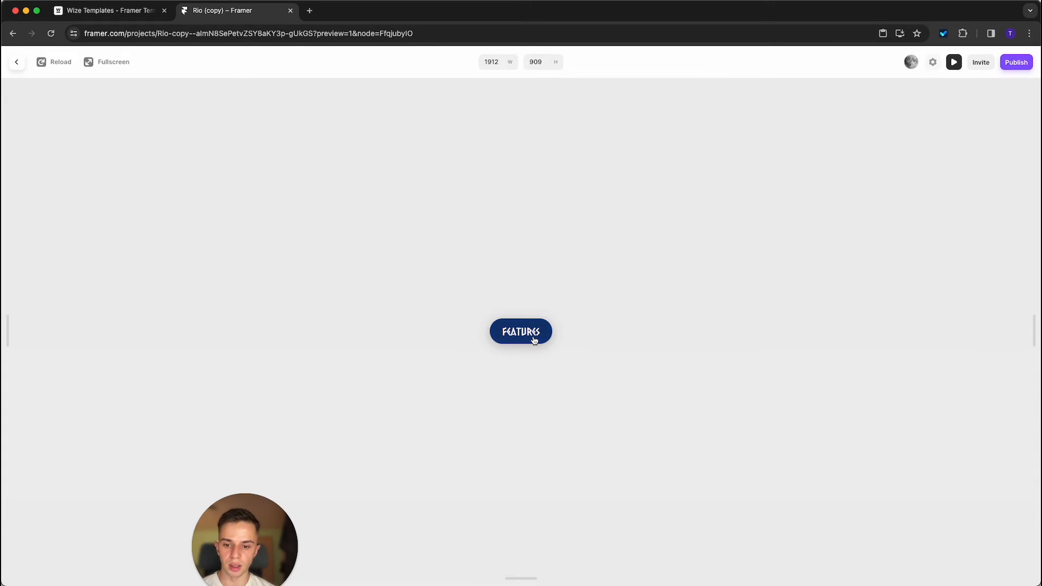
left_click(12, 61)
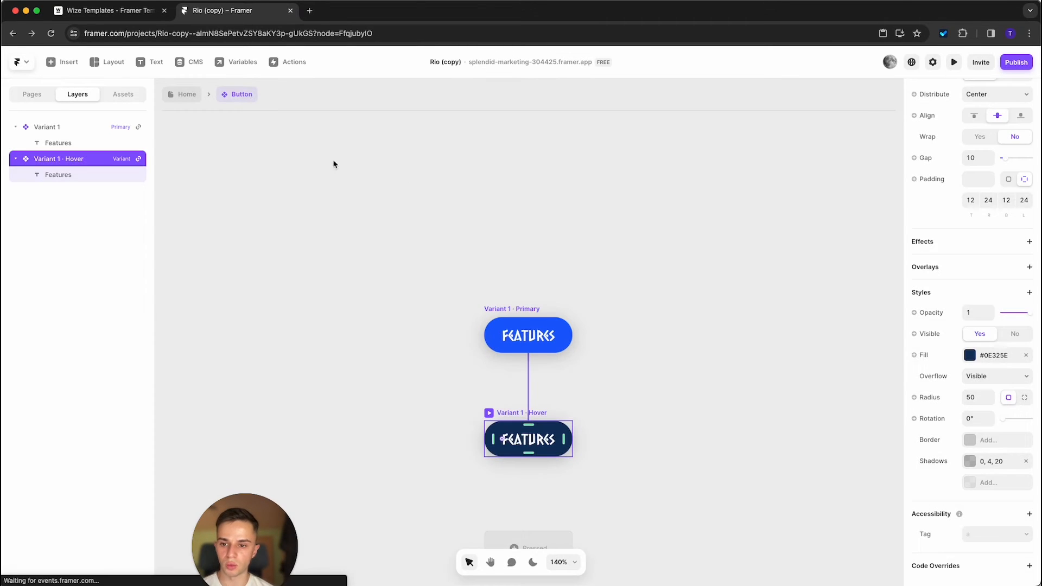
left_click(178, 95)
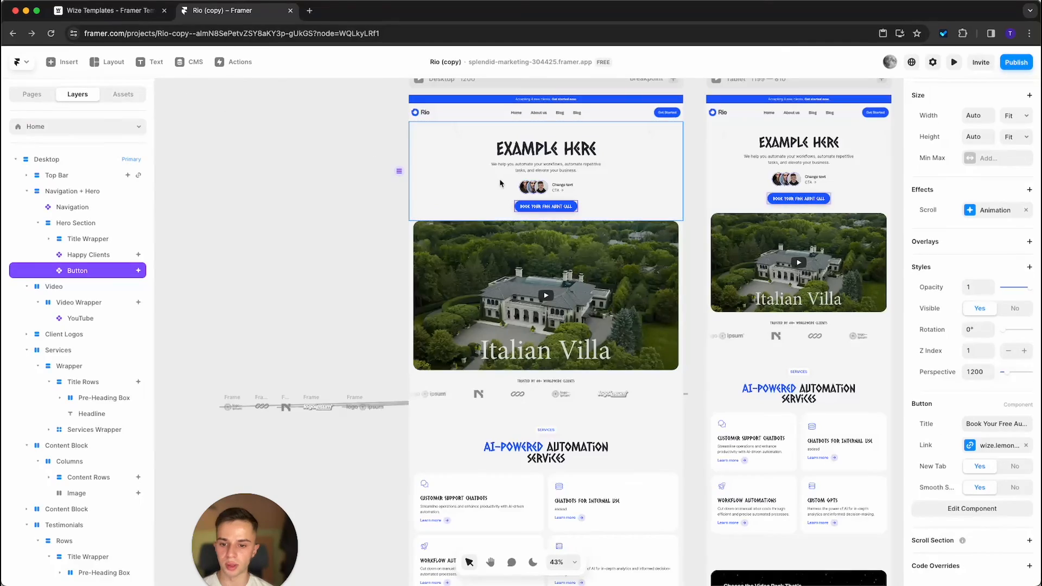
- Look through the Home page sections from the hero to the footer to examine the restyled buttons
left_click(384, 205)
scroll(470, 348, "down", 10)
scroll(470, 348, "down", 5, "ctrl")
scroll(470, 348, "up", 15, "ctrl")
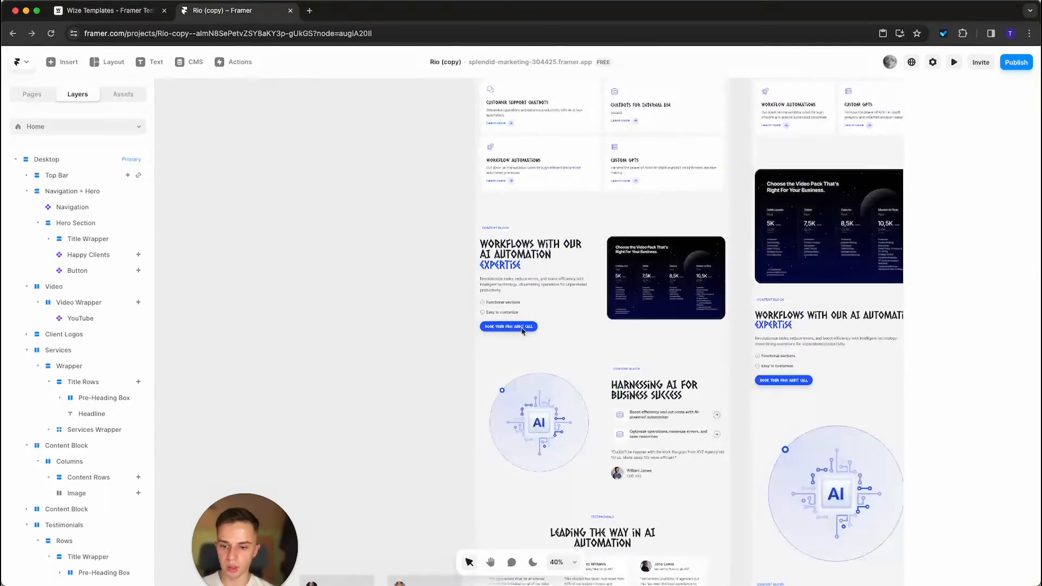
scroll(462, 377, "down", 5, "ctrl")
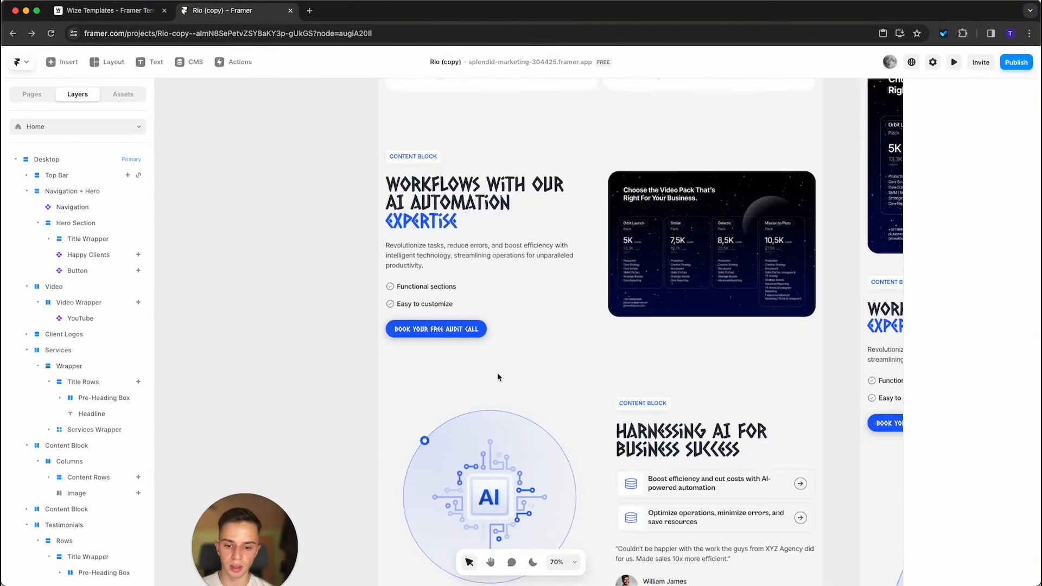
scroll(495, 374, "down", 8)
scroll(654, 314, "down", 3, "ctrl")
scroll(654, 314, "up", 15)
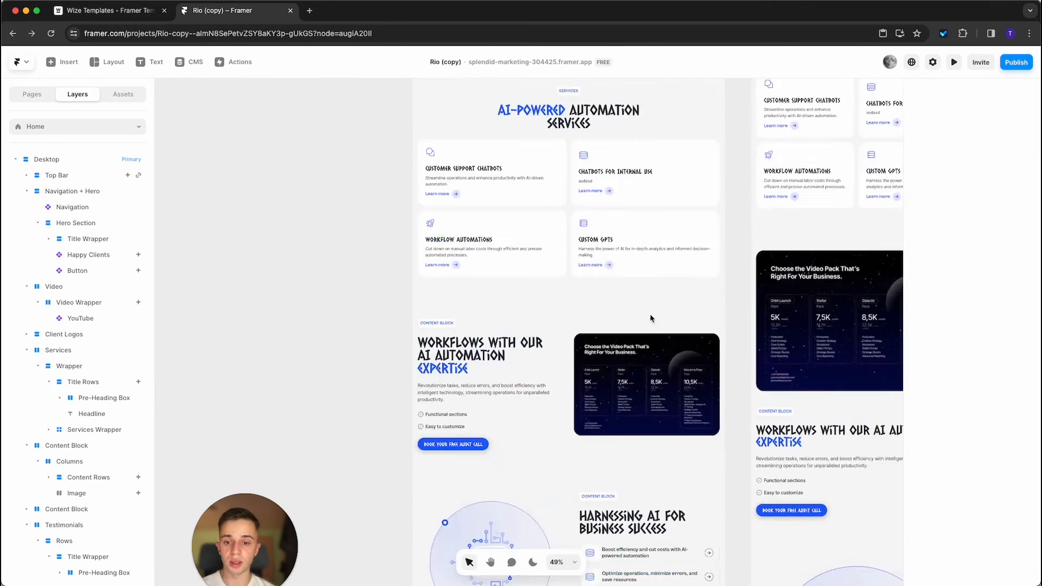
scroll(646, 326, "down", 5)
scroll(641, 341, "down", 15)
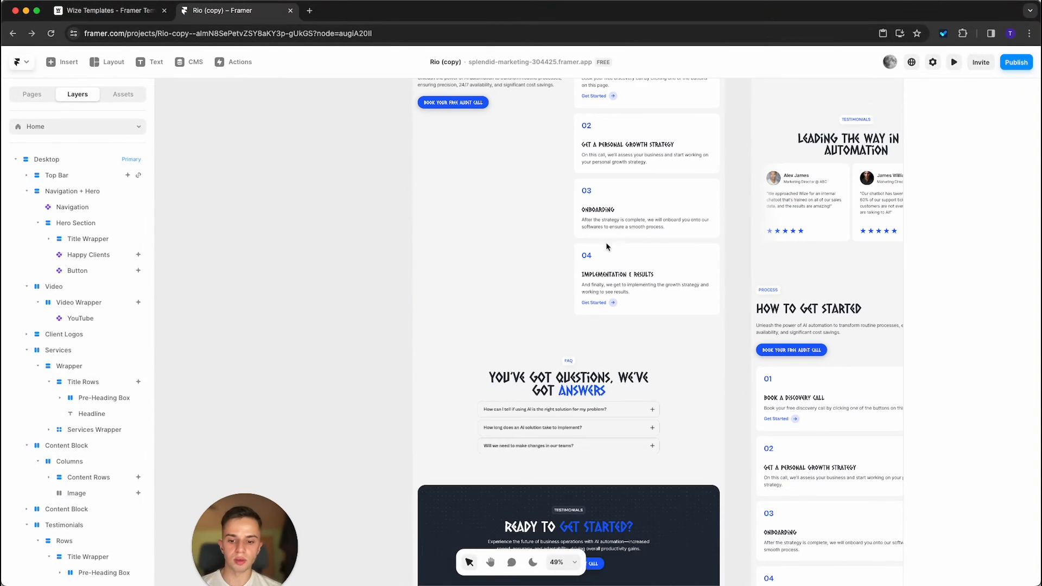
scroll(591, 334, "down", 3)
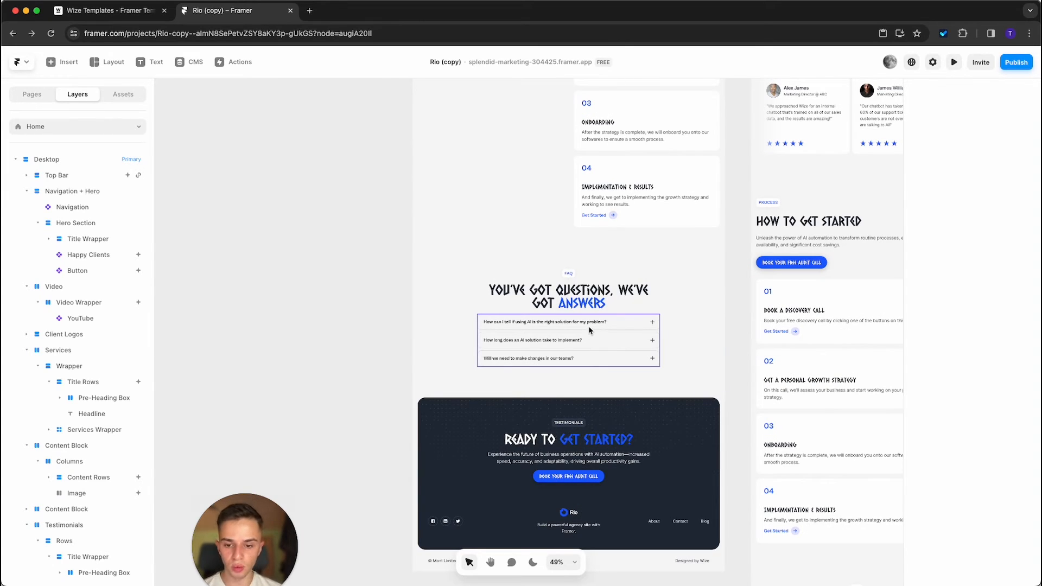
- Open the FAQ section's Accordion component and then the Question component nested inside it
double_click(517, 335)
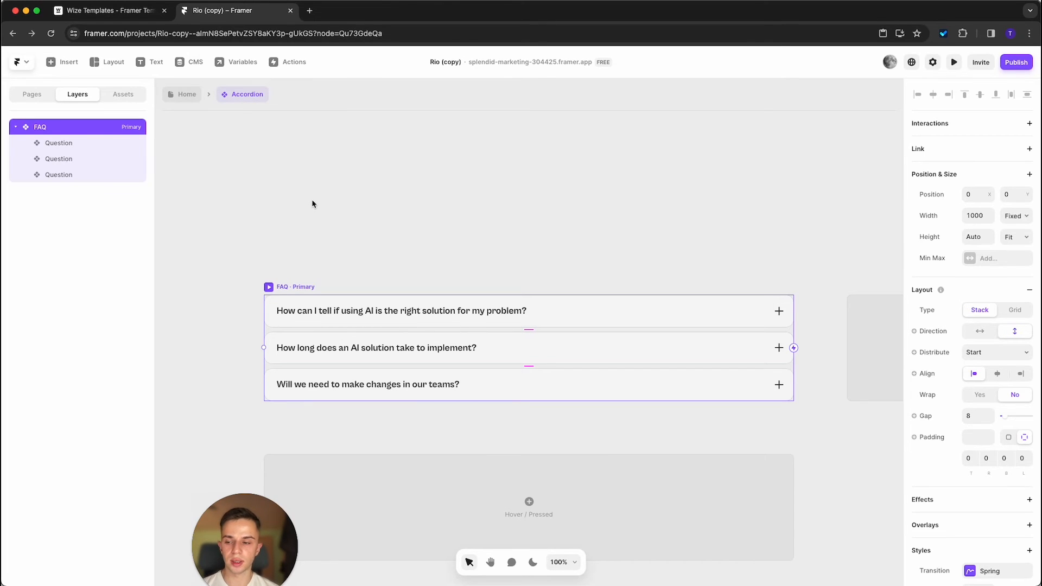
left_click(90, 143)
left_click(88, 158)
left_click(380, 165)
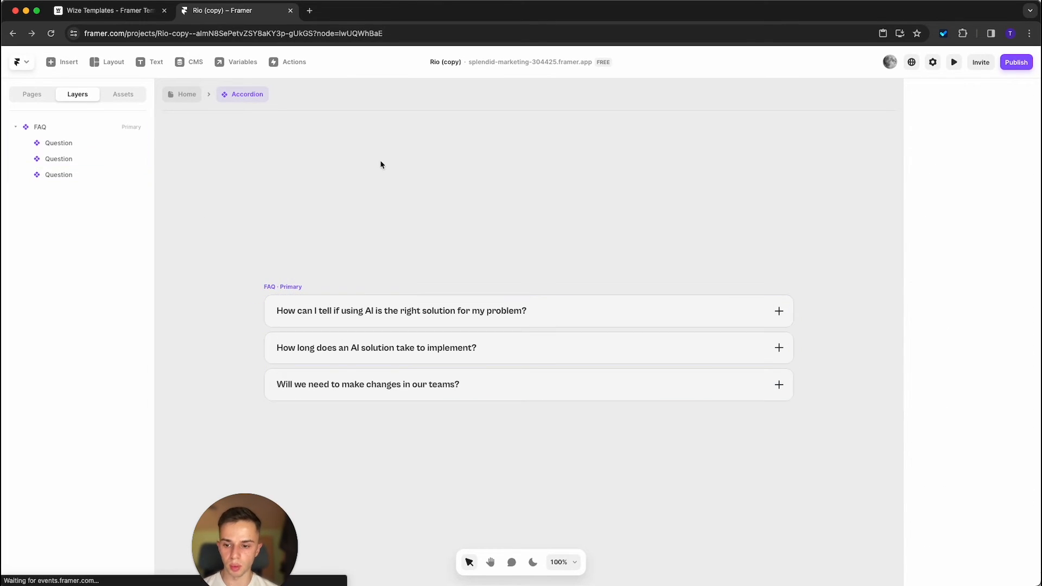
left_click(489, 317)
double_click(489, 317)
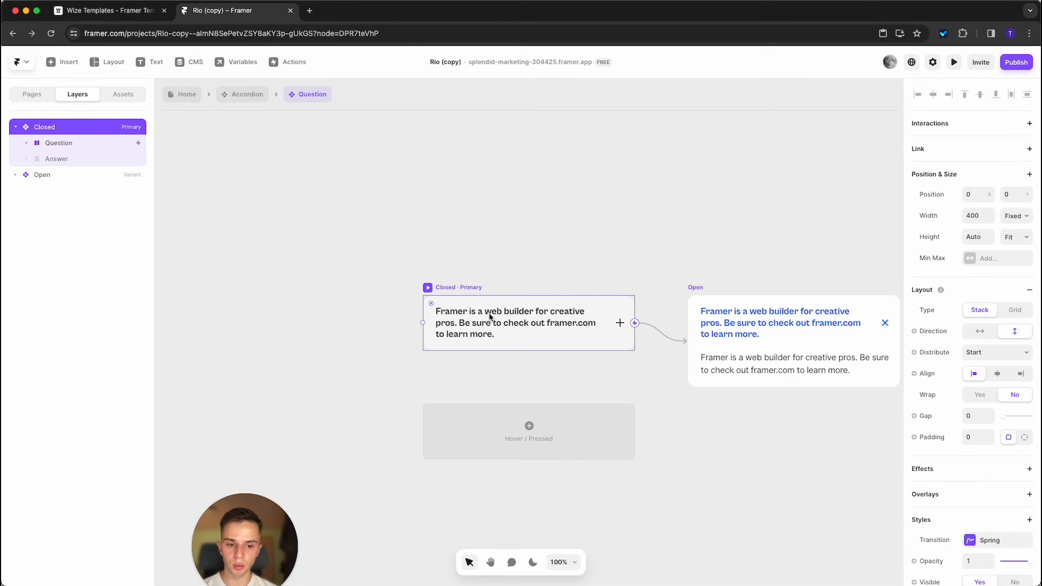
- Set the fill of the Question component's Closed variant to #FFFFFF
left_click(490, 224)
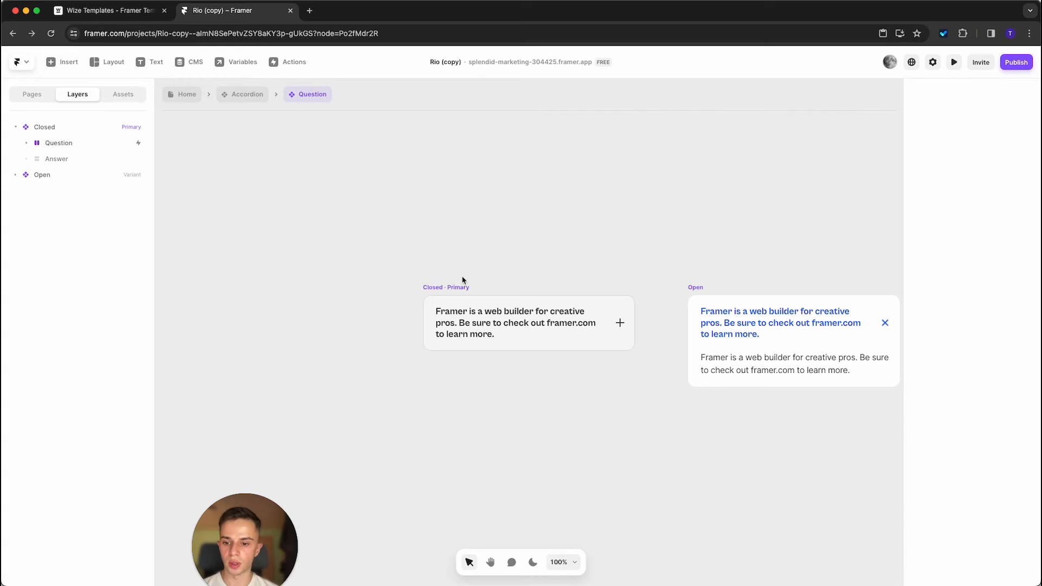
left_click(460, 290)
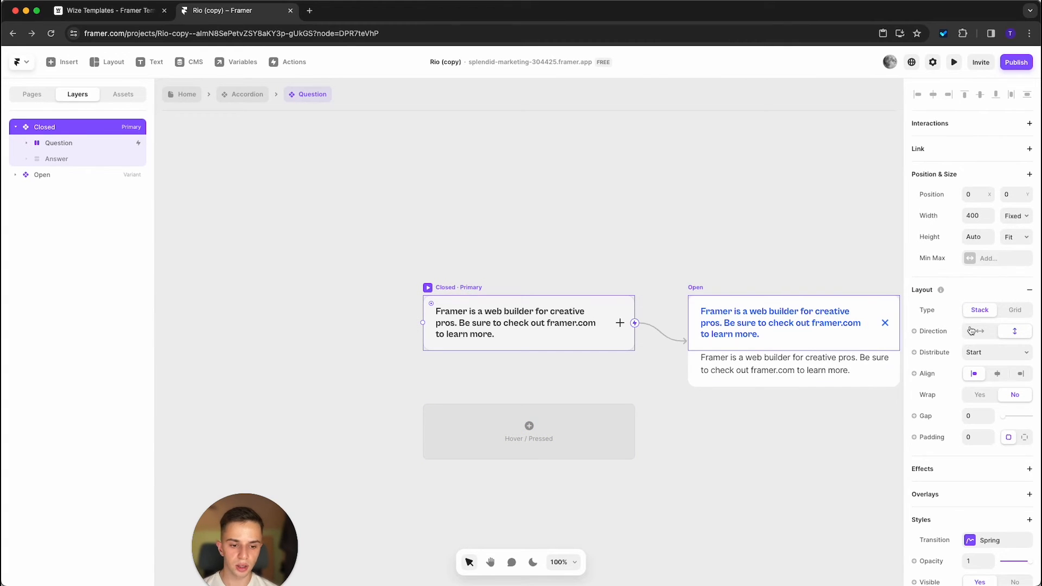
scroll(972, 332, "down", 4)
left_click(979, 404)
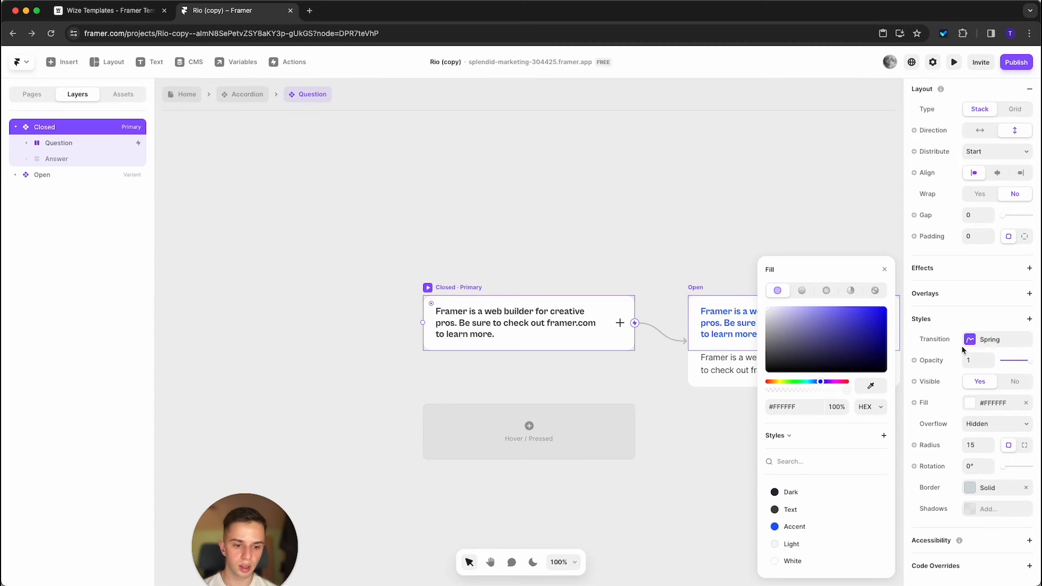
- Try a corner radius of 0 on the Closed question variant and set it back to 15
left_click(983, 446)
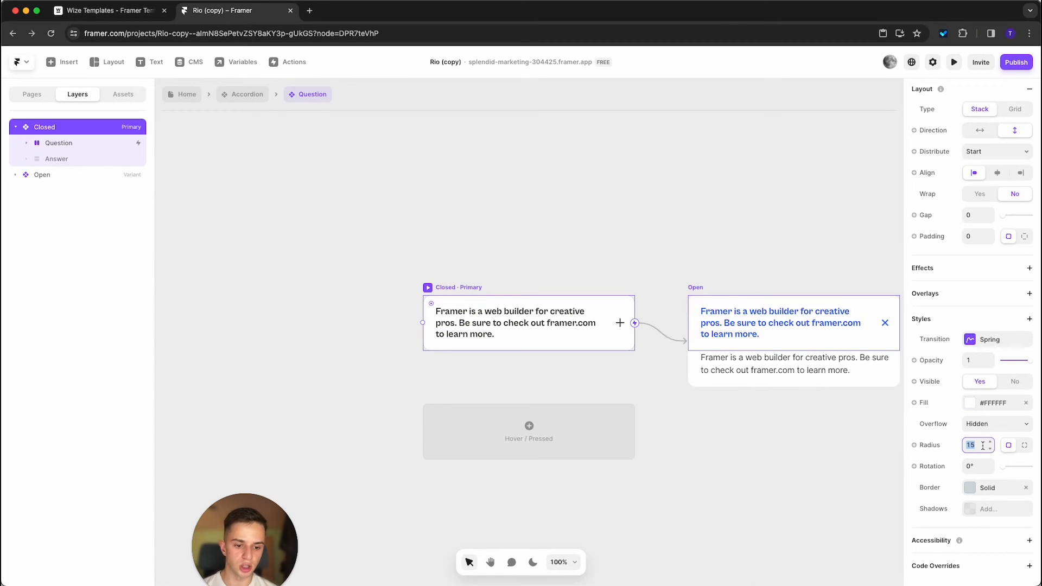
type("0")
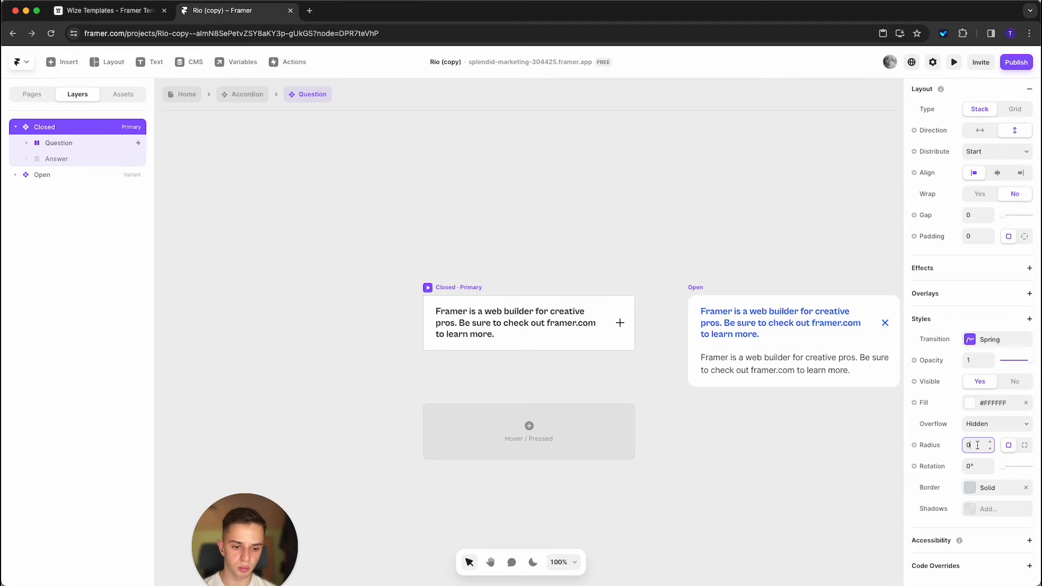
key("BackSpace")
type("15")
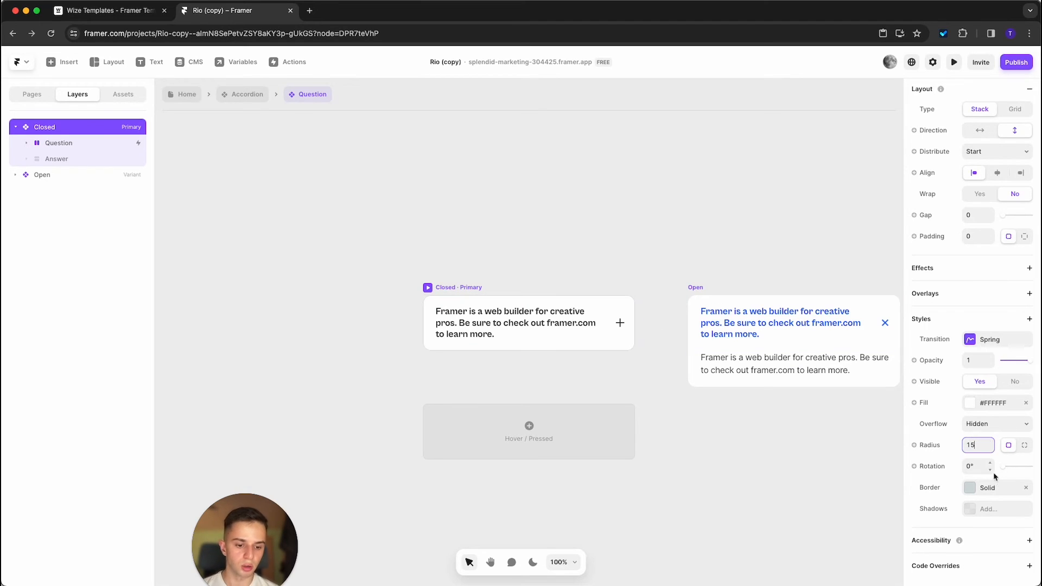
- Change the Closed question variant's border color to #2F8499
left_click(991, 488)
left_click(843, 520)
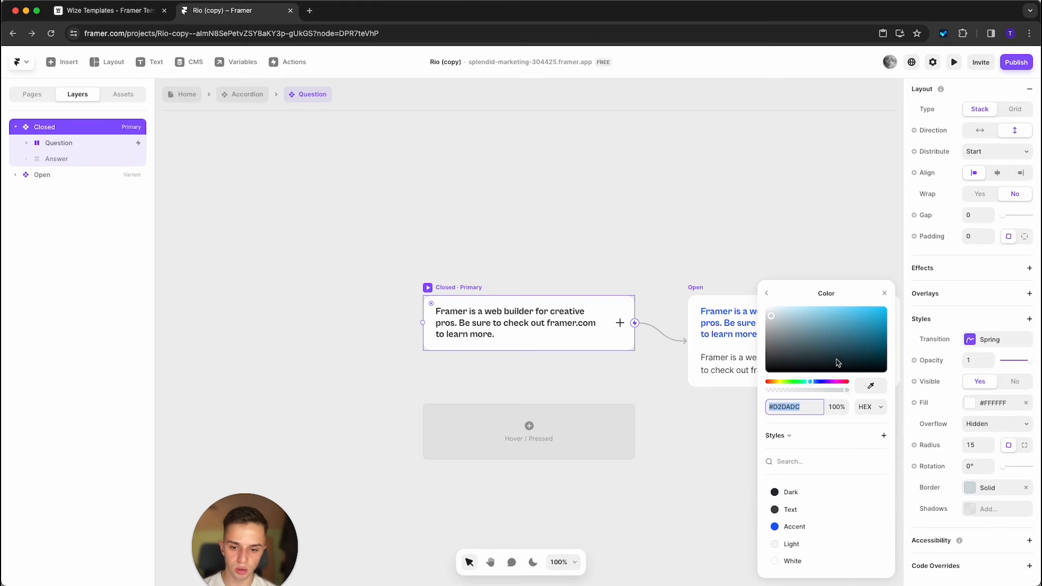
left_click(849, 333)
left_click(771, 293)
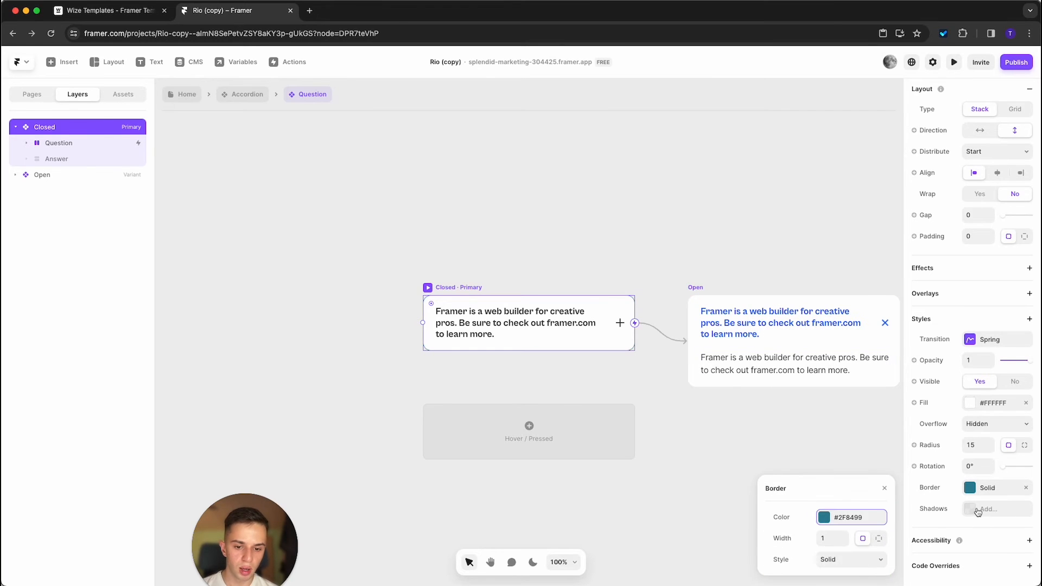
- Try adding a shadow to the Closed question variant and remove it
left_click(980, 509)
left_click(1027, 509)
left_click(800, 446)
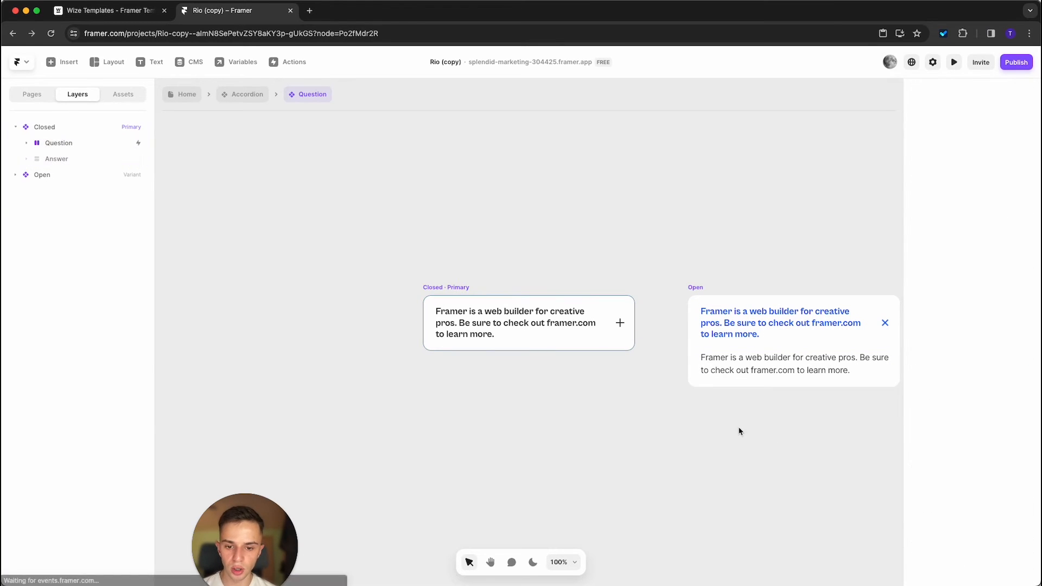
- Examine the text settings of the question text in the Closed variant
left_click(510, 318)
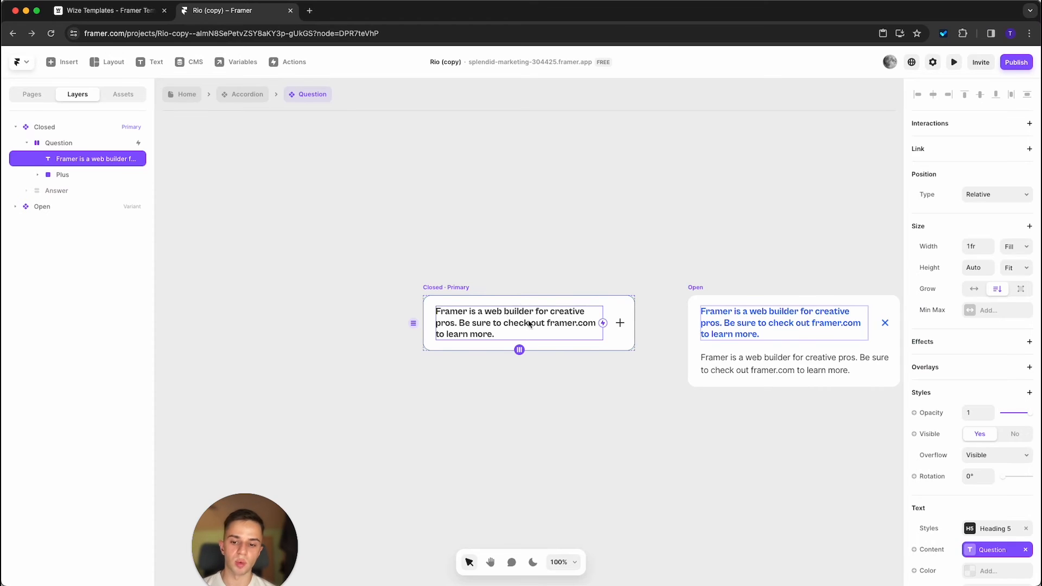
scroll(984, 423, "down", 3)
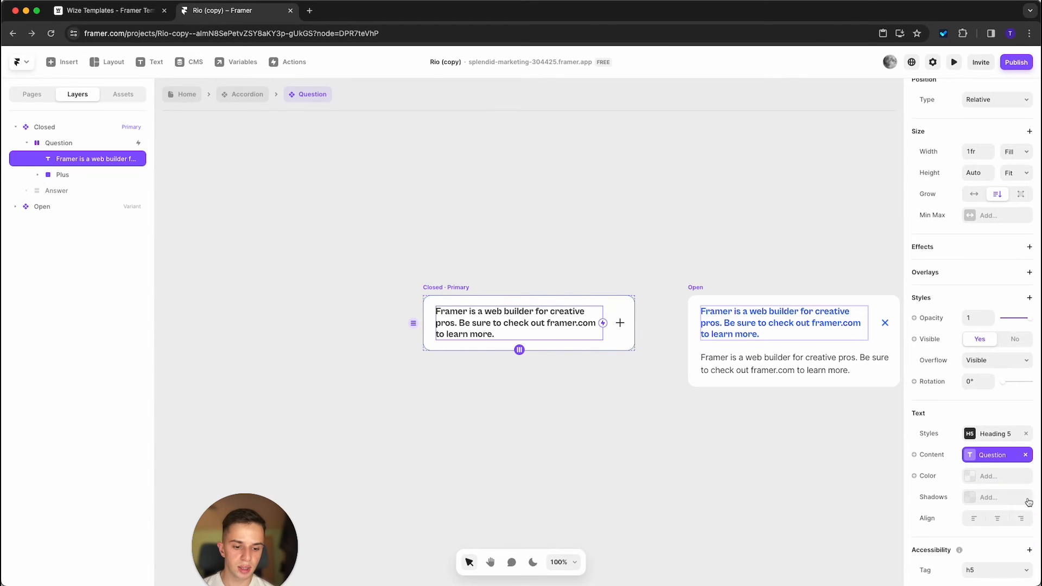
left_click(984, 423)
left_click(682, 449)
scroll(735, 396, "right", 5)
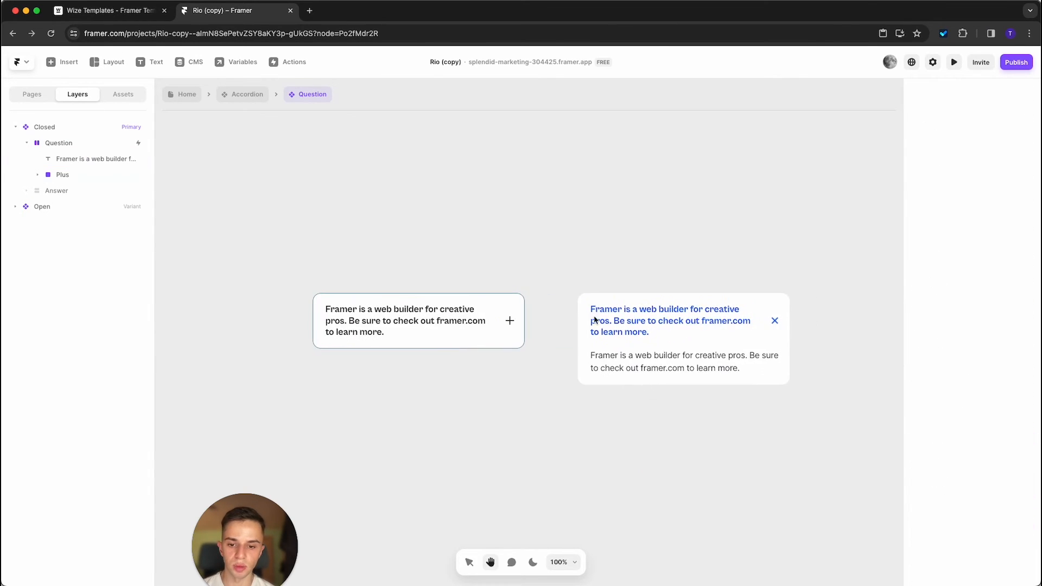
- Add an outside box shadow to the Open variant of the Question component with Y 5 and blur 16
left_click(591, 284)
left_click(592, 262)
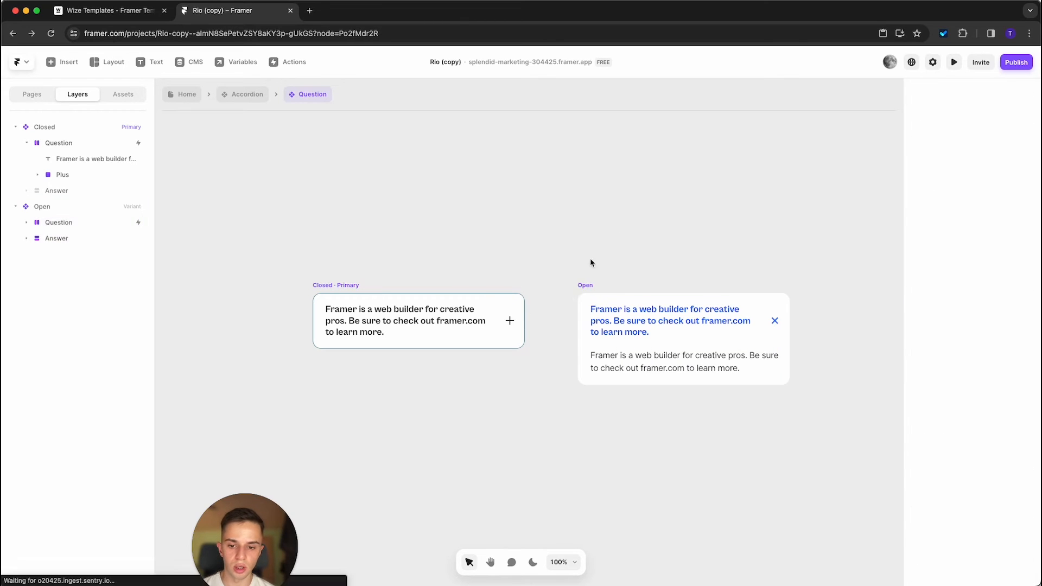
left_click(584, 285)
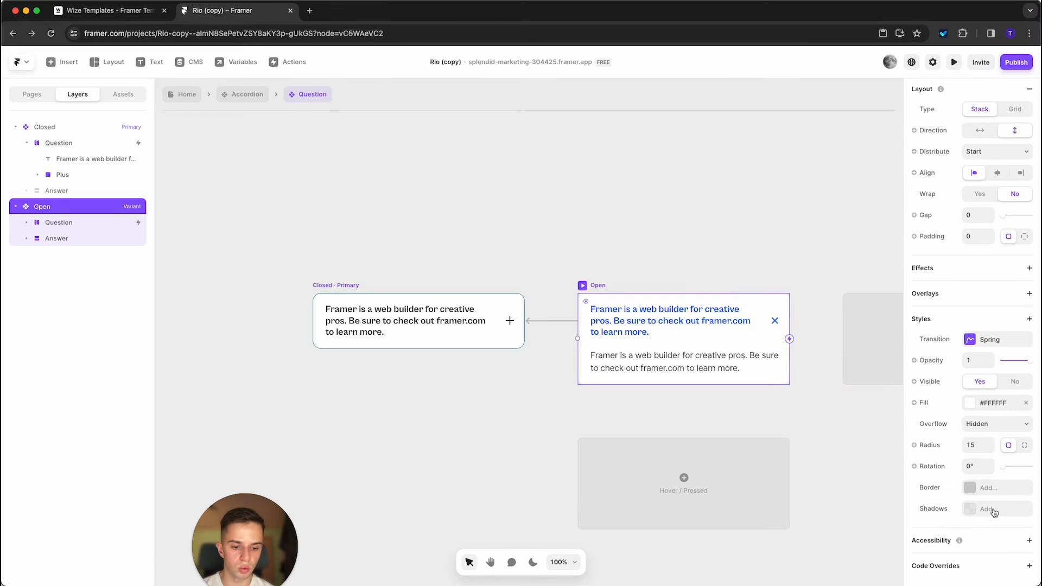
left_click(995, 513)
left_click(833, 522)
type("5")
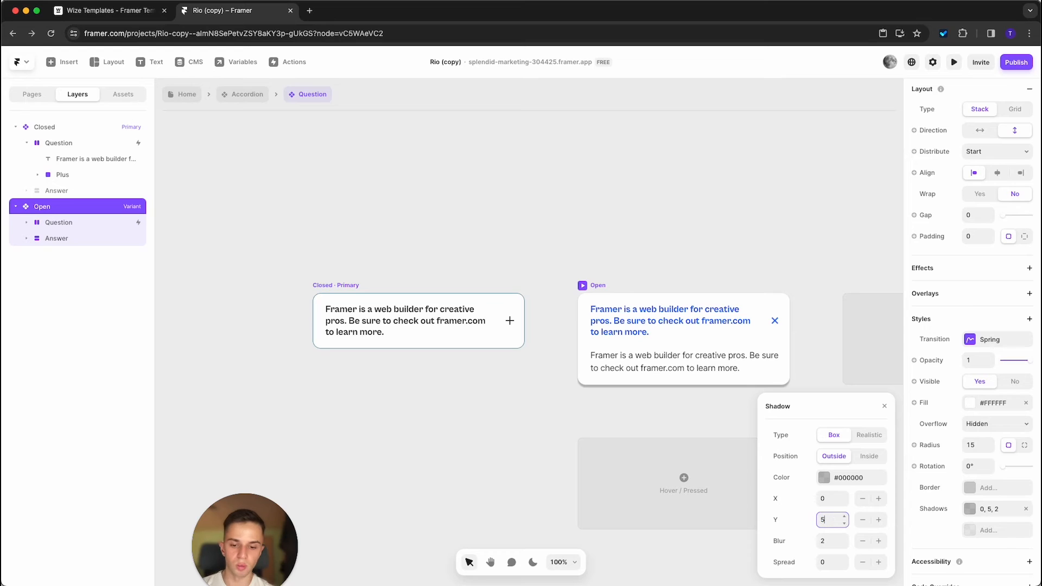
left_click(834, 540)
key("Return")
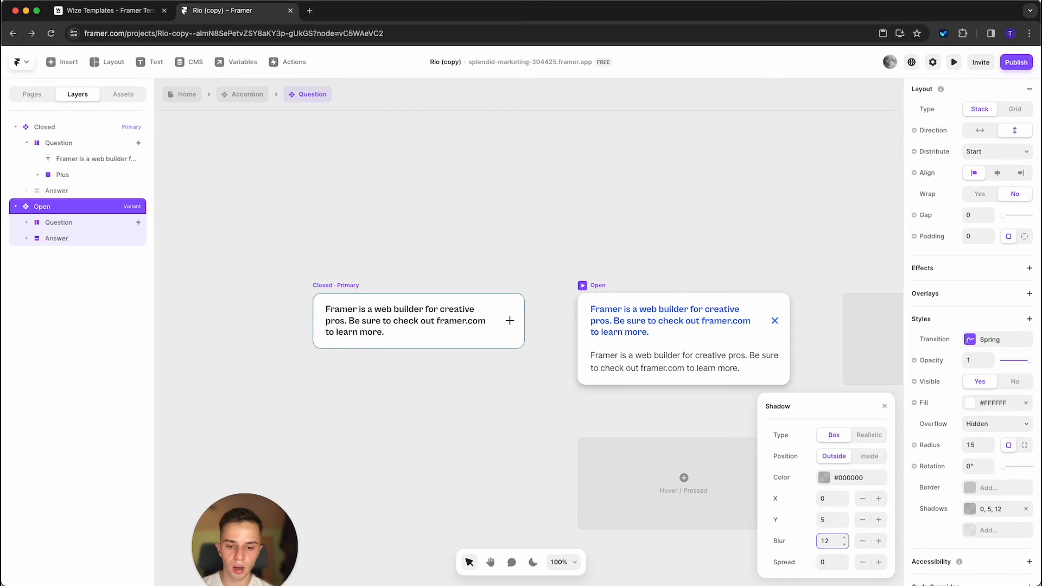
type("16")
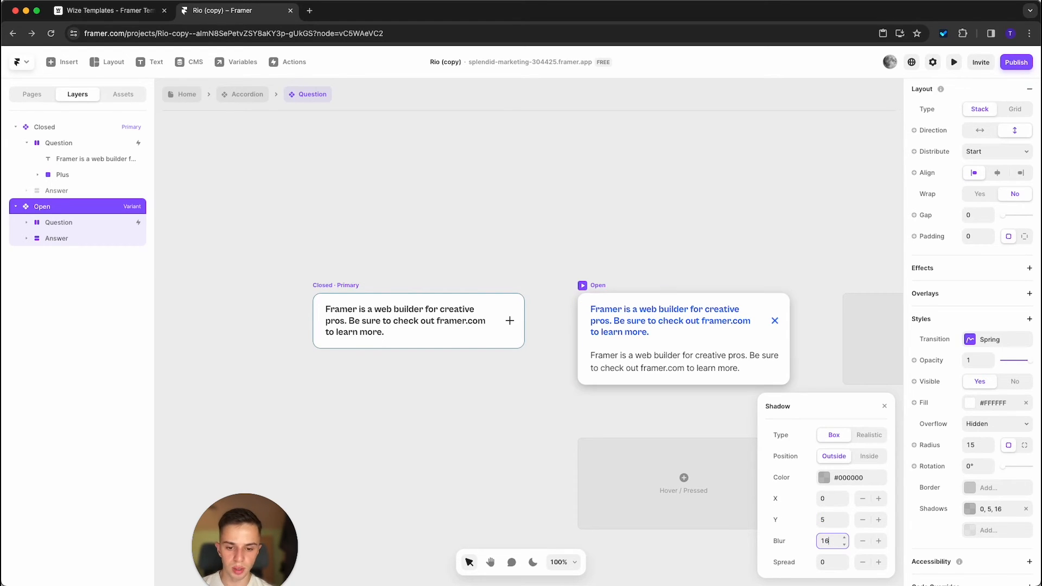
- Set the Open variant's shadow color to the Dark color style and lower its opacity to a faint tint
left_click(824, 478)
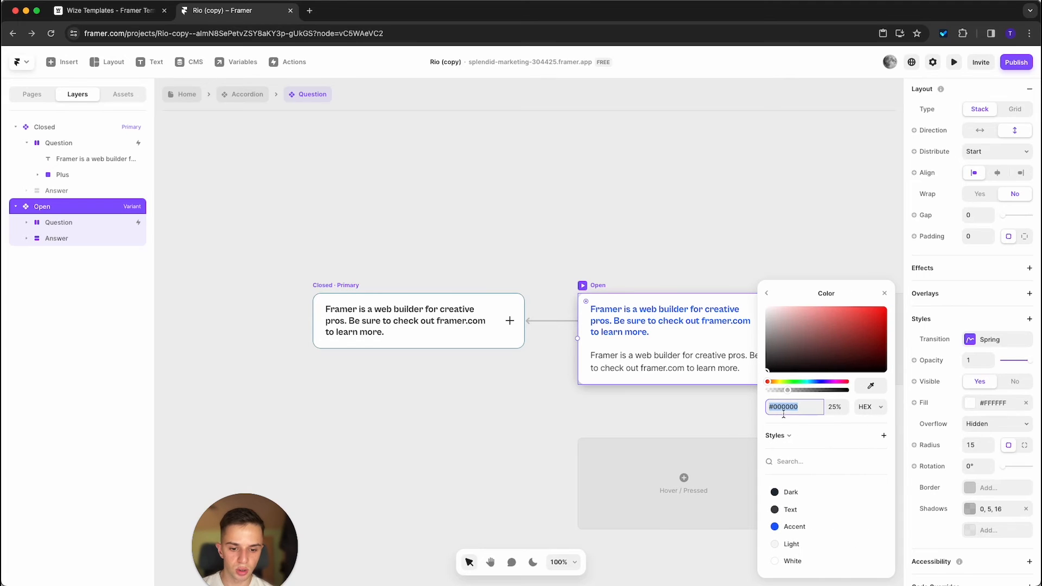
left_click(791, 492)
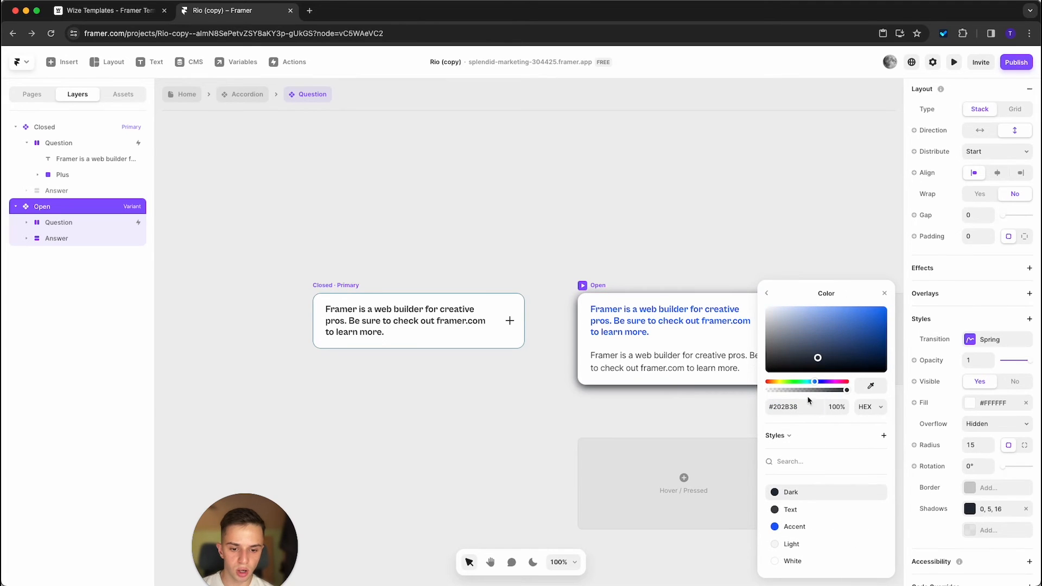
left_click(773, 391)
left_click(656, 213)
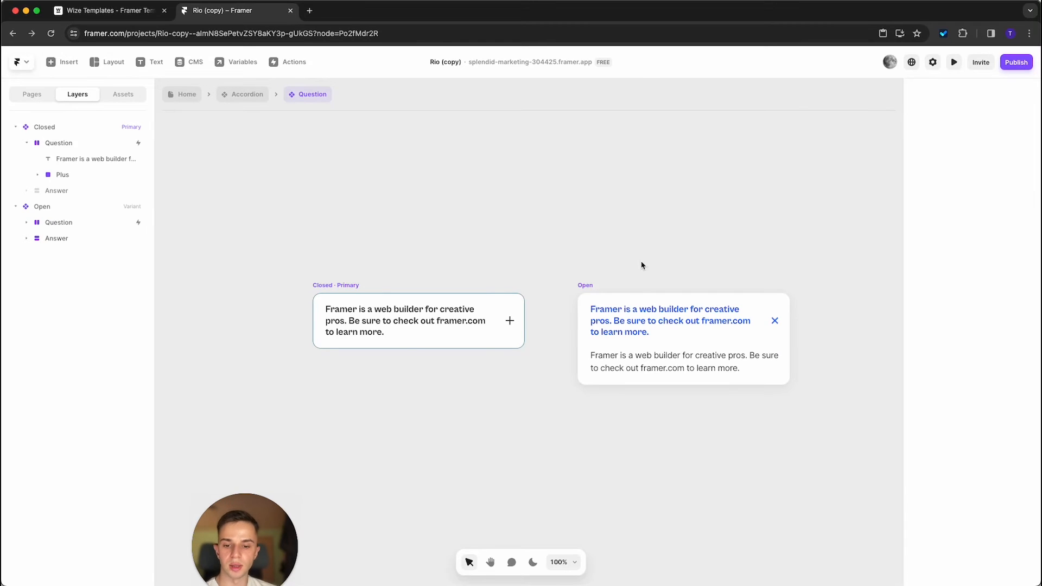
- Preview the Question component, test how it opens and closes, and return to the canvas
left_click(955, 62)
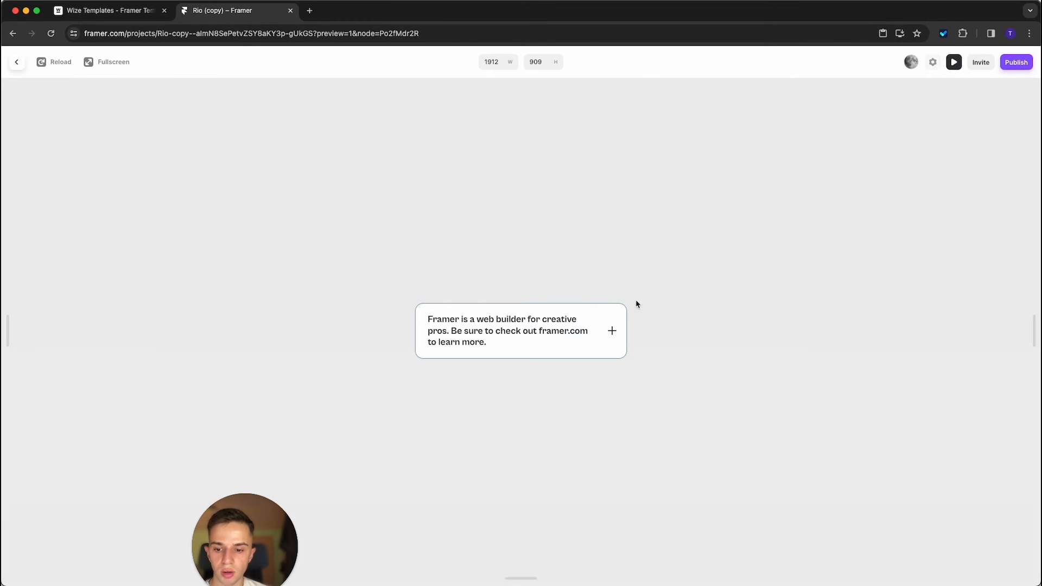
left_click(592, 330)
left_click(591, 314)
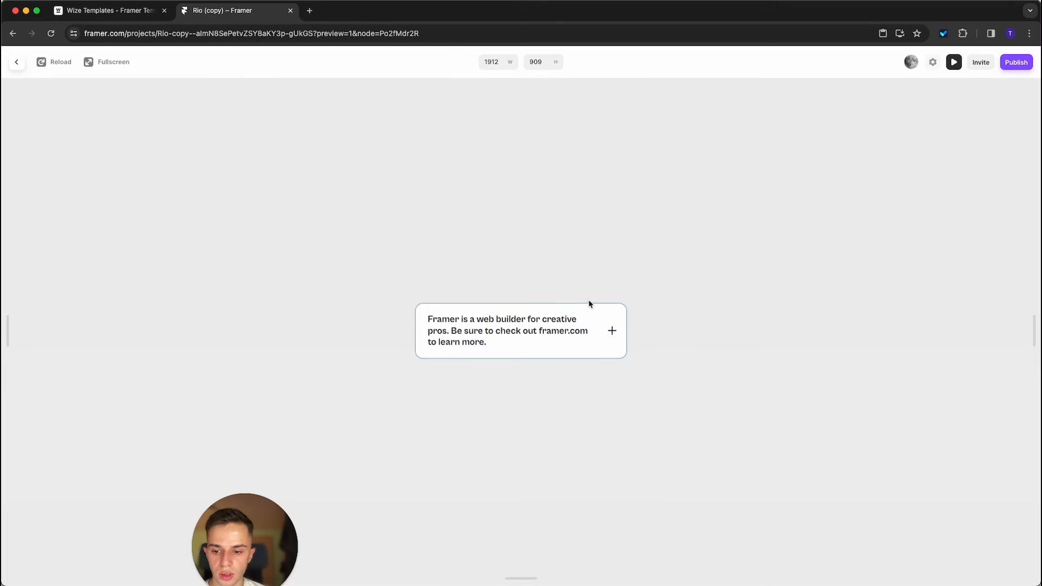
left_click(586, 330)
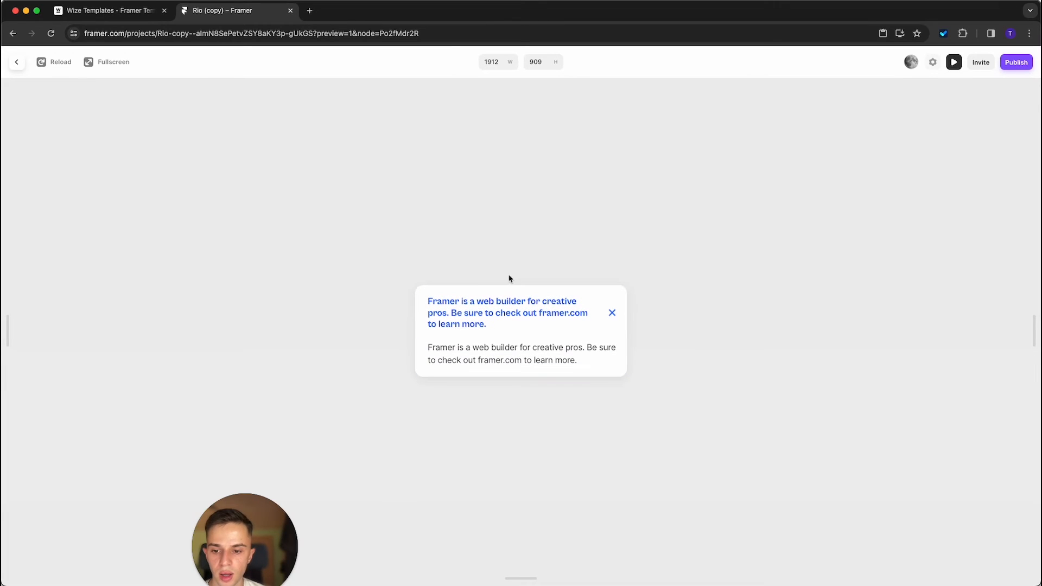
left_click(559, 329)
left_click(607, 312)
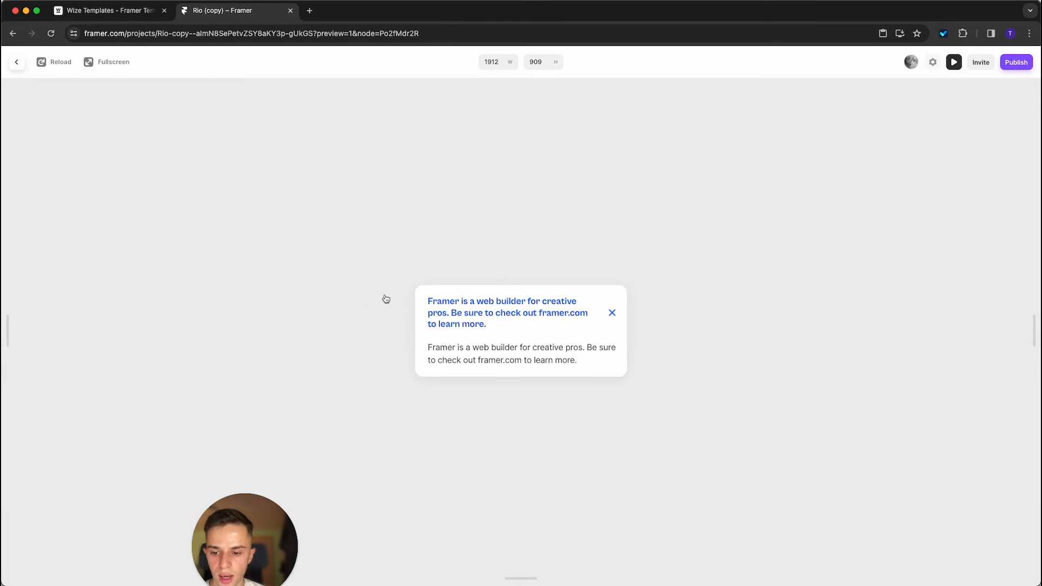
left_click(17, 62)
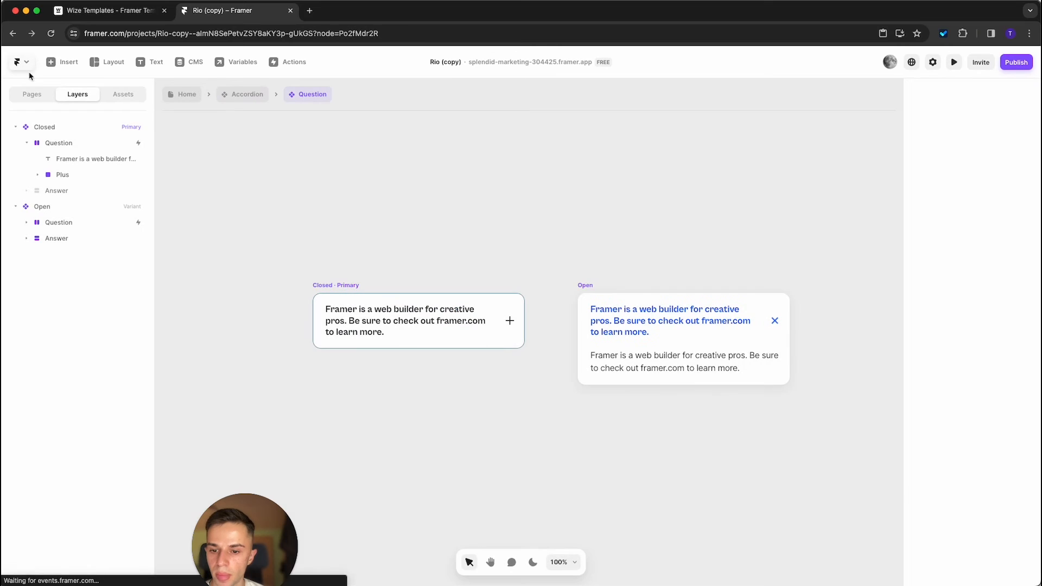
- Go back to the Accordion component and set its first question's variant to Open
left_click(240, 96)
left_click(482, 247)
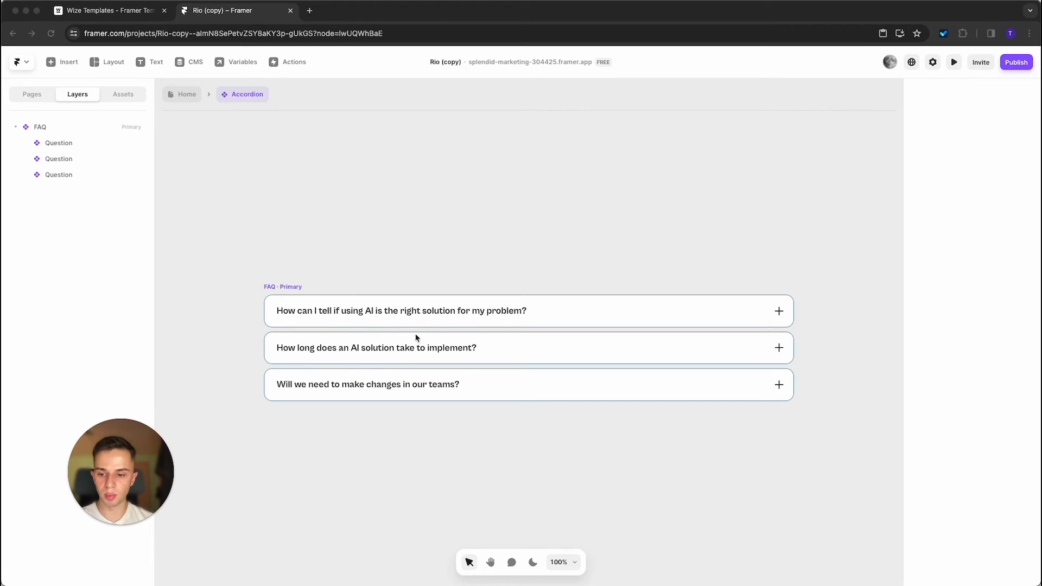
left_click(443, 316)
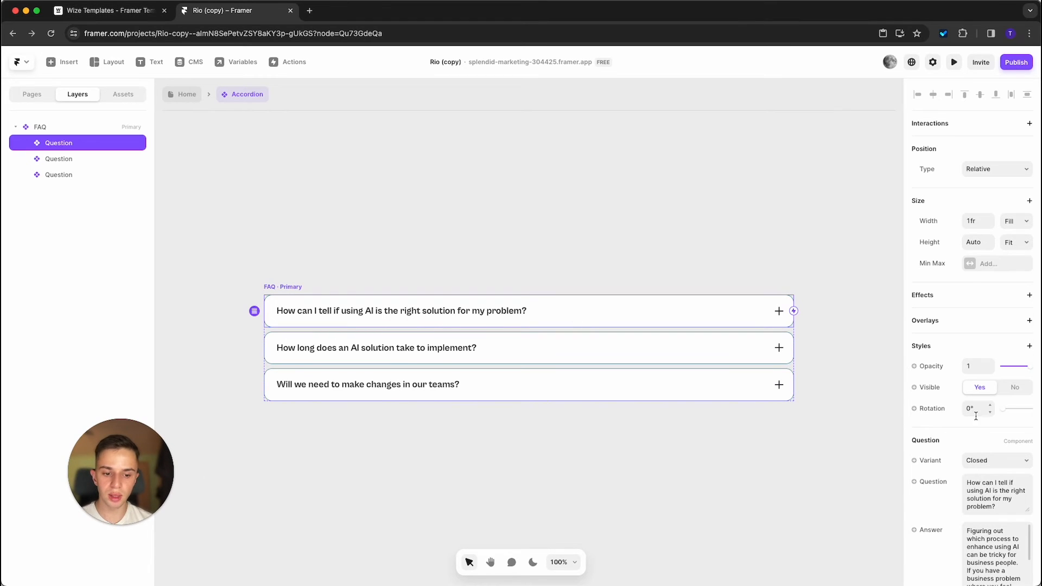
scroll(975, 416, "down", 4)
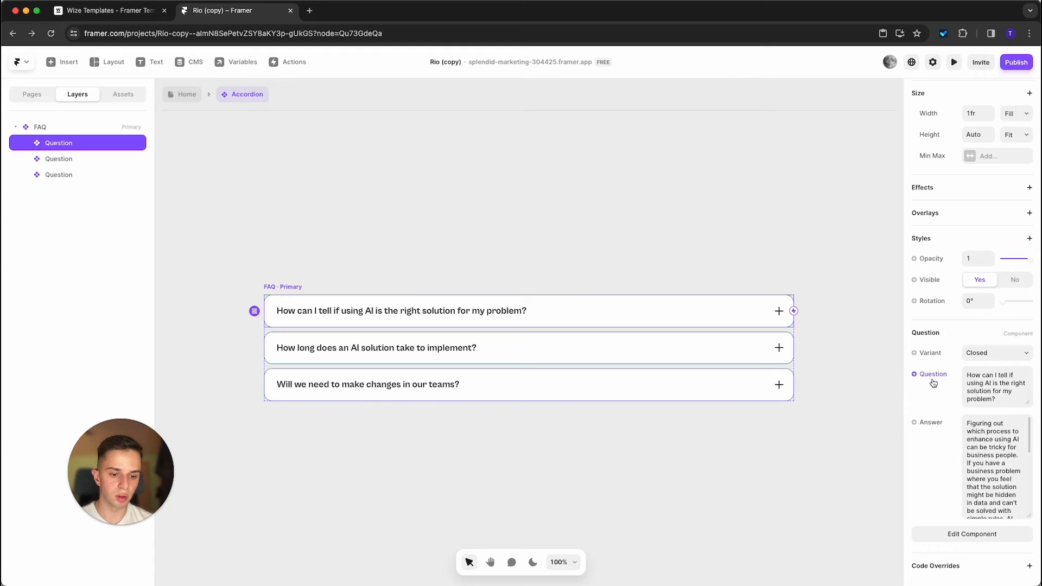
left_click(973, 354)
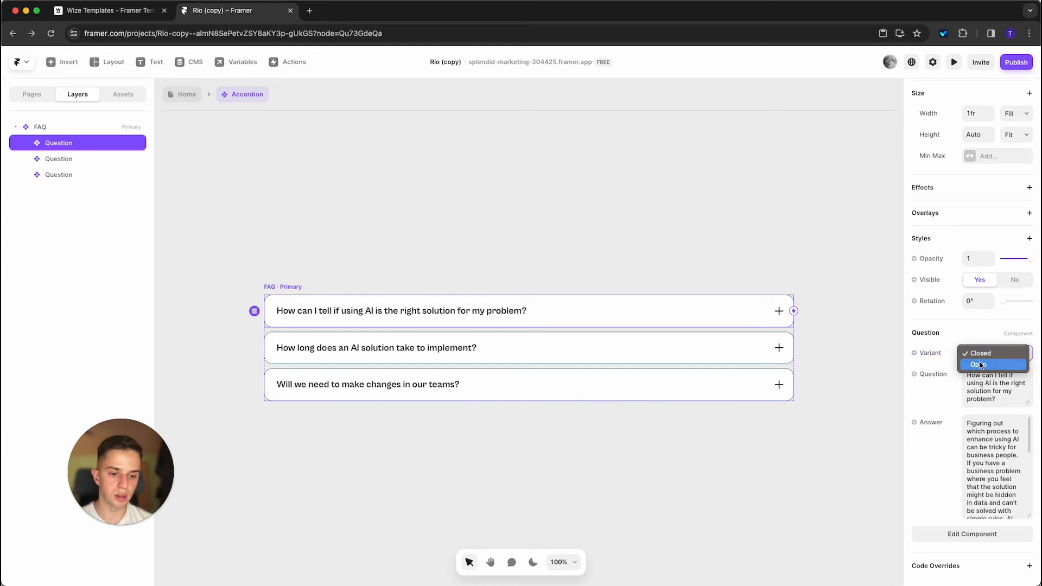
left_click(982, 366)
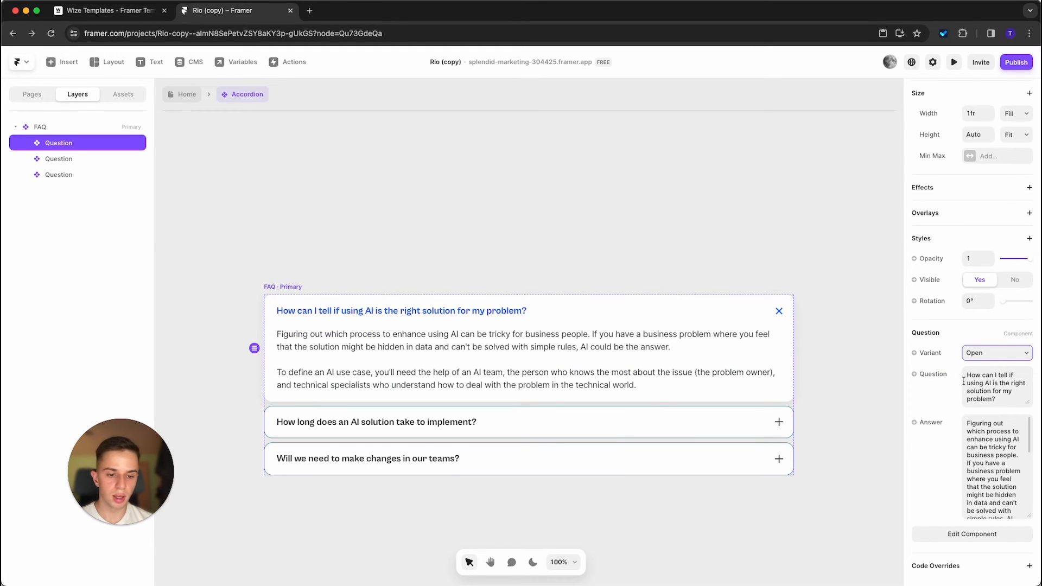
- Replace the first question's text with "AAadsasd" and its answer with "adsasd"
left_click(964, 382)
key("super+a")
type("AA")
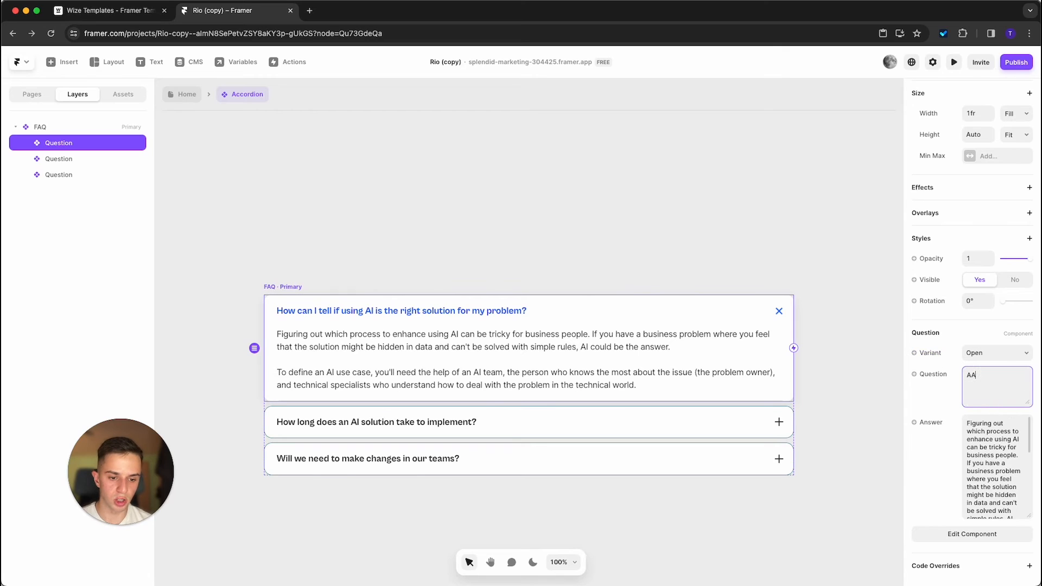
type("adsasd")
left_click_drag(967, 423, 1011, 439)
type("ASdasdasd")
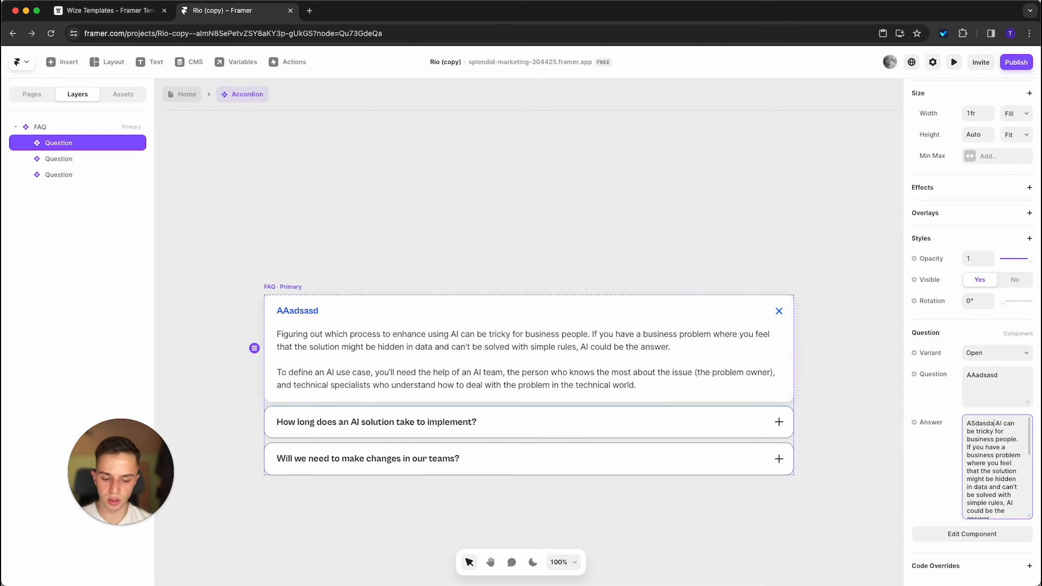
key("super+a")
type("adsasd")
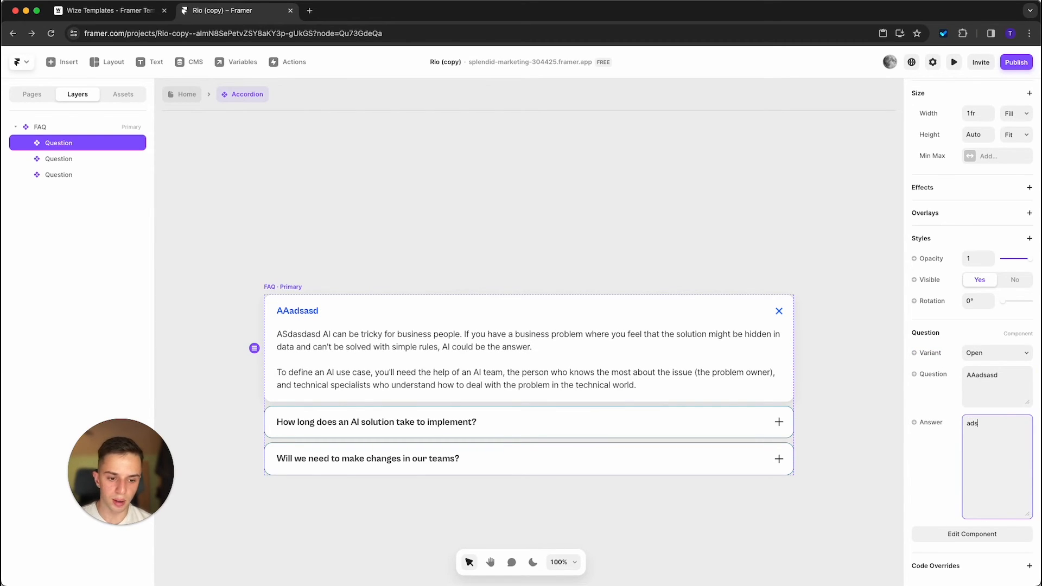
- Return to the Home page and check the edited question in the FAQ section
left_click(186, 95)
scroll(622, 401, "up", 3)
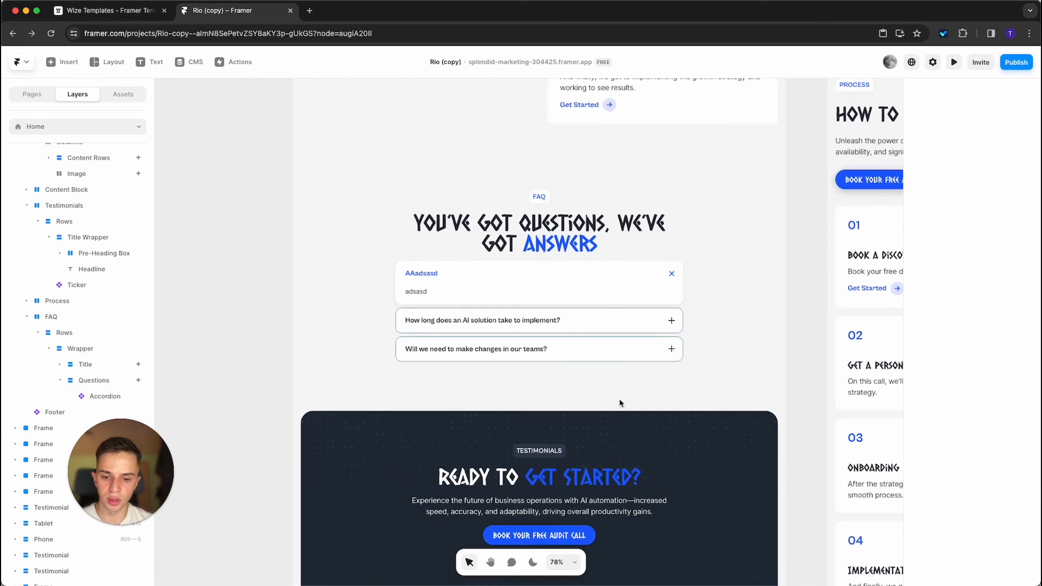
scroll(621, 403, "up", 2)
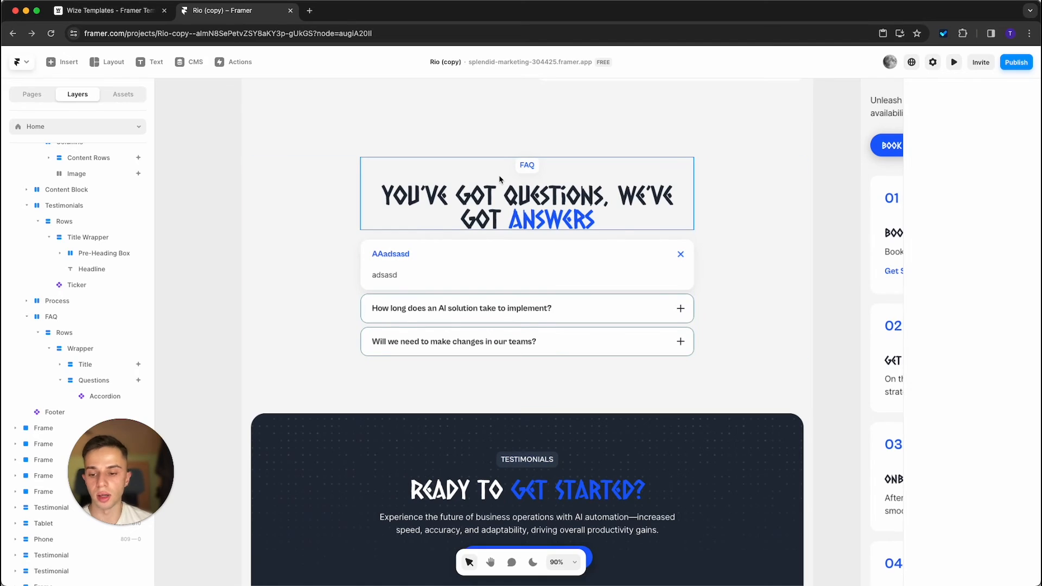
- Set the first question's variant back to Closed in the Accordion component and return to the Home page
double_click(392, 267)
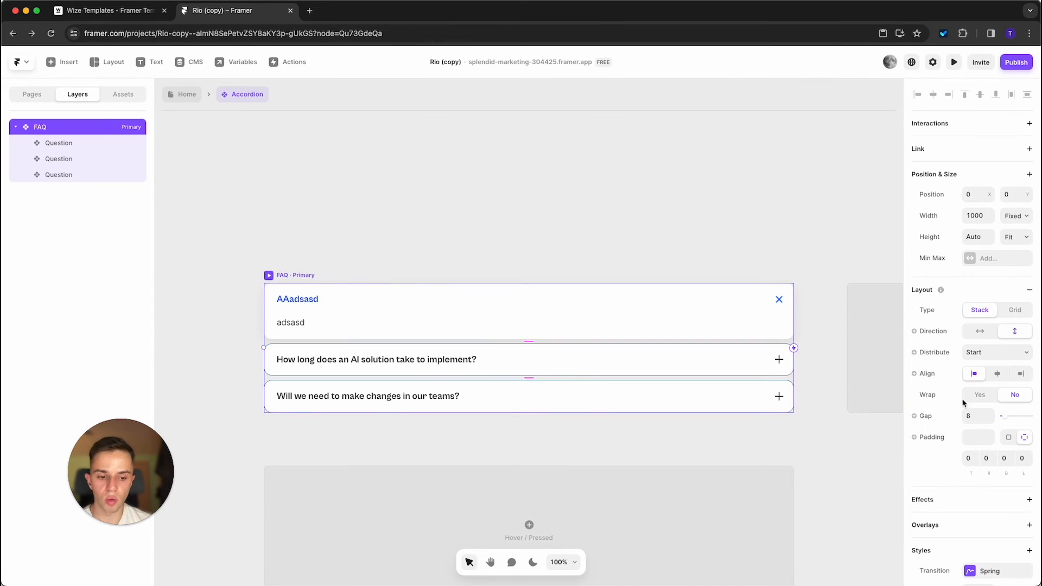
left_click(405, 328)
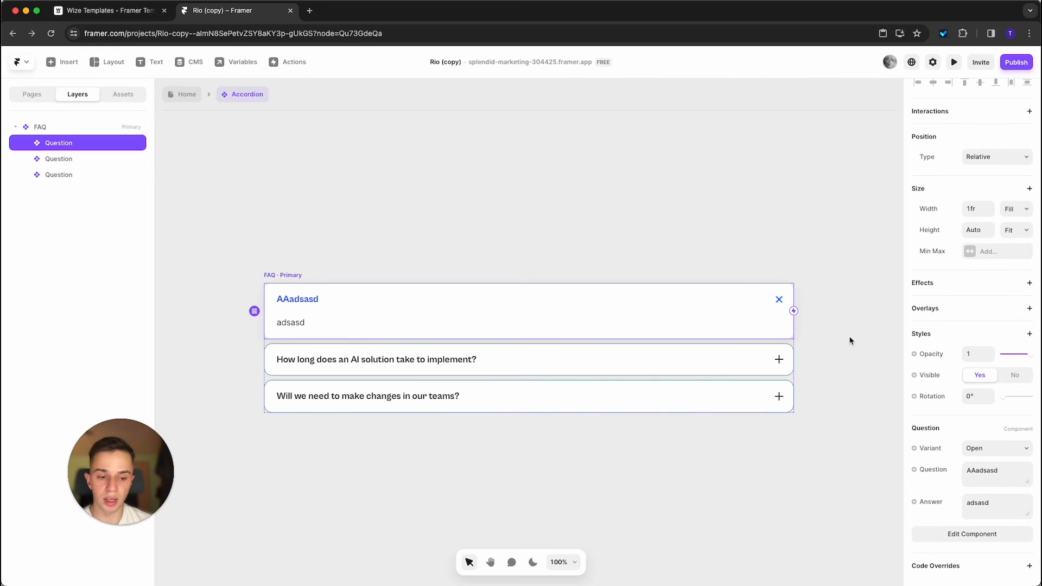
left_click(1006, 453)
left_click(981, 437)
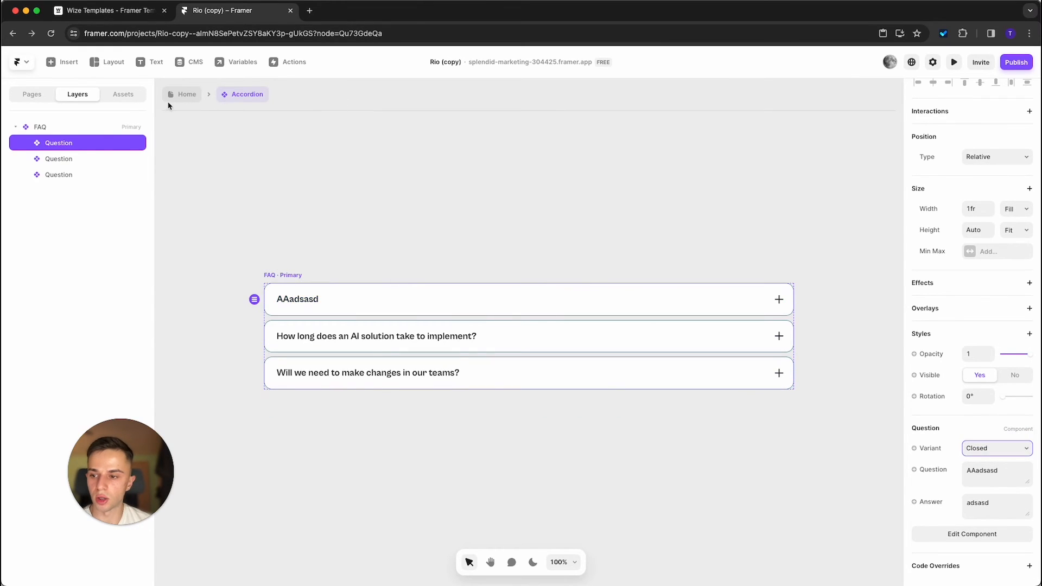
left_click(184, 94)
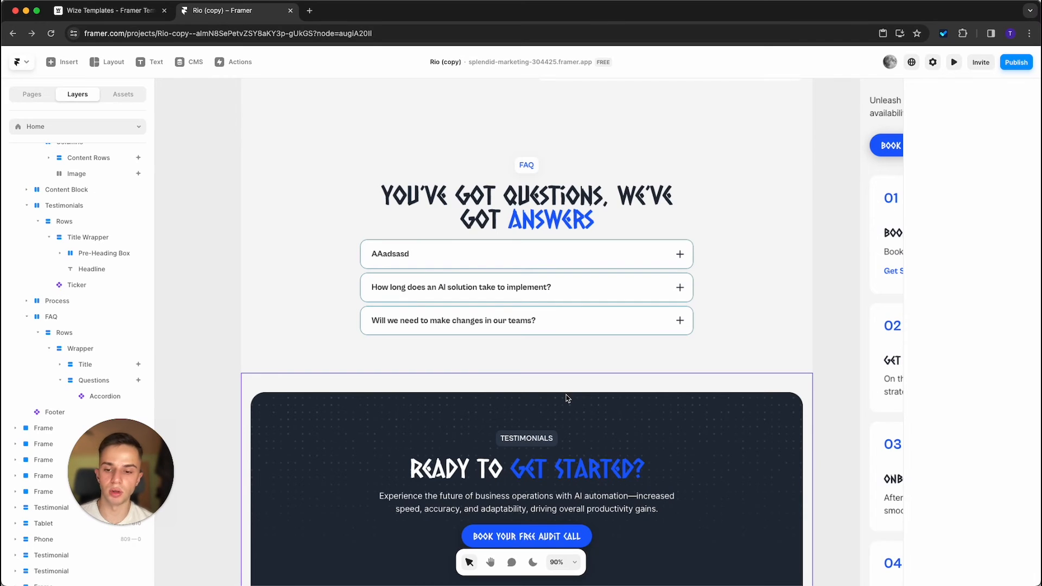
scroll(567, 399, "down", 1)
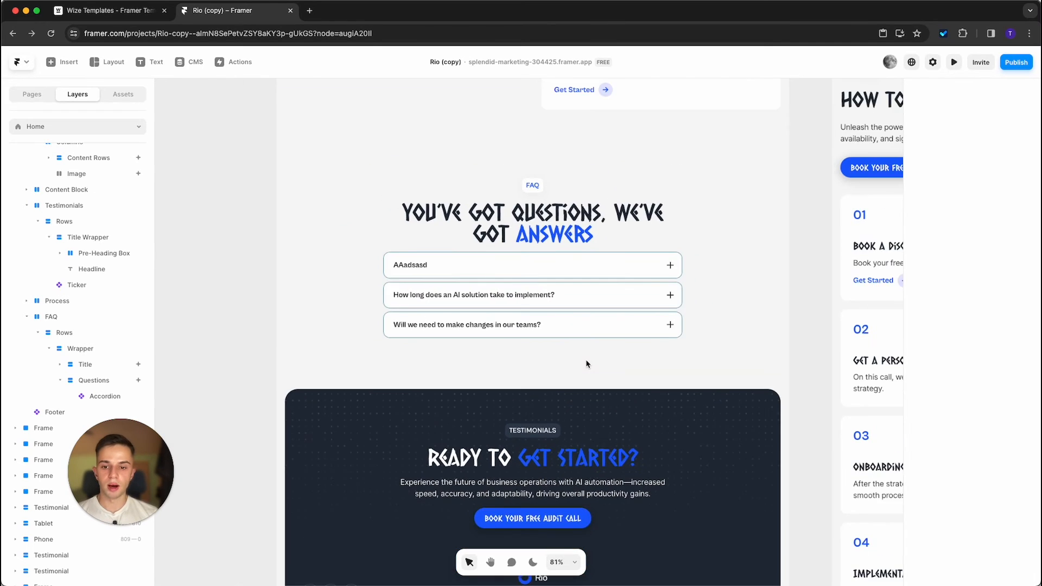
- Examine the Home page's sections, comparing the layout settings of the Services section and its inner Wrapper
scroll(585, 363, "up", 10)
scroll(586, 365, "down", 5)
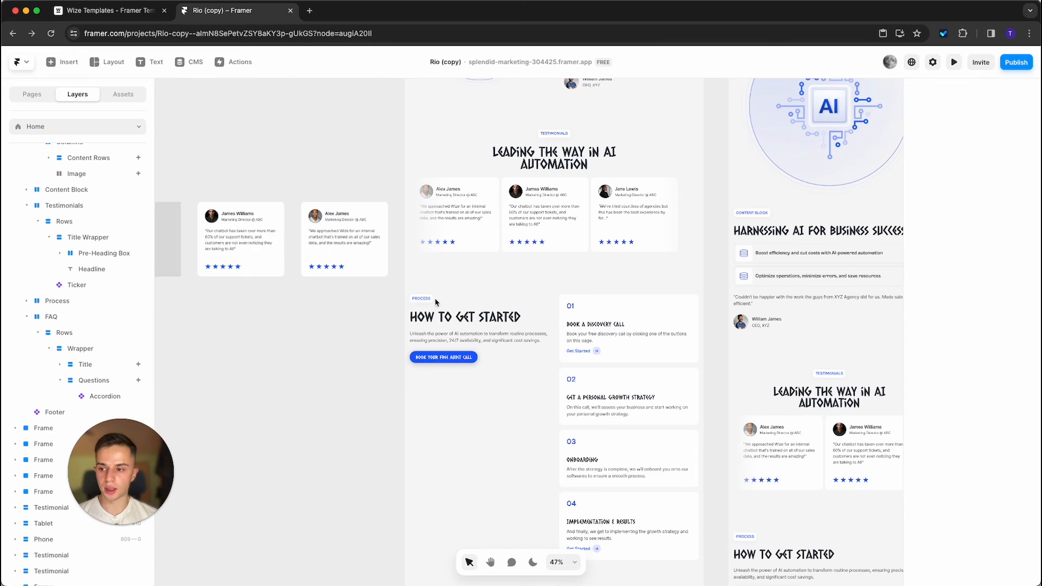
scroll(454, 275, "up", 5)
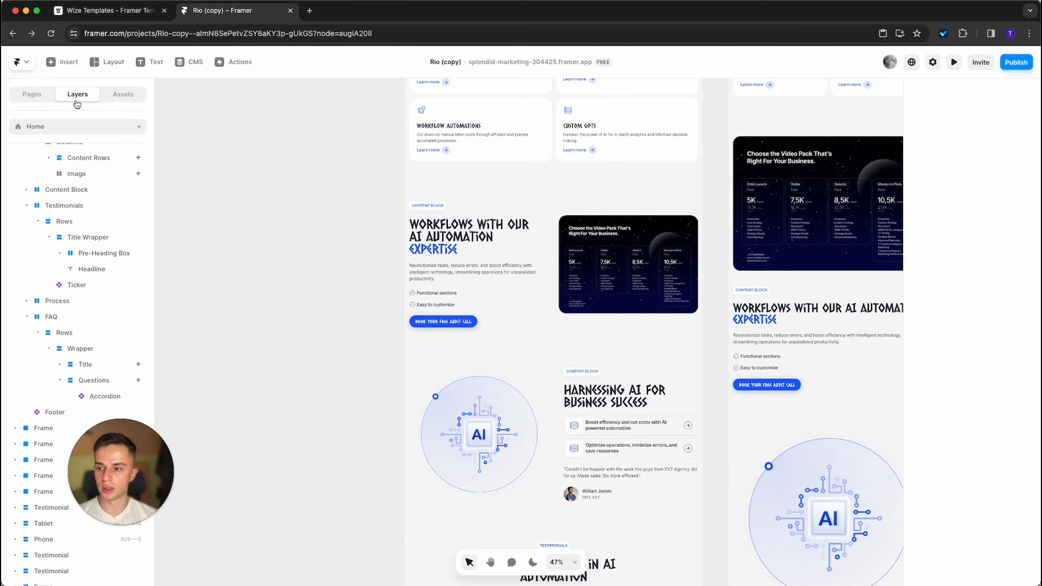
scroll(85, 179, "up", 10)
left_click_drag(127, 456, 142, 488)
left_click(356, 340)
scroll(355, 341, "up", 5)
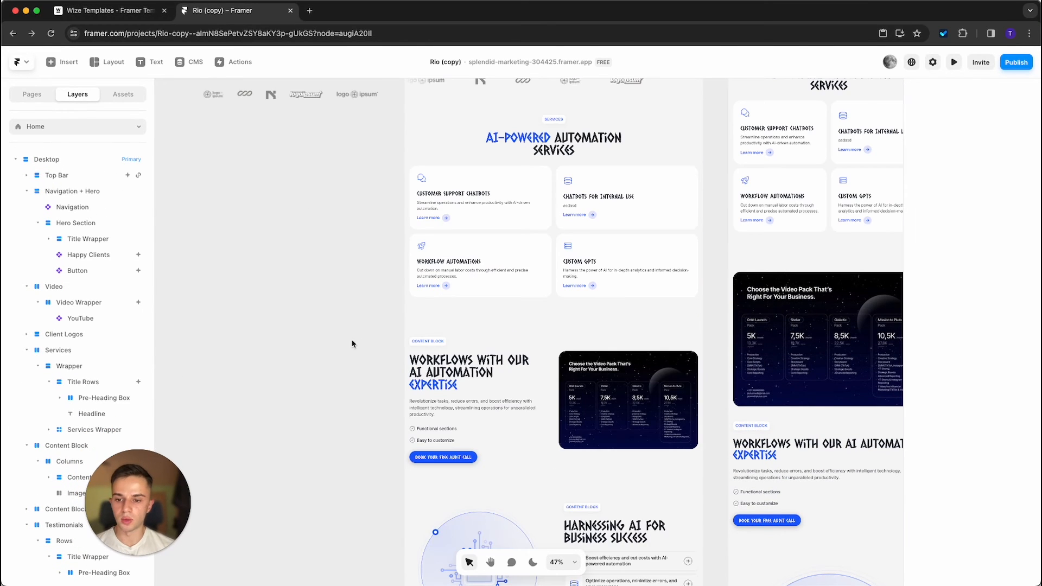
left_click(530, 311)
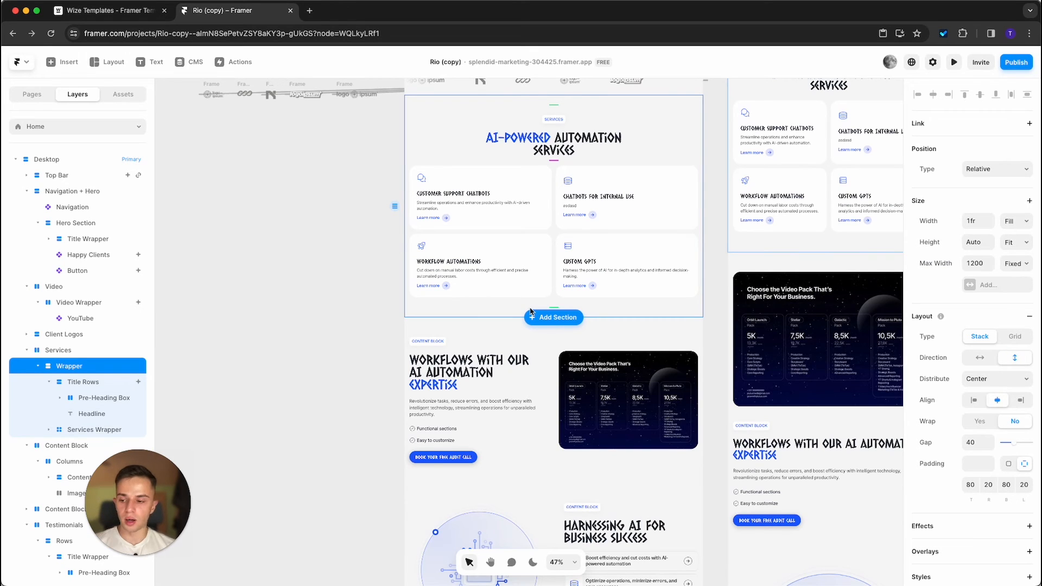
left_click(49, 352)
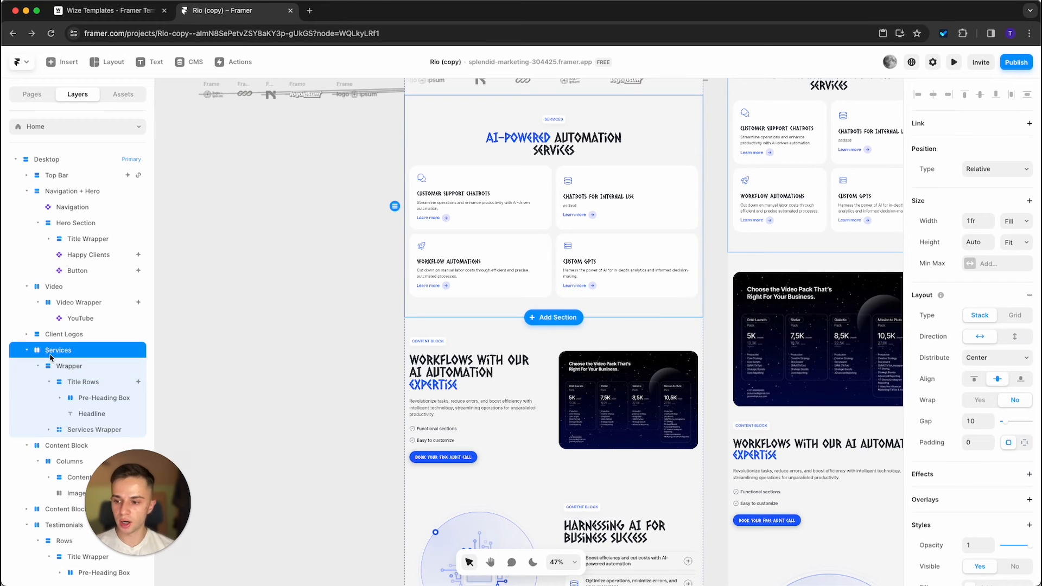
left_click(462, 312)
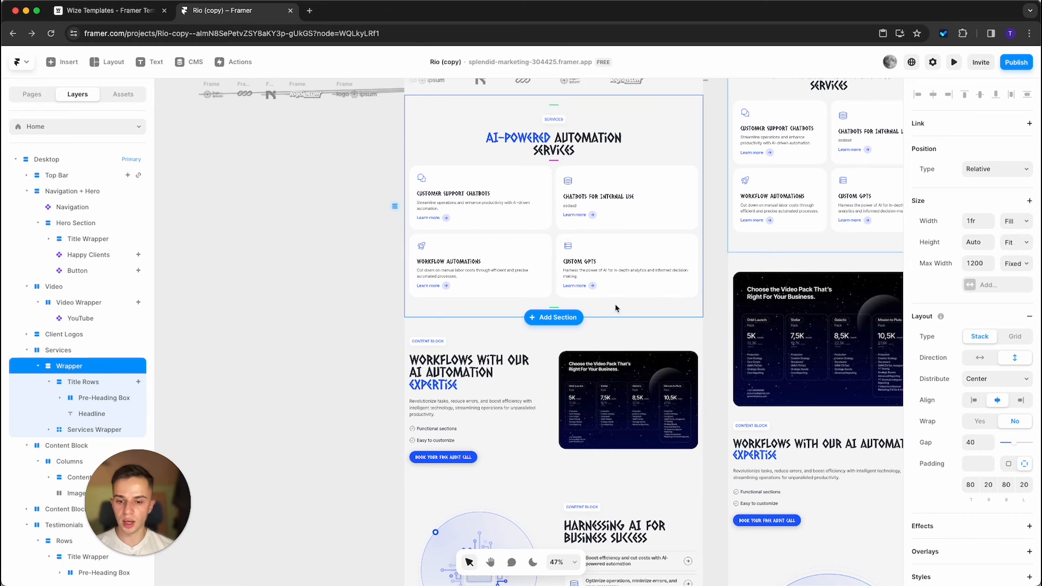
left_click_drag(617, 312, 554, 331)
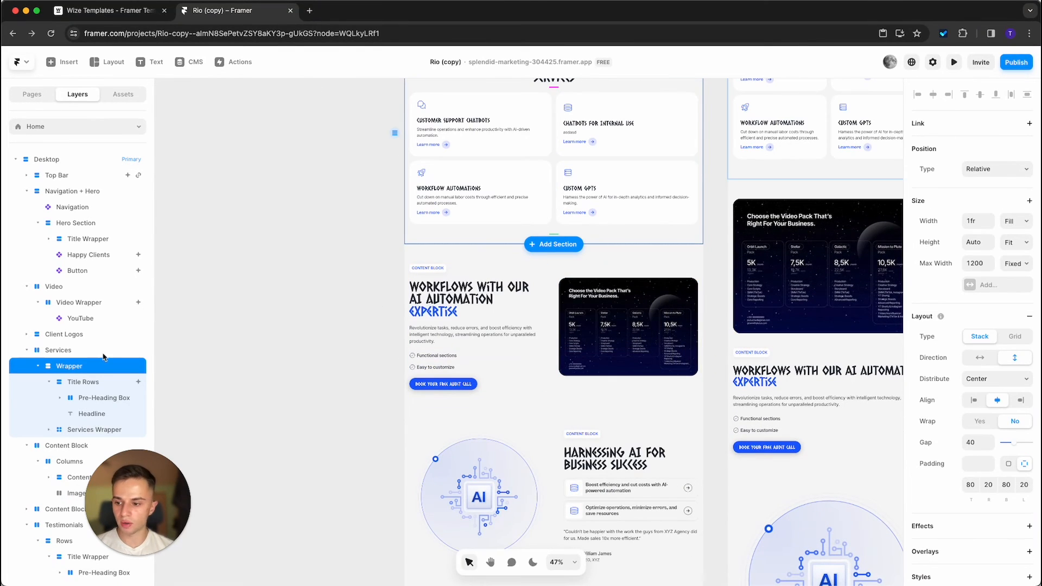
- Compare the Services section with its inner Wrapper by selecting each in turn
scroll(293, 286, "up", 3)
left_click(57, 352)
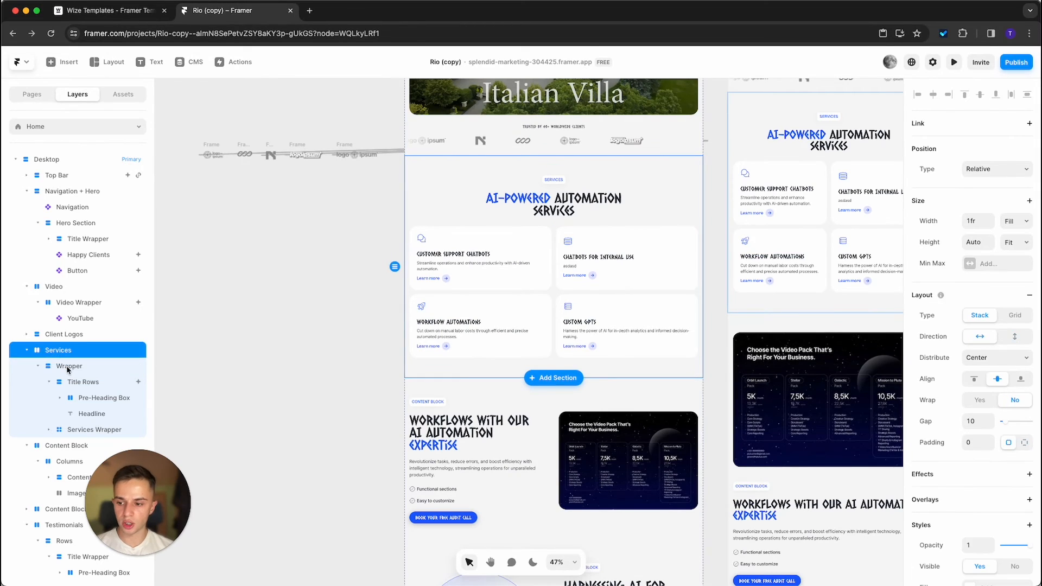
left_click(68, 367)
left_click(54, 353)
- Collapse the expanded sections in the layer tree and move the Services section between Testimonials and Process
left_click(26, 287)
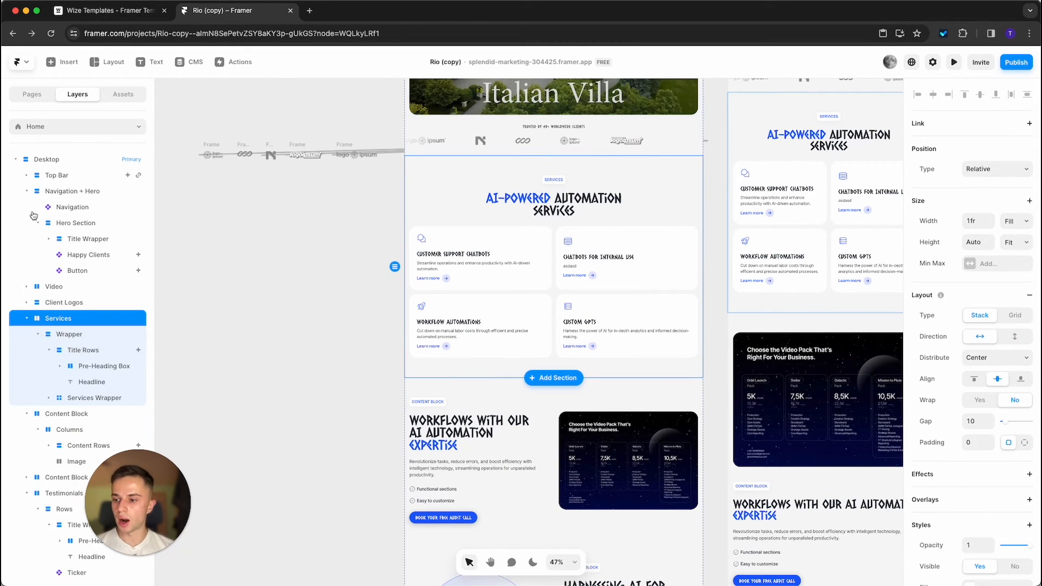
left_click(26, 191)
left_click(26, 239)
left_click(27, 255)
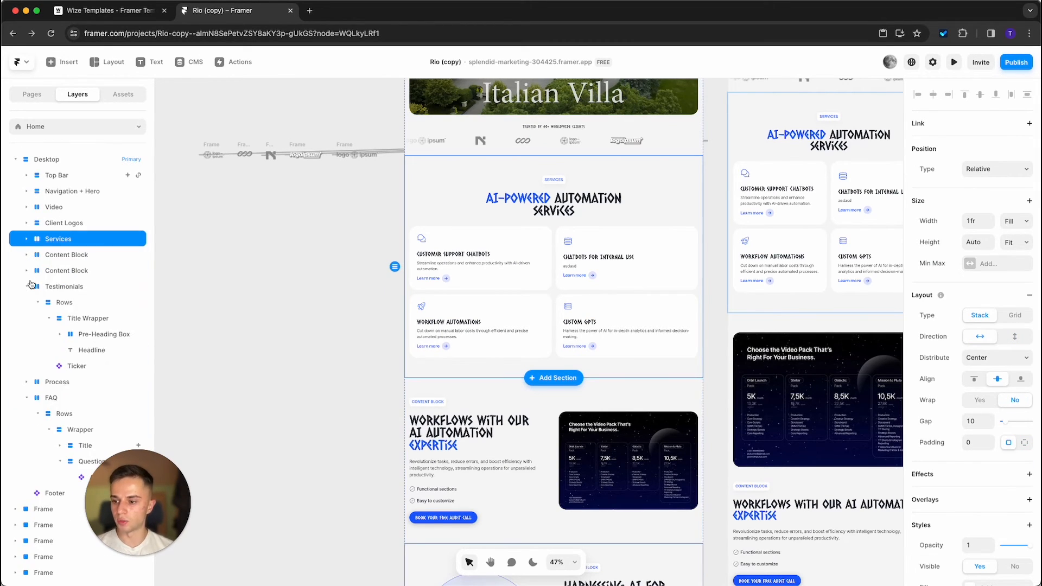
left_click(27, 286)
left_click(27, 318)
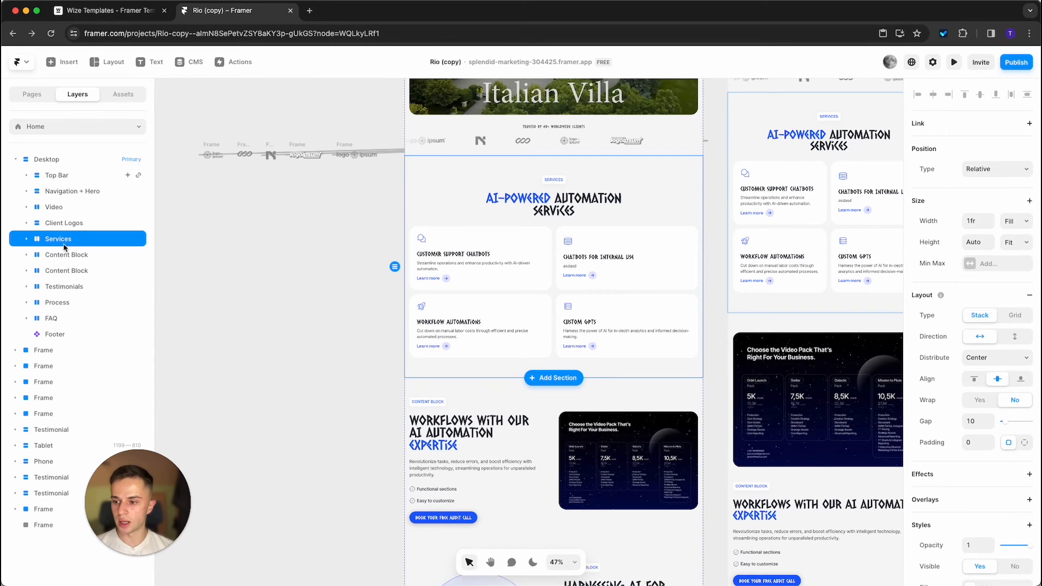
left_click_drag(65, 242, 63, 297)
scroll(386, 285, "down", 15)
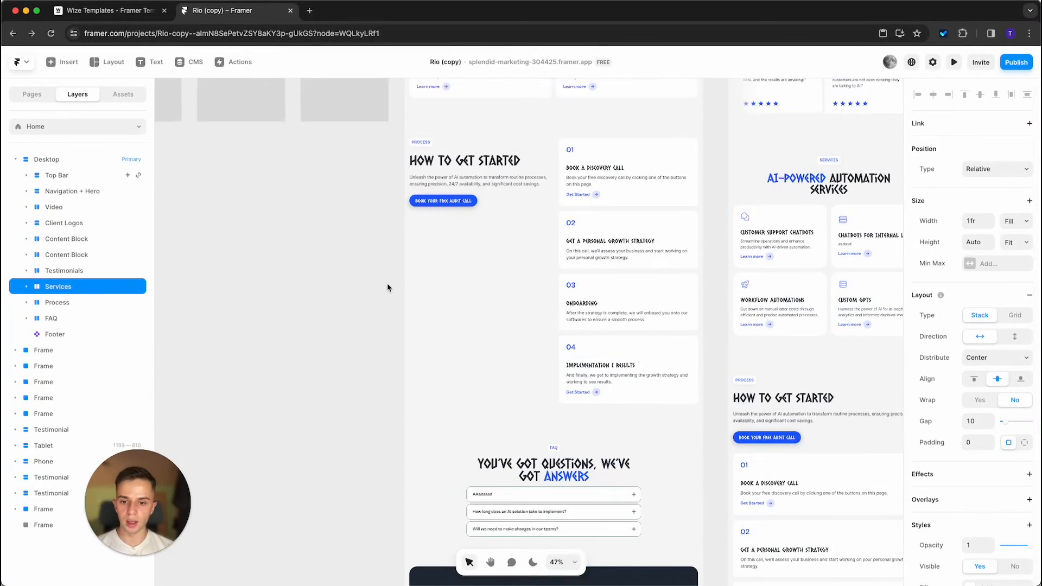
scroll(388, 287, "up", 8)
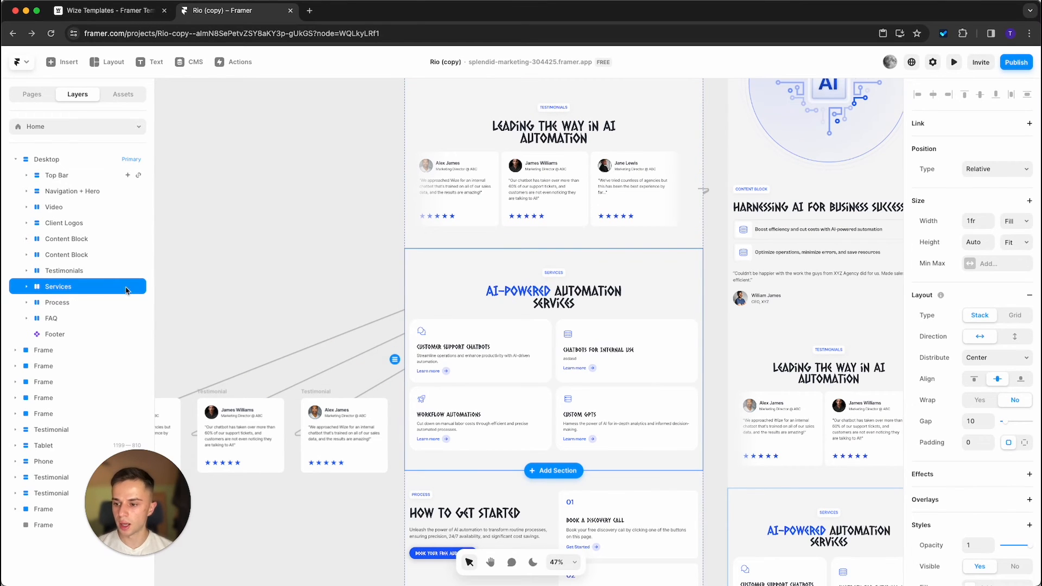
- Move the FAQ section above the Process section on the Home page
mouse_move(72, 317)
left_mouse_down()
mouse_move(74, 251)
mouse_move(71, 302)
left_mouse_up()
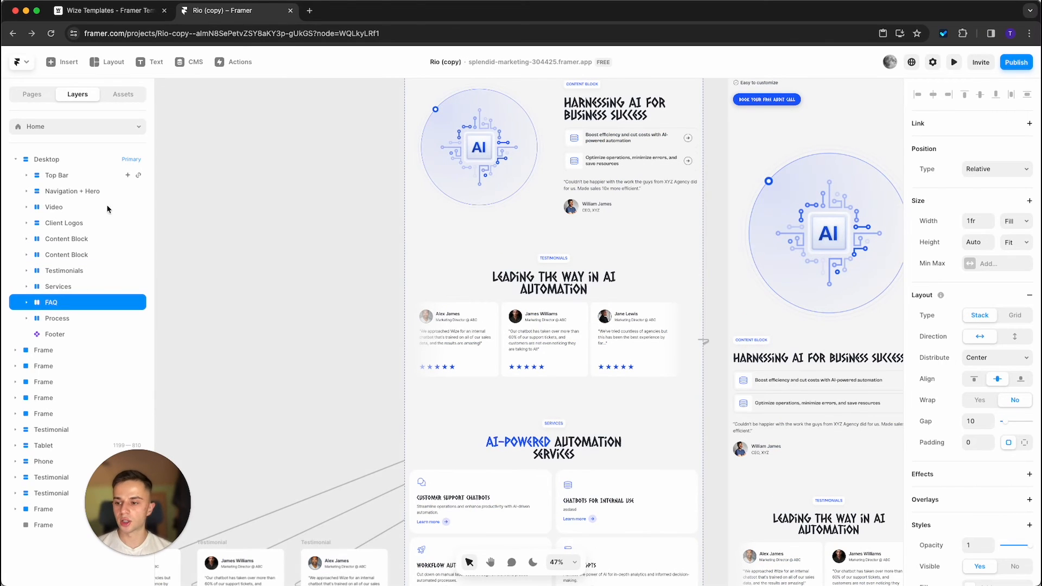
left_click(110, 223)
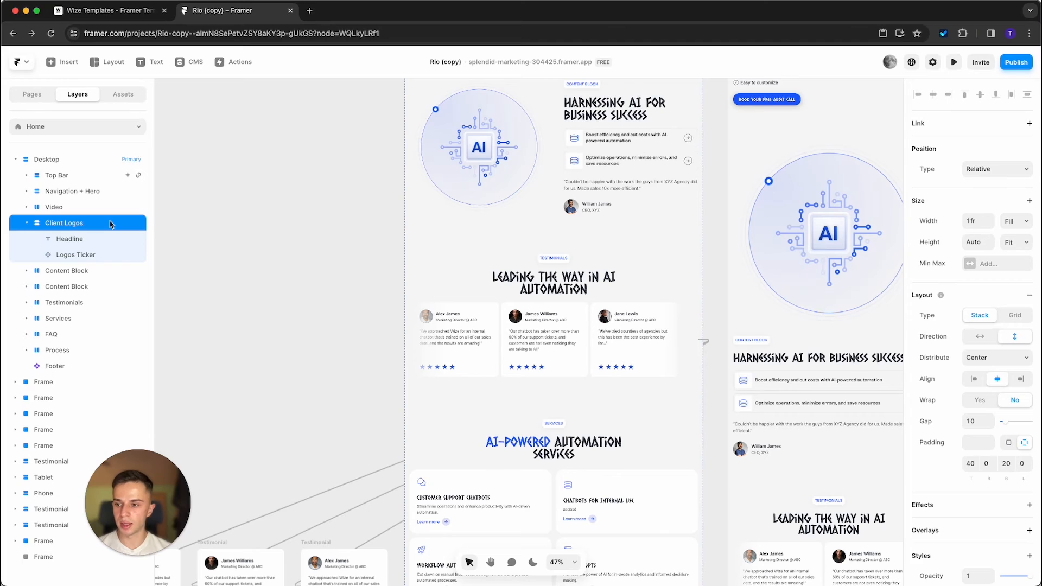
left_click(26, 224)
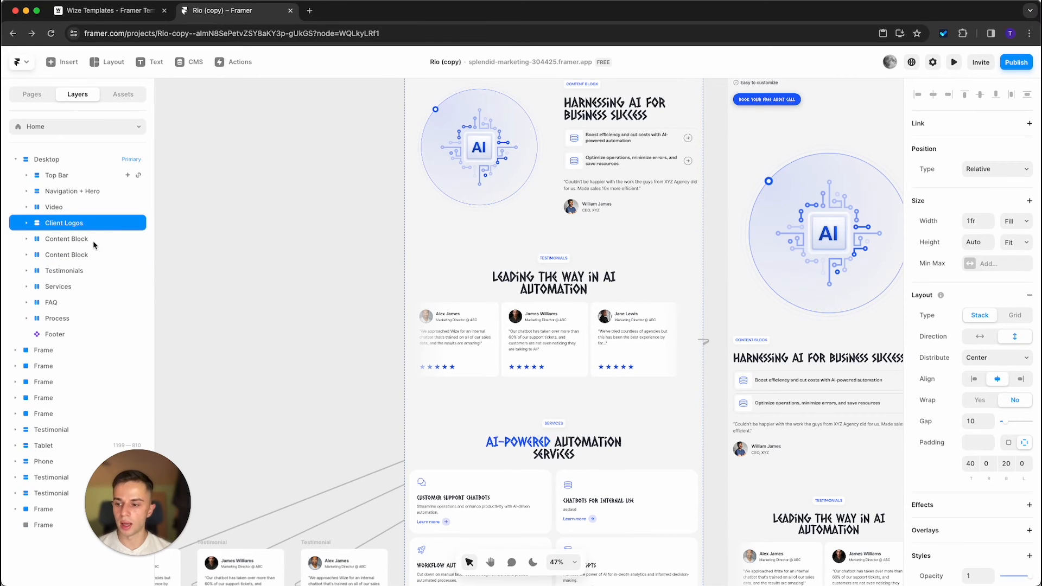
- Hide the Testimonials section by setting its visibility to No
left_click(63, 271)
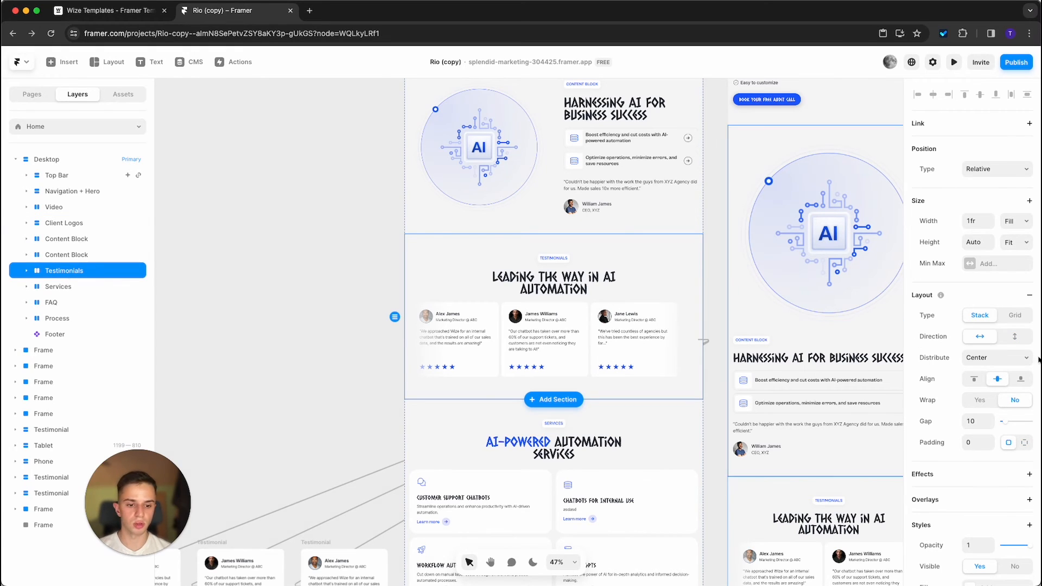
scroll(971, 412, "down", 8)
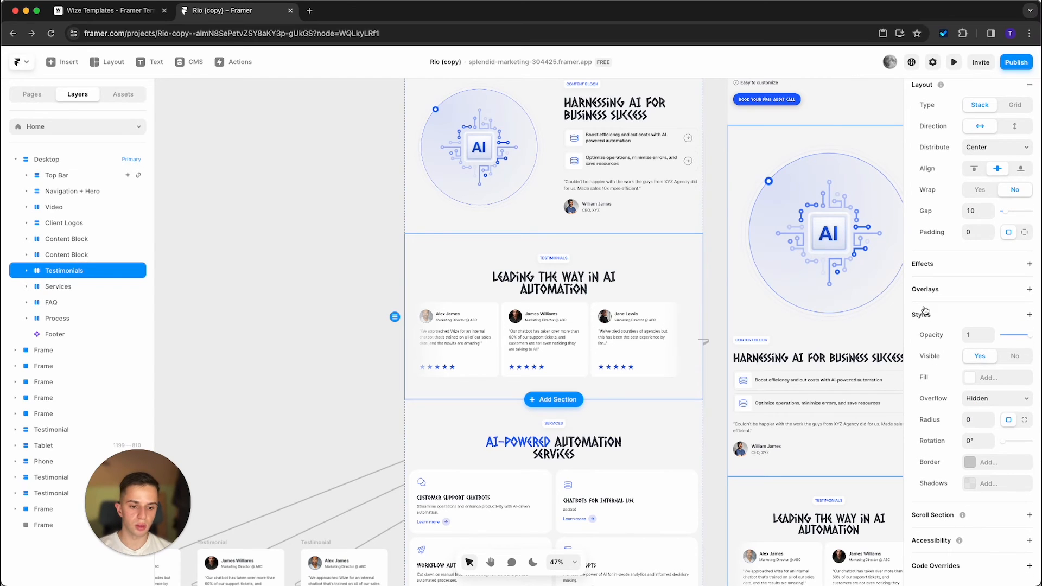
left_click(1012, 358)
left_click(193, 242)
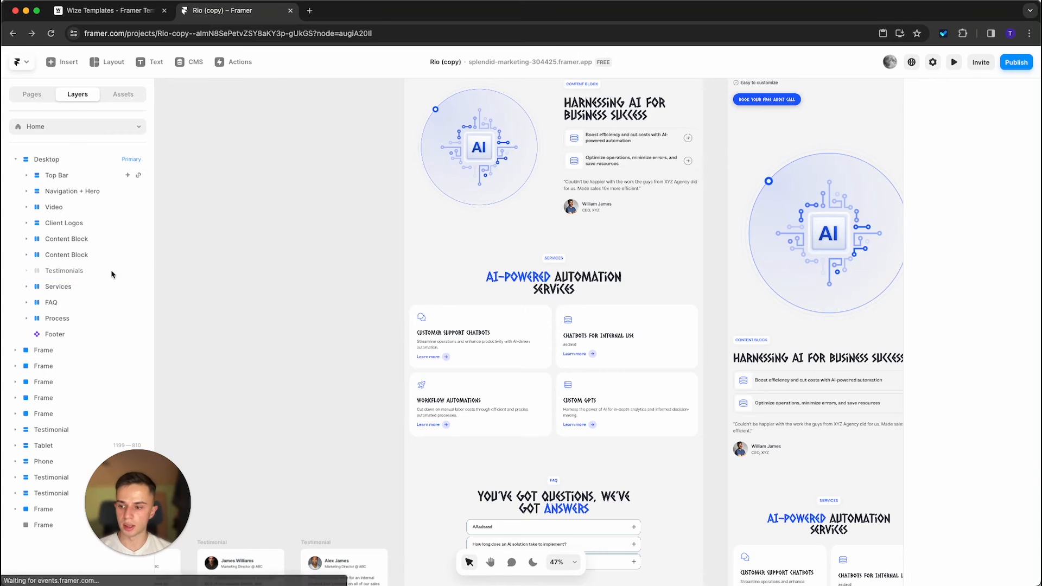
- Make the Testimonials section visible again by setting its visibility to Yes
left_click(69, 272)
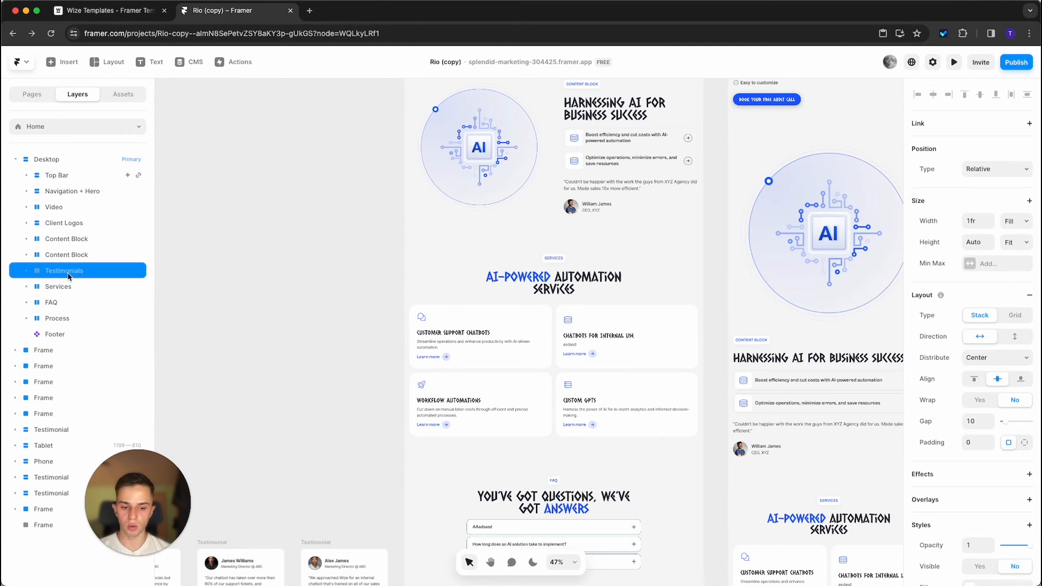
scroll(934, 497, "down", 5)
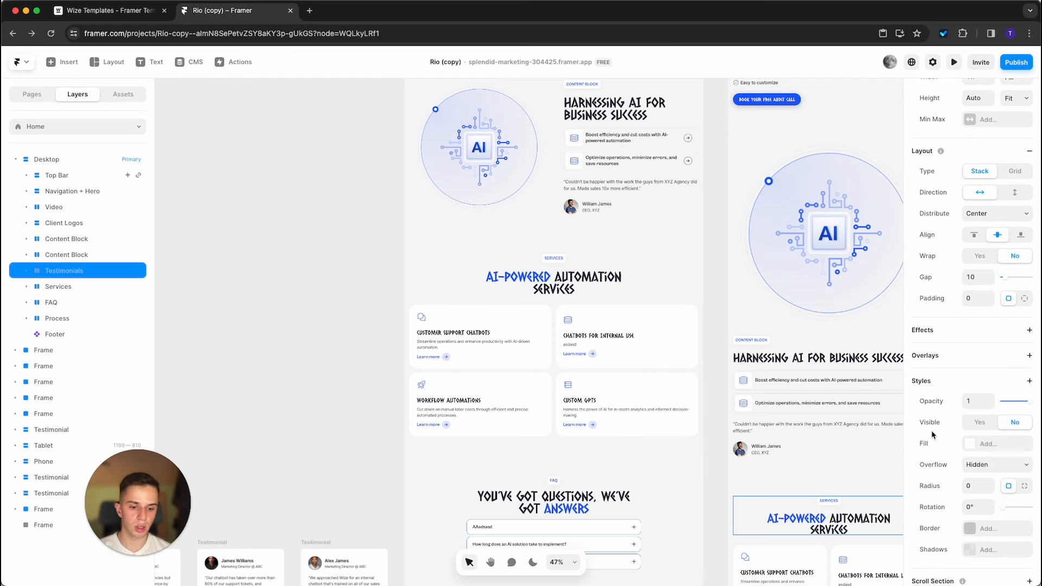
left_click(978, 423)
scroll(974, 424, "down", 2)
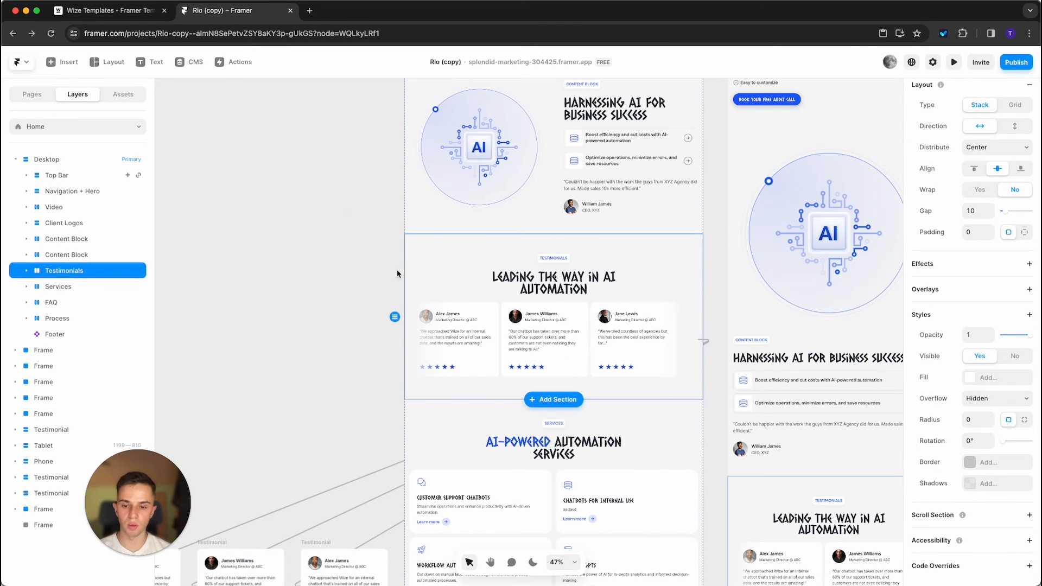
left_click(349, 211)
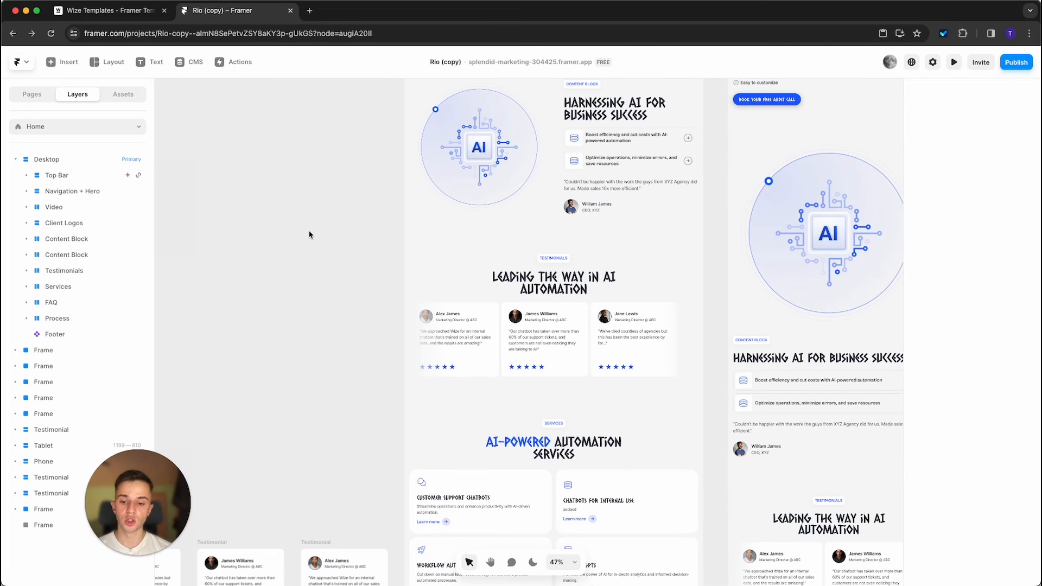
- Look through the template's other pages: /about, /contact, /blog and /404
left_click(32, 94)
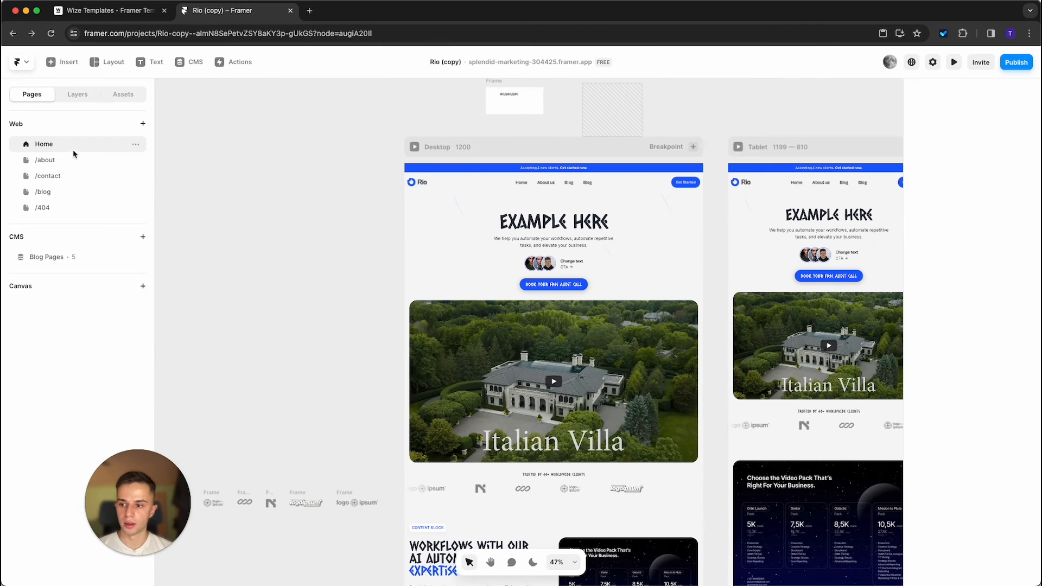
left_click(45, 163)
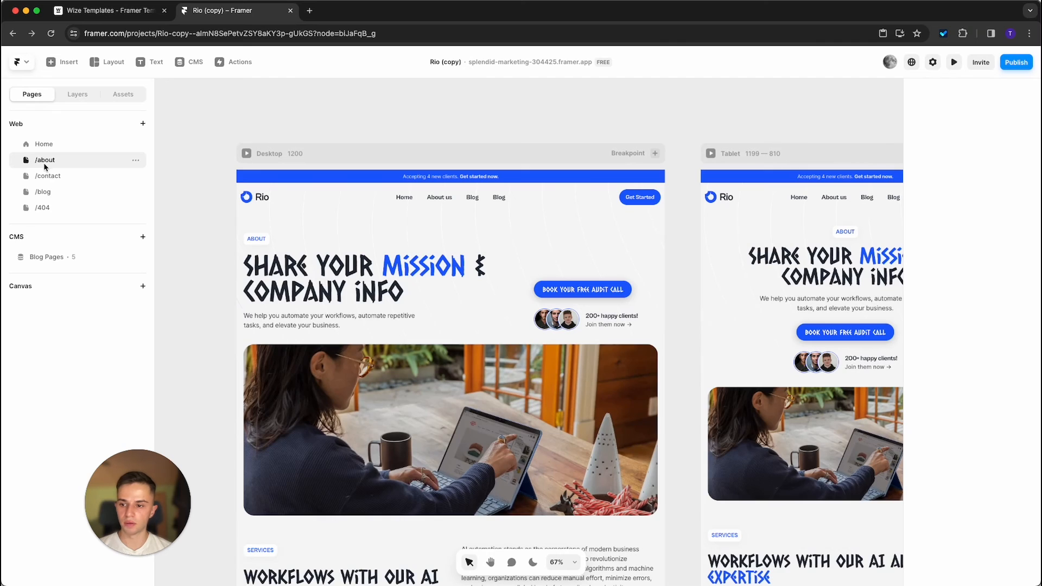
left_click(75, 180)
left_click(68, 196)
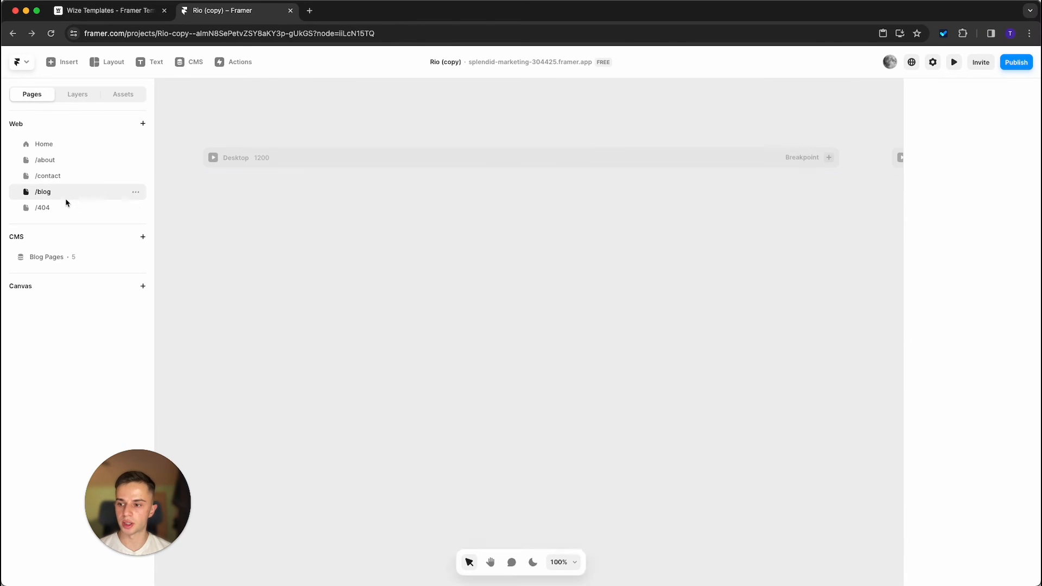
left_click(65, 206)
left_click(62, 175)
left_click(61, 161)
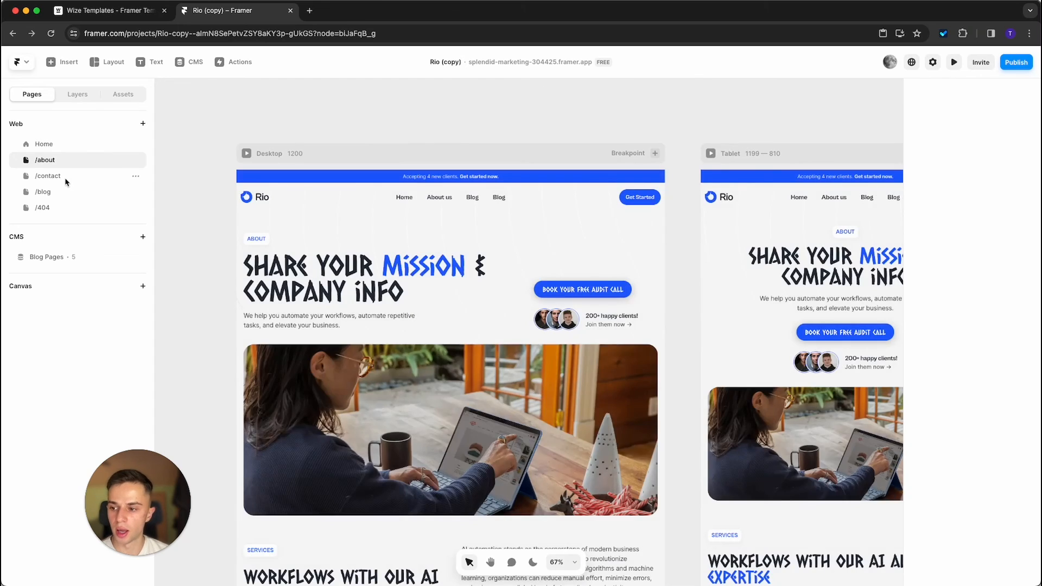
left_click(66, 181)
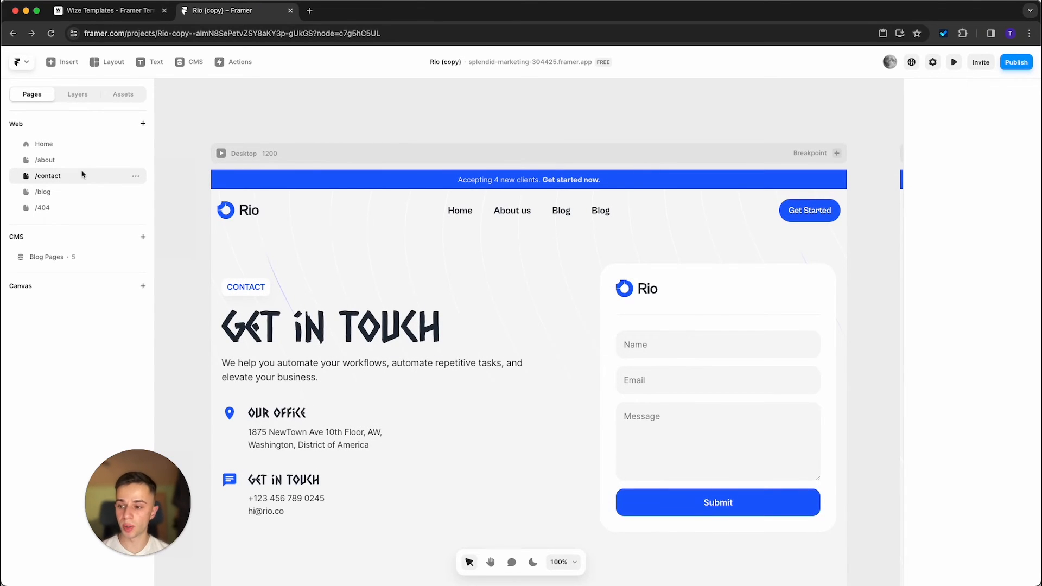
left_click(83, 167)
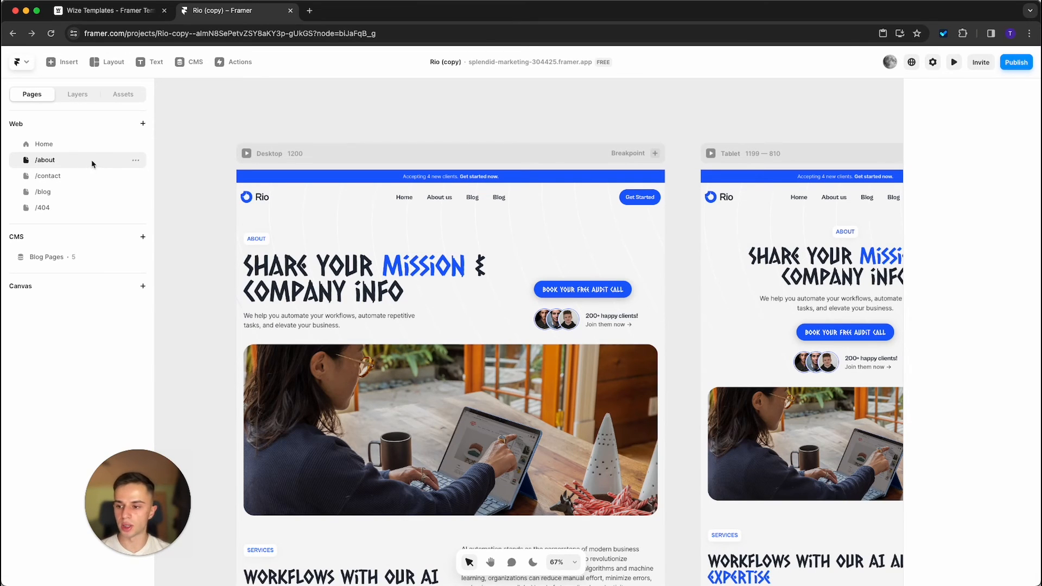
- Set the /about page as the site's home page
left_click(79, 145)
left_click(60, 161)
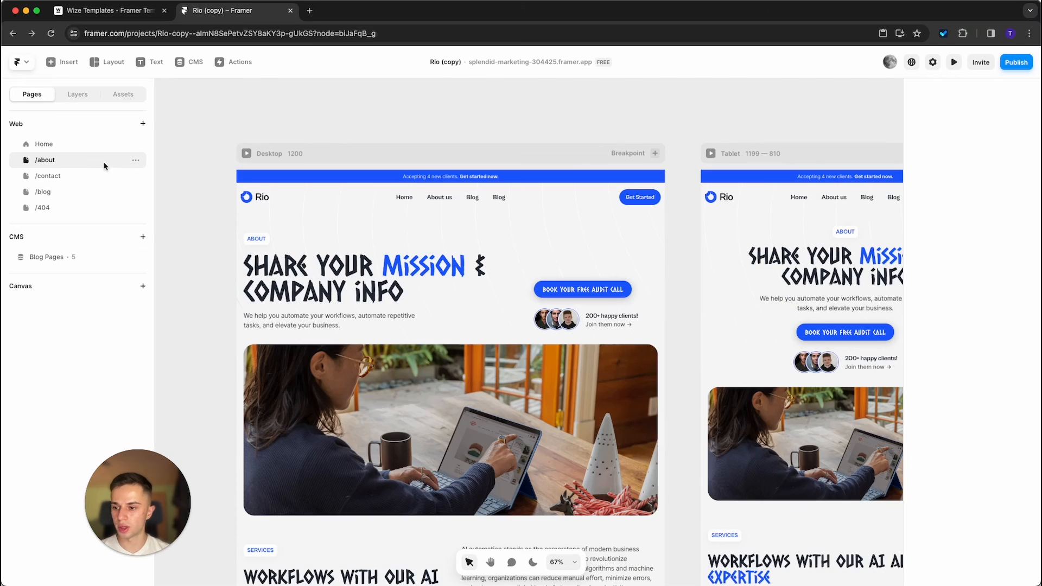
left_click(135, 162)
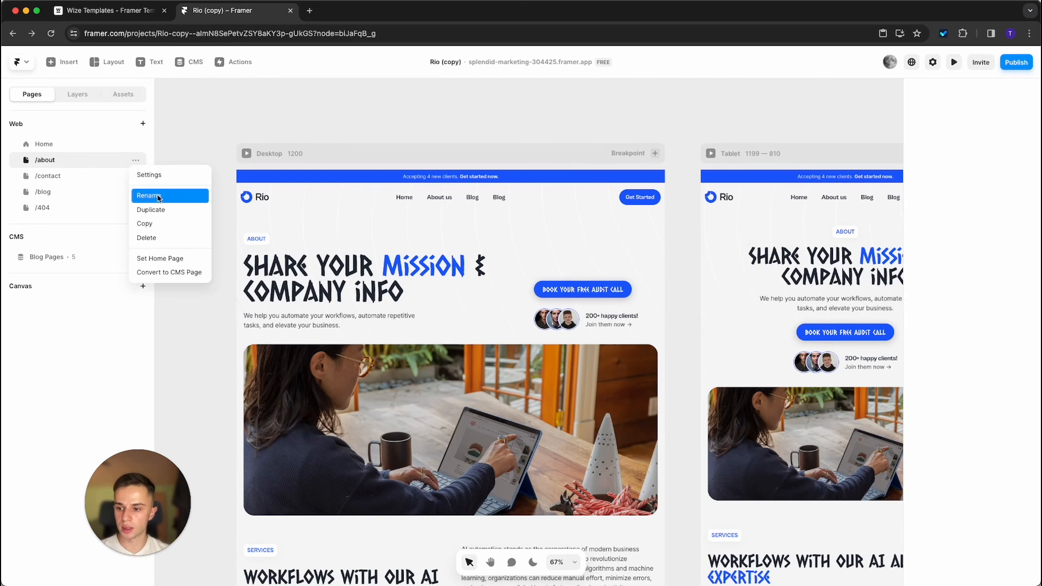
left_click(178, 264)
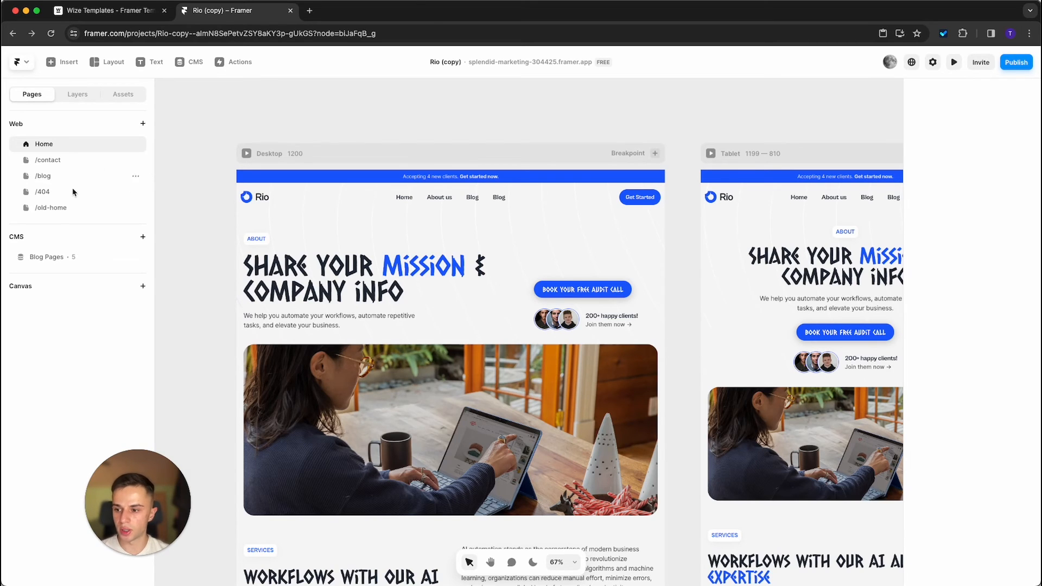
- Open the /old-home page and rename it as /home
left_click(57, 210)
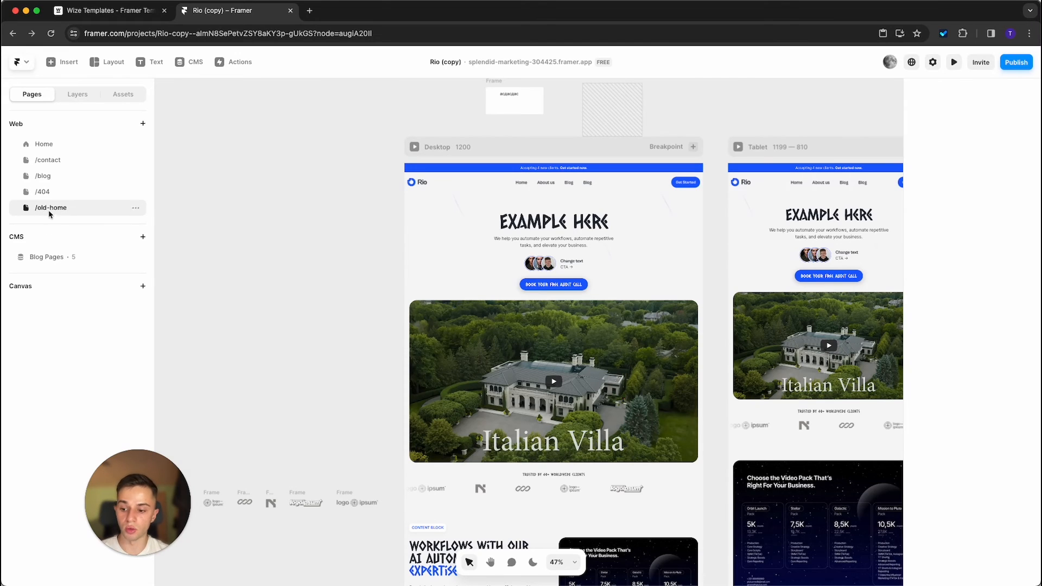
double_click(53, 210)
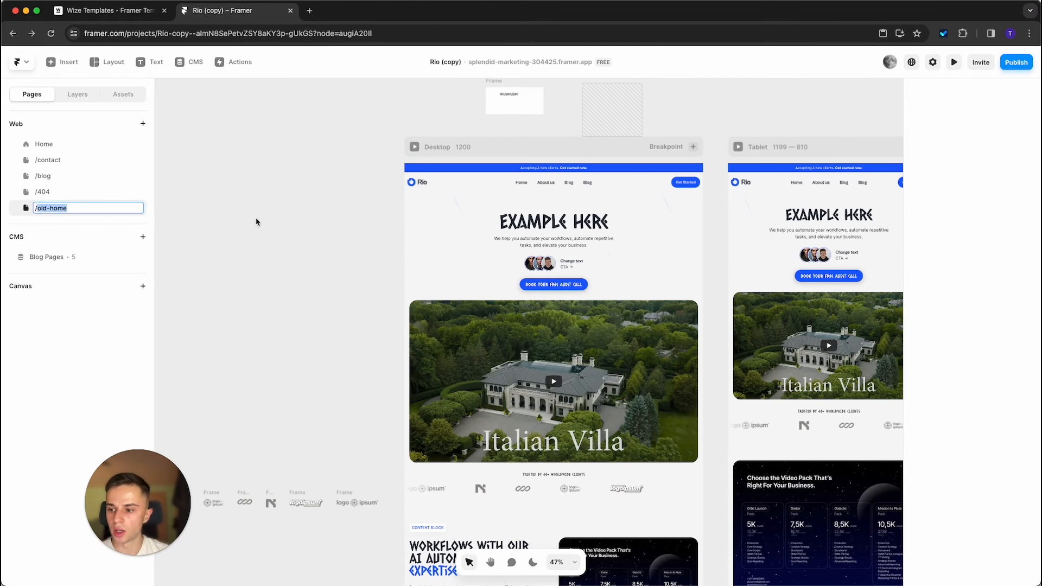
left_click(257, 222)
double_click(56, 210)
left_click(228, 221)
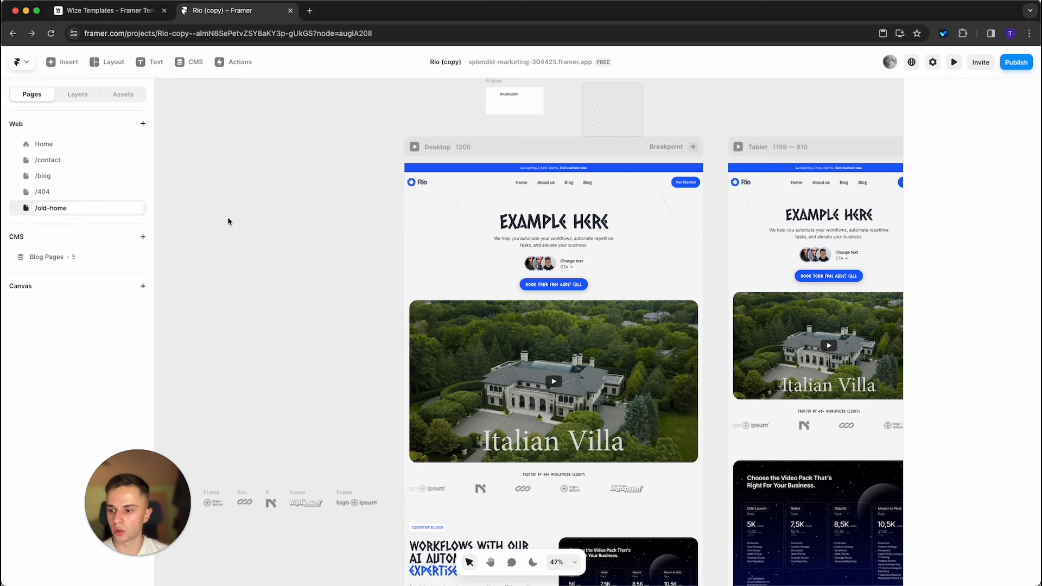
double_click(49, 208)
left_click_drag(37, 208, 45, 209)
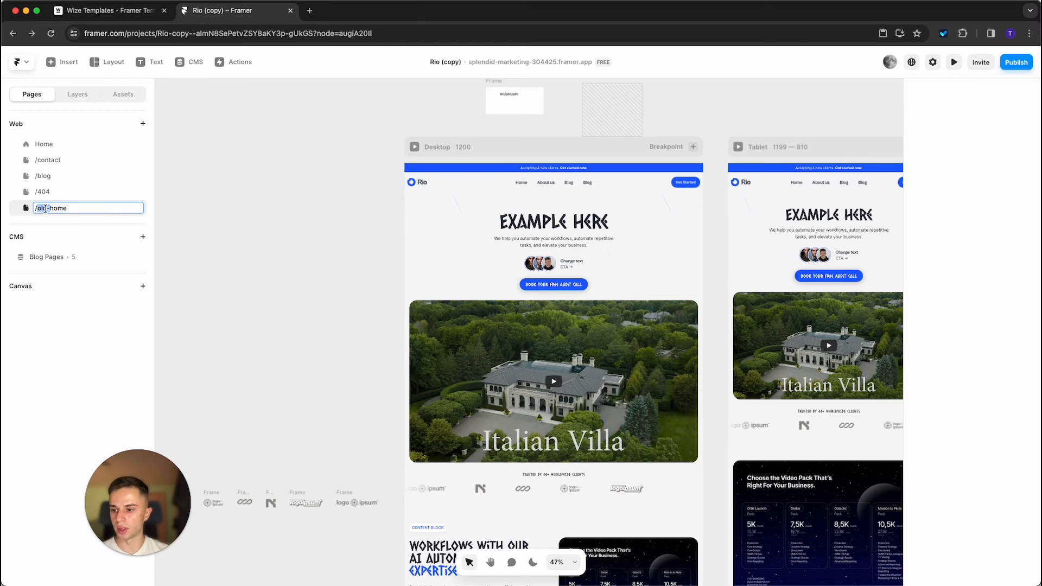
key("BackSpace")
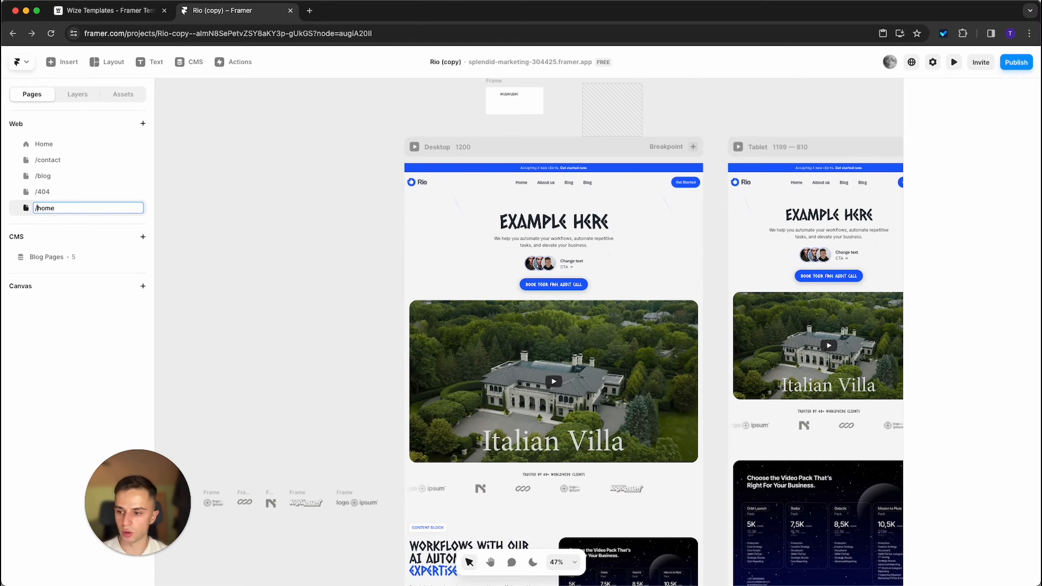
key("Return")
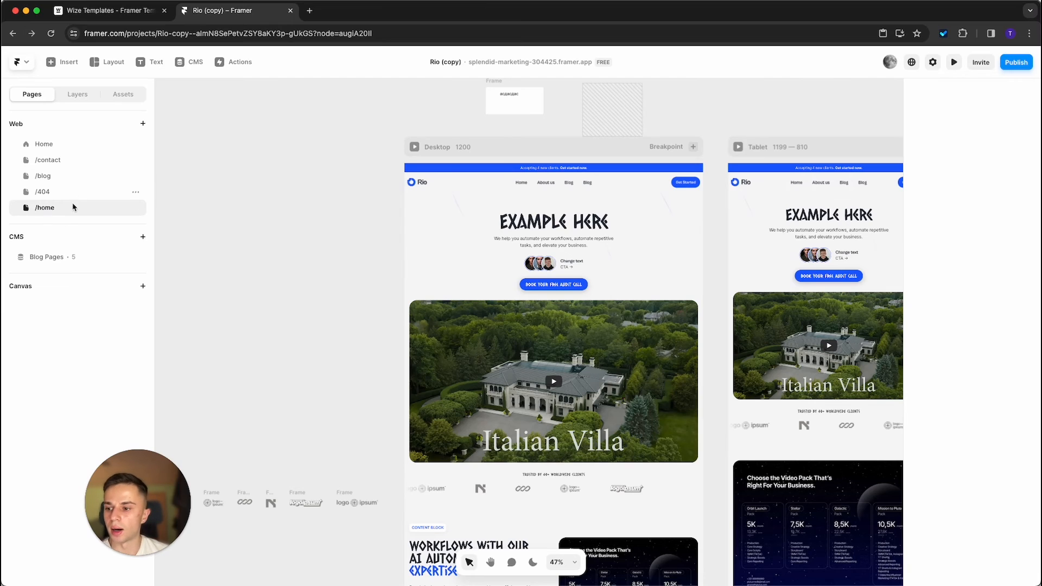
- View the page settings of /home, then return to the canvas and open the Home page
right_click(61, 214)
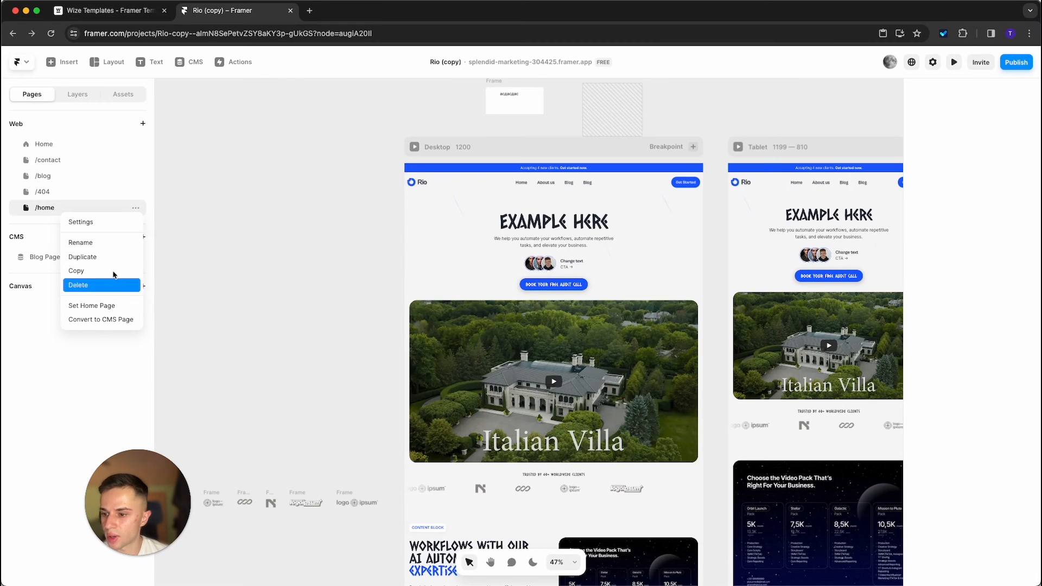
left_click(114, 223)
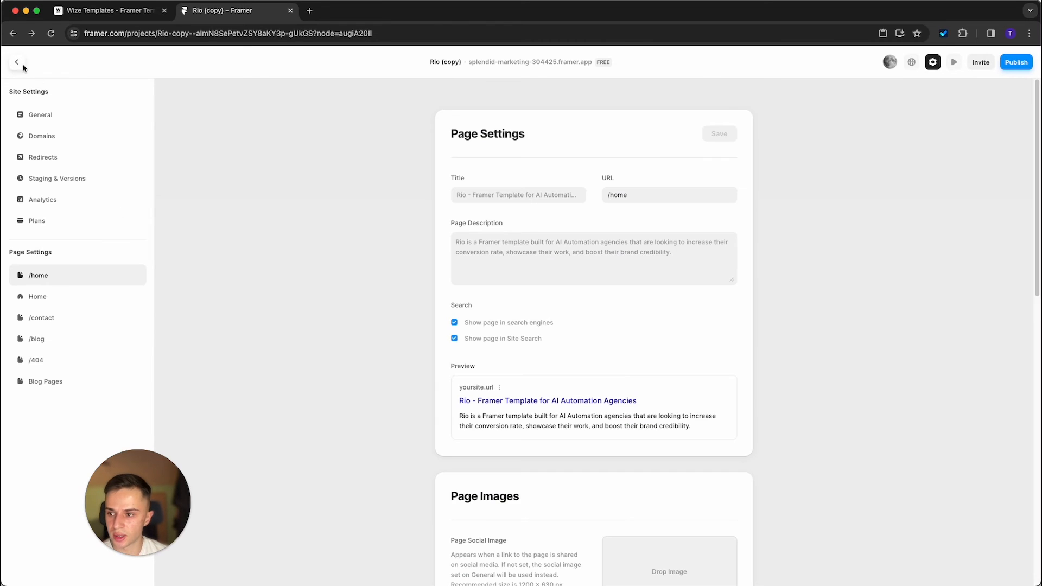
left_click(15, 62)
left_click(54, 150)
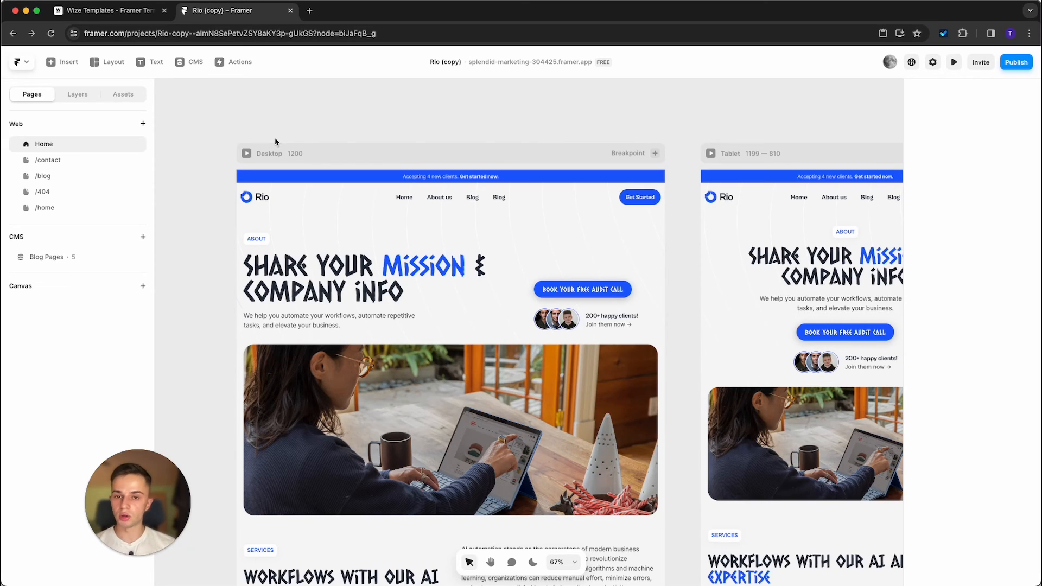
- Open the general site settings and look at the site title, language and description
left_click(26, 62)
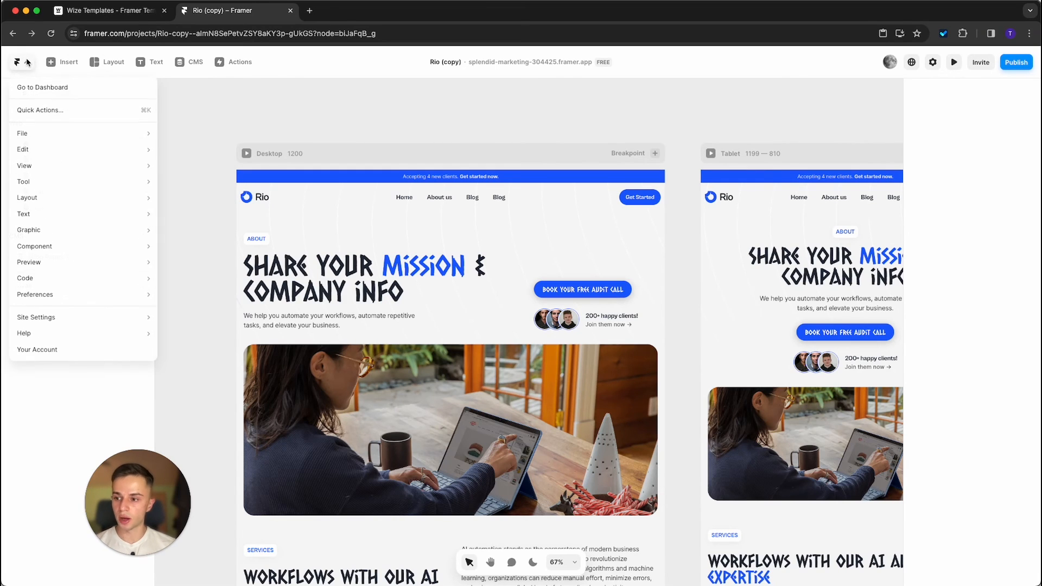
left_click(27, 62)
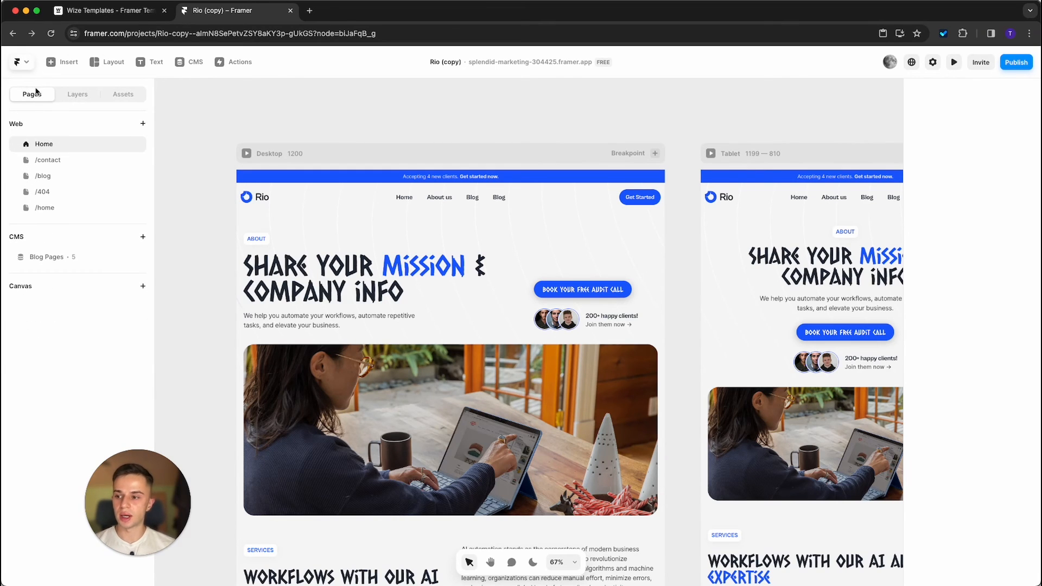
left_click(22, 65)
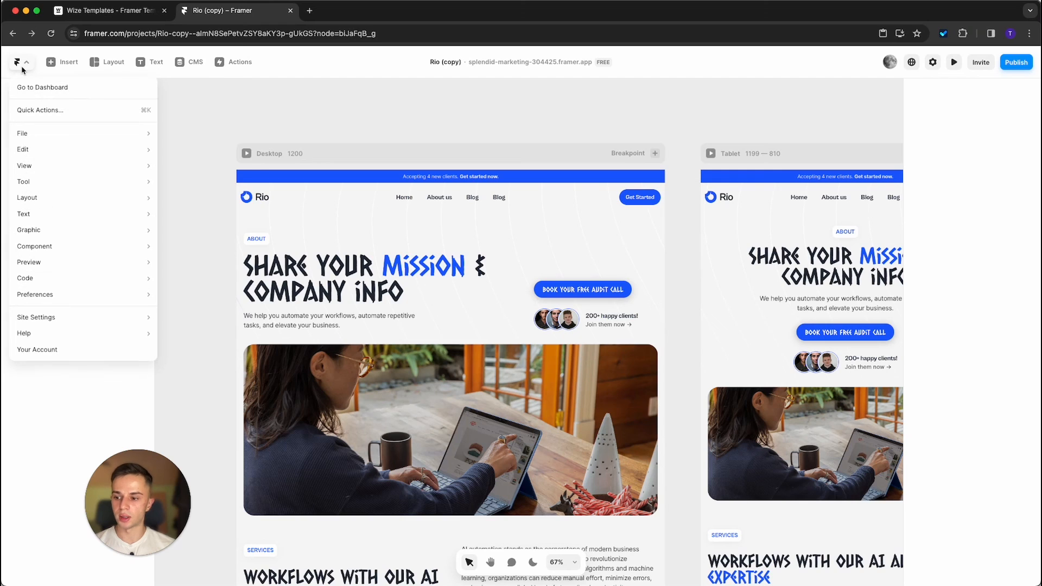
mouse_move(33, 317)
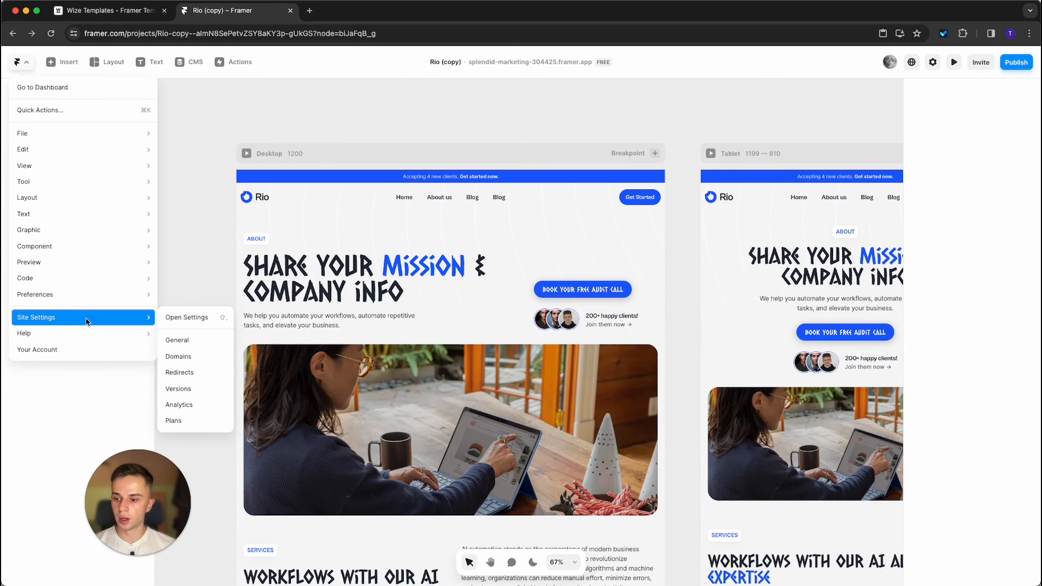
left_click(217, 318)
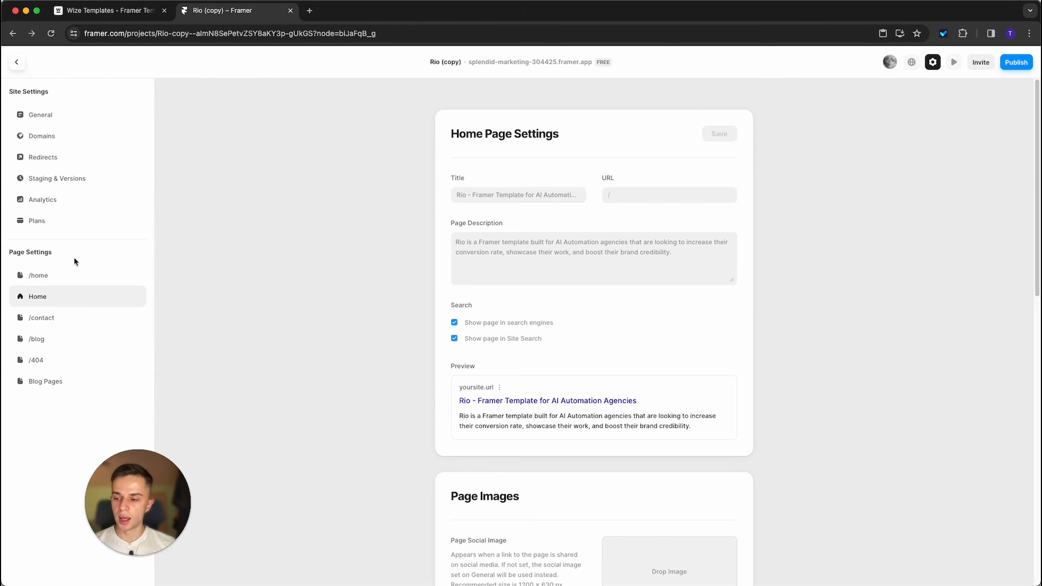
left_click(43, 119)
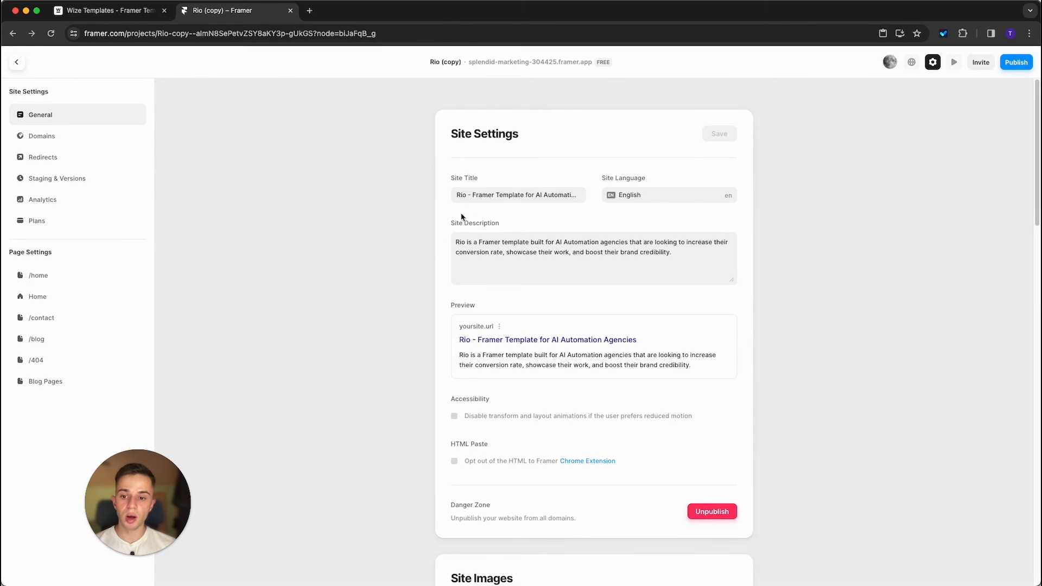
left_click(486, 195)
double_click(475, 196)
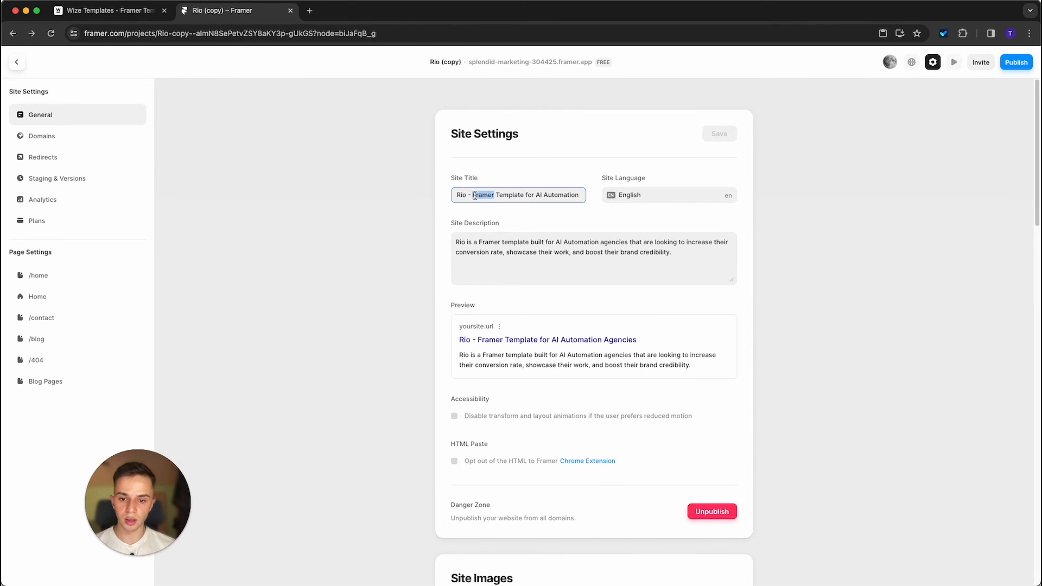
left_click(643, 200)
triple_click(498, 268)
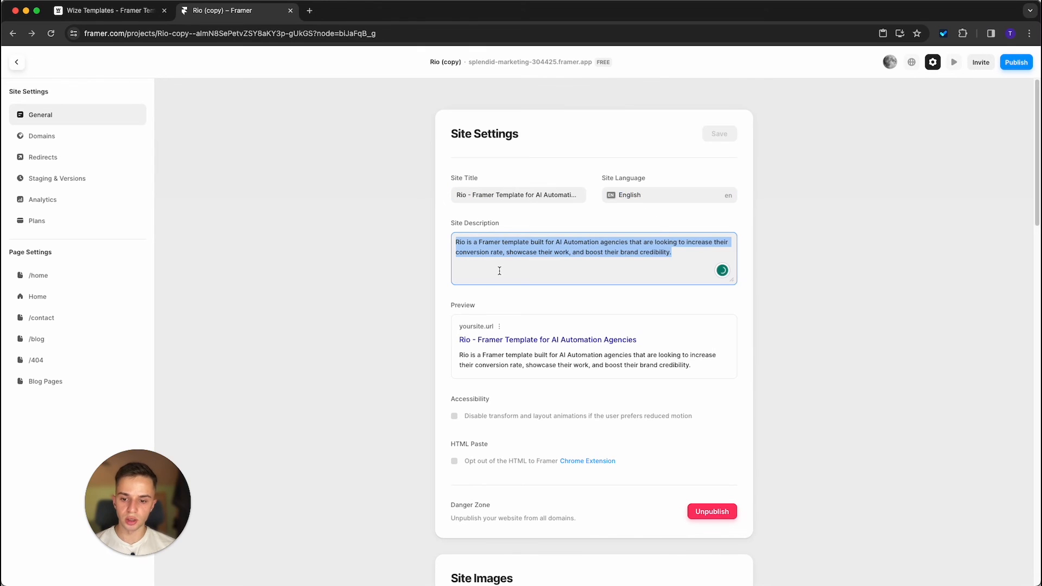
- Review the remaining general settings: site images, password protection, automatic locale, Google Analytics and custom code
scroll(452, 279, "down", 5)
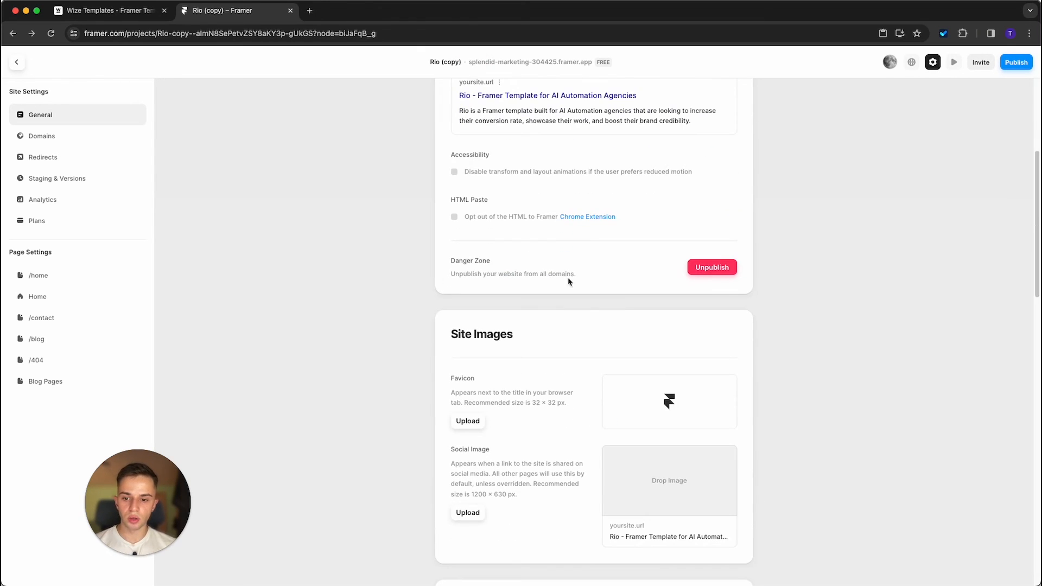
scroll(549, 334, "down", 3)
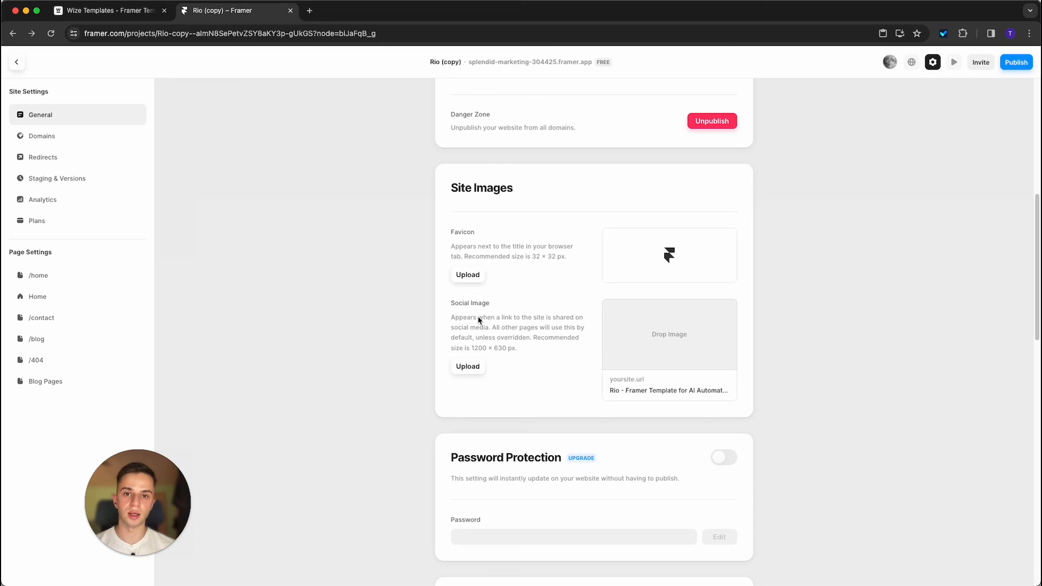
scroll(494, 304, "down", 3)
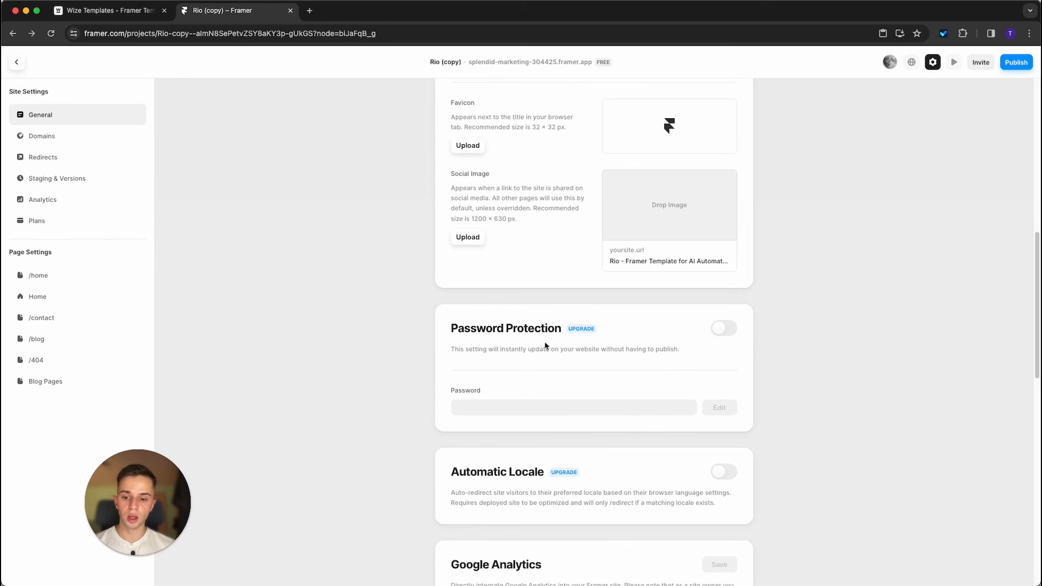
scroll(729, 329, "down", 4)
scroll(565, 361, "down", 2)
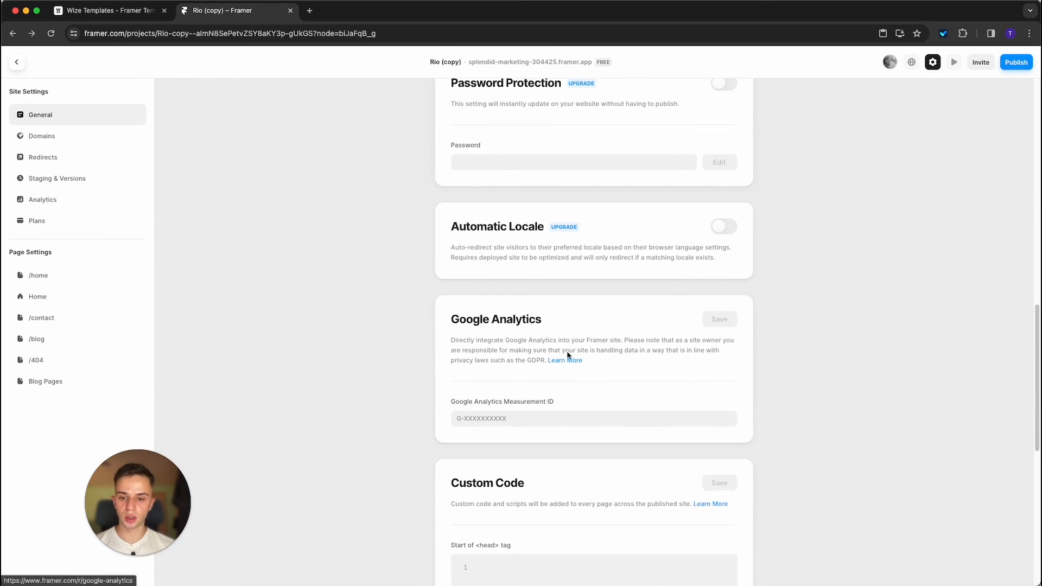
scroll(666, 251, "down", 3)
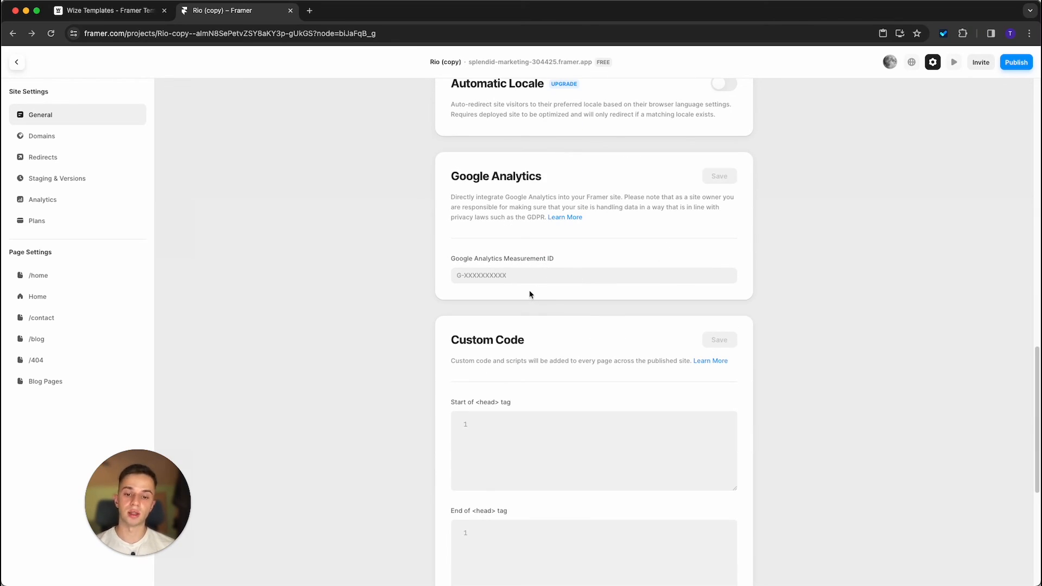
scroll(530, 333, "down", 3)
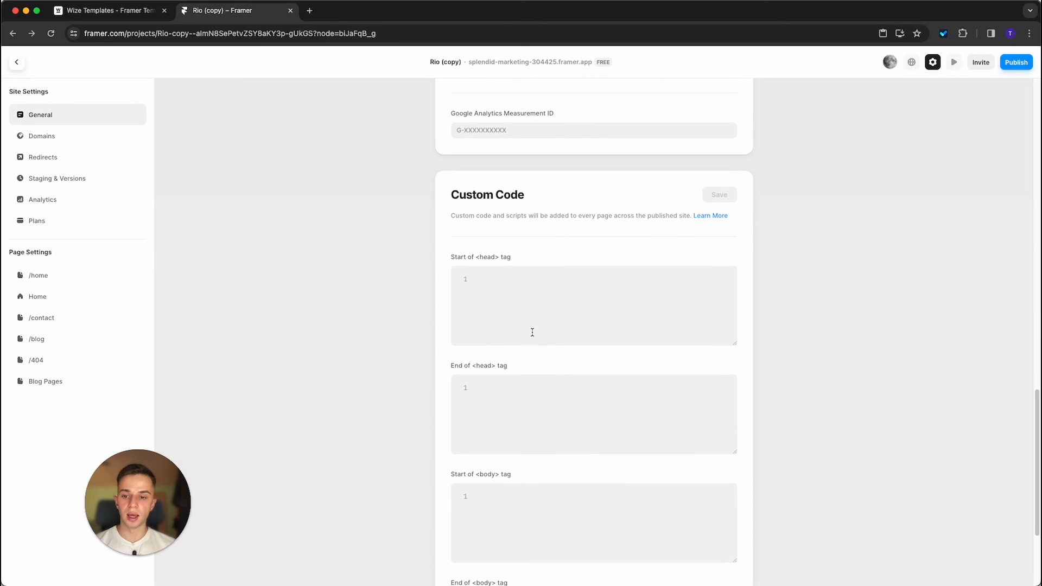
scroll(355, 236, "down", 3)
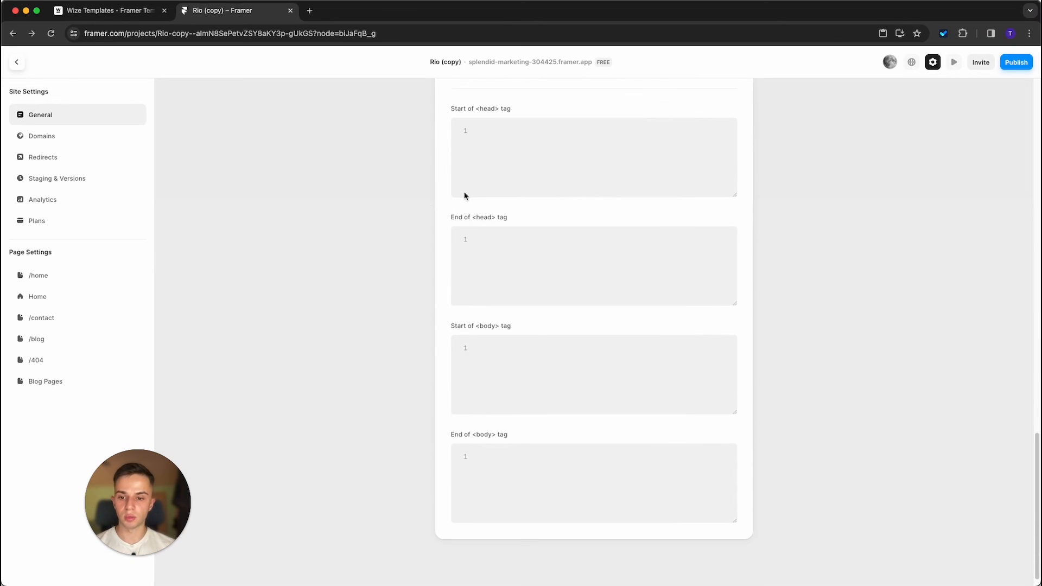
scroll(415, 200, "up", 2)
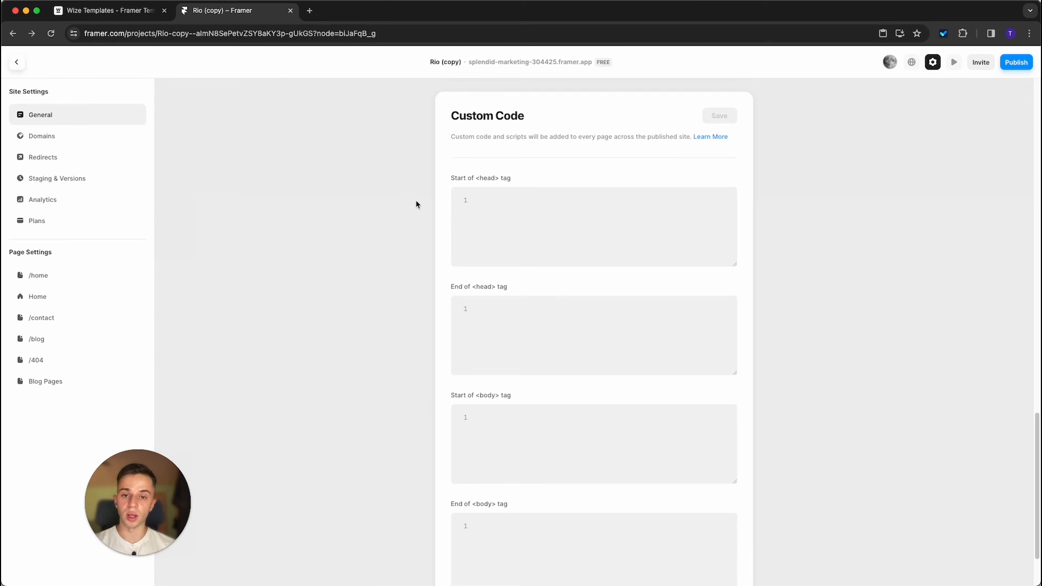
scroll(416, 204, "down", 2)
scroll(421, 207, "up", 8)
scroll(420, 207, "up", 8)
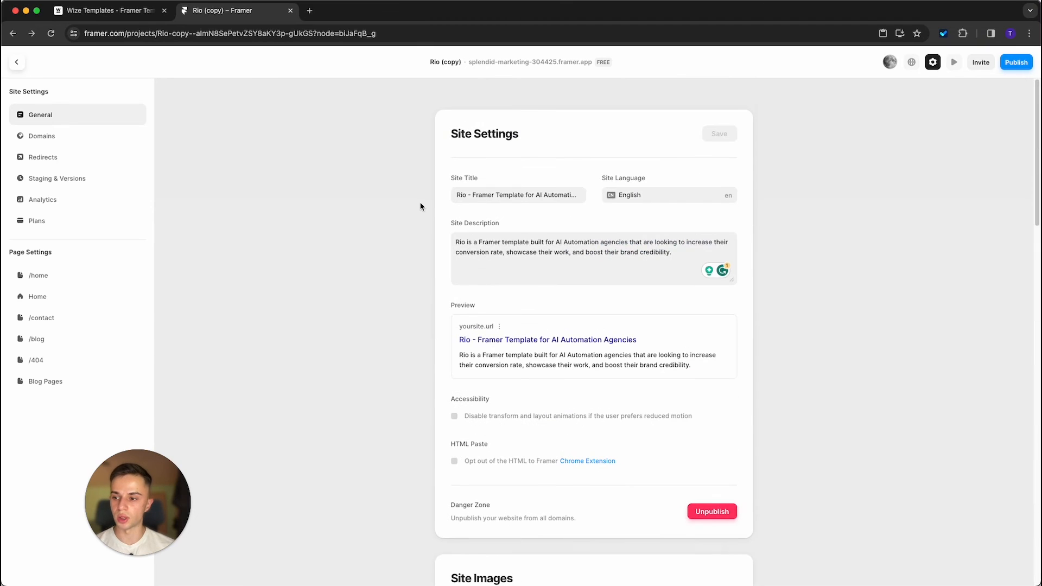
- View the domain settings and try the option to connect an owned domain, declining the upgrade offer
left_click(104, 135)
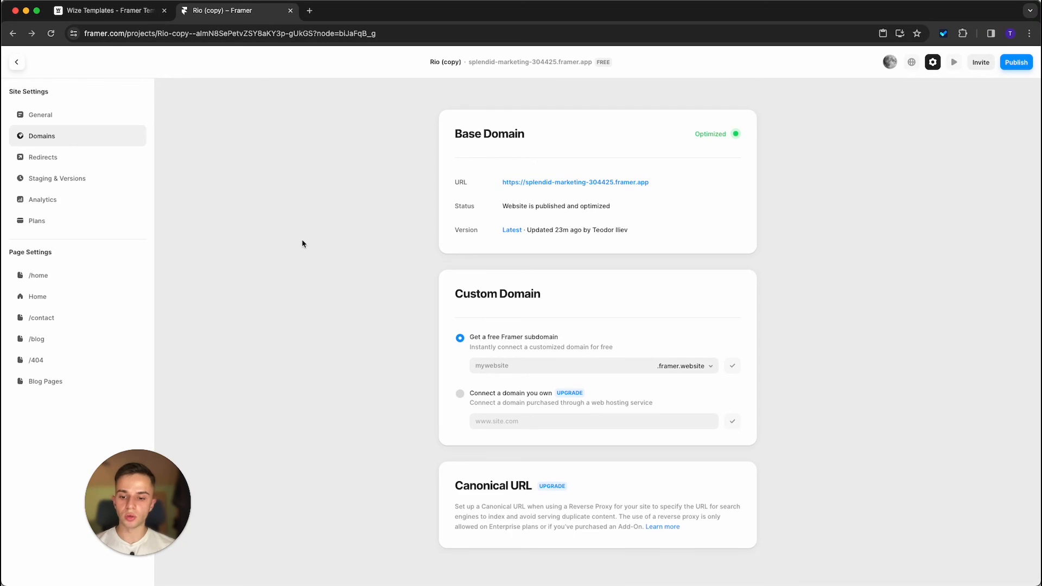
left_click(460, 394)
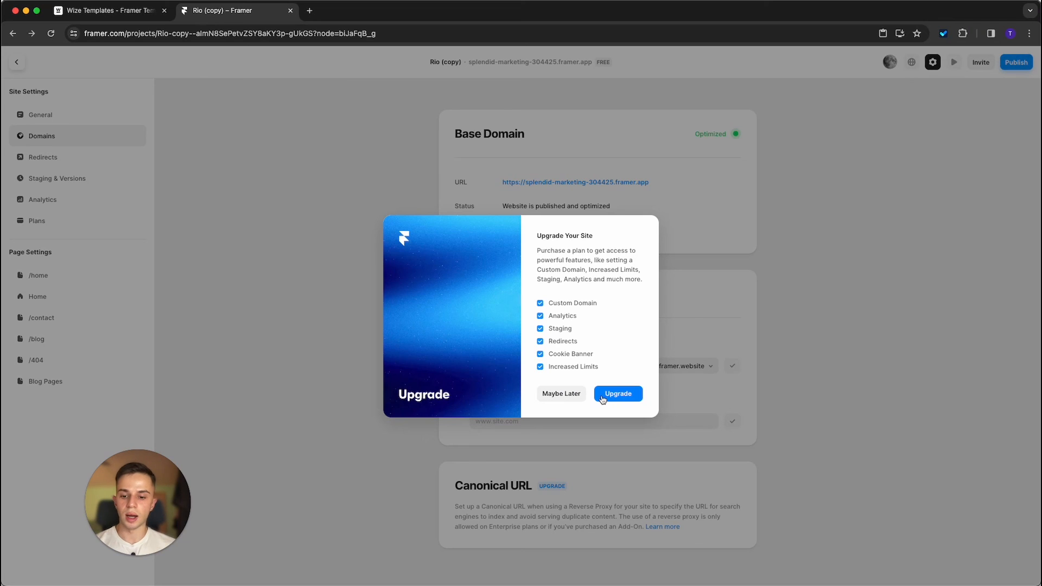
left_click(563, 394)
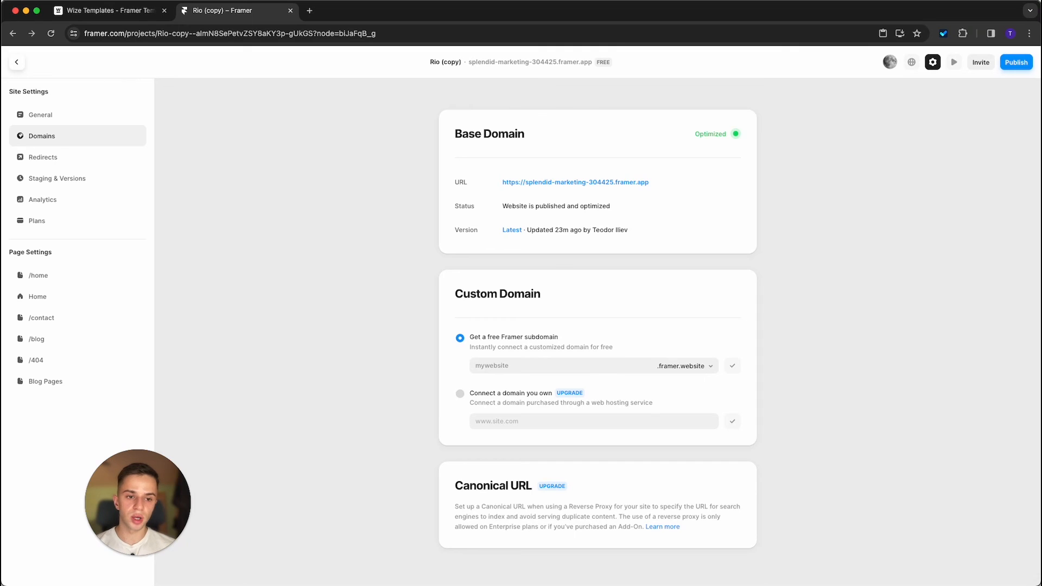
- Check the publishing options and the free Framer subdomain field without publishing or entering a subdomain
left_click(1028, 63)
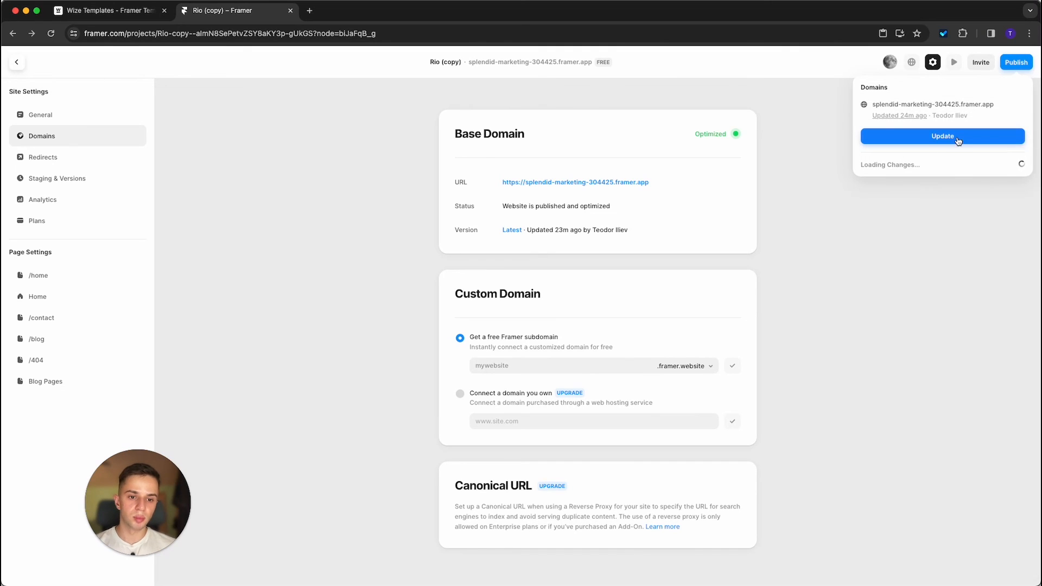
left_click(835, 314)
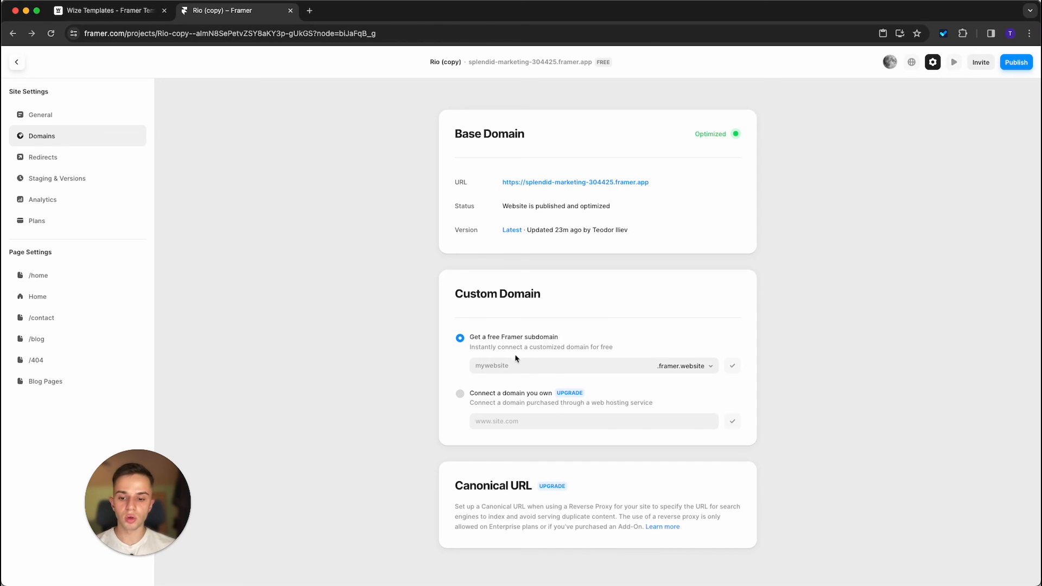
left_click(522, 370)
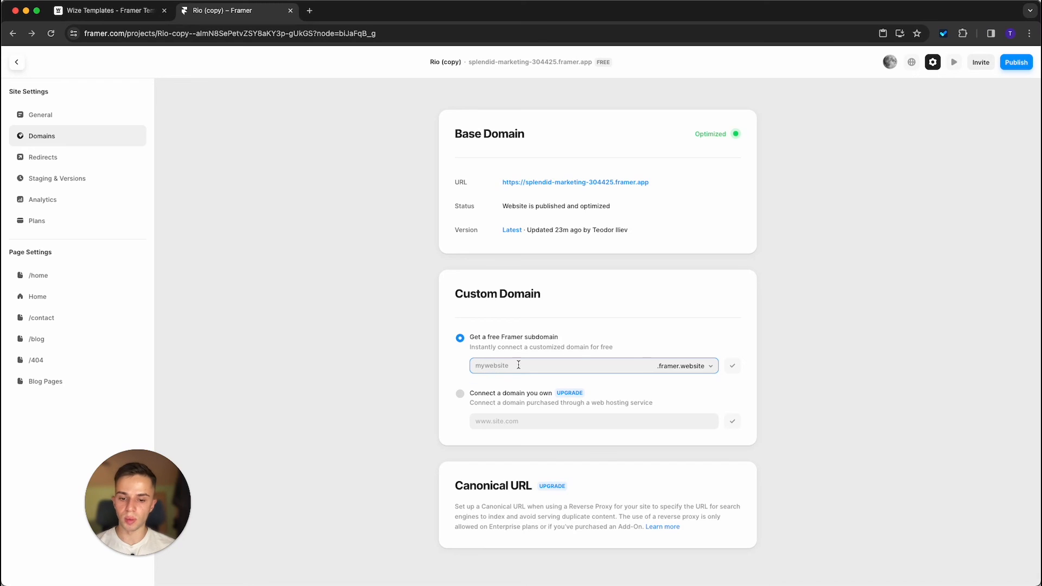
left_click(733, 369)
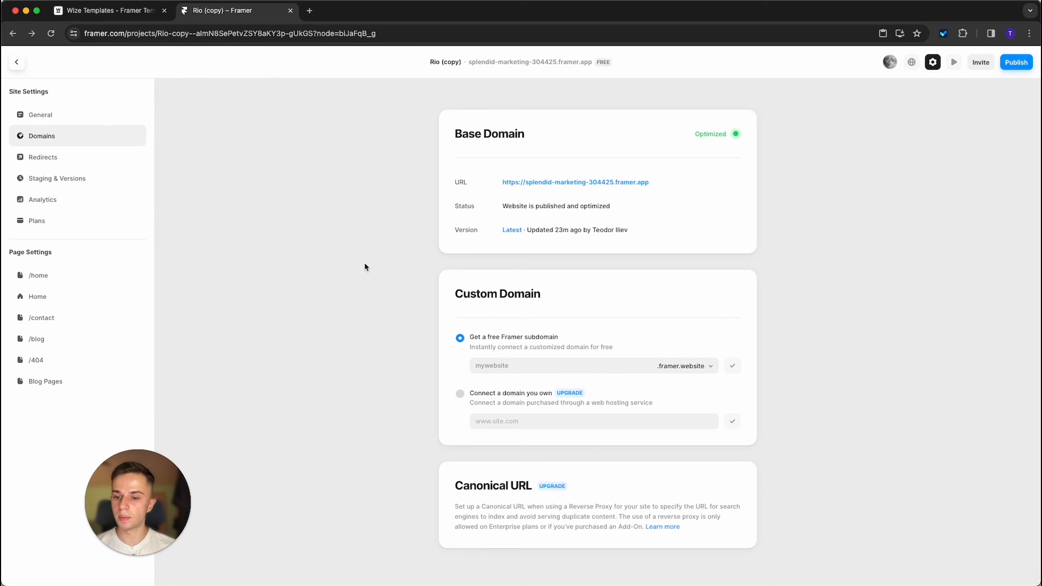
- View the redirect settings with their old and new URL fields, and the site's staging and versions
left_click(71, 155)
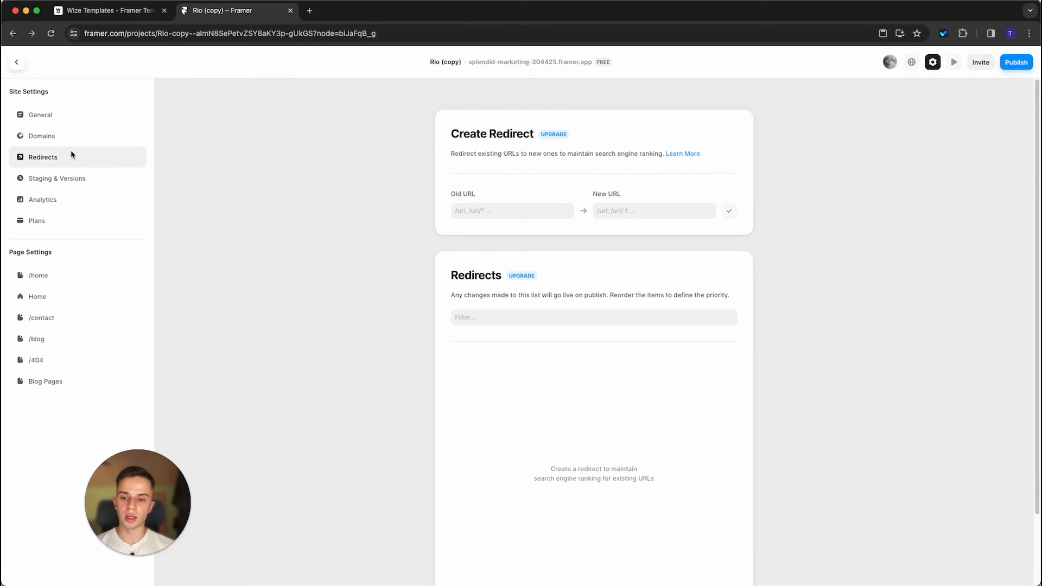
left_click(491, 212)
left_click(493, 190)
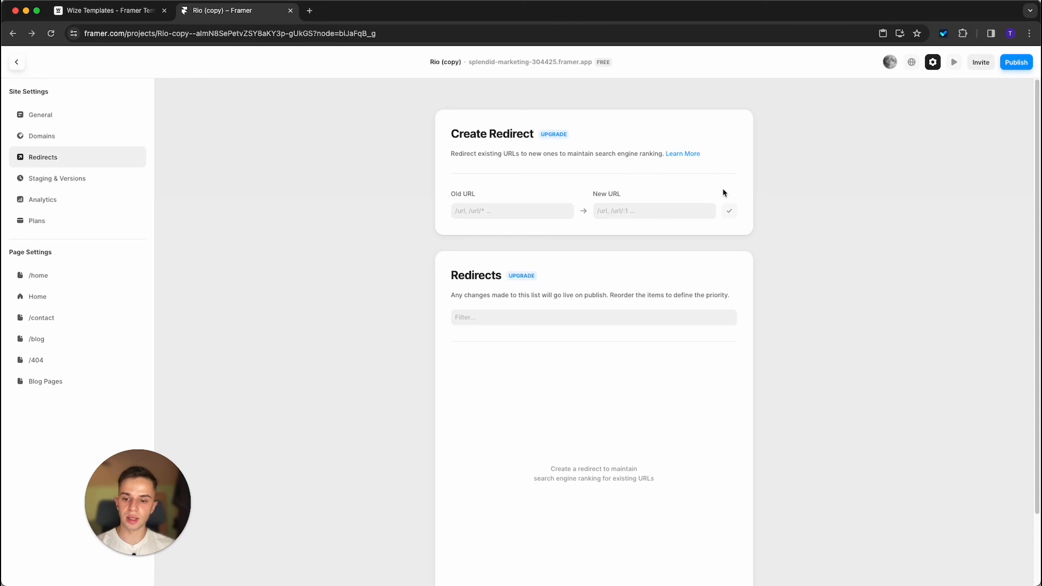
left_click(55, 187)
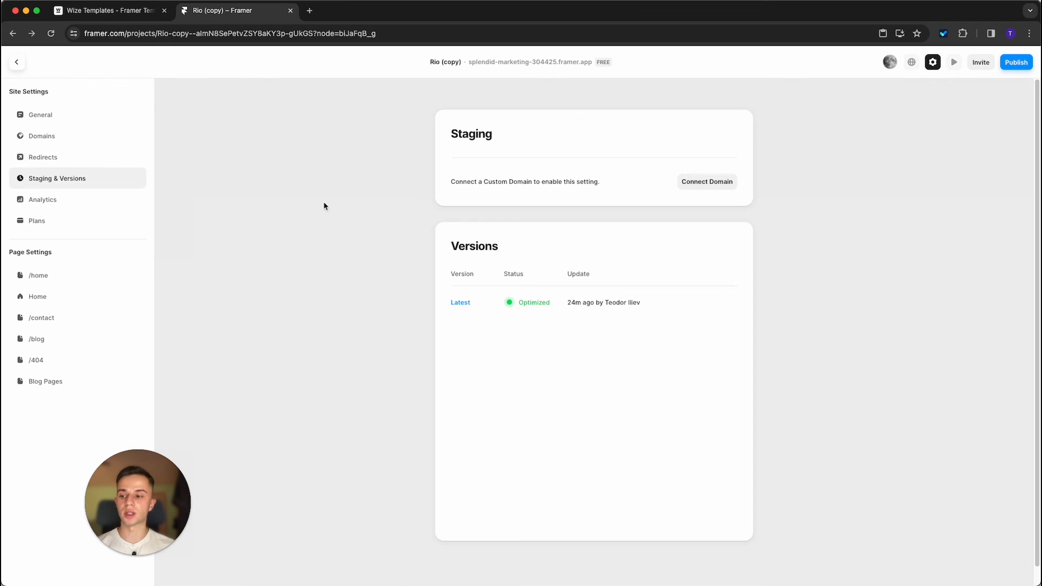
- Look through the site's analytics, from the visitor overview to the top sources and top pages
left_click(105, 200)
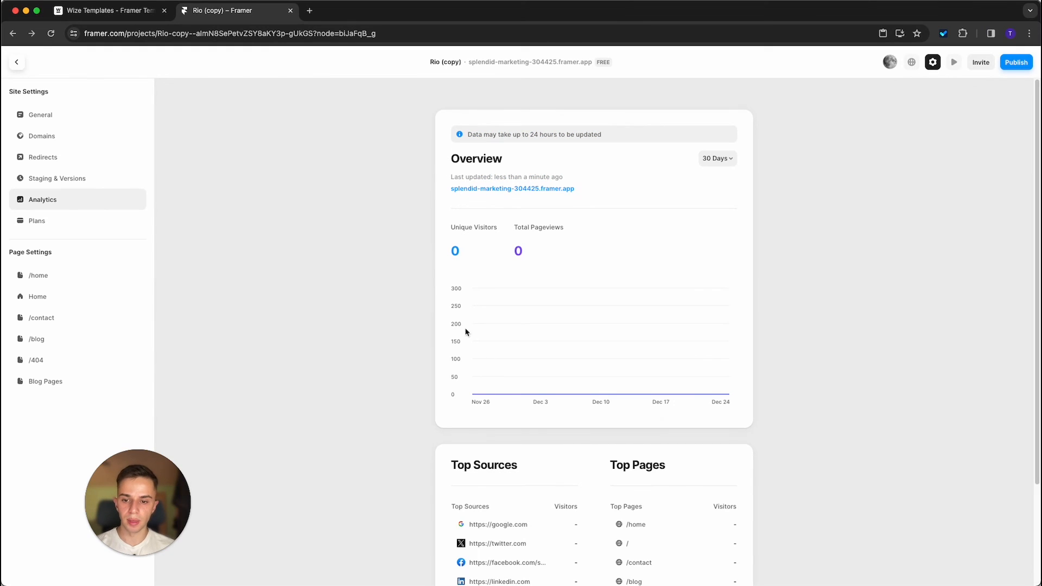
scroll(521, 223, "down", 3)
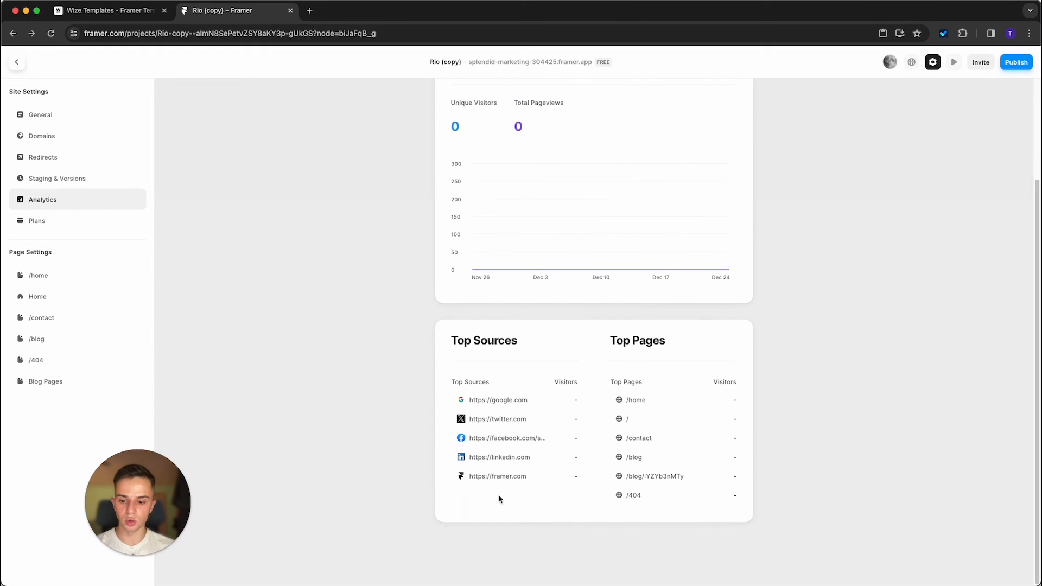
scroll(230, 367, "up", 1)
scroll(230, 367, "up", 3)
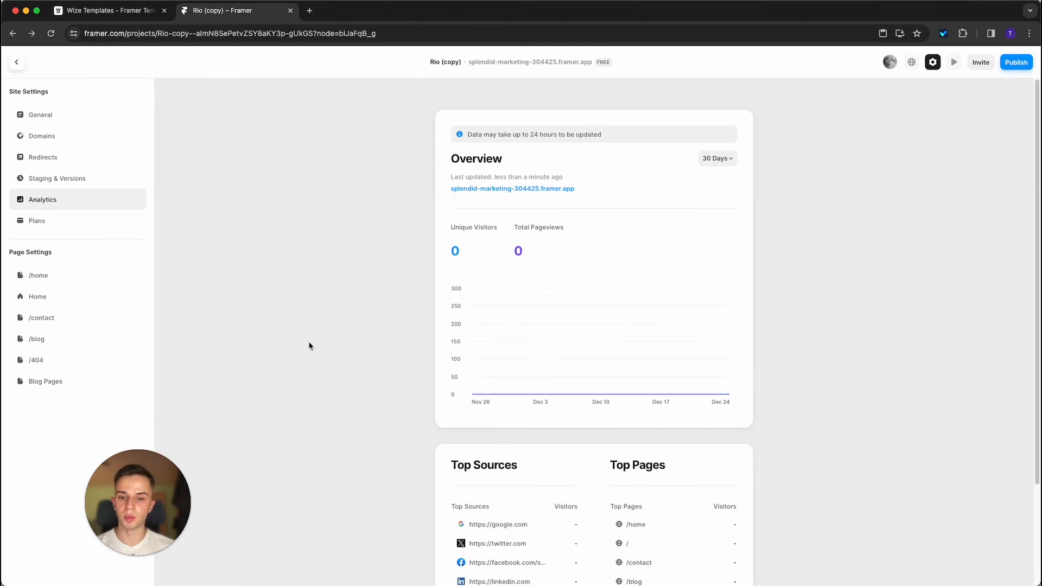
- Compare the yearly and monthly prices of the Mini, Basic and Pro site plans
left_click(76, 219)
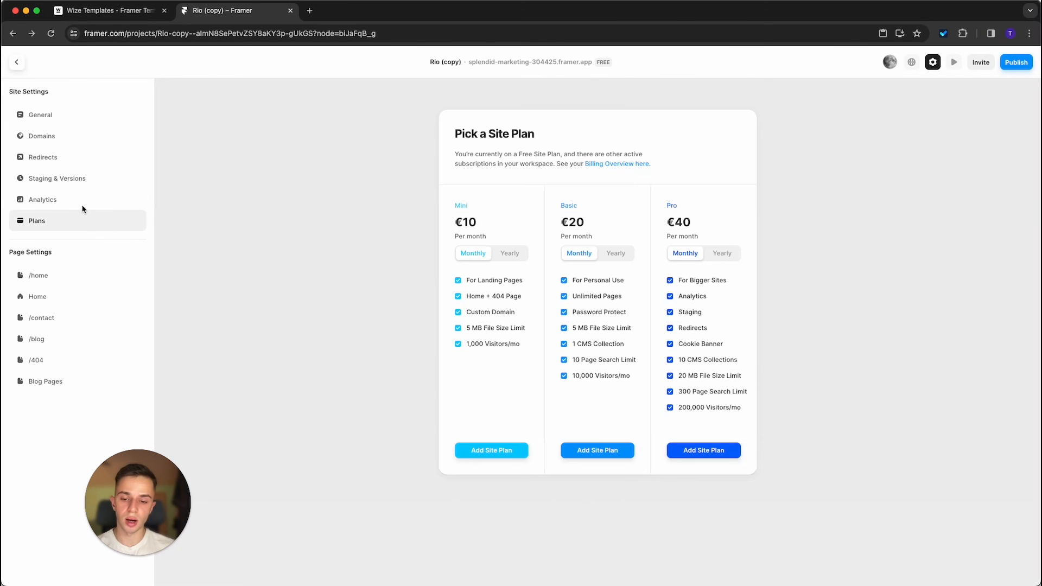
left_click(497, 254)
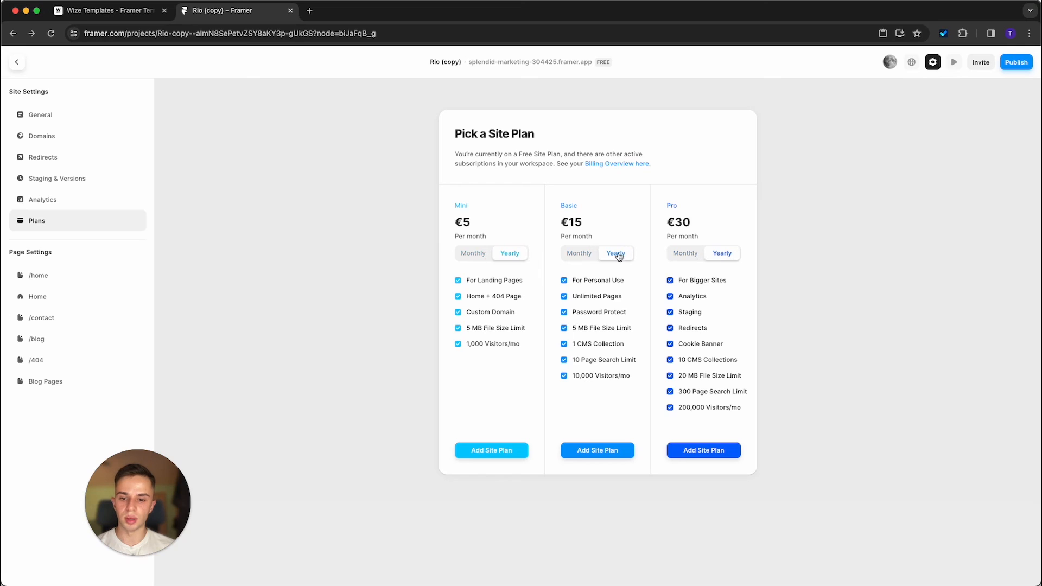
left_click(579, 254)
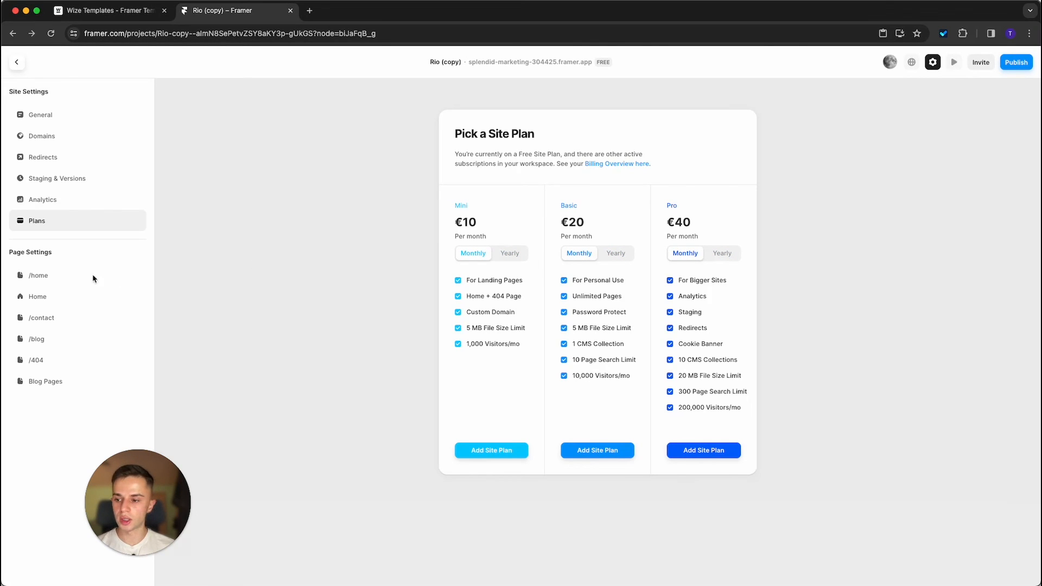
- Review the /home page's settings, from title, URL, description and search options to the social image and custom code fields
left_click(47, 279)
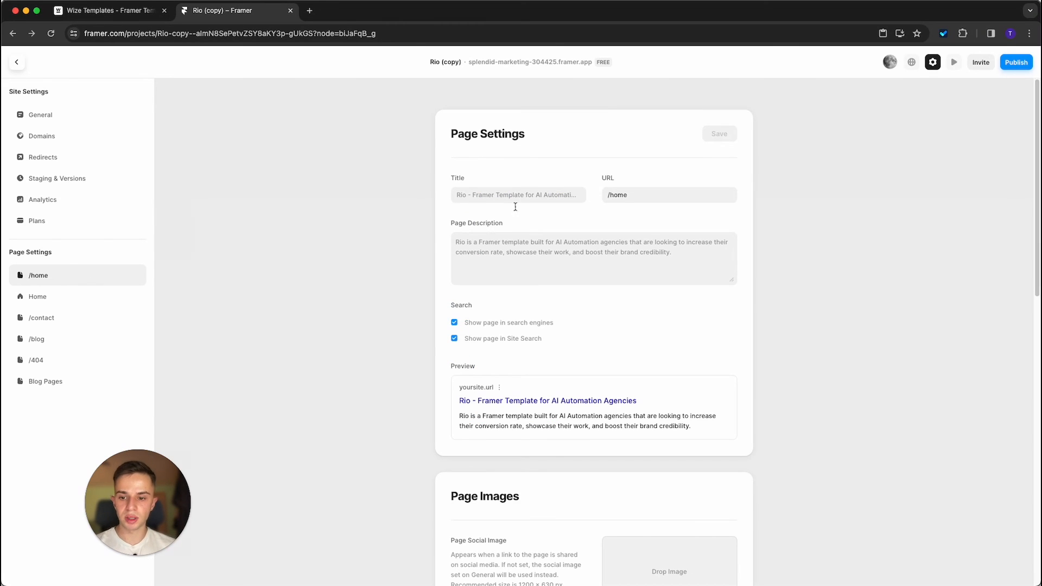
scroll(714, 224, "down", 5)
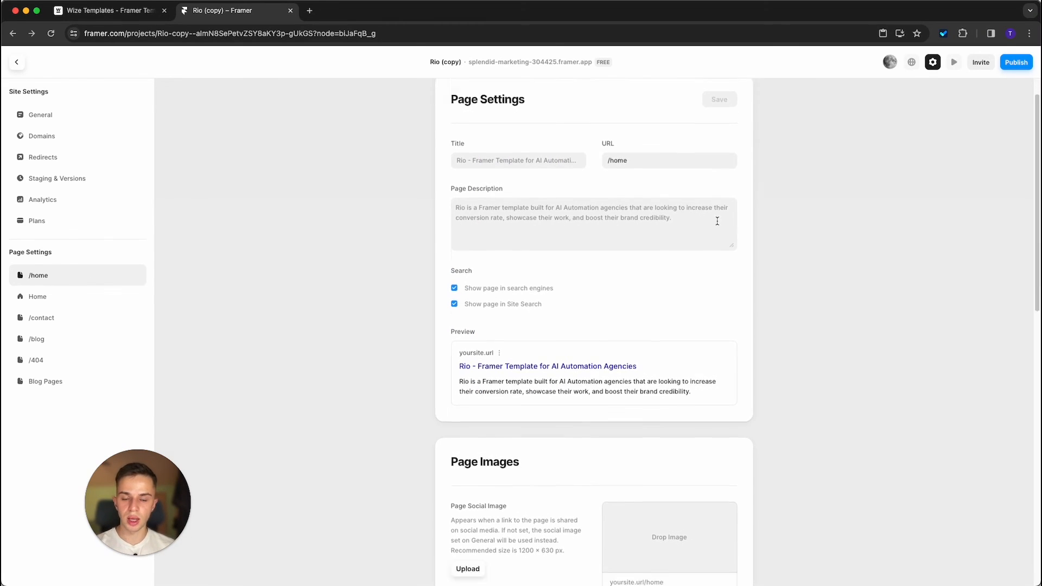
scroll(719, 224, "down", 3)
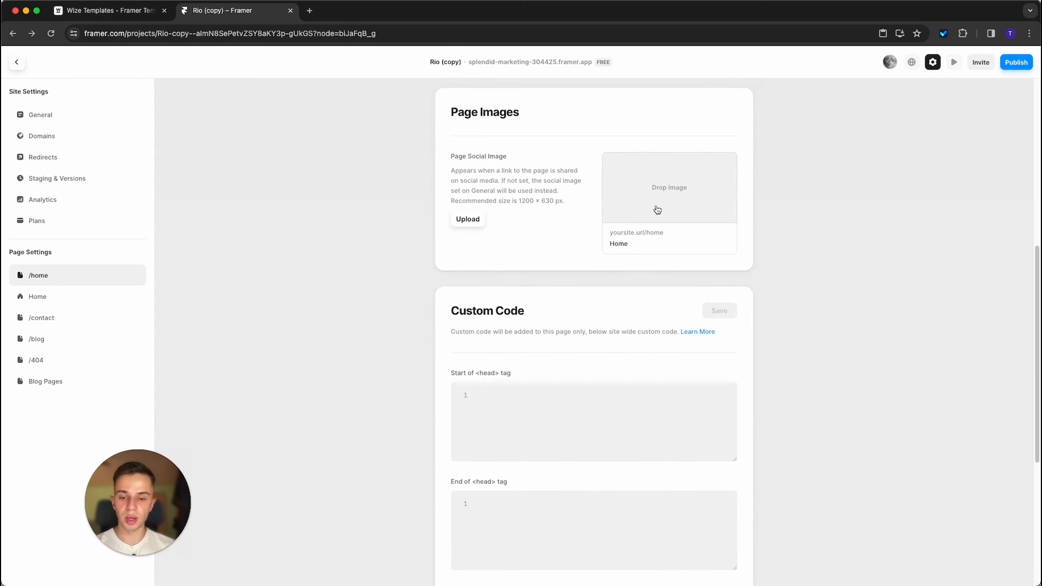
scroll(671, 351, "down", 2)
scroll(802, 320, "down", 4)
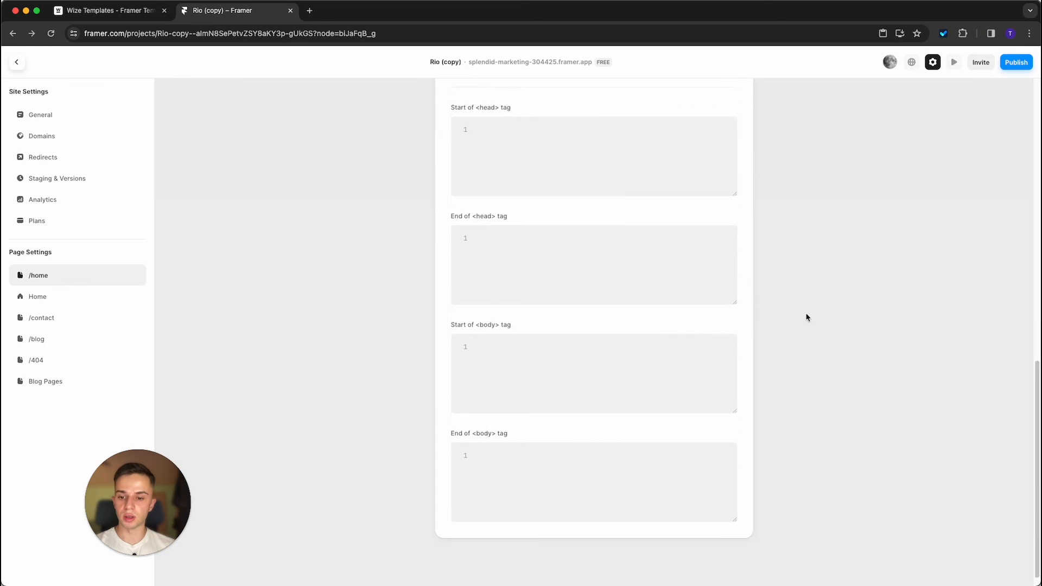
- Look through the page settings of Home, /contact, /404 and Blog Pages, and return to the design canvas
left_click(118, 297)
left_click(98, 315)
left_click(81, 359)
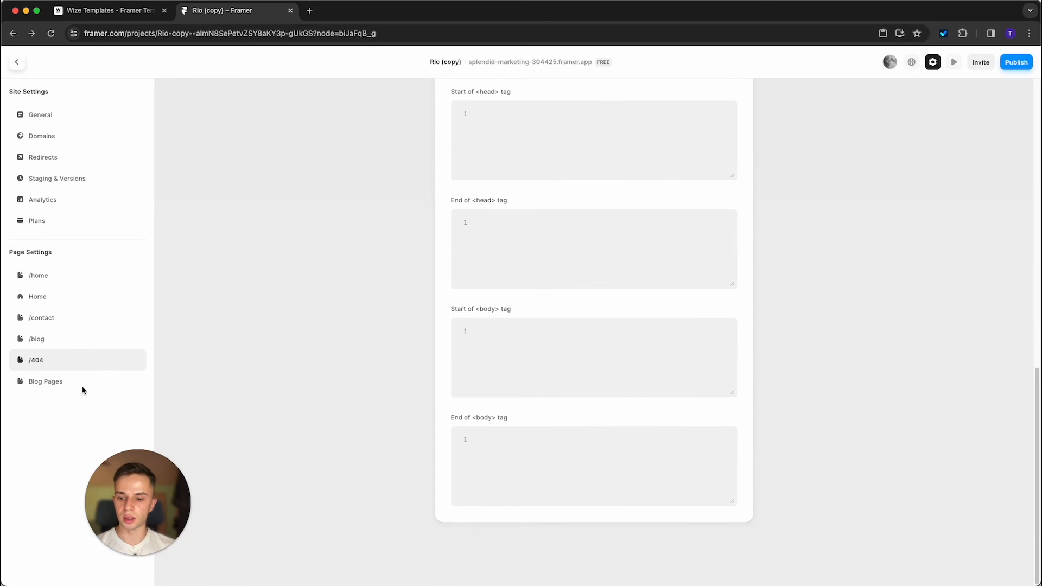
left_click(82, 384)
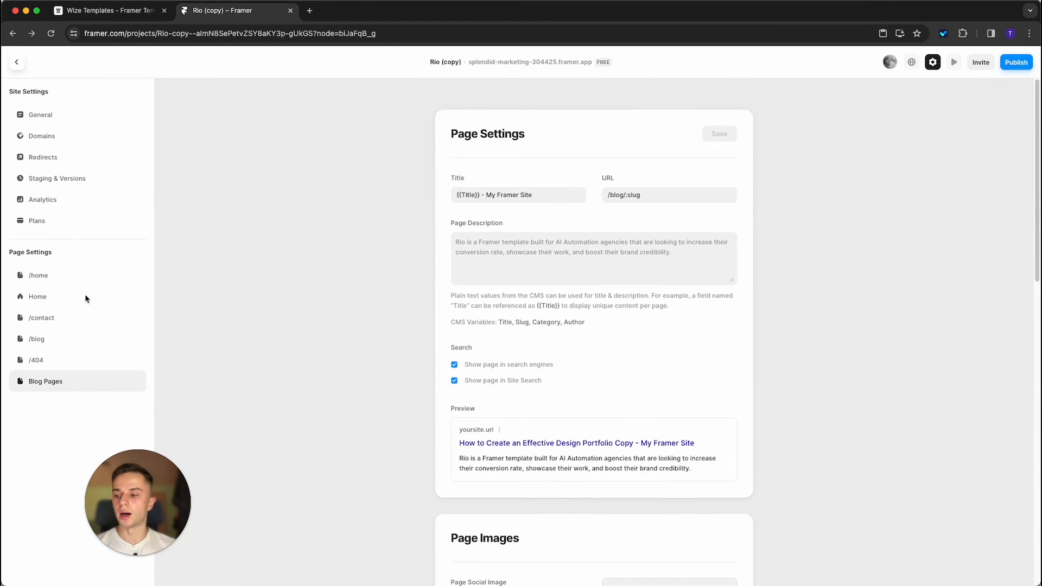
left_click(79, 283)
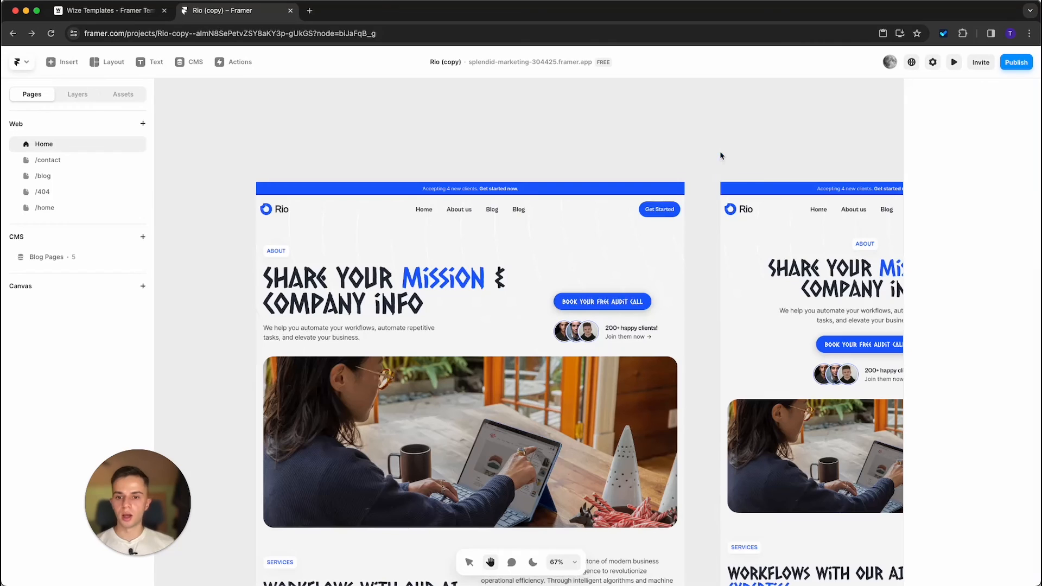
left_click(933, 62)
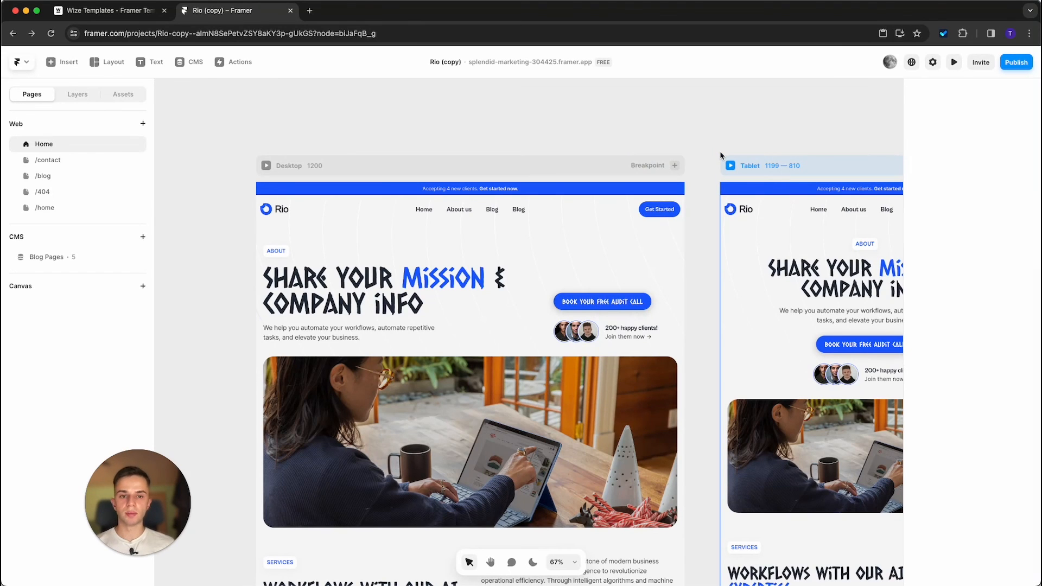